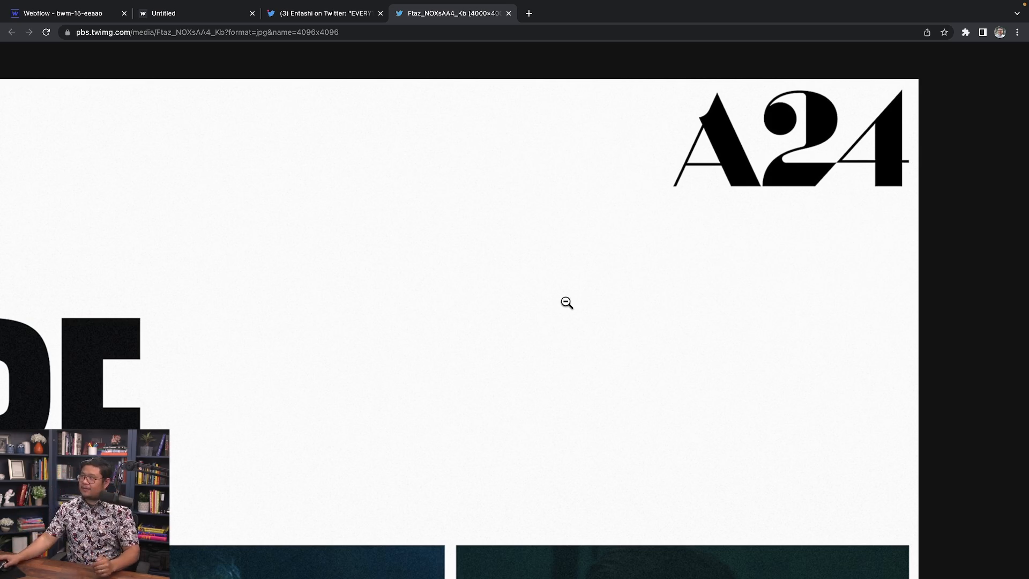
# Step: Pan around the enlarged A24 poster image, then fit the whole poster in the window
pyautogui.hscroll(-10, 356, 351)
pyautogui.hscroll(-8, 354, 351)
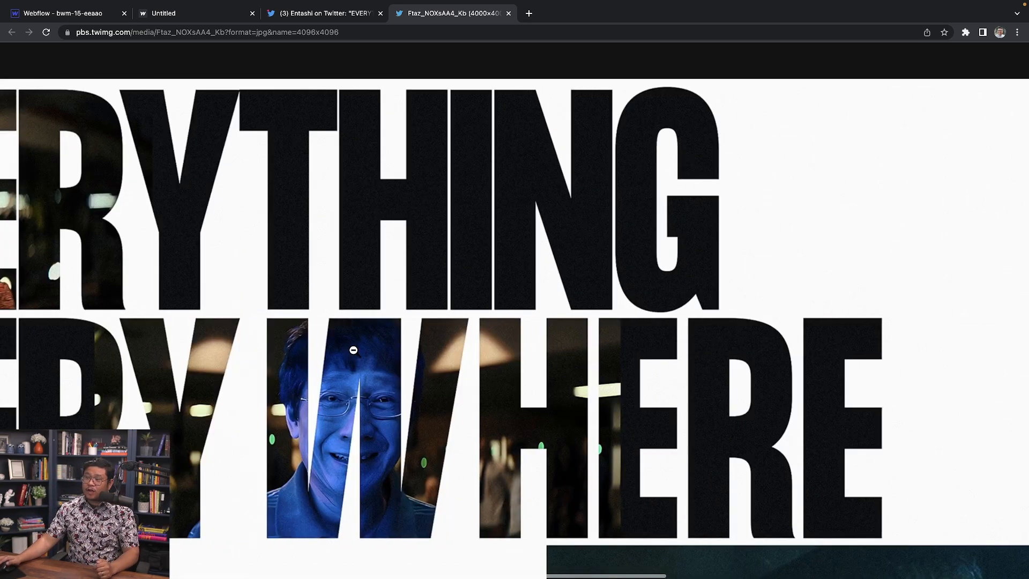
pyautogui.scroll(-3, 354, 351)
pyautogui.scroll(-9, 353, 352)
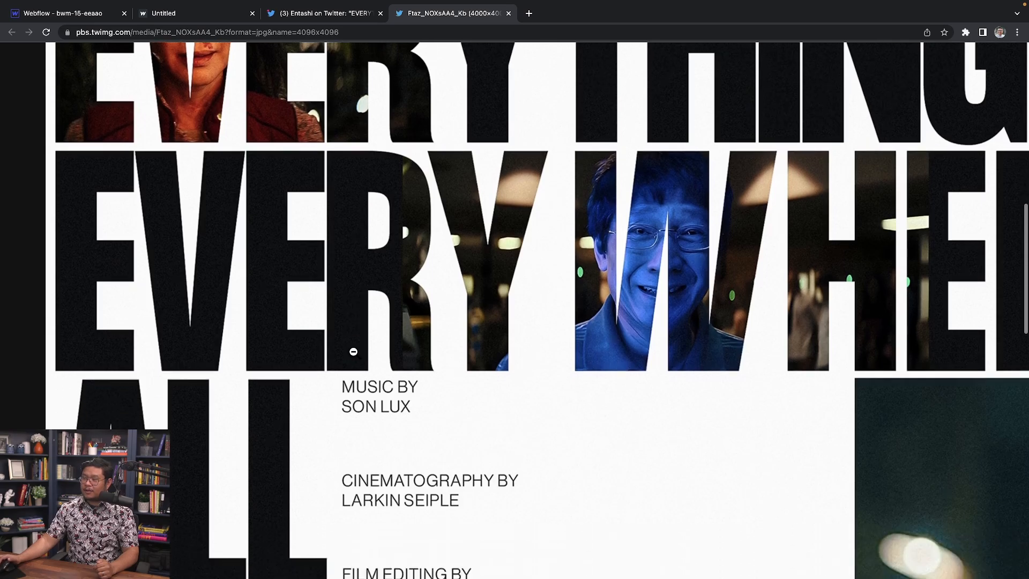
pyautogui.scroll(-2, 354, 353)
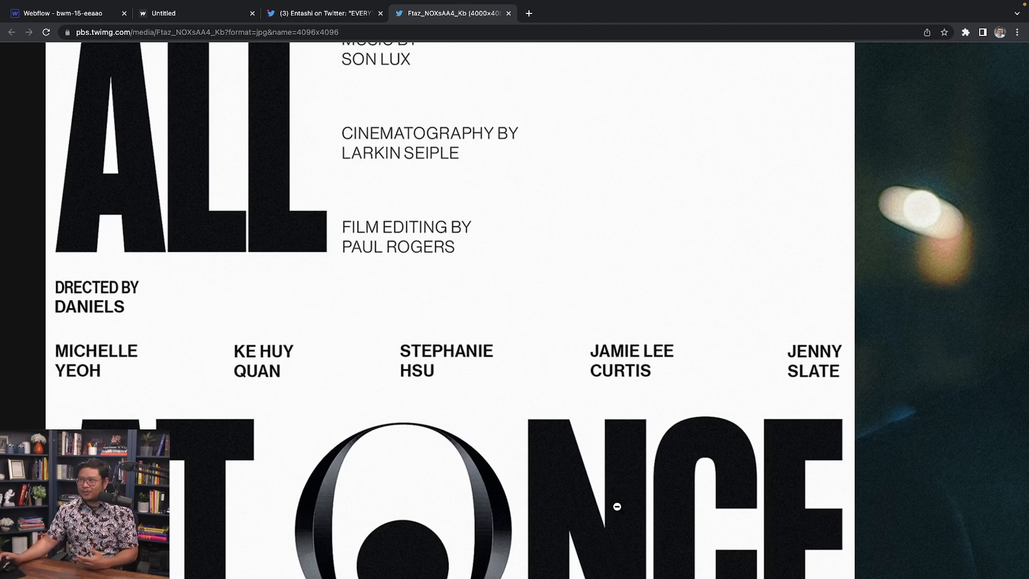
pyautogui.scroll(1, 573, 483)
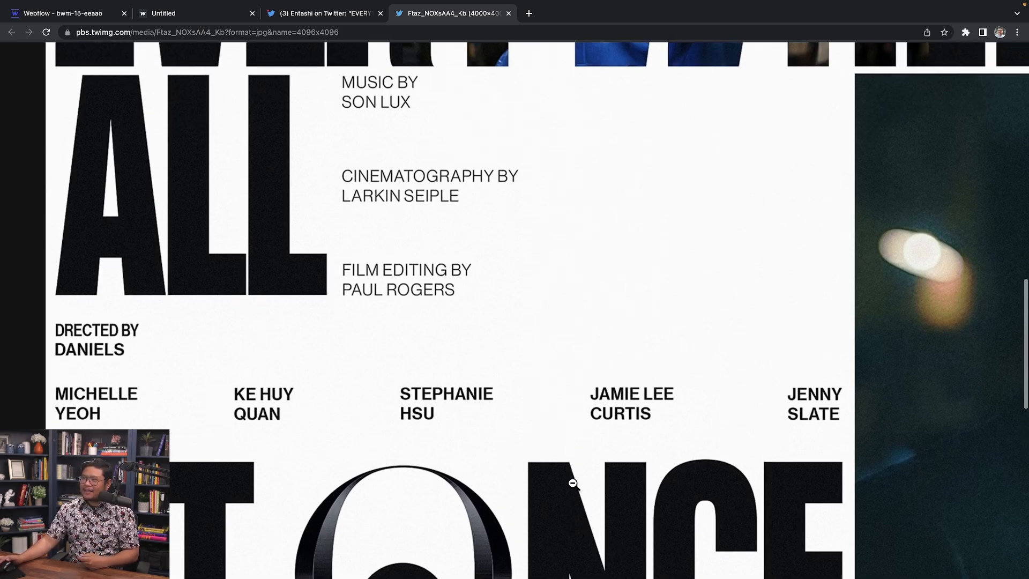
pyautogui.scroll(1, 425, 372)
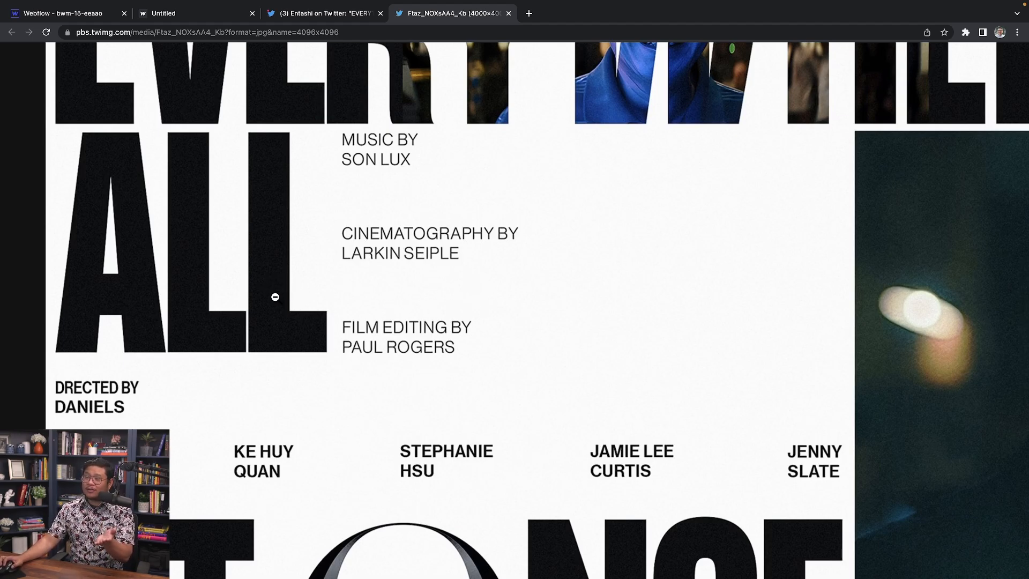
pyautogui.scroll(-1, 257, 305)
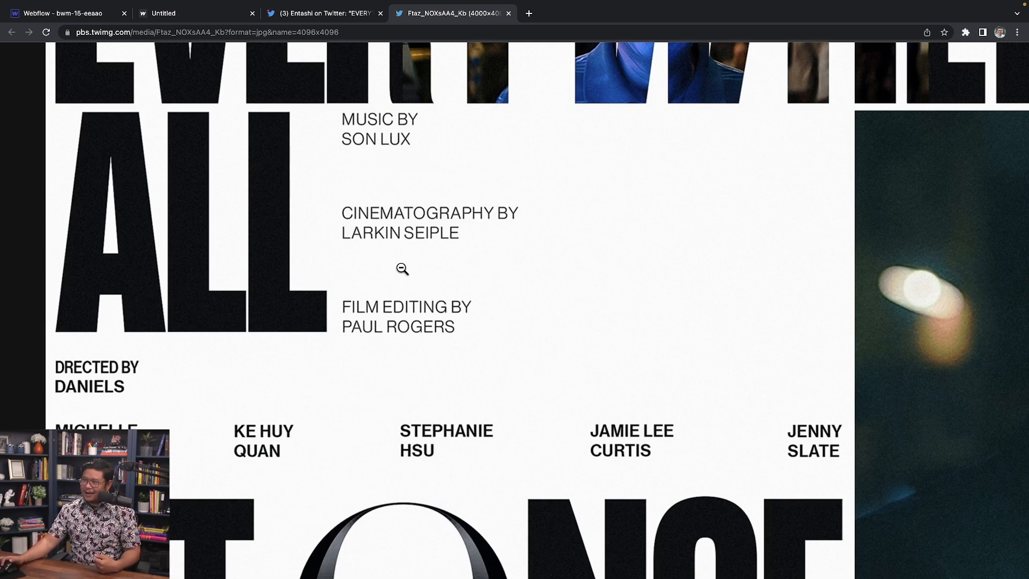
pyautogui.scroll(-1, 390, 316)
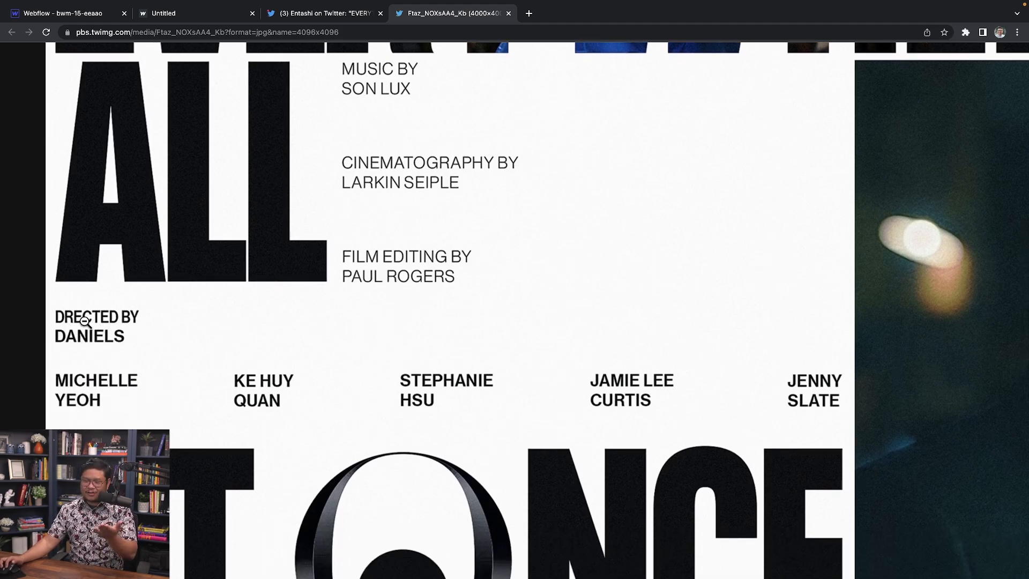
pyautogui.scroll(-1, 91, 321)
pyautogui.scroll(-1, 91, 320)
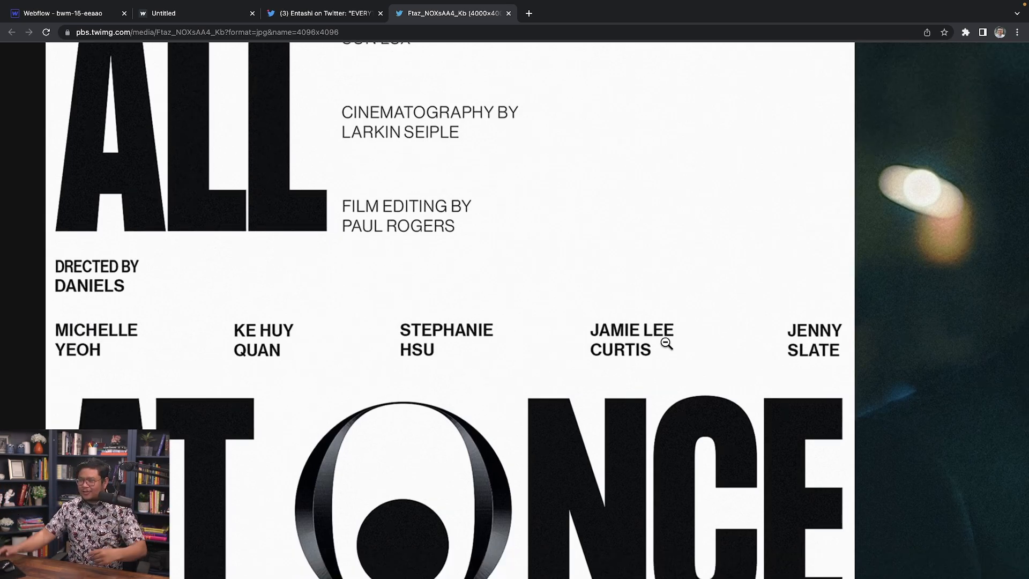
pyautogui.scroll(-2, 625, 335)
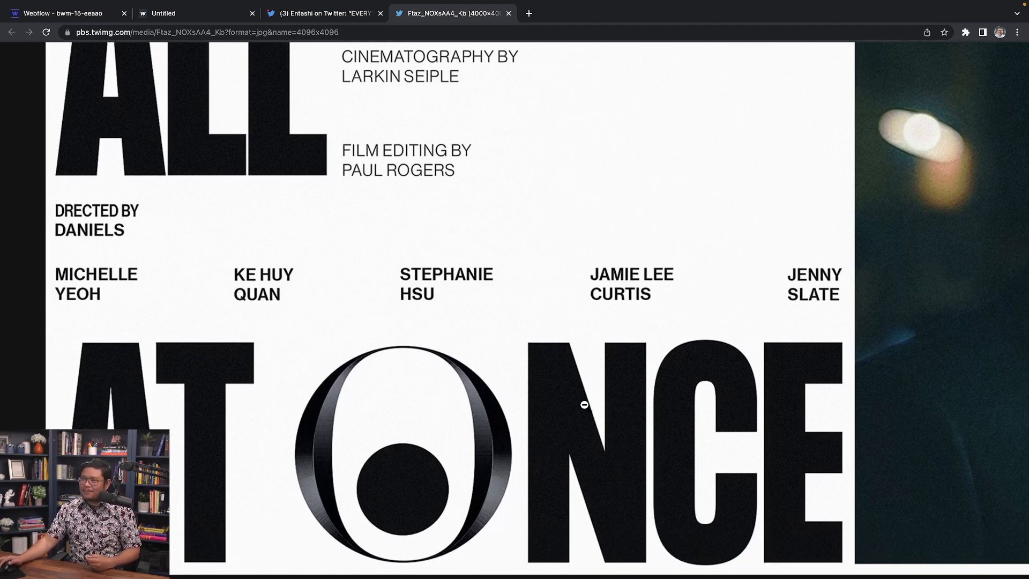
pyautogui.hscroll(10, 584, 404)
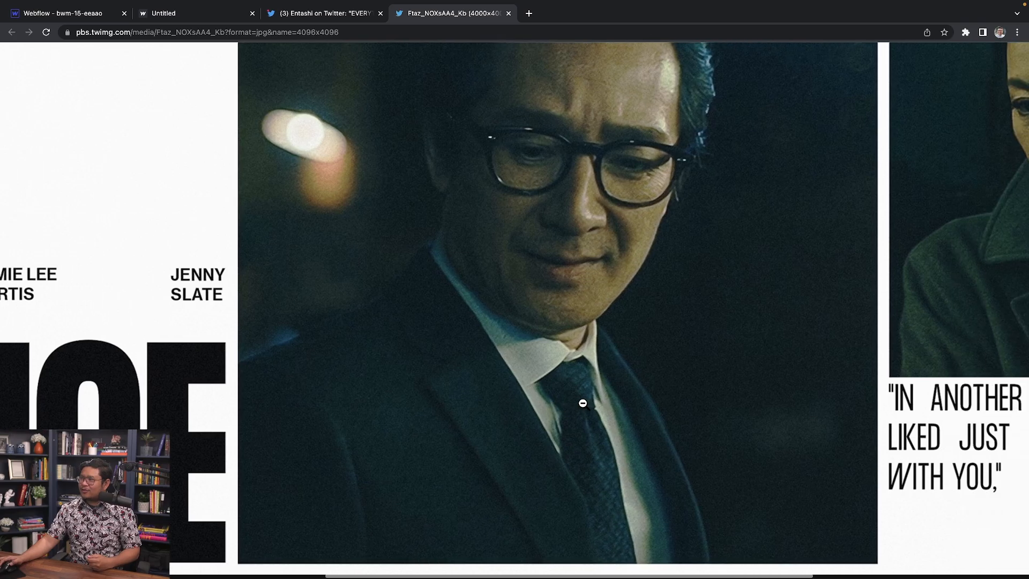
pyautogui.scroll(1, 582, 403)
pyautogui.hscroll(2, 569, 275)
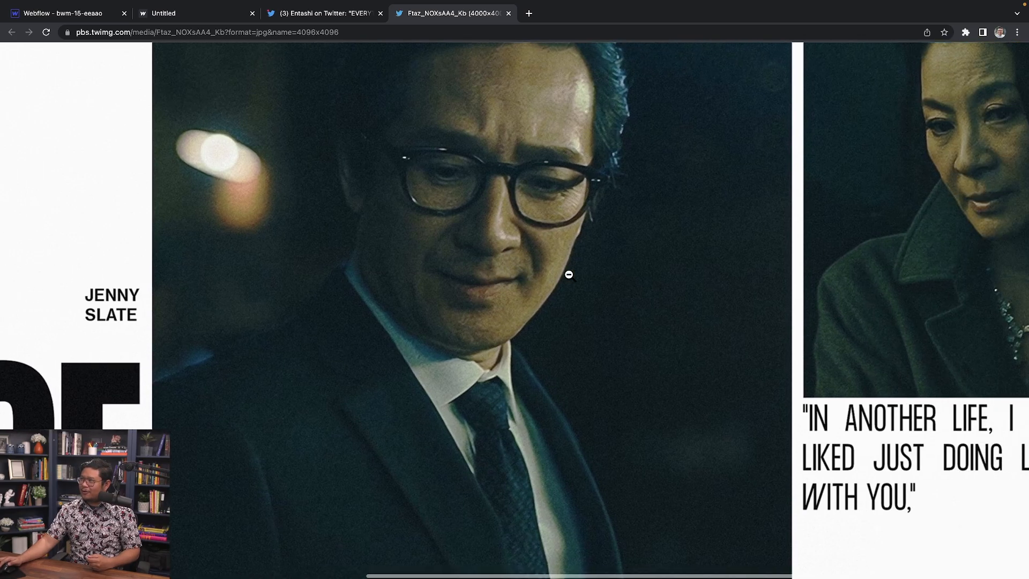
pyautogui.hscroll(6, 569, 274)
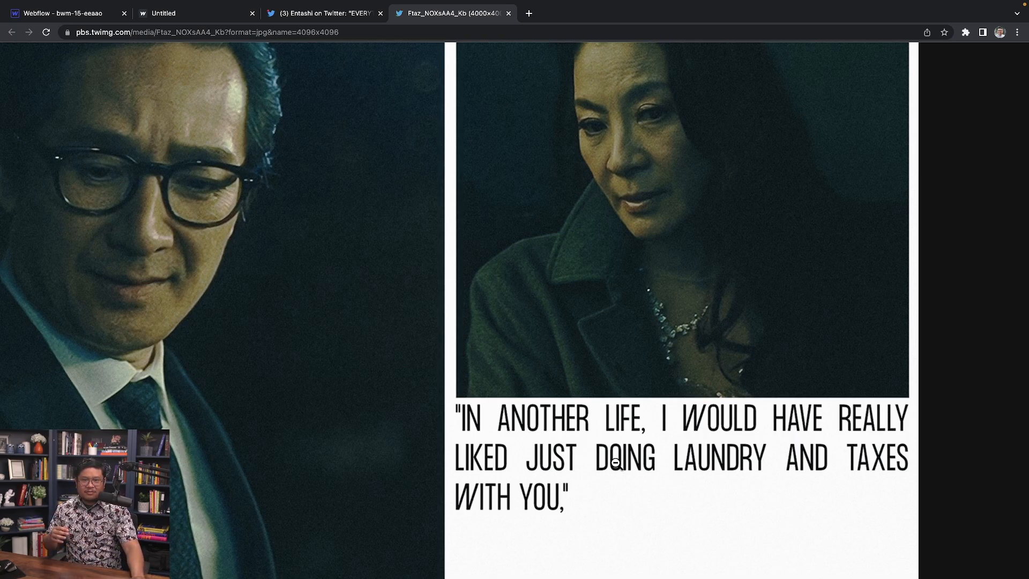
pyautogui.click(585, 336)
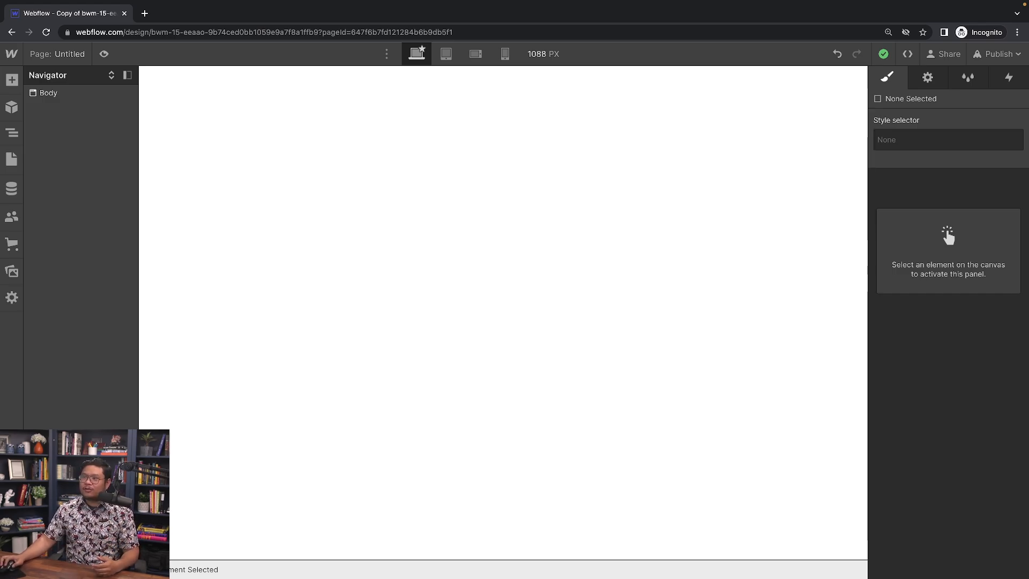
# Step: Insert a Grid element into the page body
pyautogui.click(406, 254)
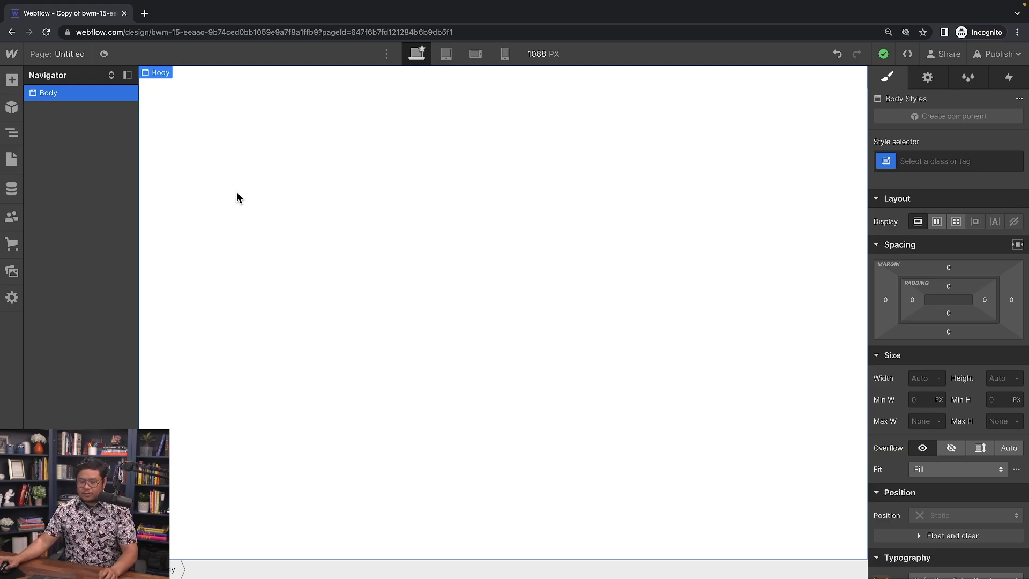
pyautogui.hotkey('ctrl', 'e')
pyautogui.write('grid')
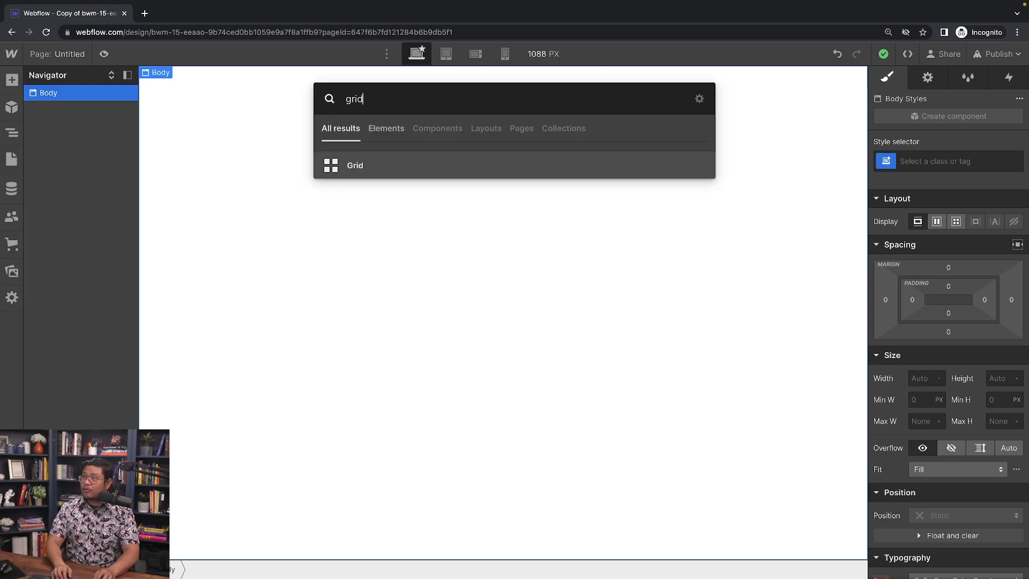
pyautogui.press('Return')
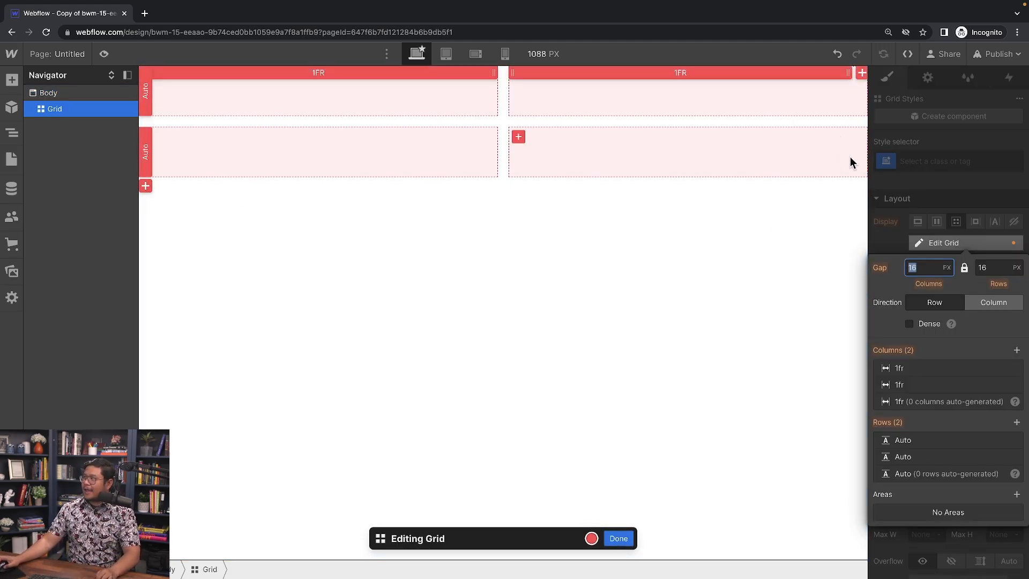
# Step: Give the grid a third column and an 8px gap
pyautogui.click(1016, 351)
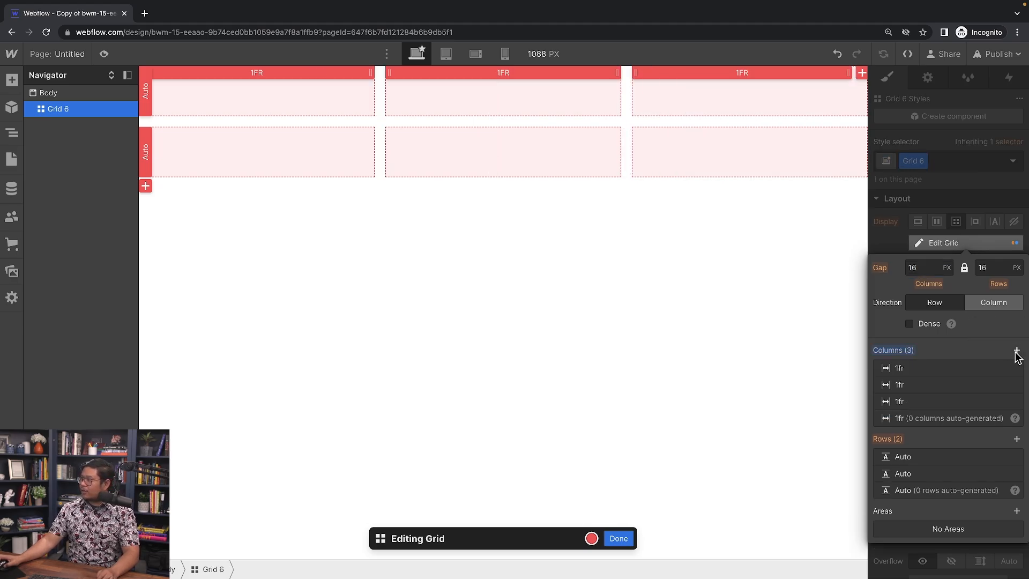
pyautogui.click(915, 267)
pyautogui.hotkey('ctrl', 'a')
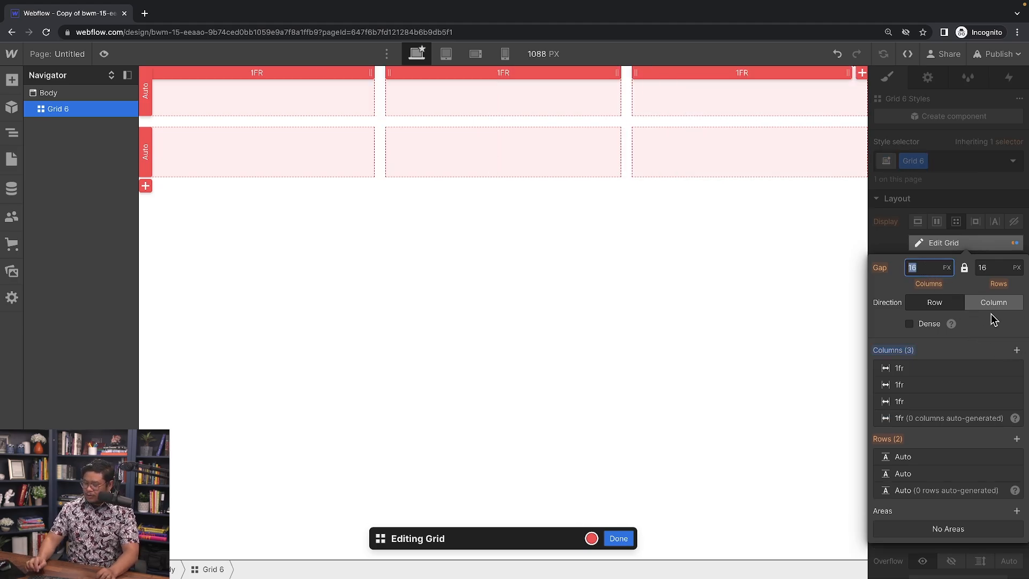
pyautogui.write('8')
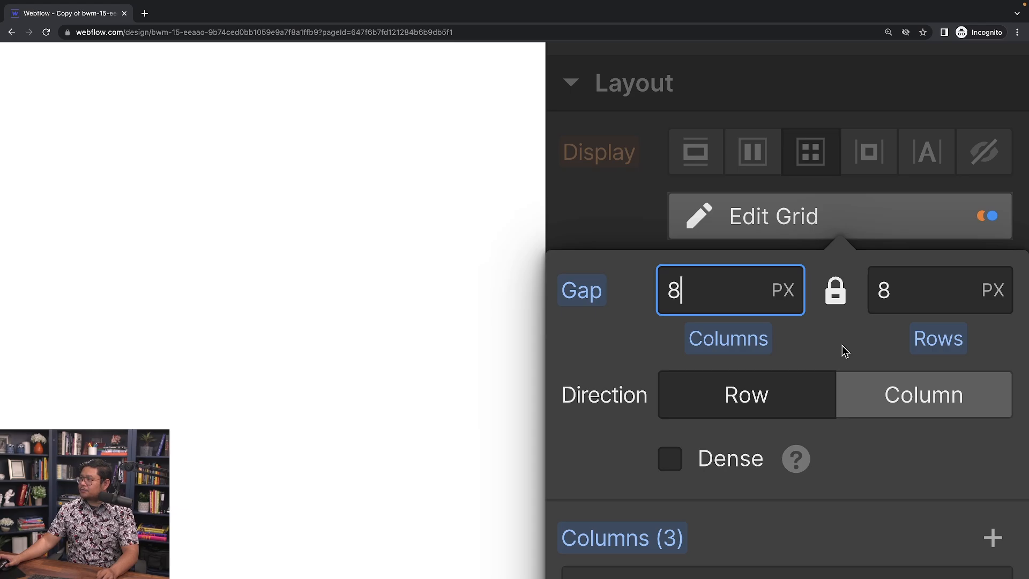
pyautogui.scroll(-5, 841, 344)
pyautogui.click(943, 210)
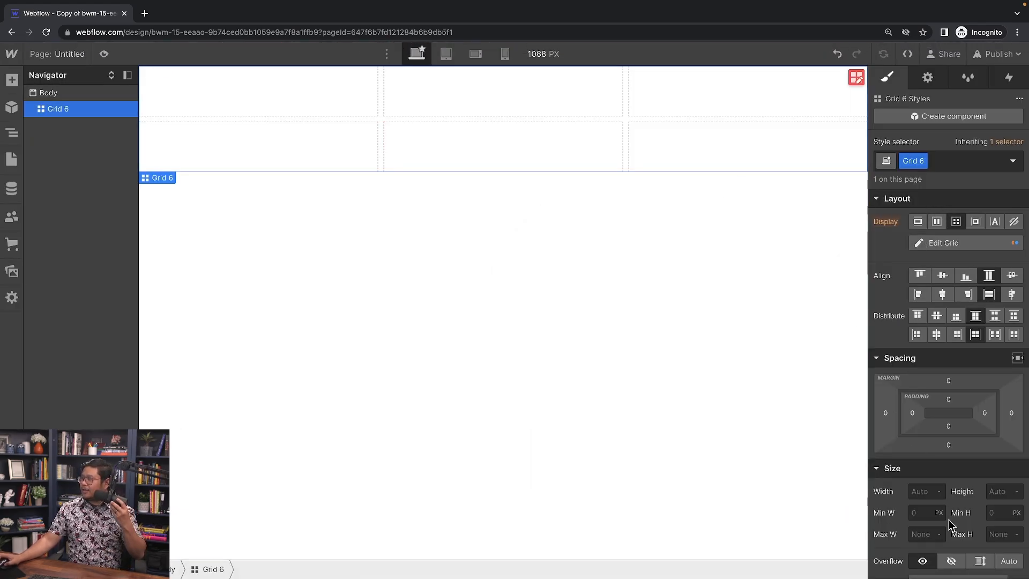
# Step: Set the grid's minimum height to 100svh
pyautogui.click(995, 515)
pyautogui.scroll(5, 998, 522)
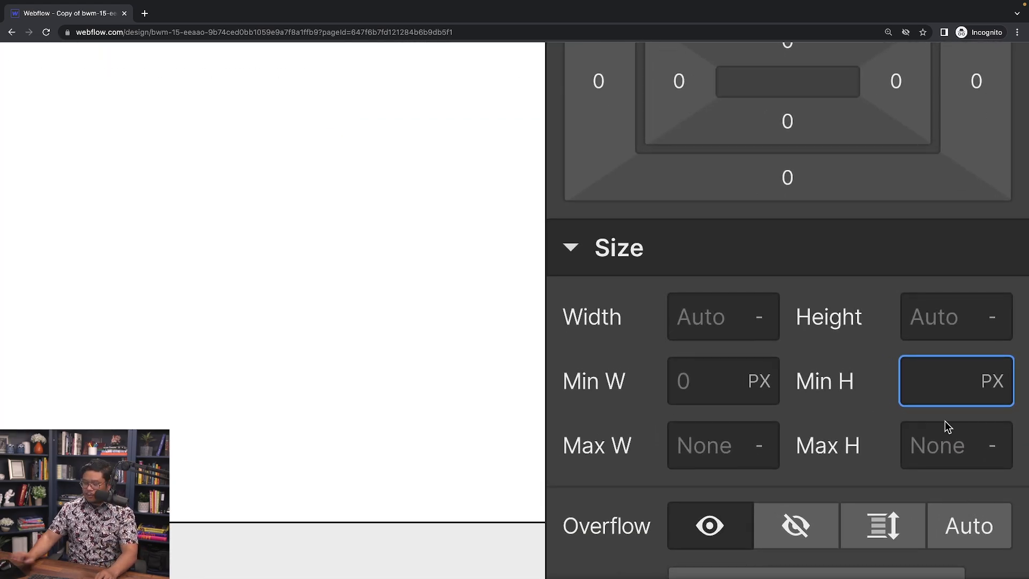
pyautogui.write('100svh')
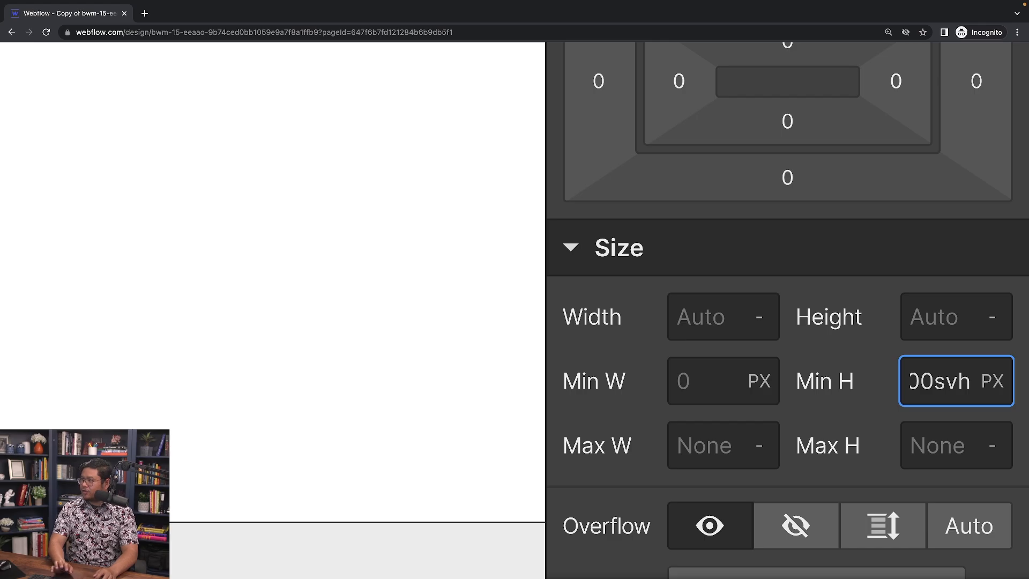
pyautogui.press('Return')
pyautogui.scroll(-5, 928, 352)
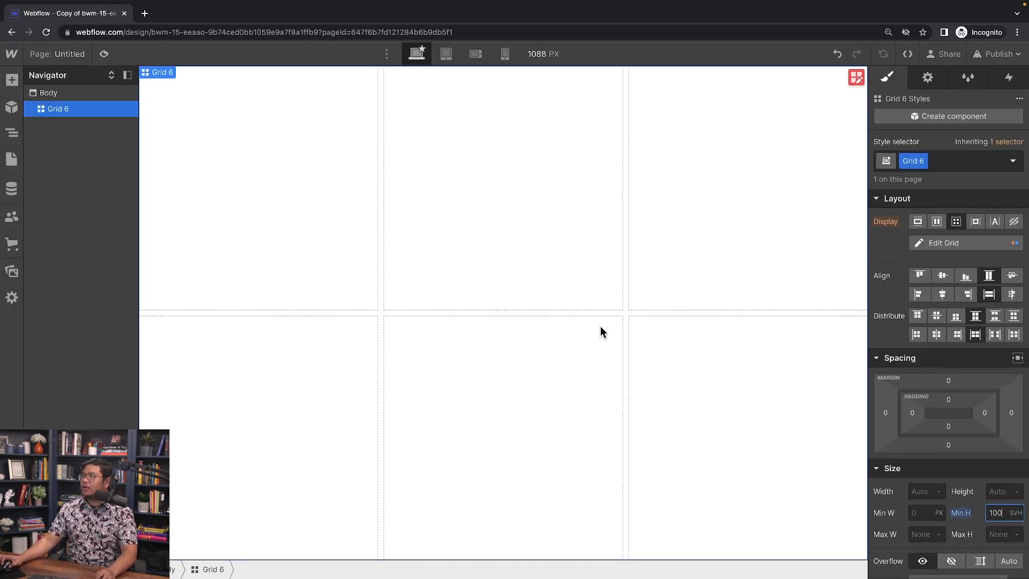
# Step: Narrow the middle grid column to 0.75fr and the third to 0.5fr
pyautogui.click(856, 78)
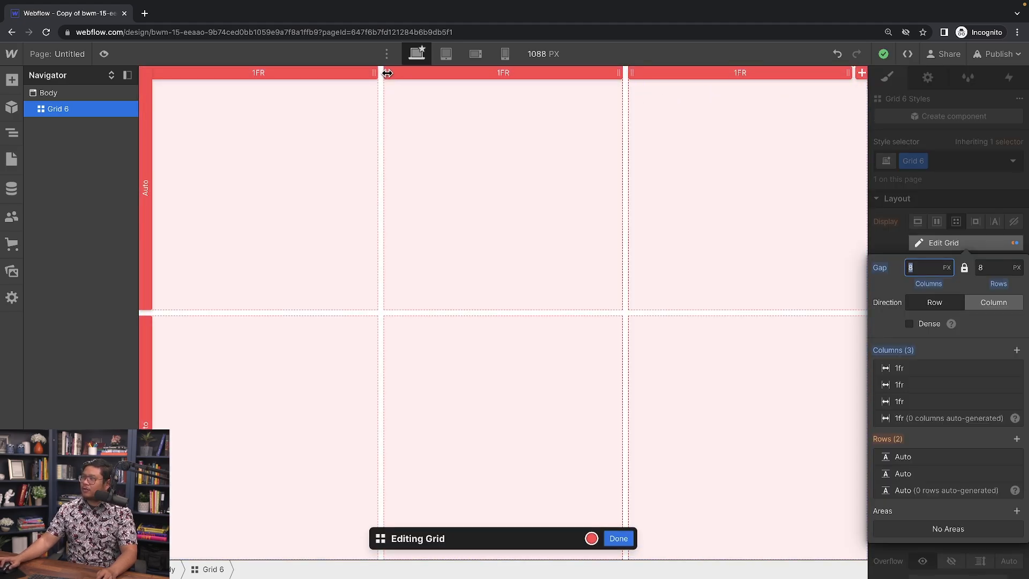
pyautogui.moveTo(408, 77)
pyautogui.mouseDown()
pyautogui.moveTo(427, 76)
pyautogui.moveTo(420, 81)
pyautogui.mouseUp()
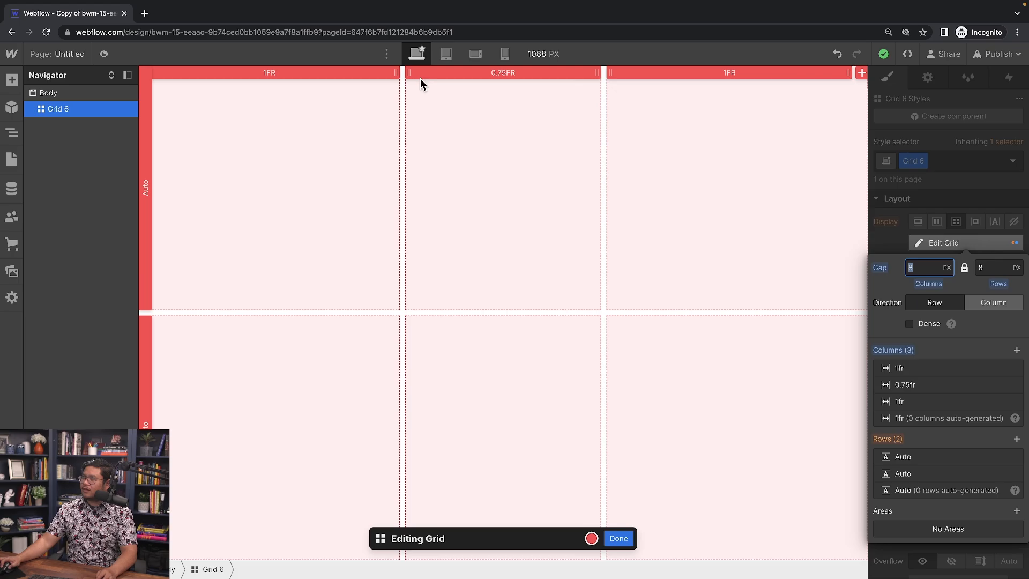
pyautogui.moveTo(609, 77); pyautogui.dragTo(664, 81)
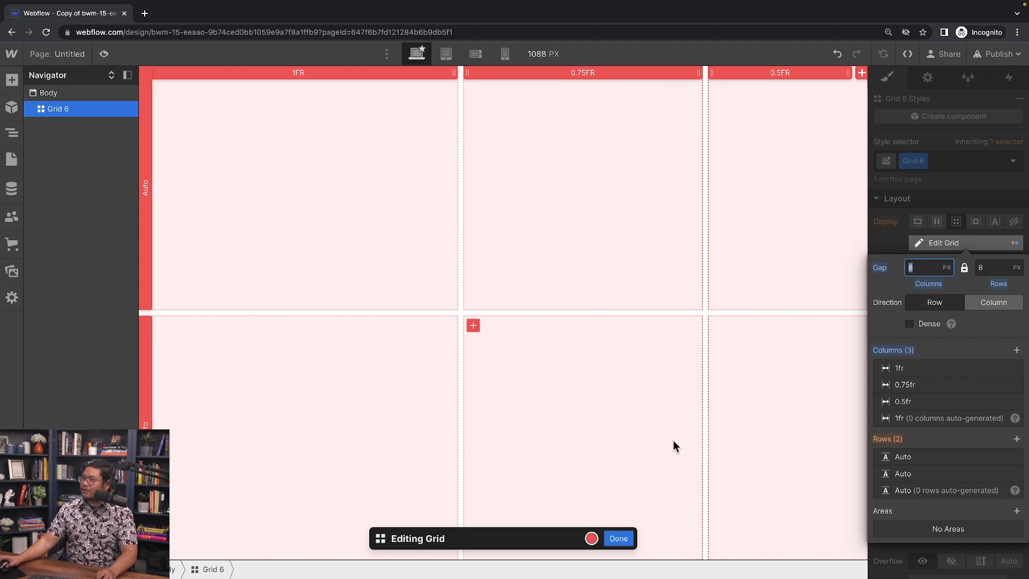
pyautogui.click(619, 539)
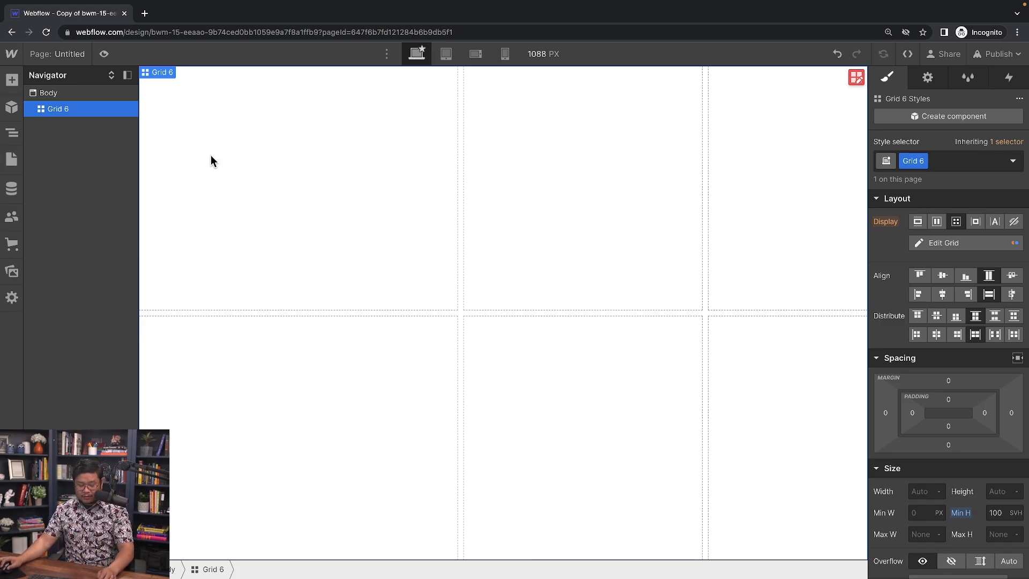
# Step: Insert a Div Block in the first cell with class 'grid cell', flex display, vertical direction
pyautogui.hotkey('ctrl', 'k')
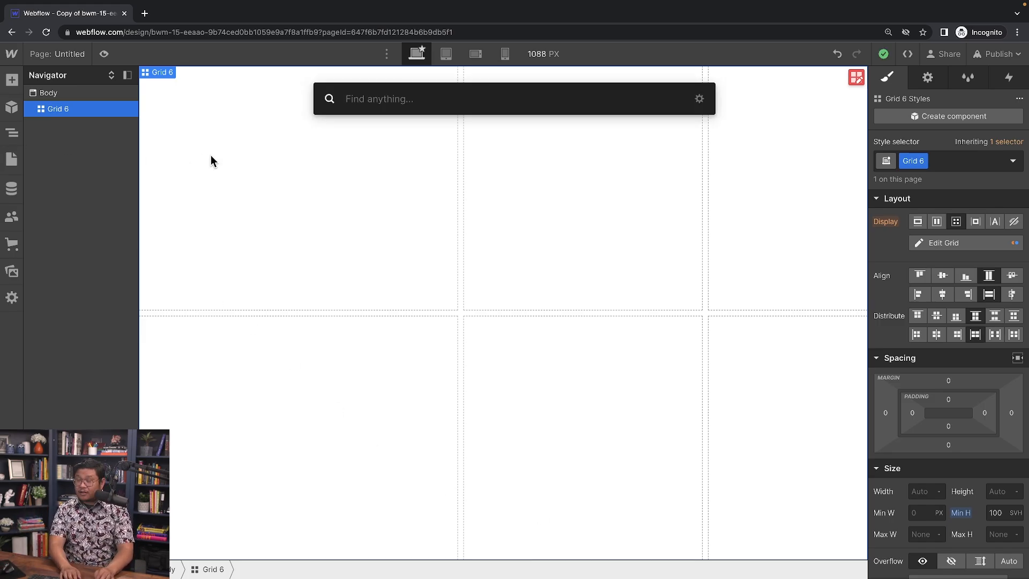
pyautogui.write('div')
pyautogui.press('Return')
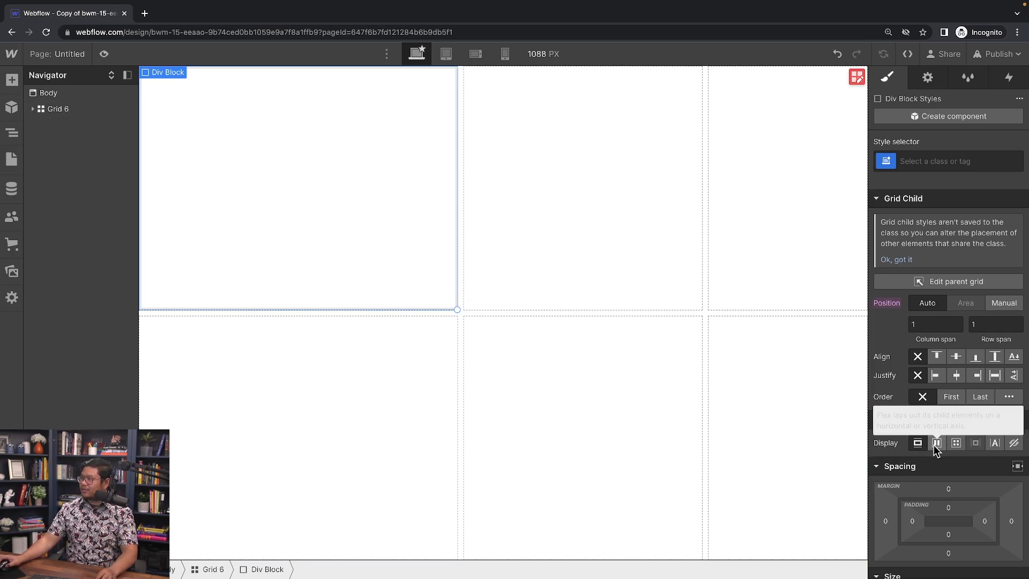
pyautogui.click(921, 160)
pyautogui.write('g')
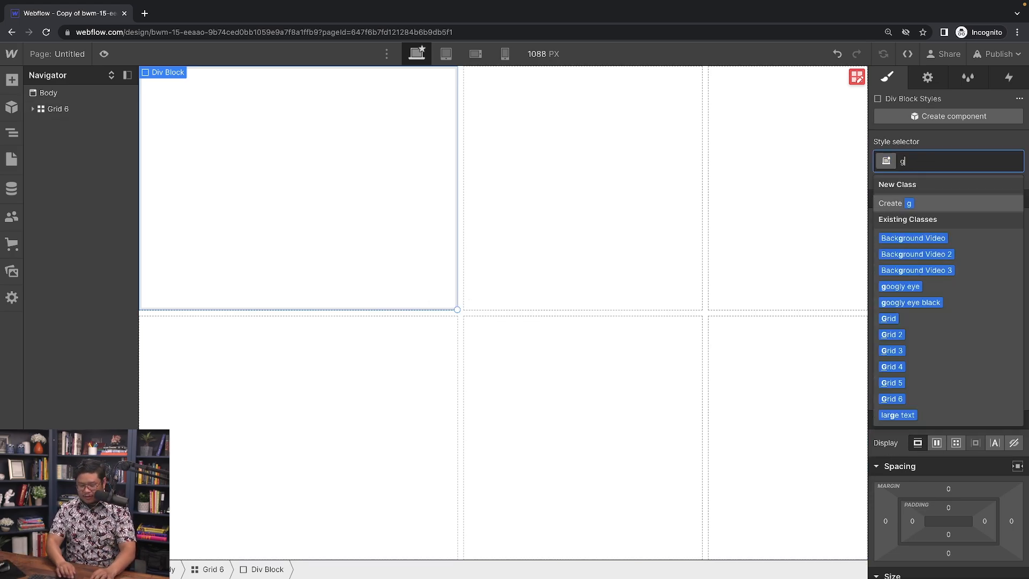
pyautogui.write('rid cell')
pyautogui.press('Return')
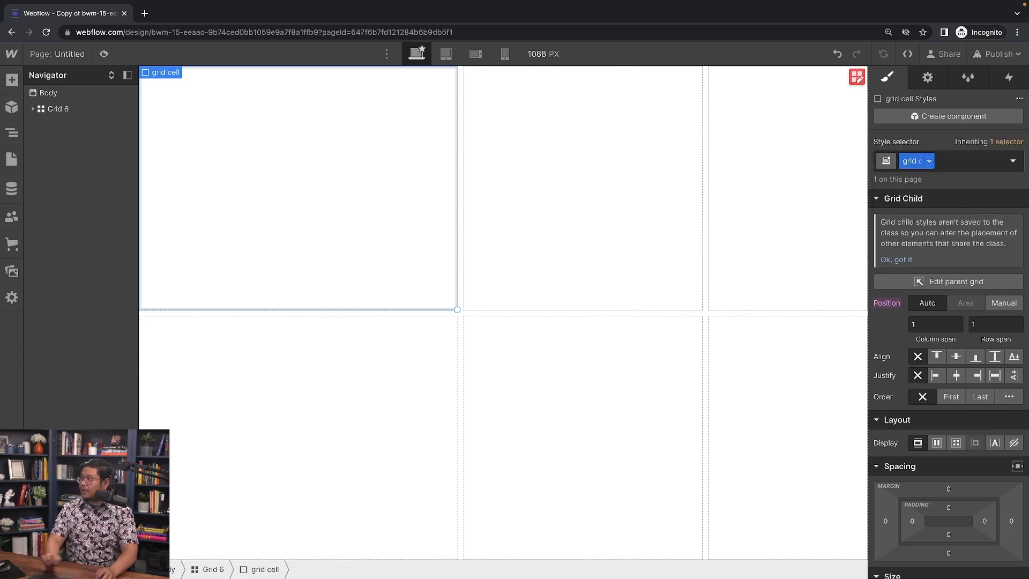
pyautogui.click(935, 444)
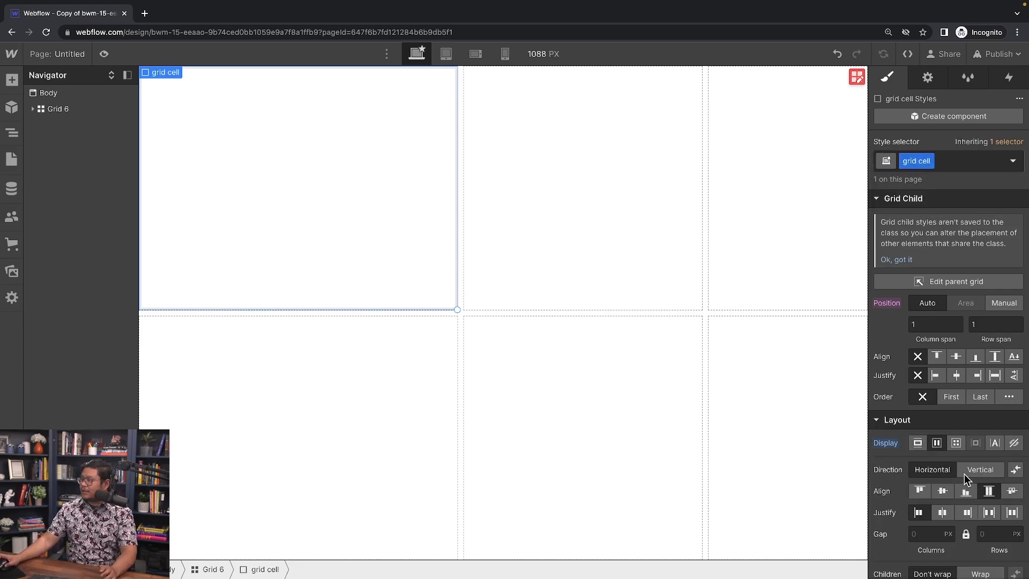
pyautogui.click(988, 468)
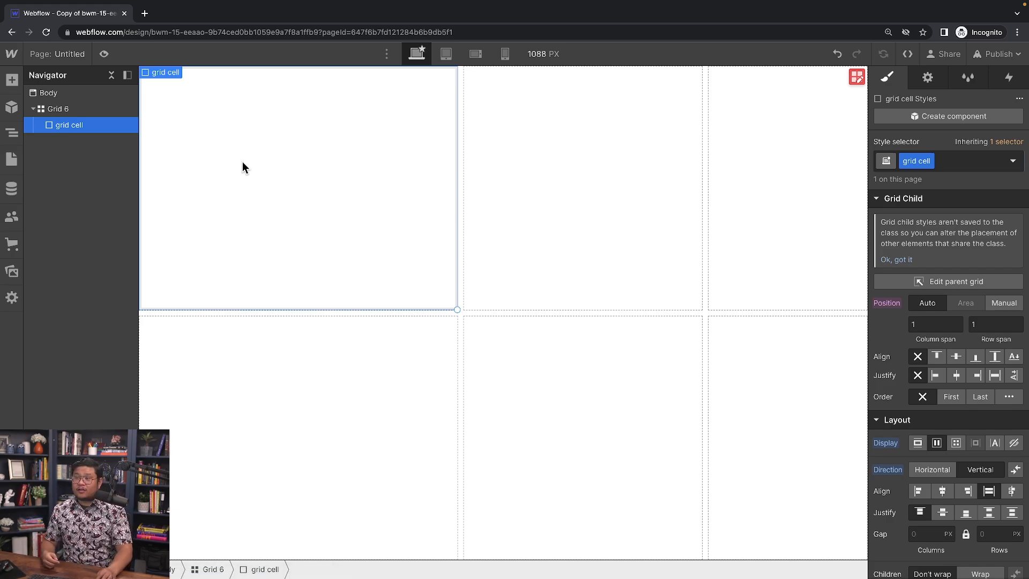
# Step: Duplicate the grid cell, stretch the first cell across two columns, and check each cell
pyautogui.hotkey('ctrl', 'd')
pyautogui.hotkey('ctrl', 'd')
pyautogui.hotkey('ctrl', 'd')
pyautogui.hotkey('ctrl', 'd')
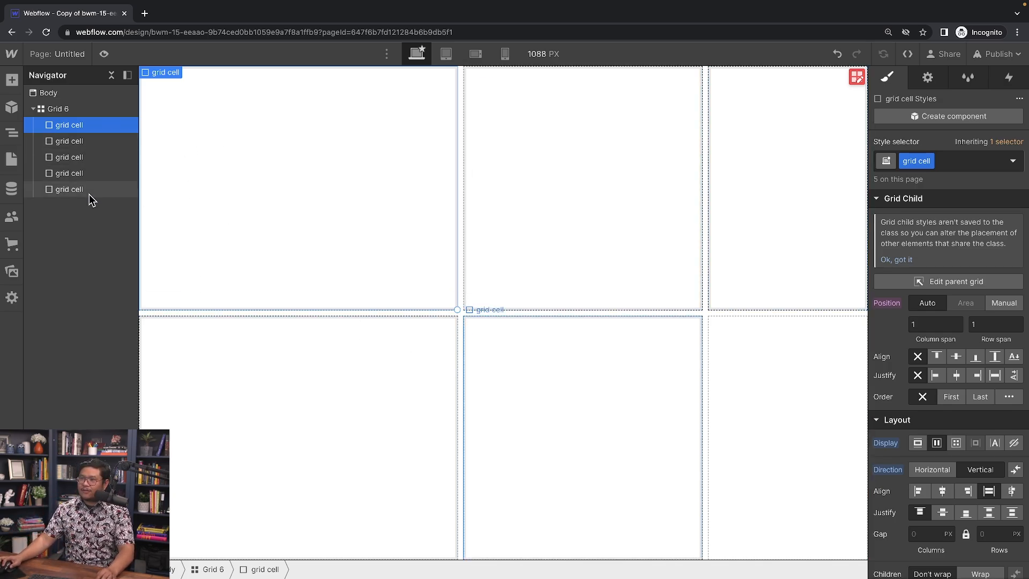
pyautogui.moveTo(459, 309); pyautogui.dragTo(643, 302)
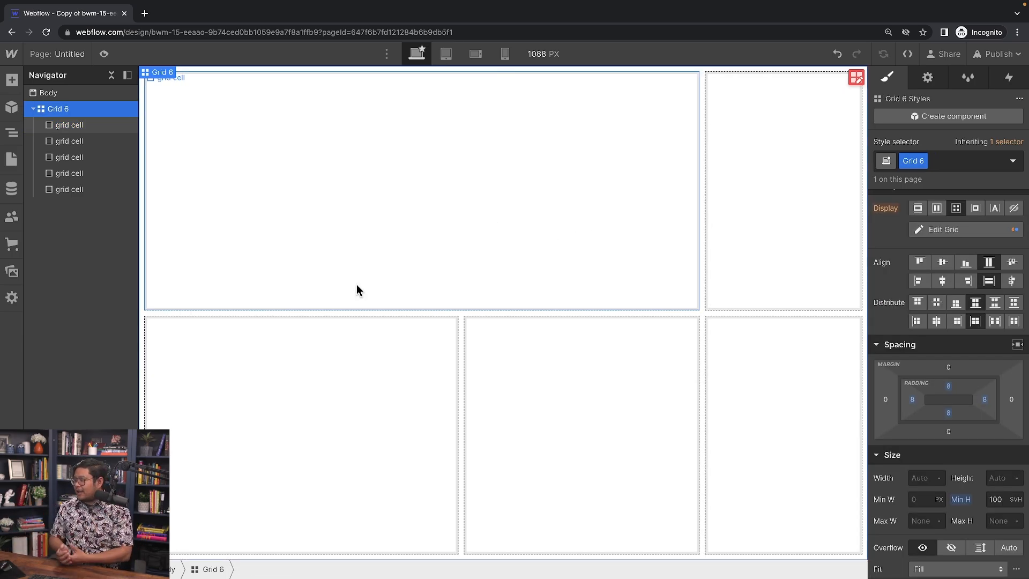
pyautogui.click(455, 274)
pyautogui.click(715, 241)
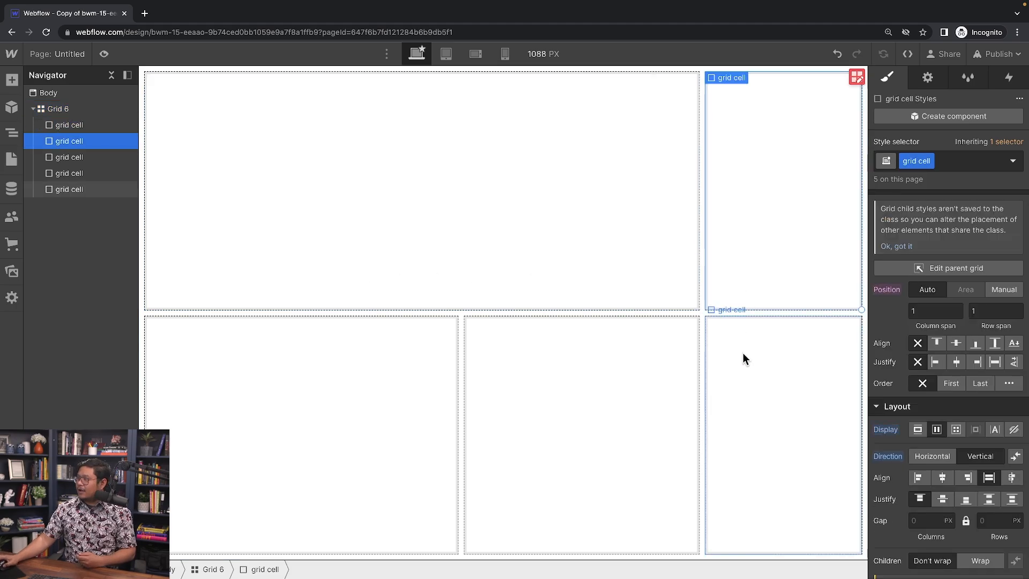
pyautogui.click(643, 369)
pyautogui.click(365, 391)
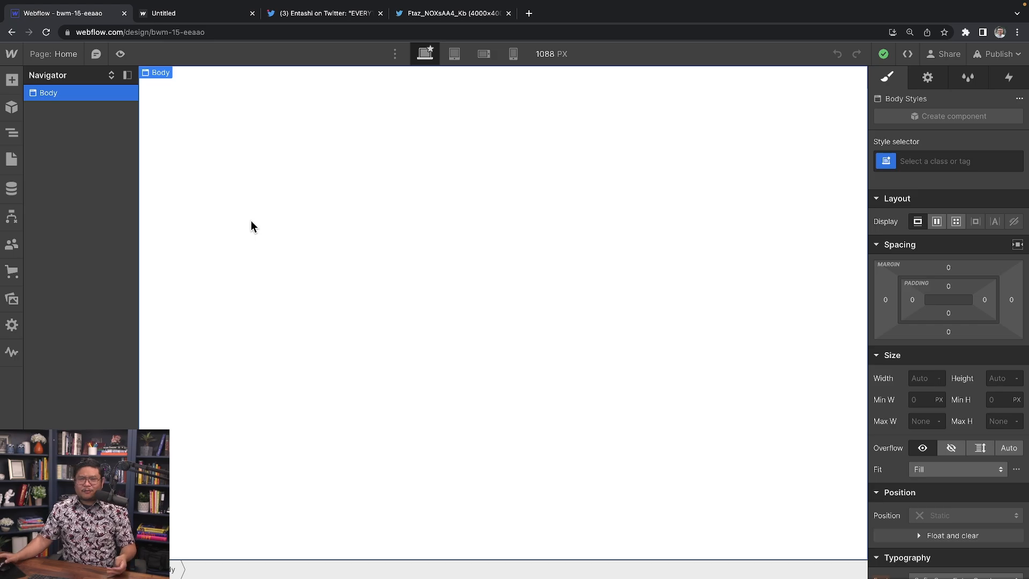
# Step: Place a Quick Stack at the page top with 3 columns, 2 rows, first cell merged right
pyautogui.click(12, 82)
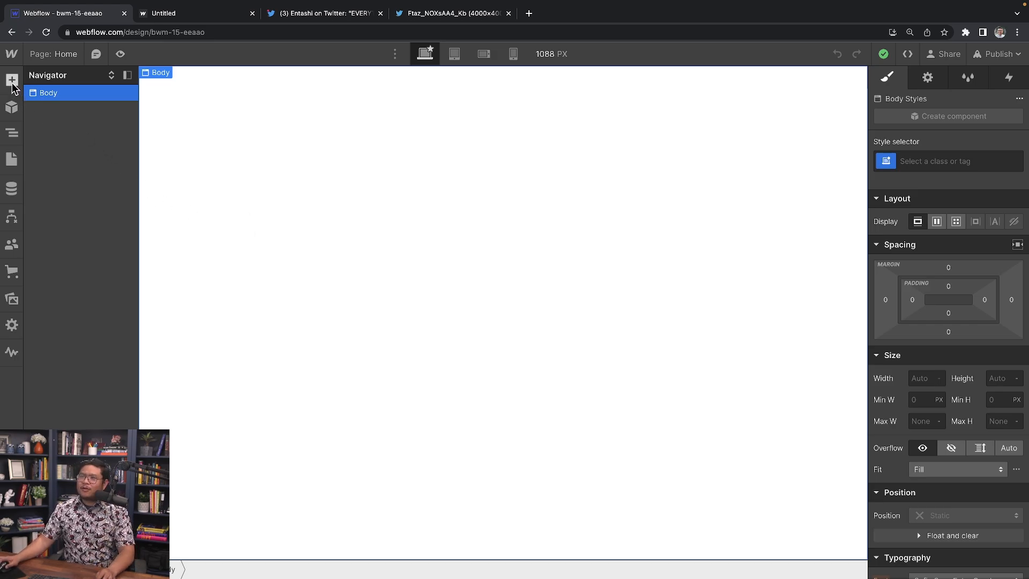
pyautogui.moveTo(160, 176); pyautogui.dragTo(282, 148)
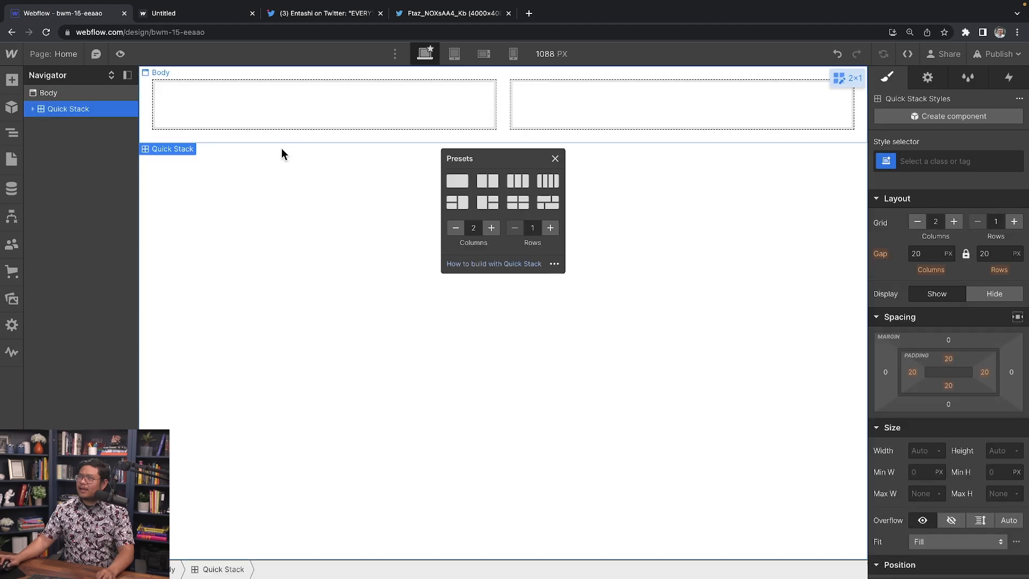
pyautogui.click(491, 229)
pyautogui.click(550, 227)
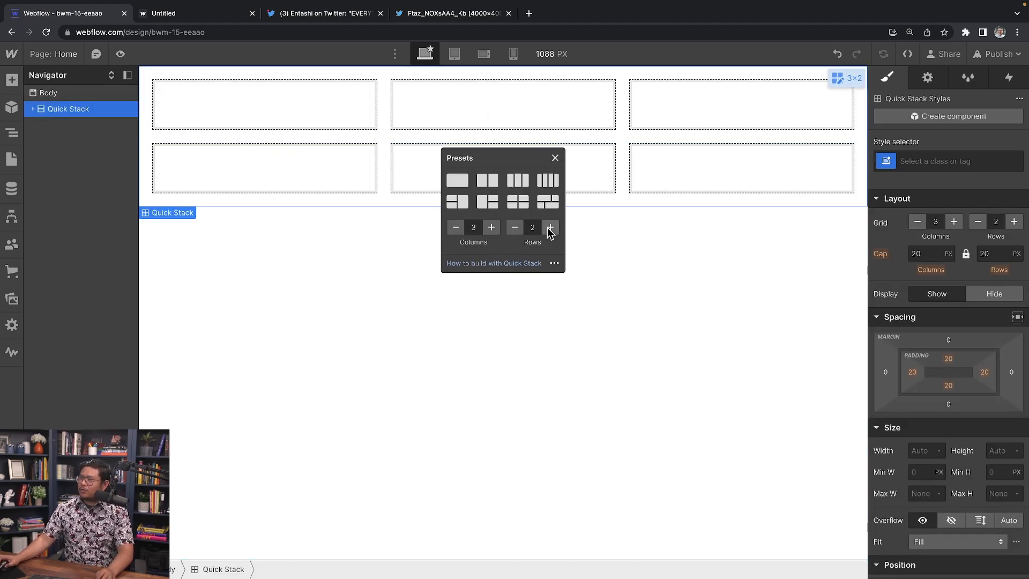
pyautogui.click(555, 158)
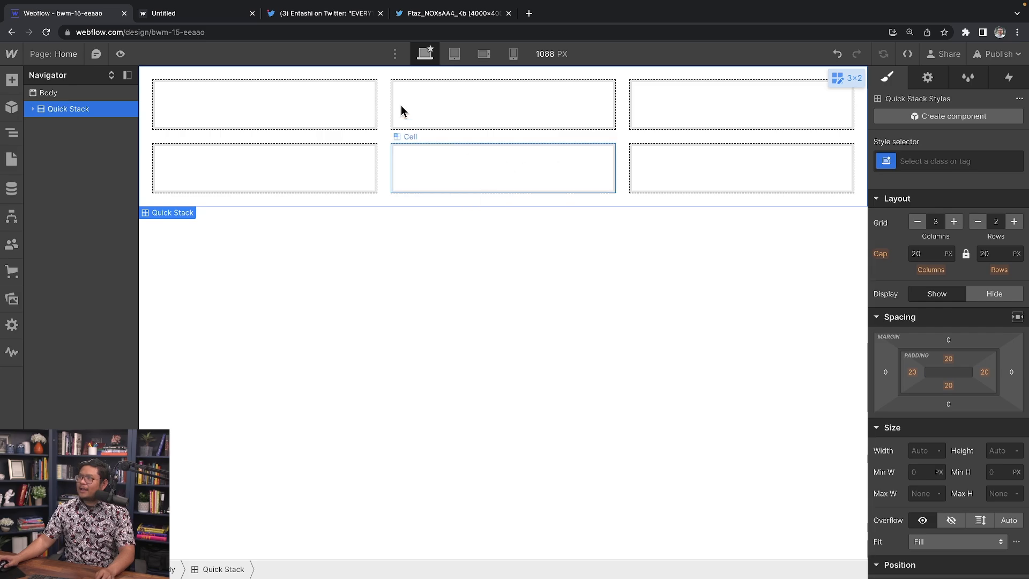
pyautogui.click(331, 106)
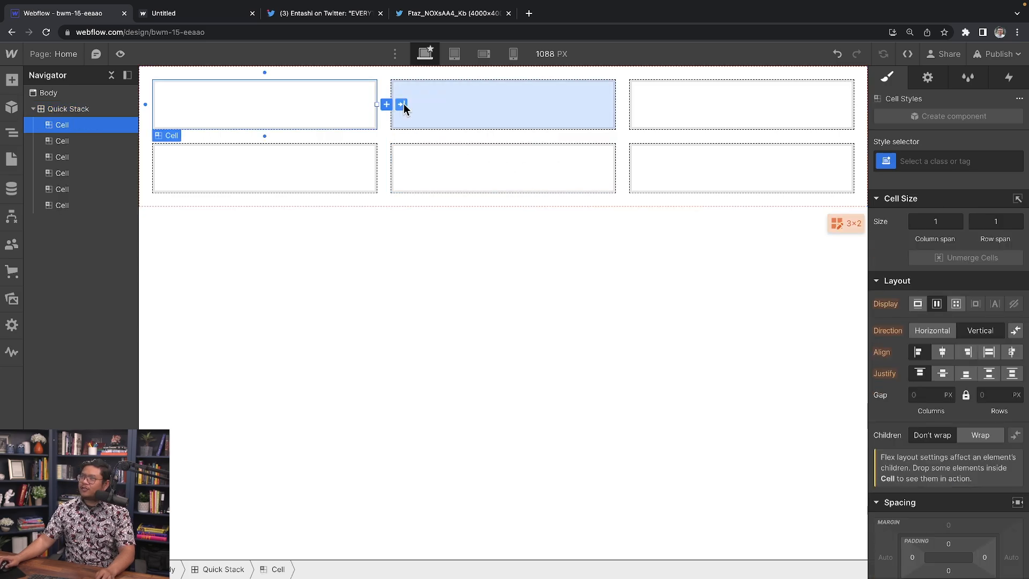
pyautogui.click(401, 105)
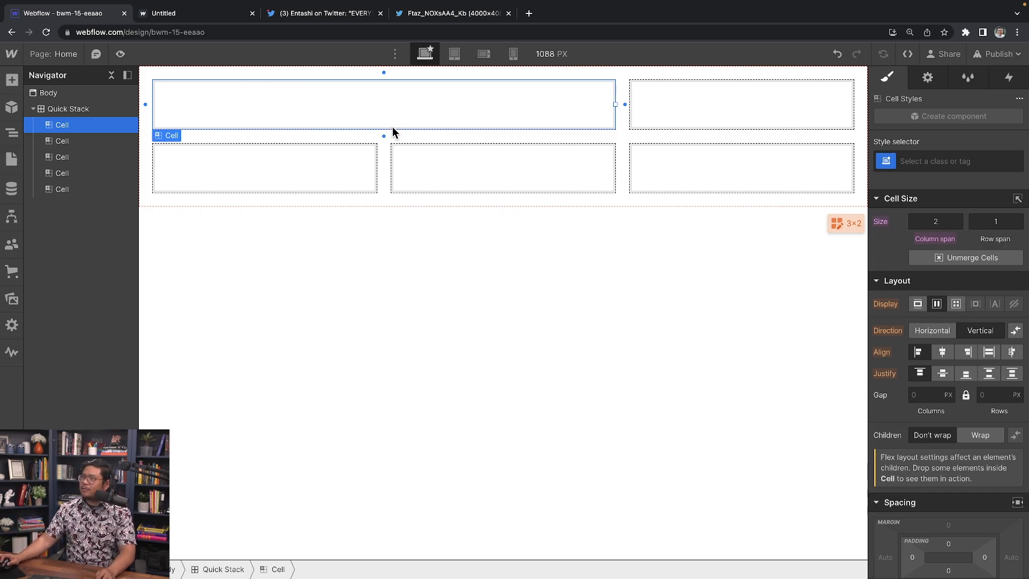
# Step: Give the Quick Stack an 8px gap, reduced padding, and a 100svh minimum height
pyautogui.click(584, 135)
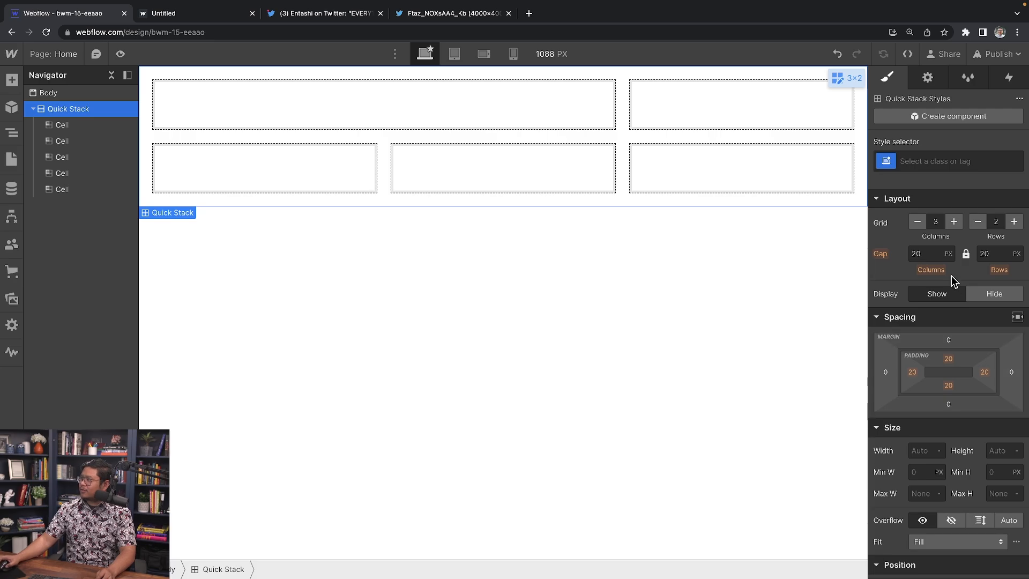
pyautogui.click(929, 253)
pyautogui.write('8')
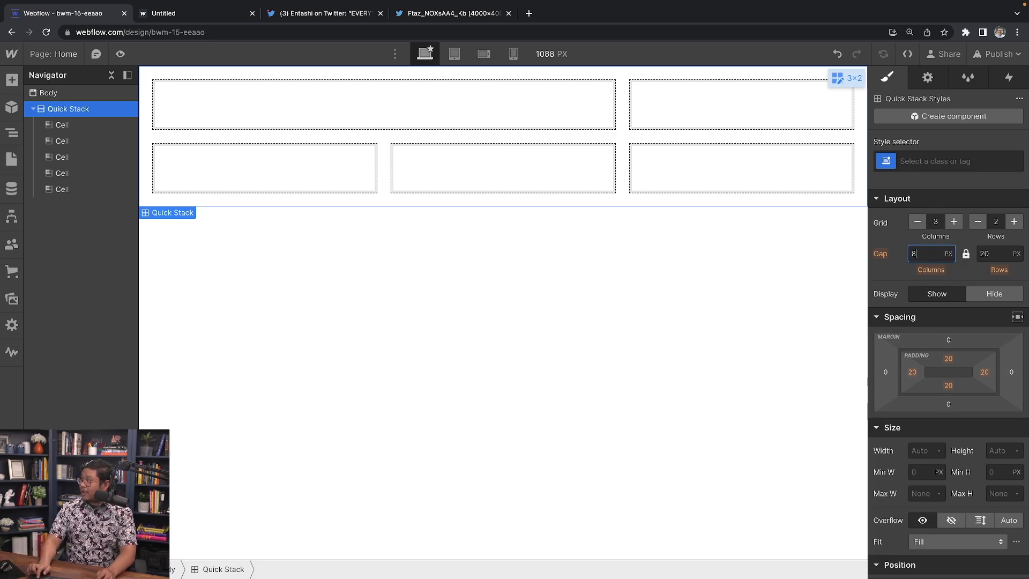
pyautogui.press('Return')
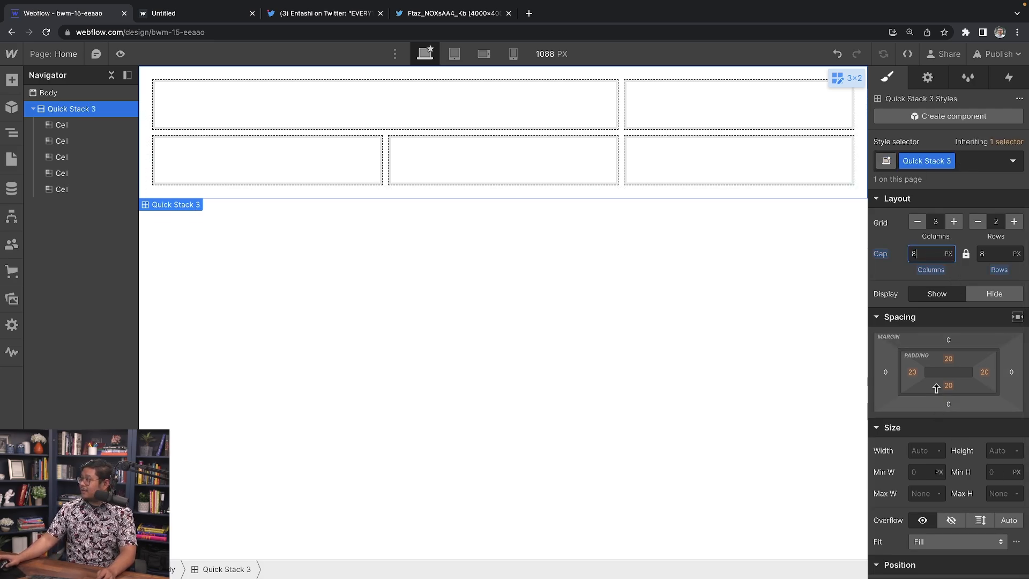
pyautogui.keyDown('shift'); pyautogui.moveTo(957, 360); pyautogui.dragTo(906, 343); pyautogui.keyUp('shift')
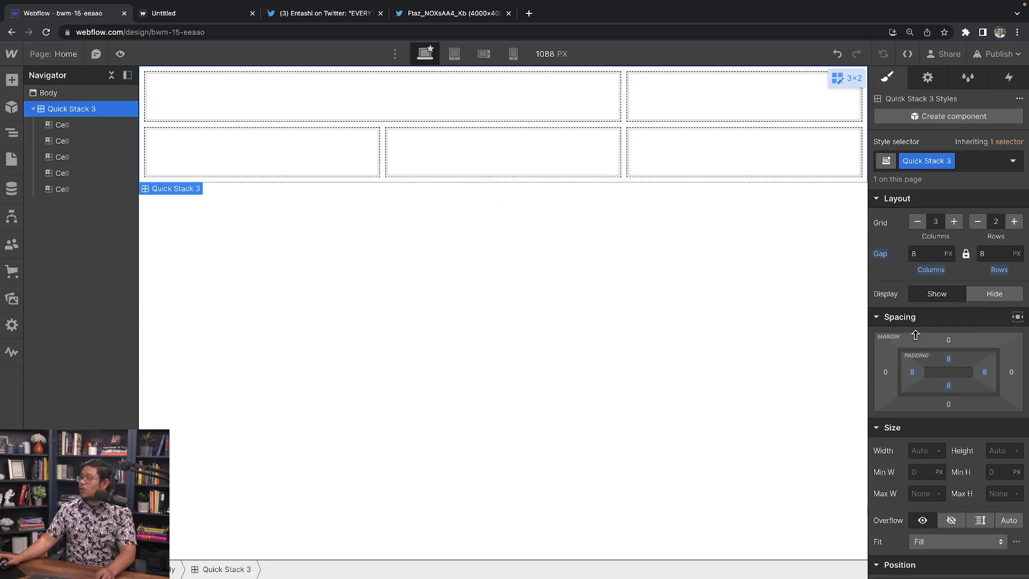
pyautogui.click(993, 472)
pyautogui.write('100svh')
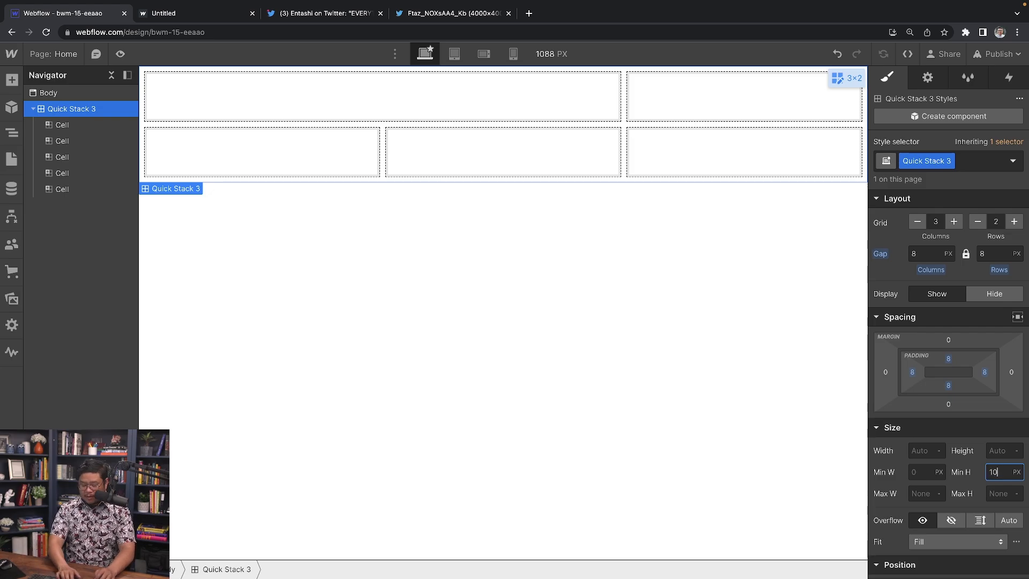
pyautogui.press('Return')
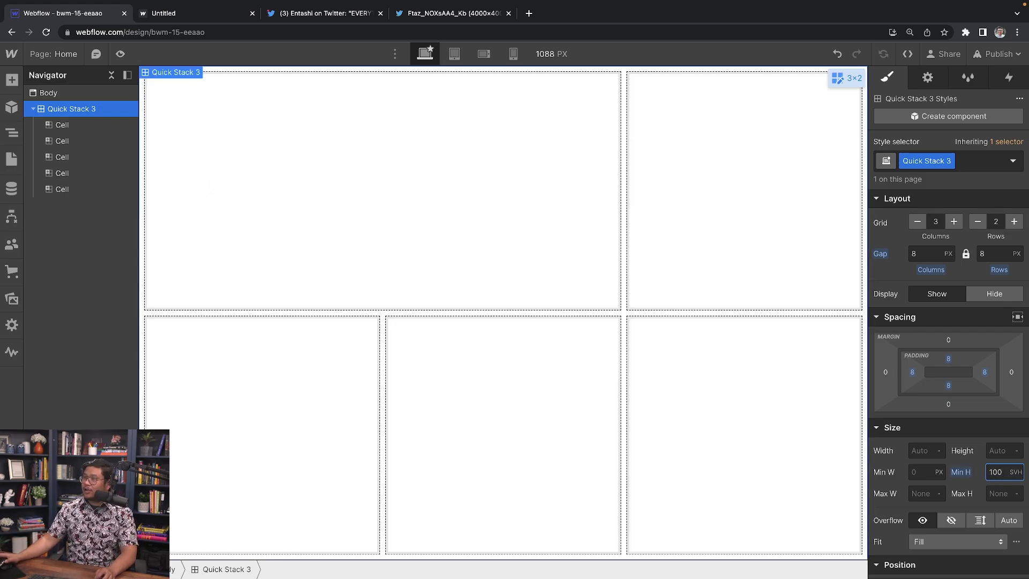
# Step: Select each of the five cells in turn, ending on the wide top-left cell
pyautogui.click(544, 192)
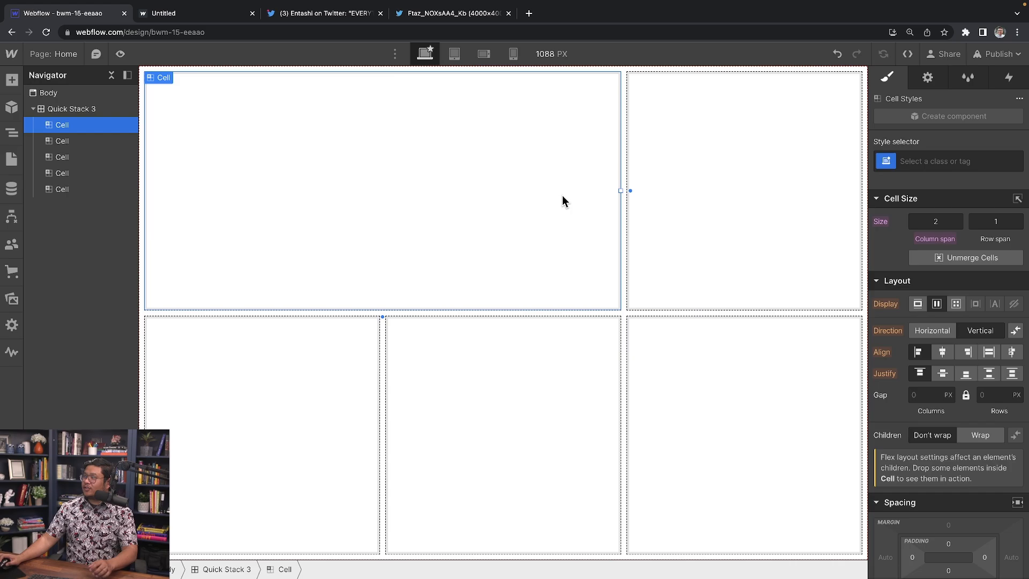
pyautogui.click(683, 224)
pyautogui.click(668, 374)
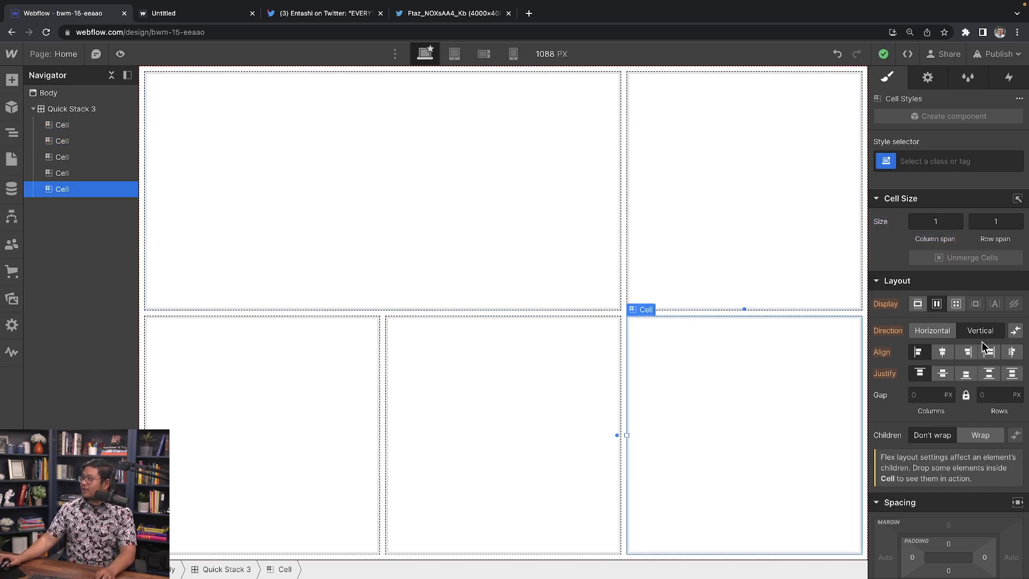
pyautogui.click(514, 445)
pyautogui.click(303, 378)
pyautogui.click(282, 202)
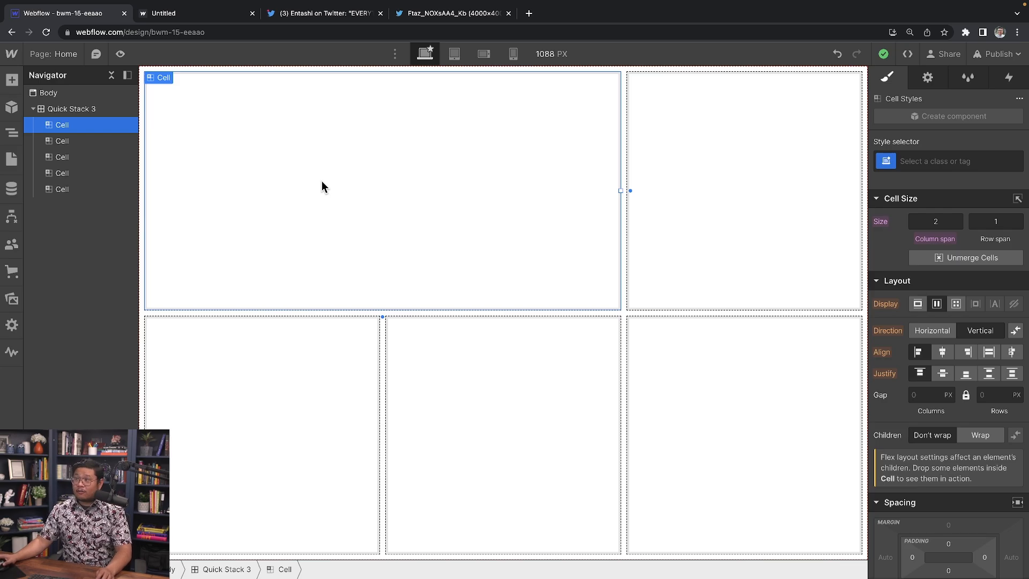
# Step: Insert a Text Block into the wide cell and check the reference poster
pyautogui.hotkey('ctrl', 'e')
pyautogui.write('text')
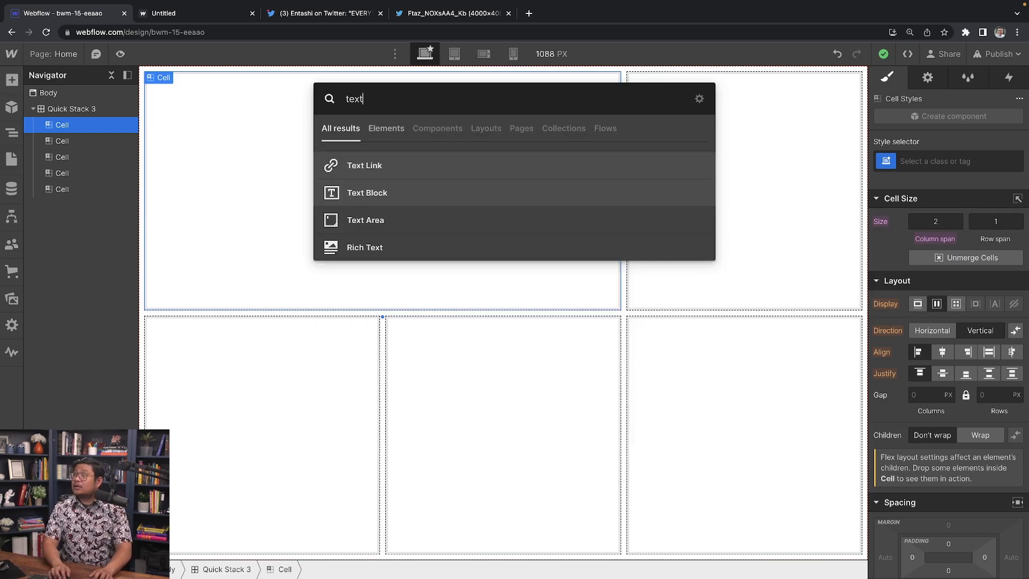
pyautogui.press('Return')
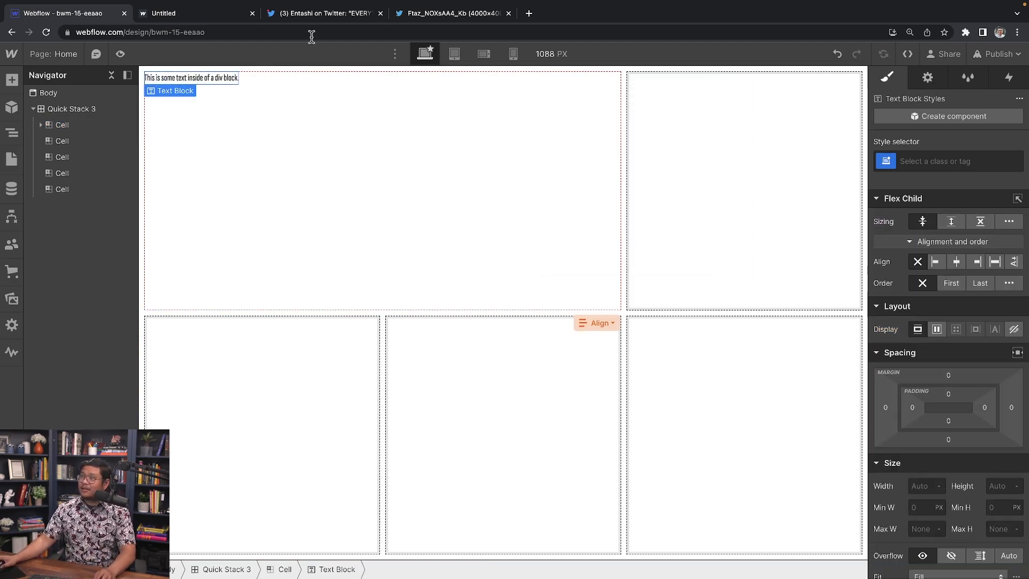
pyautogui.click(428, 13)
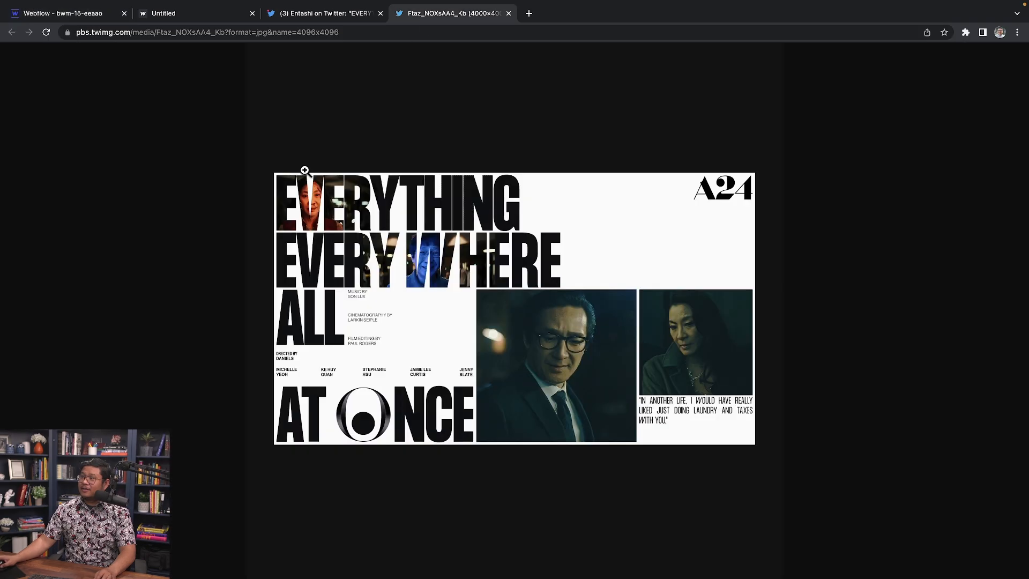
pyautogui.click(398, 196)
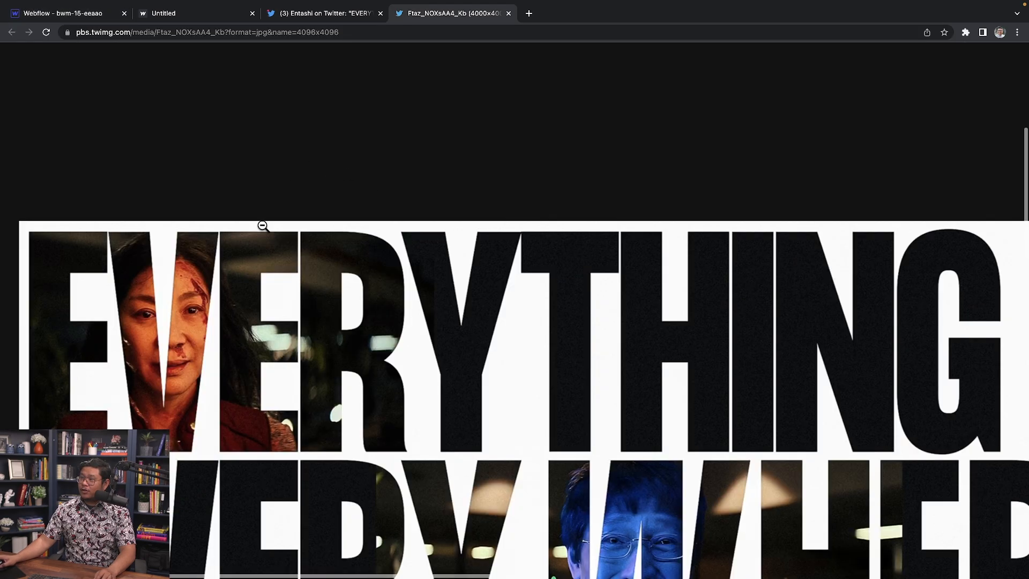
pyautogui.click(96, 14)
# Step: Change the Text Block's wording to EVERYTHING in capitals
pyautogui.click(220, 79)
pyautogui.doubleClick(219, 80)
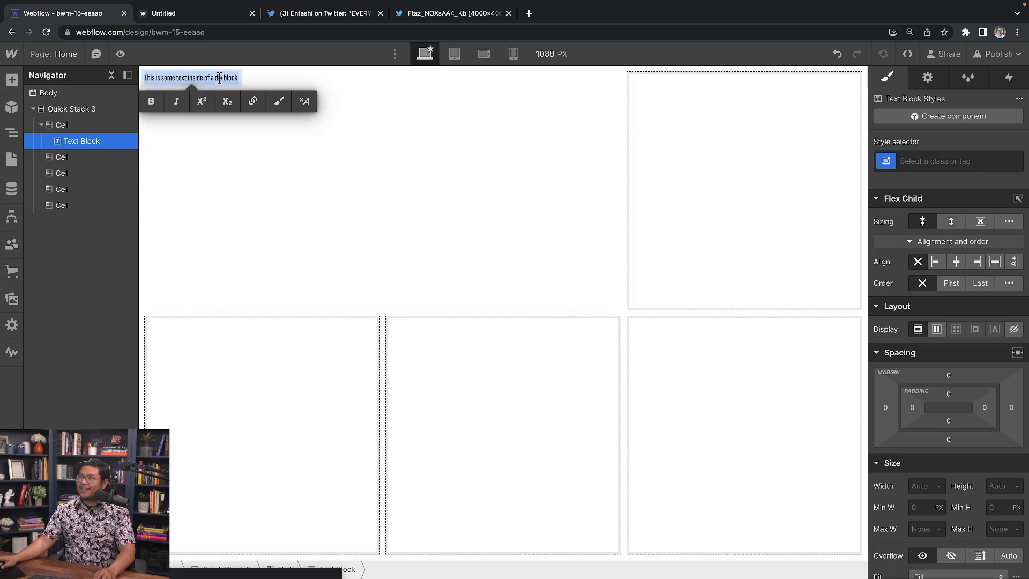
pyautogui.press('capslock')
pyautogui.write('EVERYTHING')
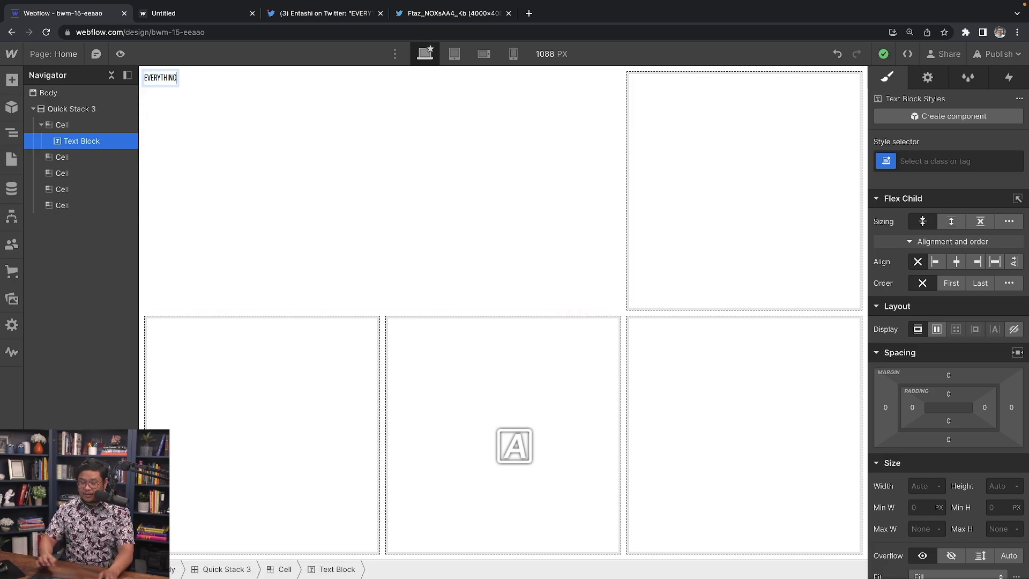
pyautogui.press('Escape')
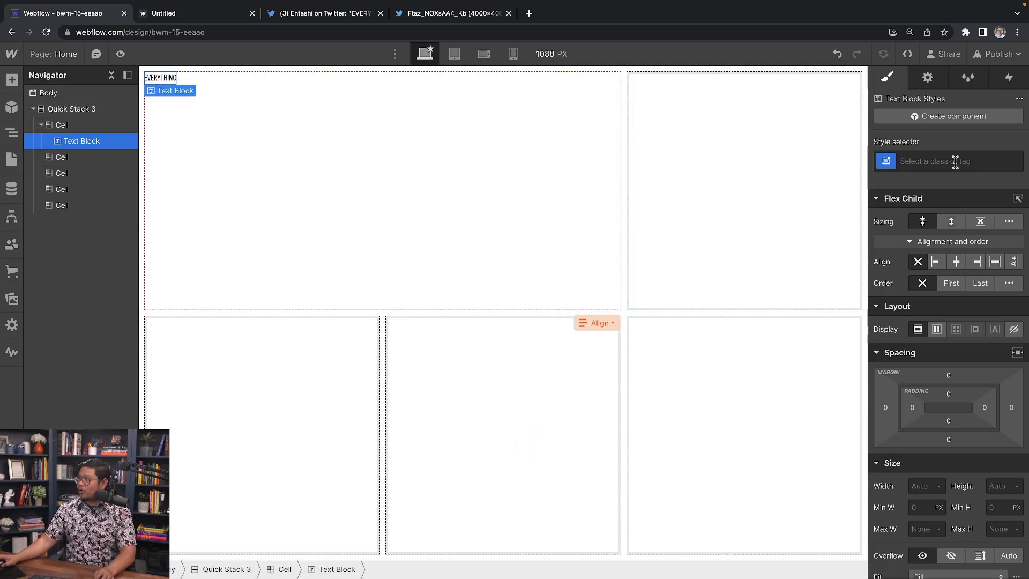
# Step: Create and apply the 'big text' class to the headline
pyautogui.click(955, 162)
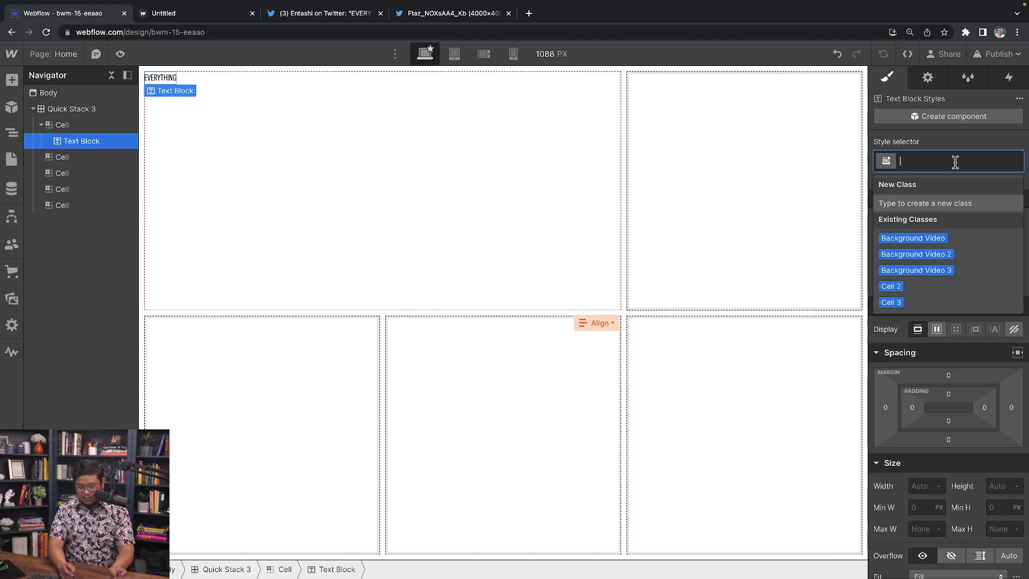
pyautogui.press('capslock')
pyautogui.write('large')
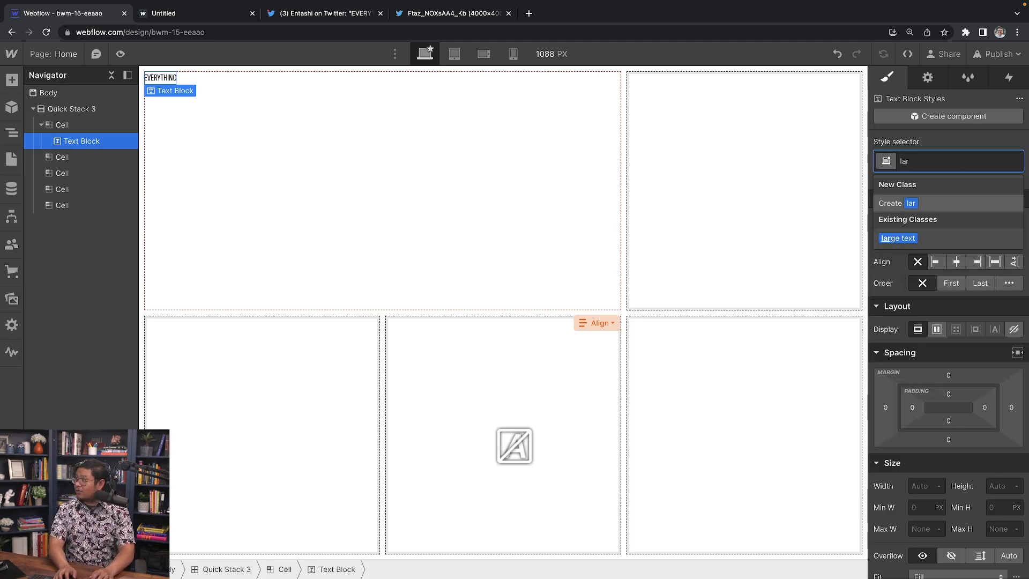
pyautogui.press('BackSpace')
pyautogui.press('BackSpace')
pyautogui.press('BackSpace')
pyautogui.write('big text')
pyautogui.press('Return')
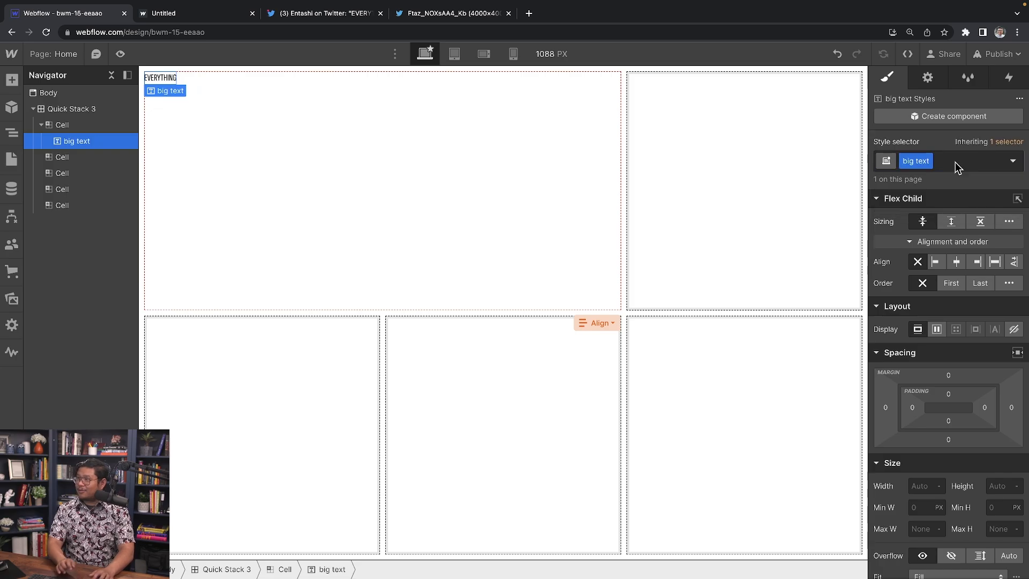
# Step: Set the big text style to 700 Bold, 14vw font size and 12vw line height
pyautogui.scroll(-6, 963, 429)
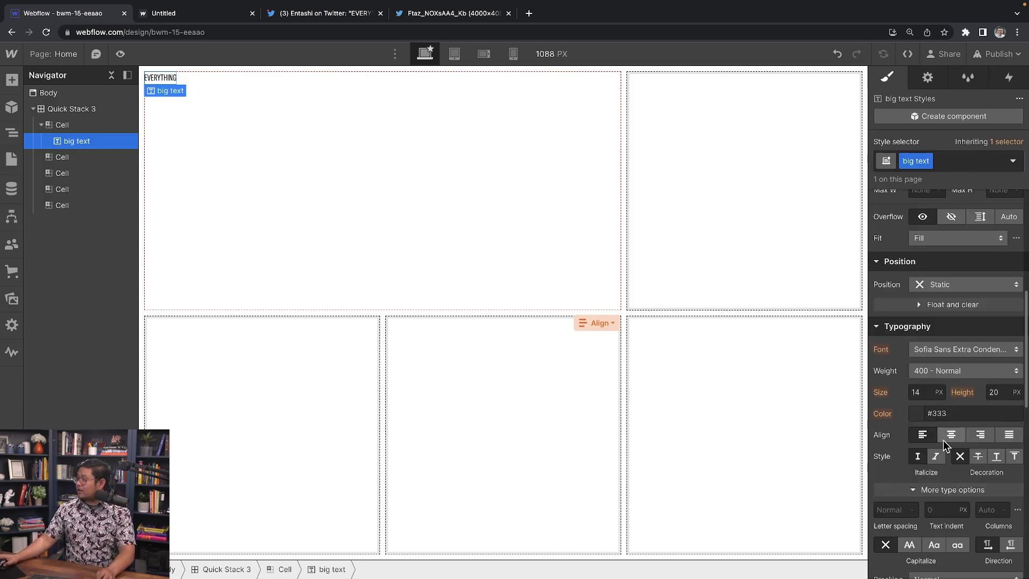
pyautogui.click(928, 392)
pyautogui.write('20vw')
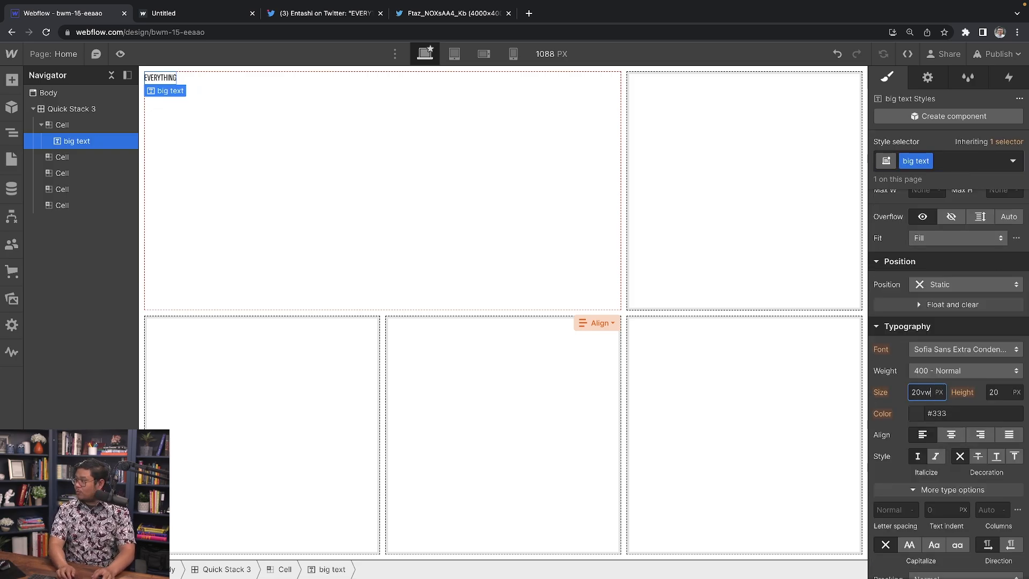
pyautogui.press('Return')
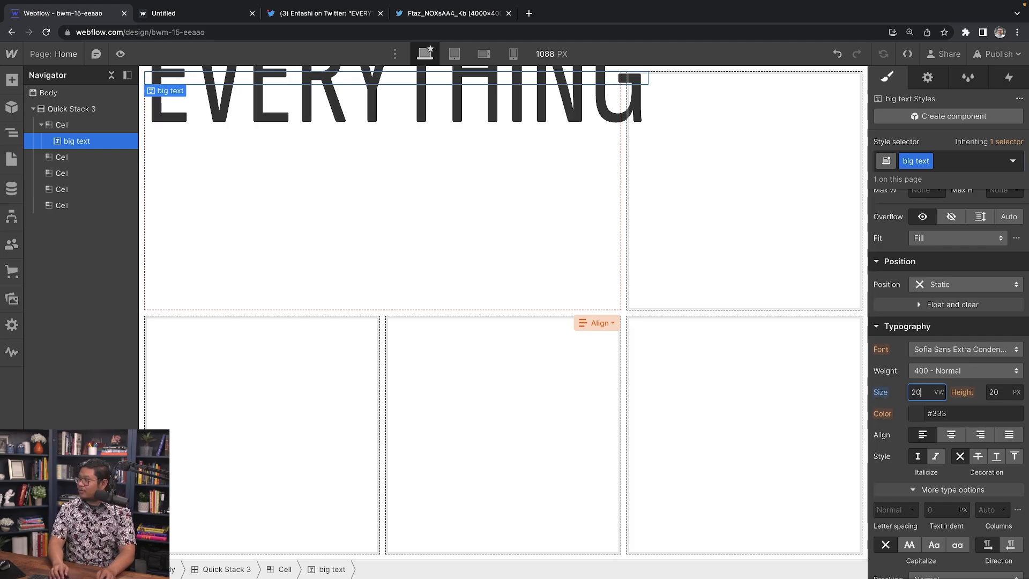
pyautogui.click(954, 371)
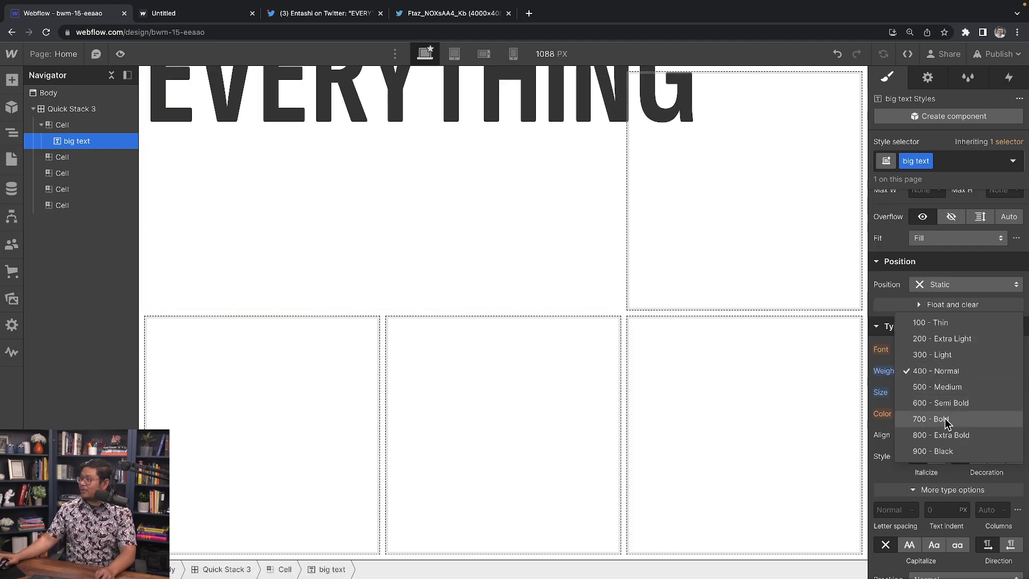
pyautogui.click(942, 418)
pyautogui.click(920, 391)
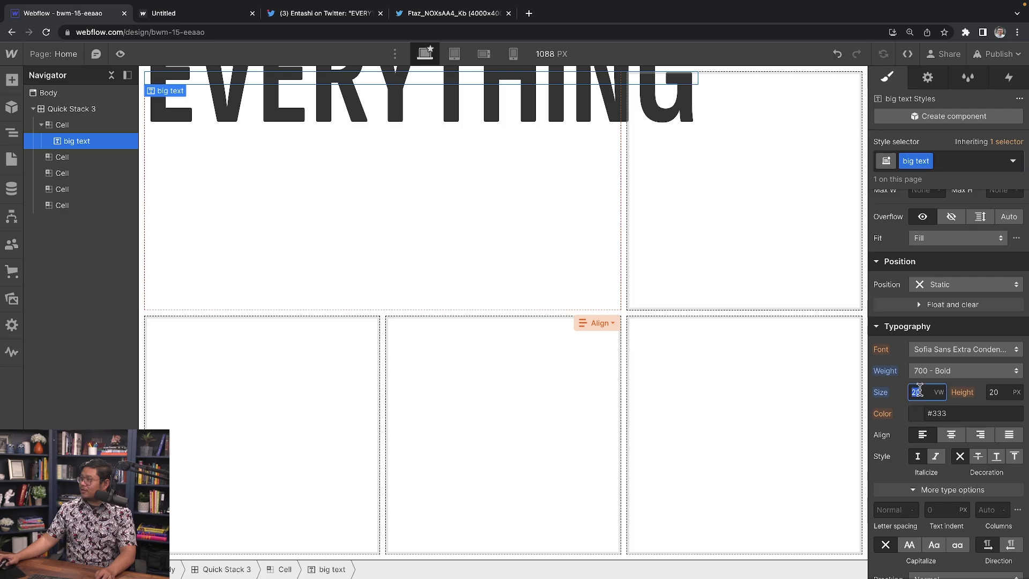
pyautogui.write('10')
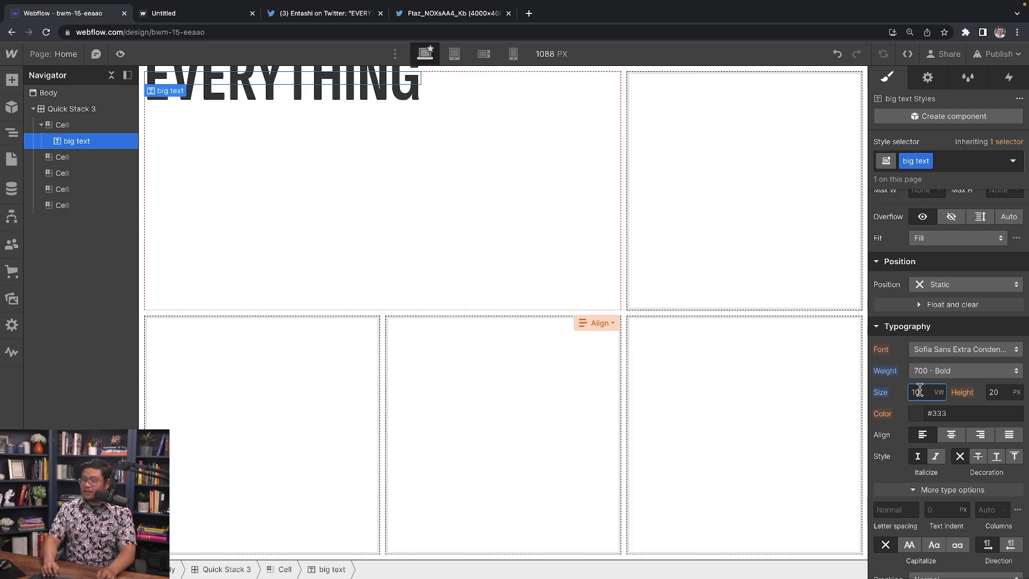
pyautogui.press('Up')
pyautogui.press('Up')
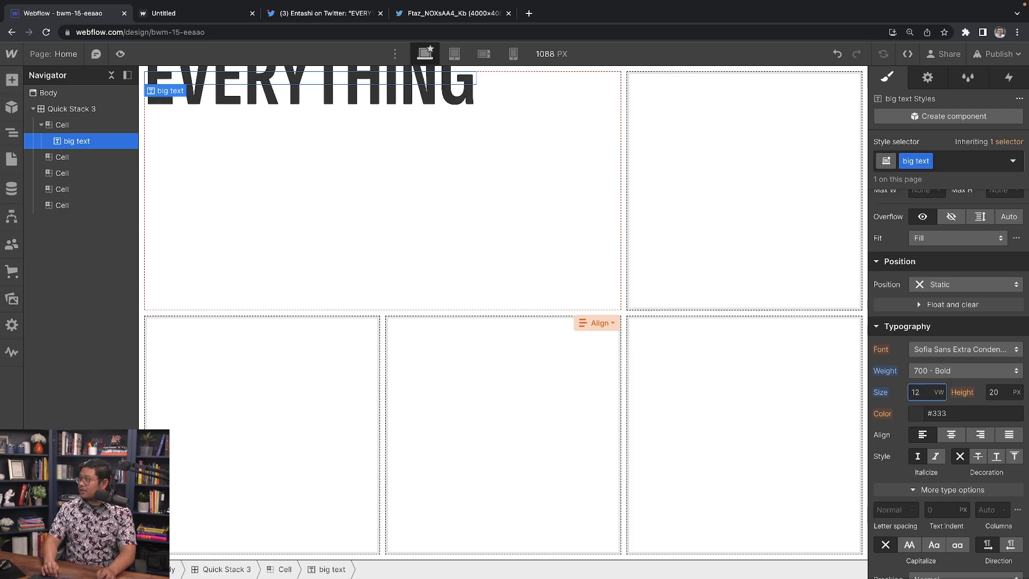
pyautogui.press('Up')
pyautogui.press('Up')
pyautogui.press('Tab')
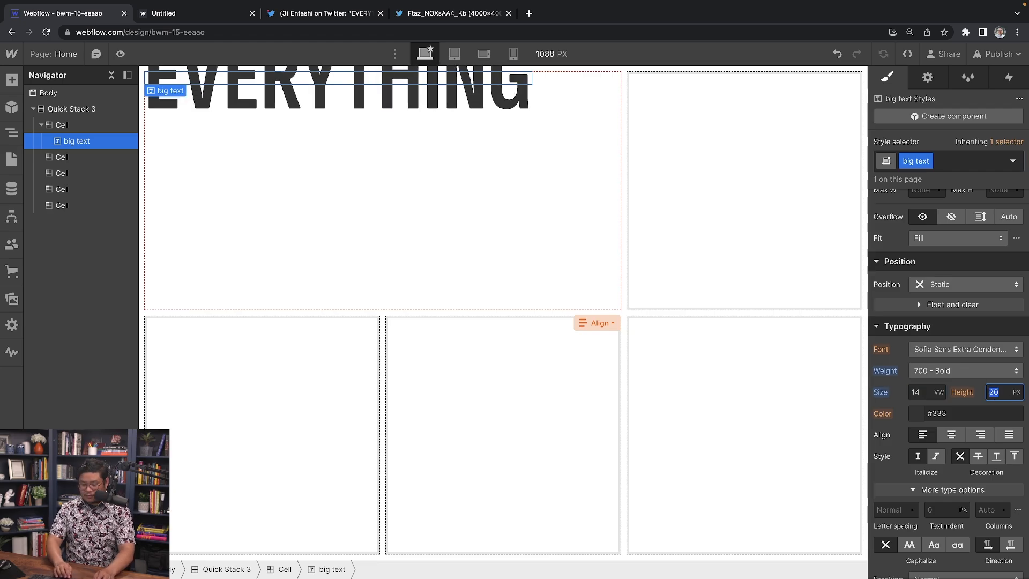
pyautogui.write('14vw')
pyautogui.press('Down')
pyautogui.press('Down')
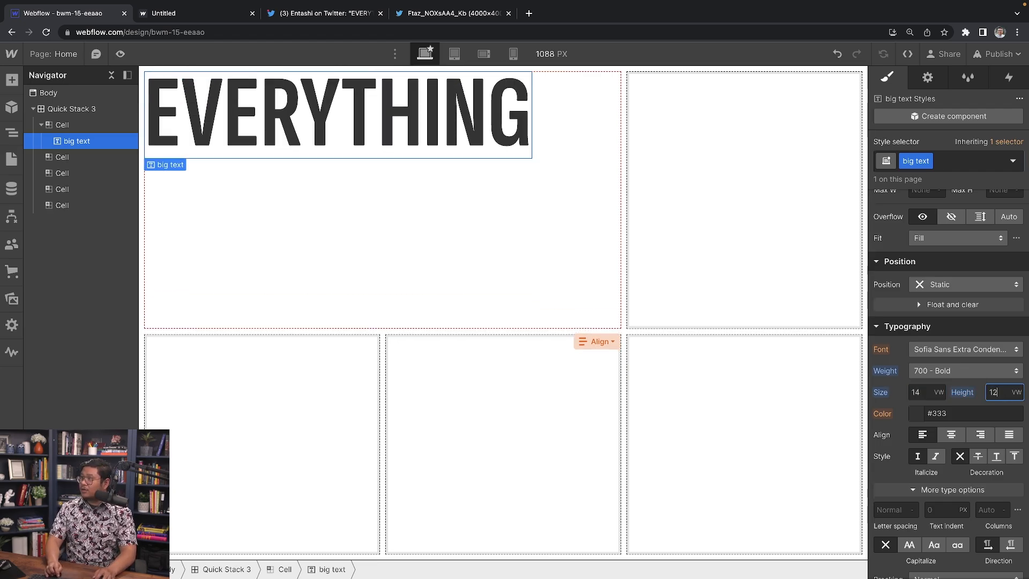
# Step: Copy the EVERYTHING heading and paste a duplicate below it
pyautogui.click(413, 129)
pyautogui.hotkey('ctrl', 'c')
pyautogui.hotkey('ctrl', 'v')
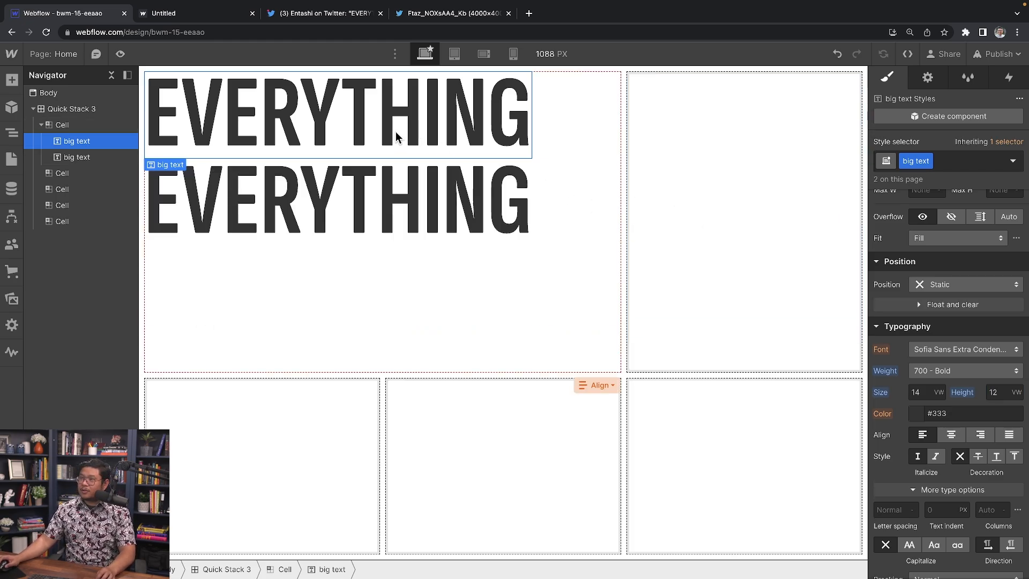
# Step: Retype the duplicate heading as EVERYWHERE and italicize its W
pyautogui.doubleClick(322, 176)
pyautogui.write('EVERYWHERE')
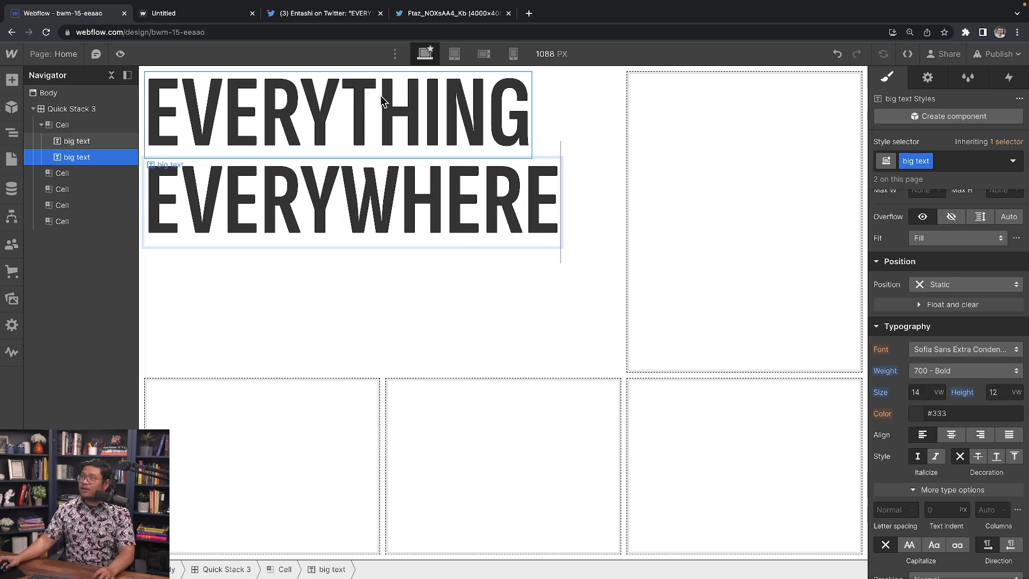
pyautogui.click(411, 15)
pyautogui.scroll(-6, 493, 466)
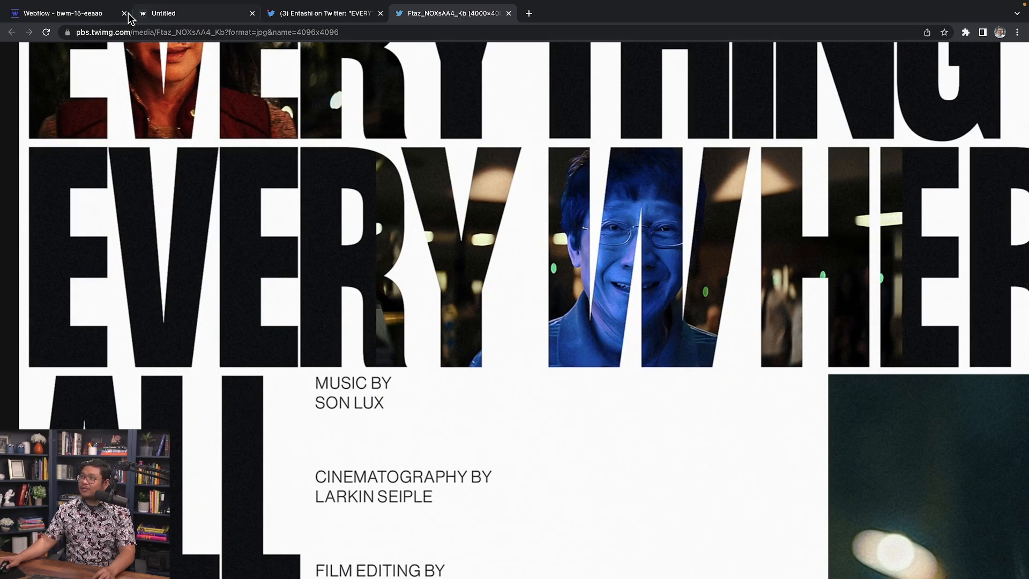
pyautogui.click(65, 14)
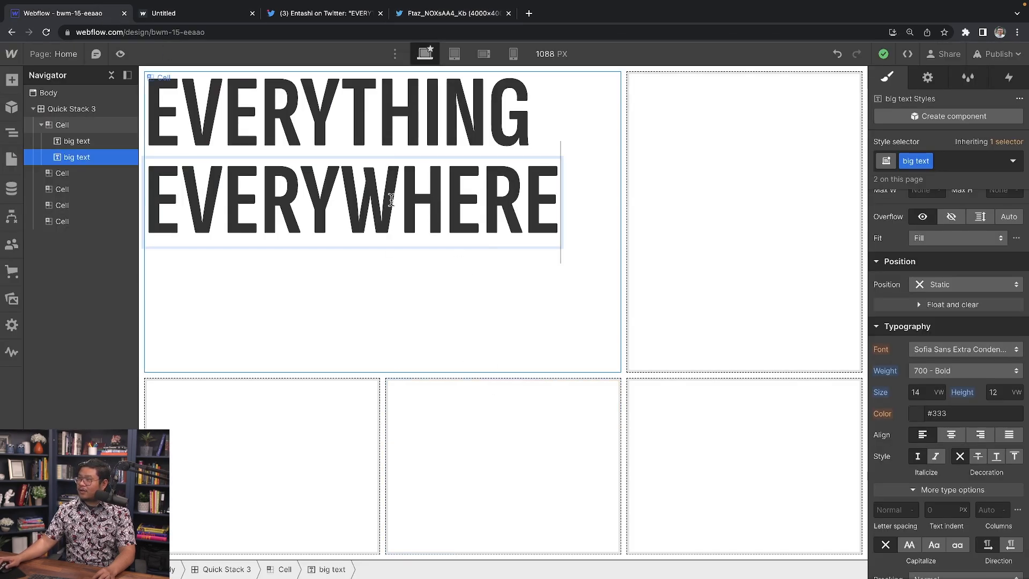
pyautogui.moveTo(399, 201); pyautogui.dragTo(342, 201)
pyautogui.click(317, 123)
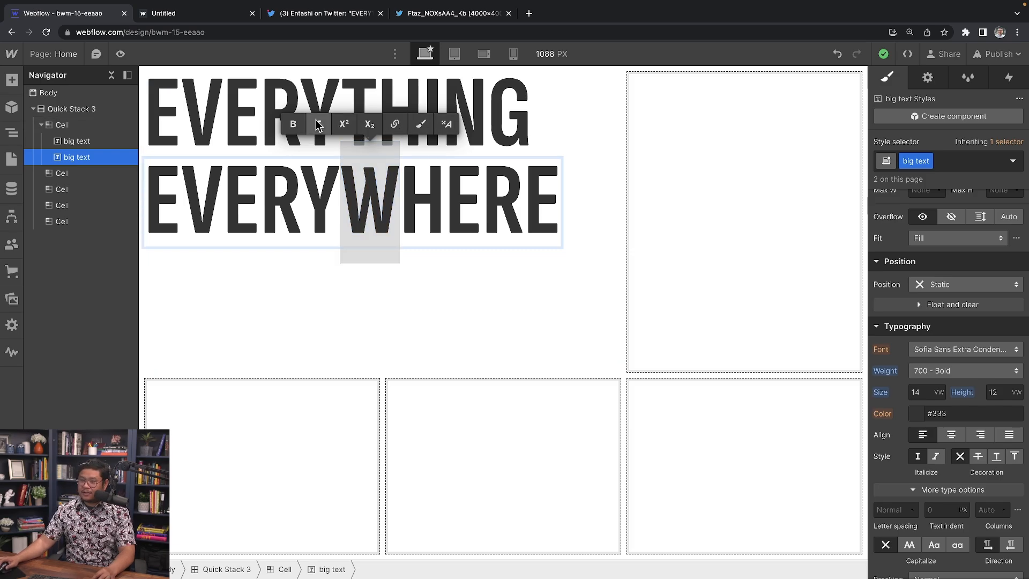
pyautogui.press('Escape')
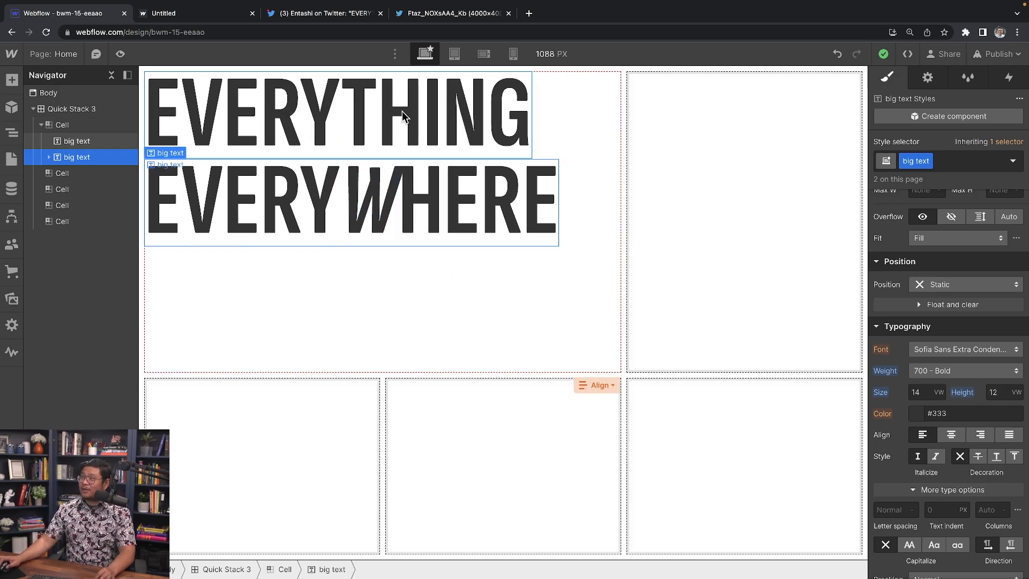
# Step: Compare the headline against the reference poster at actual size and fitted view
pyautogui.click(438, 14)
pyautogui.click(443, 400)
pyautogui.scroll(-3, 444, 402)
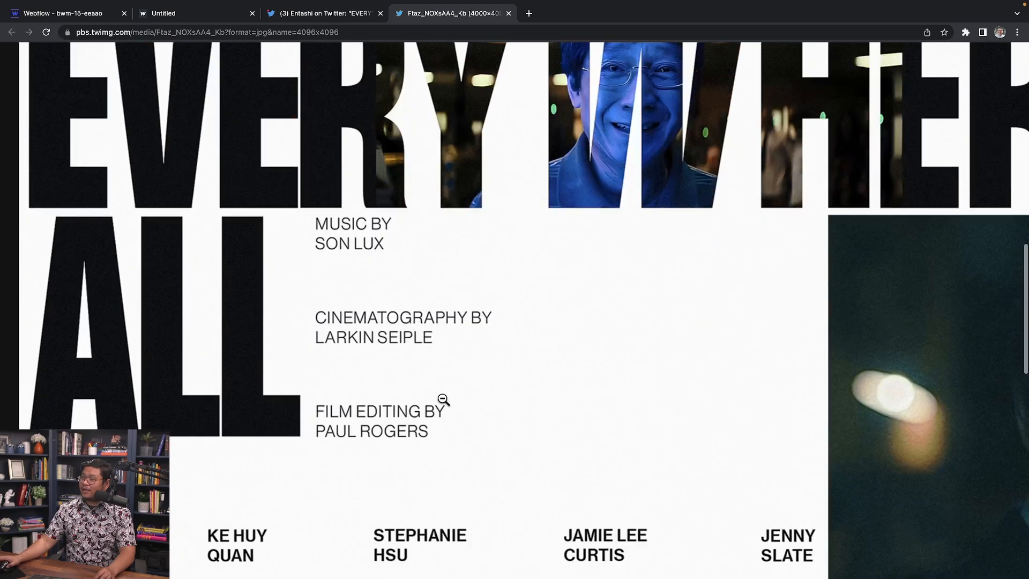
pyautogui.scroll(2, 441, 397)
pyautogui.scroll(2, 443, 396)
pyautogui.click(444, 395)
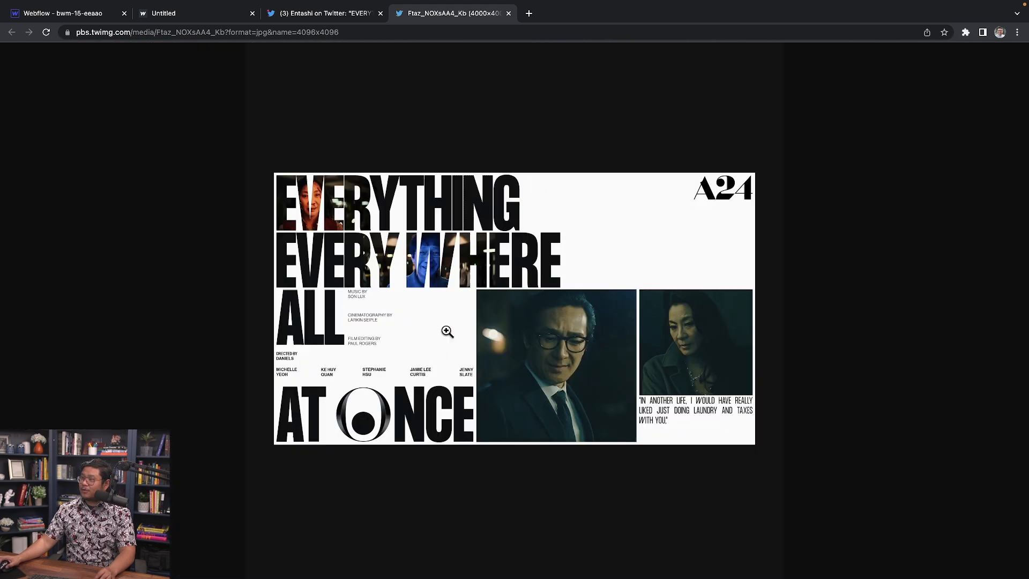
pyautogui.click(98, 15)
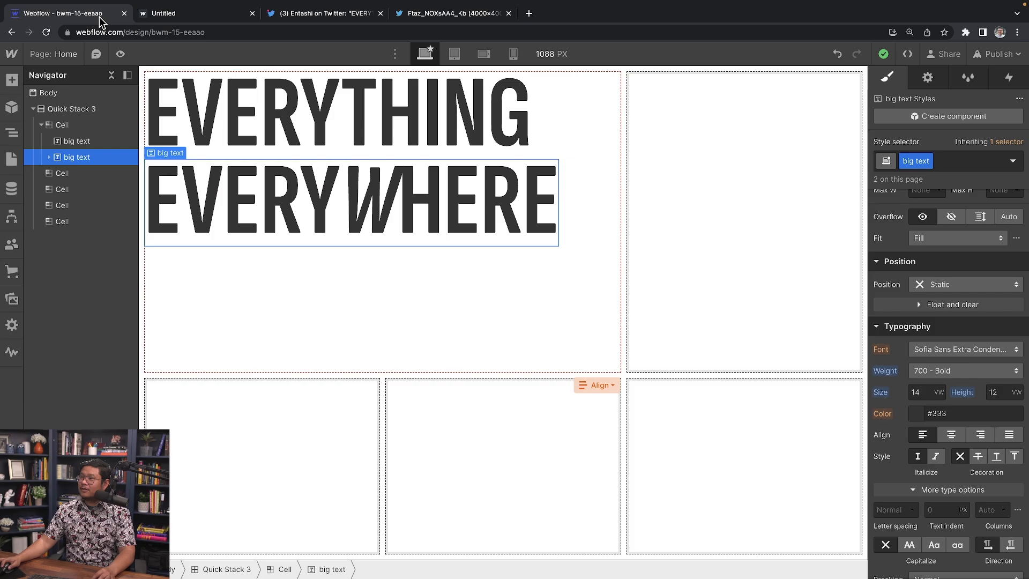
# Step: Place the A24 logo from assets into the top-right cell with class 'a24 logo'
pyautogui.click(12, 81)
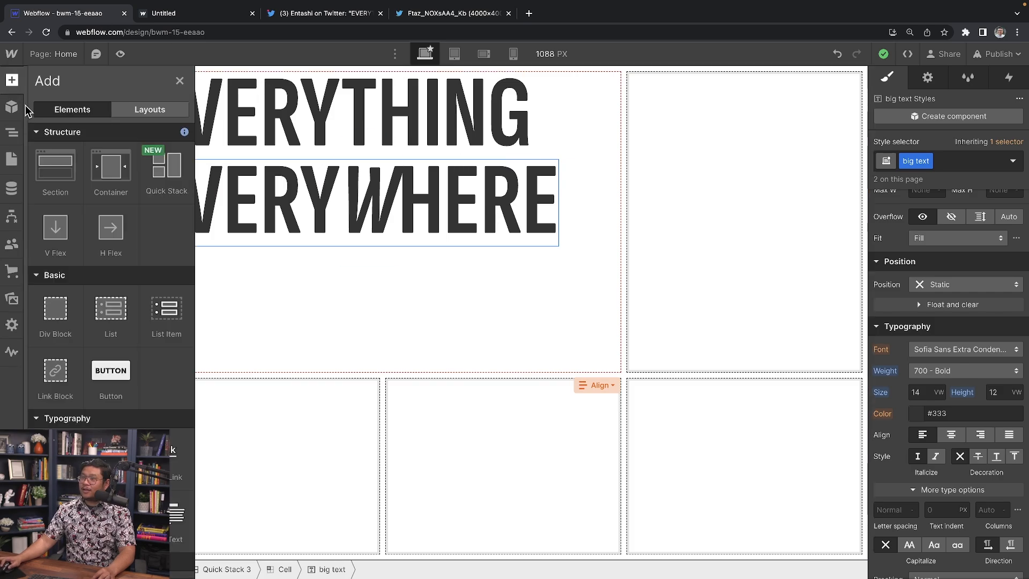
pyautogui.click(12, 302)
pyautogui.moveTo(57, 187); pyautogui.dragTo(738, 157)
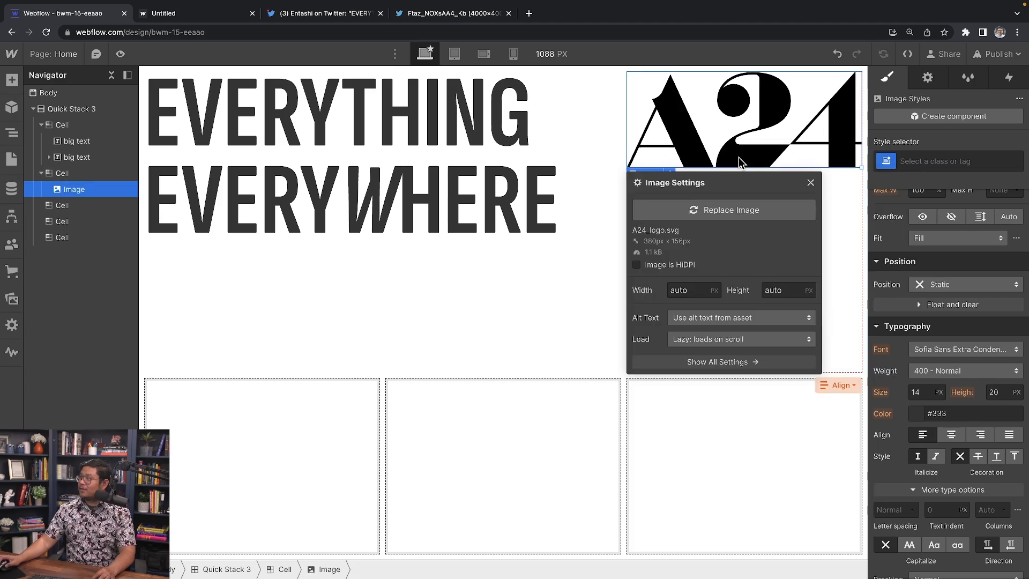
pyautogui.click(810, 182)
pyautogui.click(920, 159)
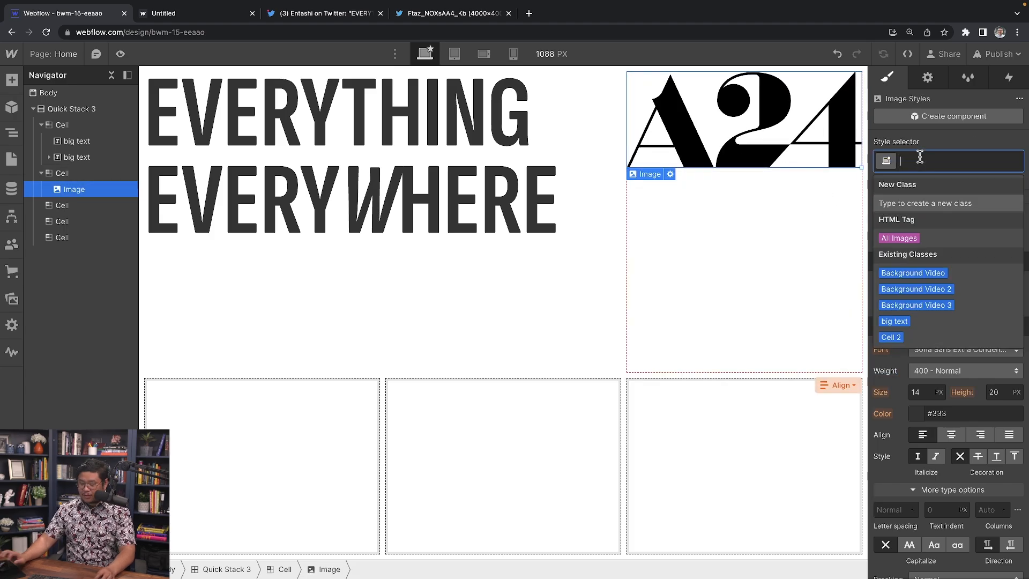
pyautogui.write('a24 logo')
pyautogui.press('Return')
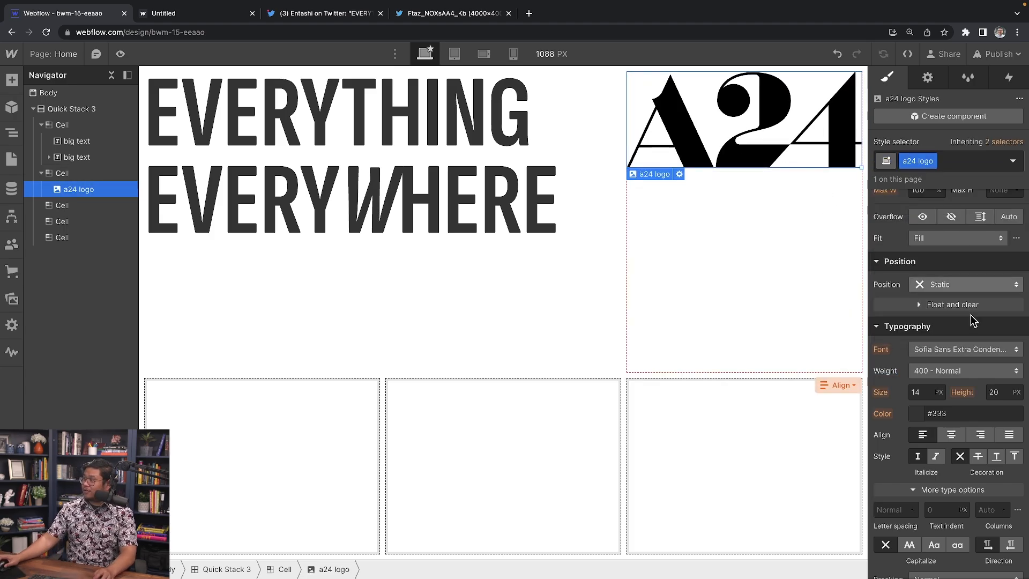
# Step: Make the logo 125px wide and align it to its cell's top right corner
pyautogui.scroll(6, 973, 321)
pyautogui.click(922, 487)
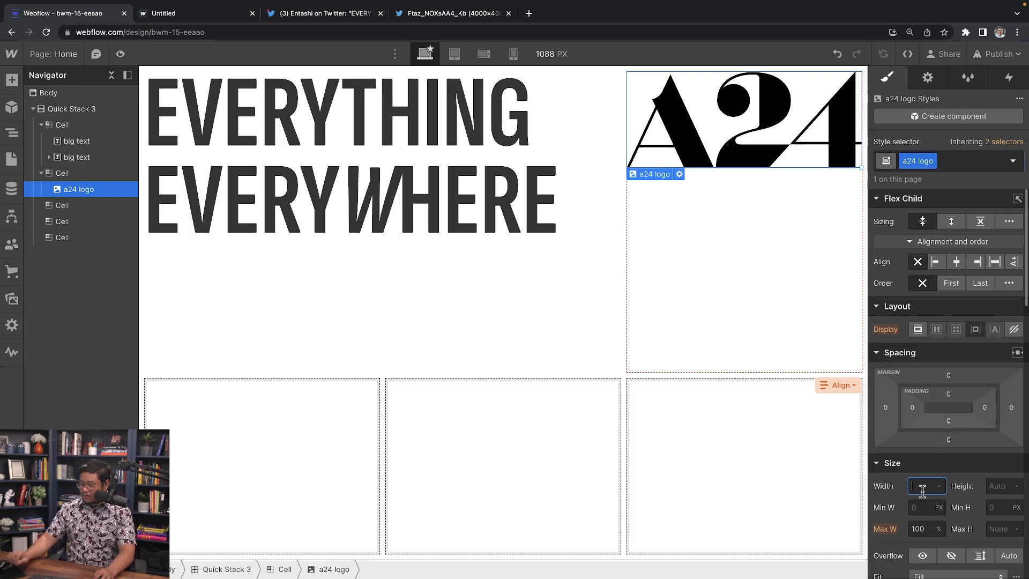
pyautogui.write('100')
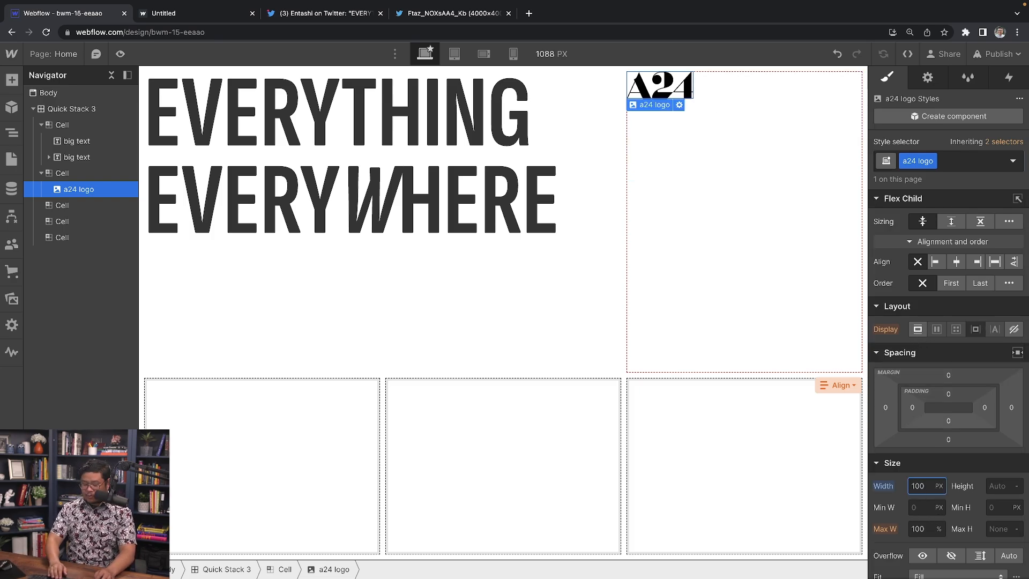
pyautogui.write('0')
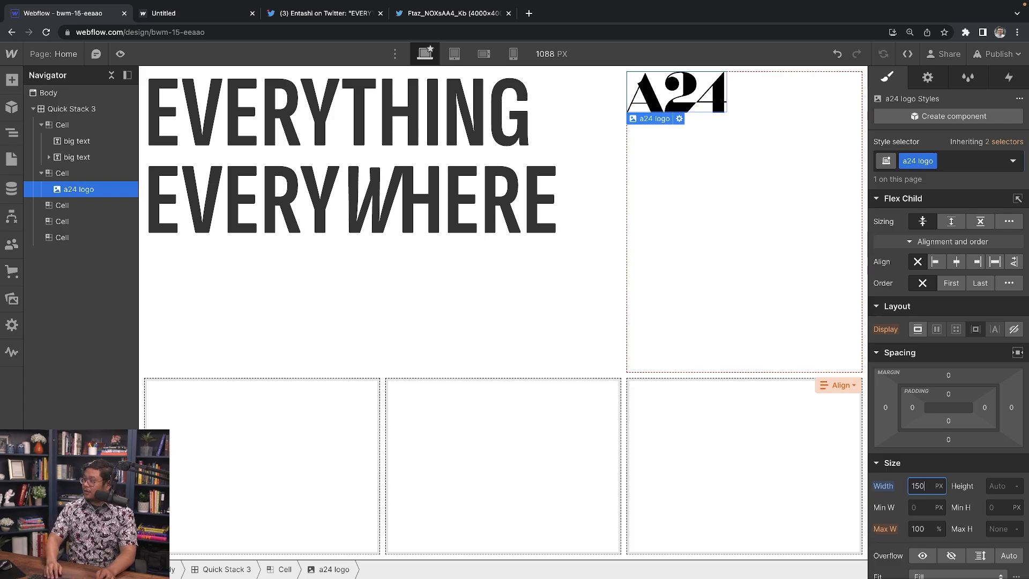
pyautogui.press('BackSpace')
pyautogui.press('BackSpace')
pyautogui.write('25')
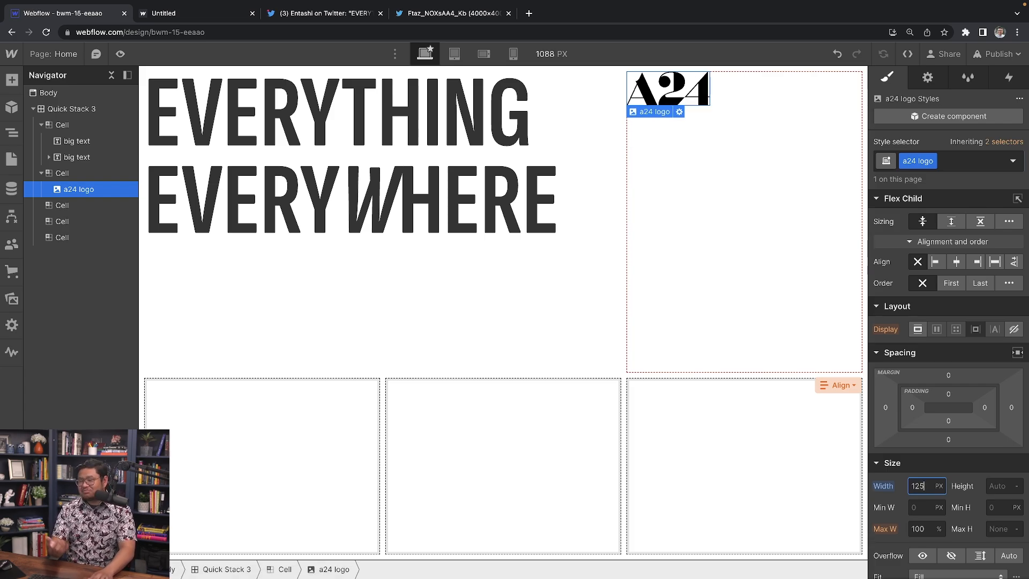
pyautogui.scroll(-2, 948, 501)
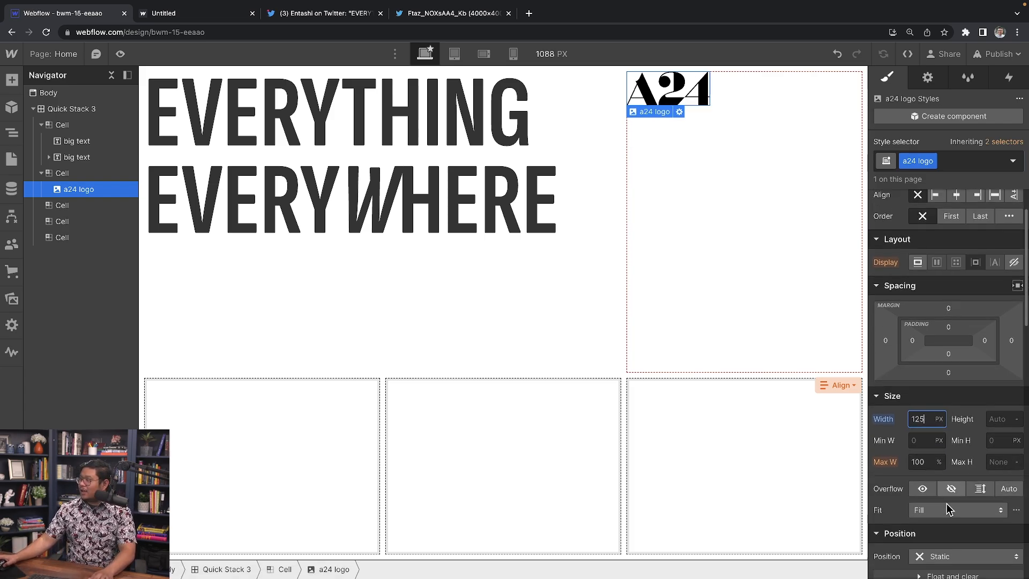
pyautogui.scroll(2, 949, 509)
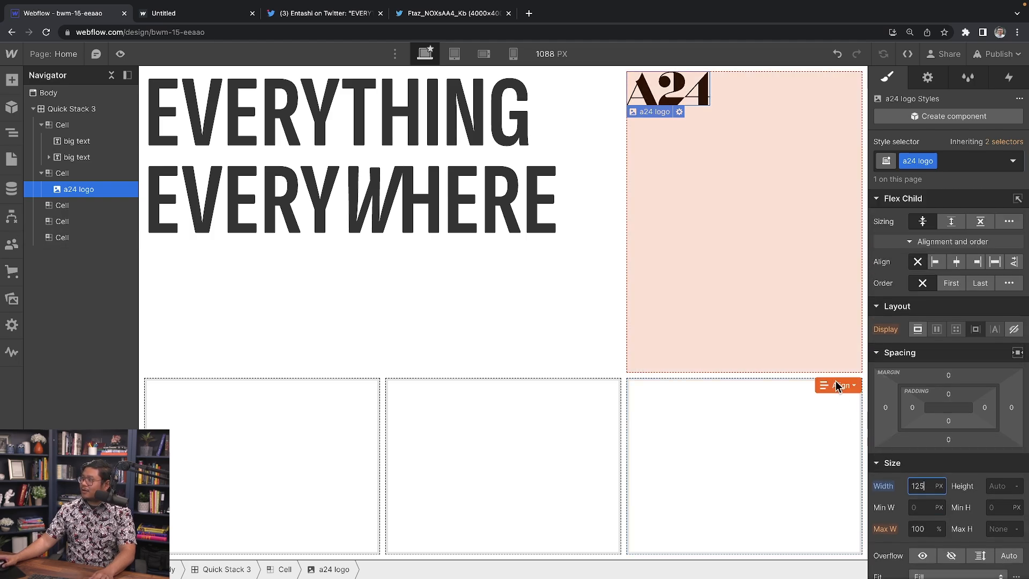
pyautogui.click(836, 385)
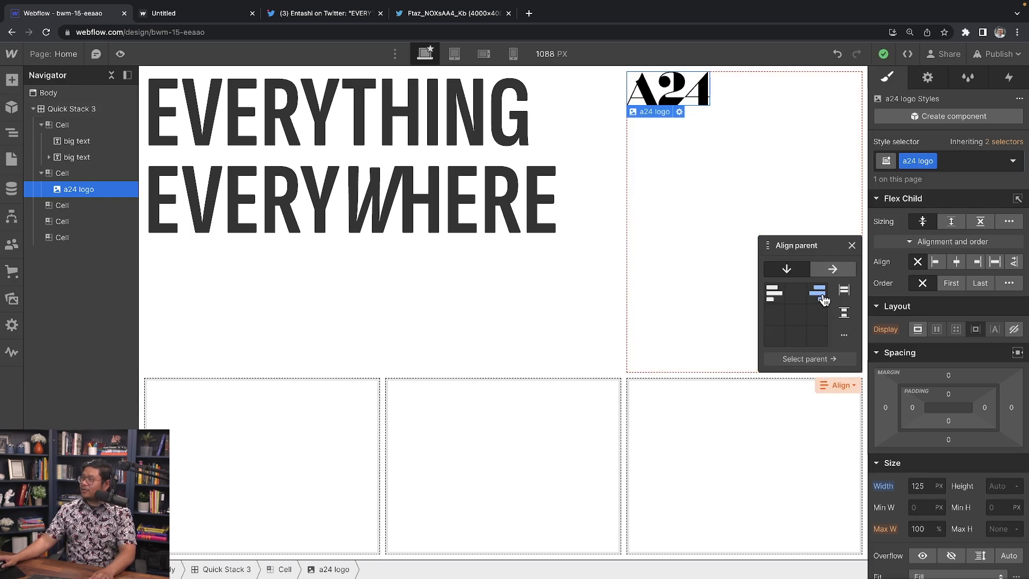
pyautogui.click(820, 292)
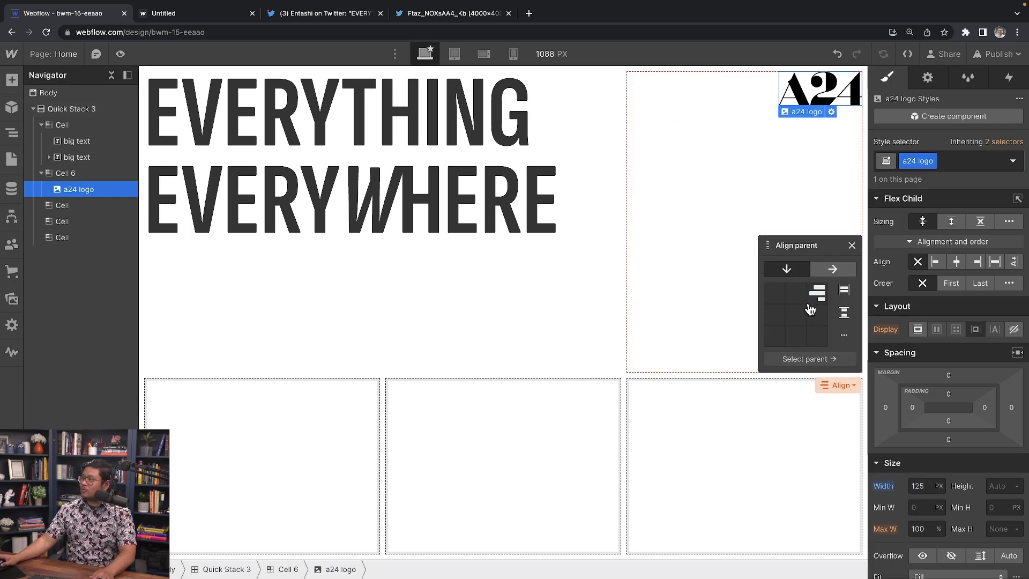
pyautogui.click(265, 461)
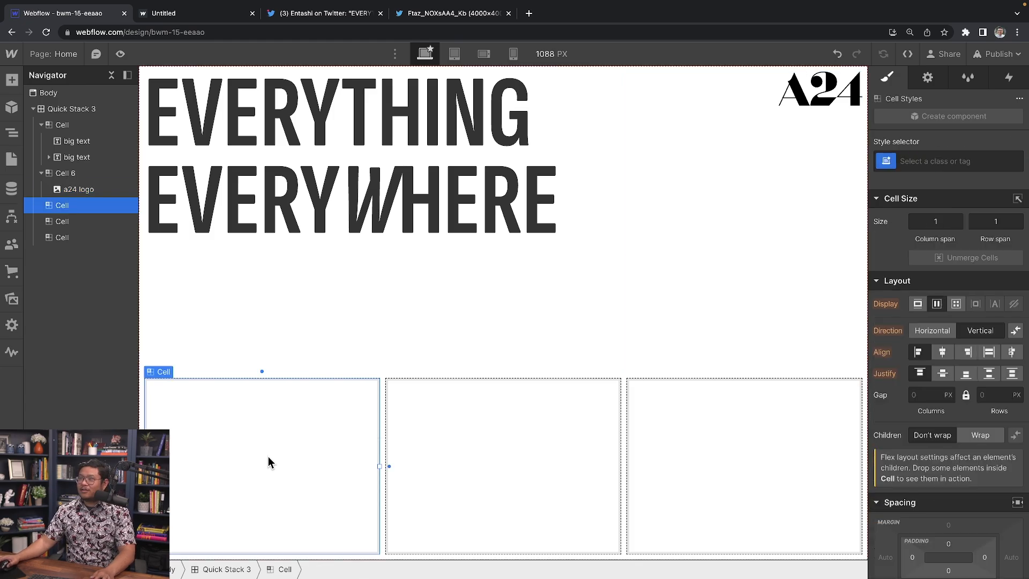
# Step: Undo the last change made to the empty bottom-left cell
pyautogui.click(232, 360)
pyautogui.click(217, 453)
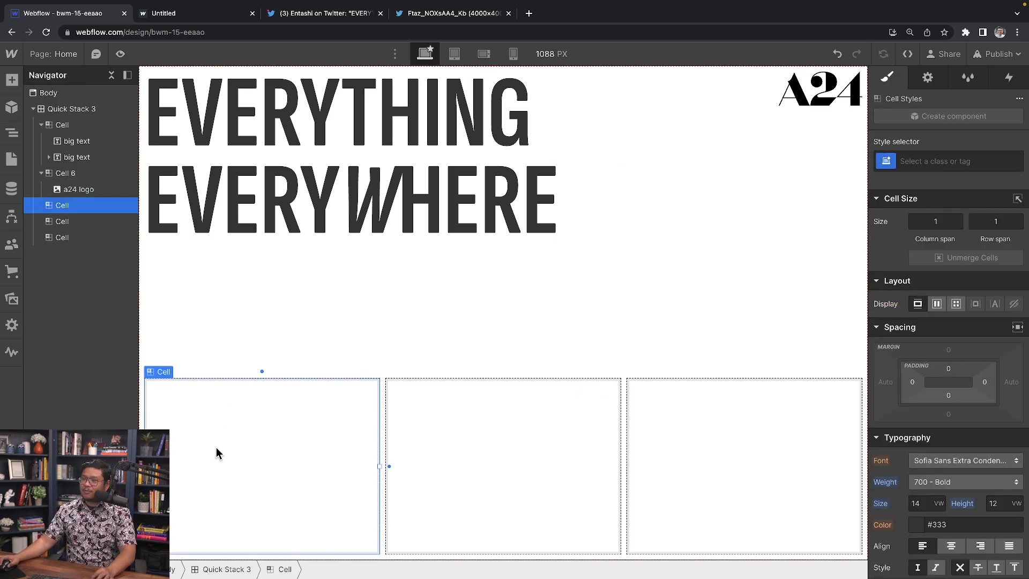
pyautogui.hotkey('ctrl', 'z')
pyautogui.hotkey('ctrl', 'z')
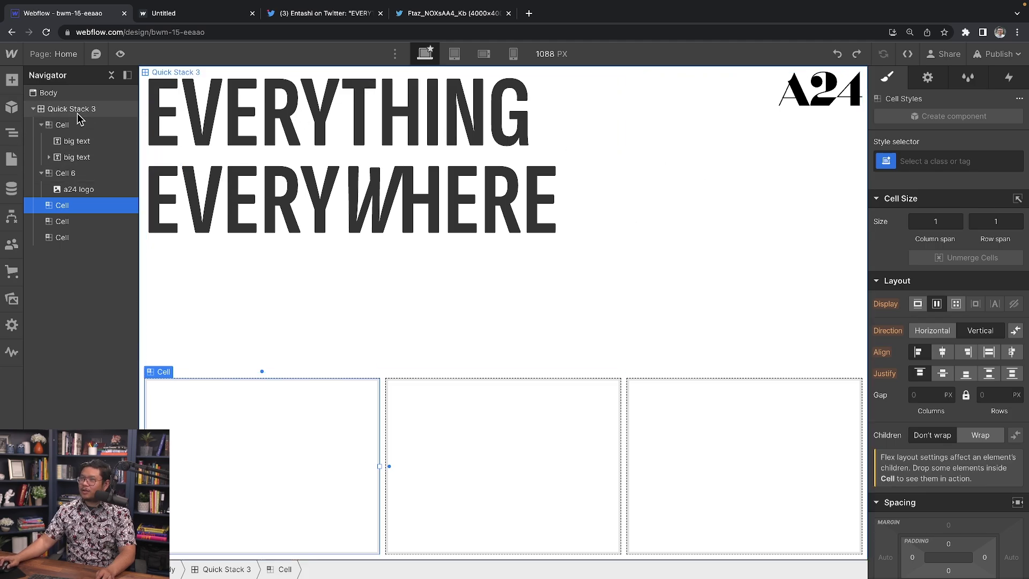
# Step: Set the Quick Stack 3 grid's first row to 24 VW, leaving the bottom row on Auto
pyautogui.click(78, 110)
pyautogui.click(841, 76)
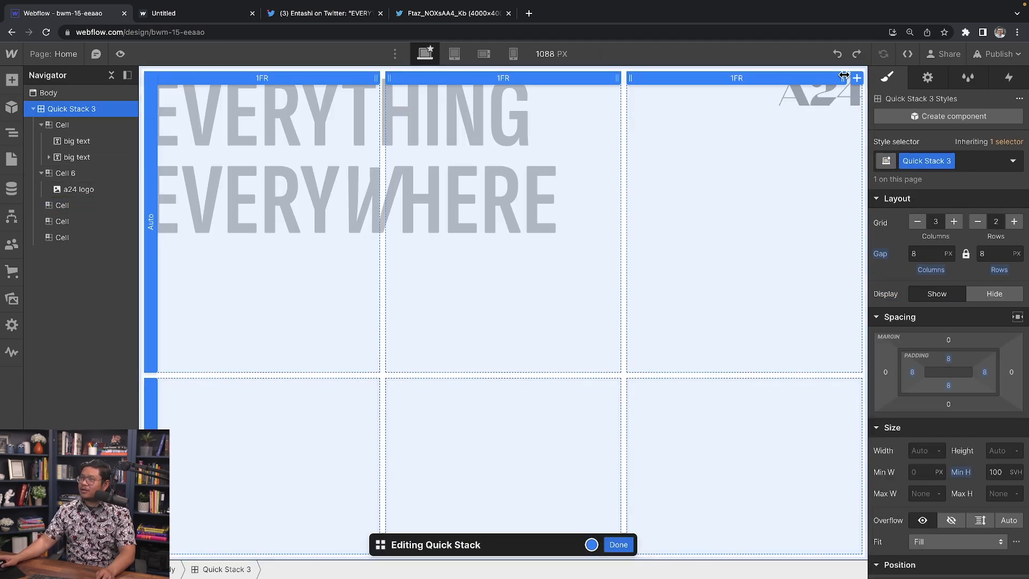
pyautogui.click(151, 221)
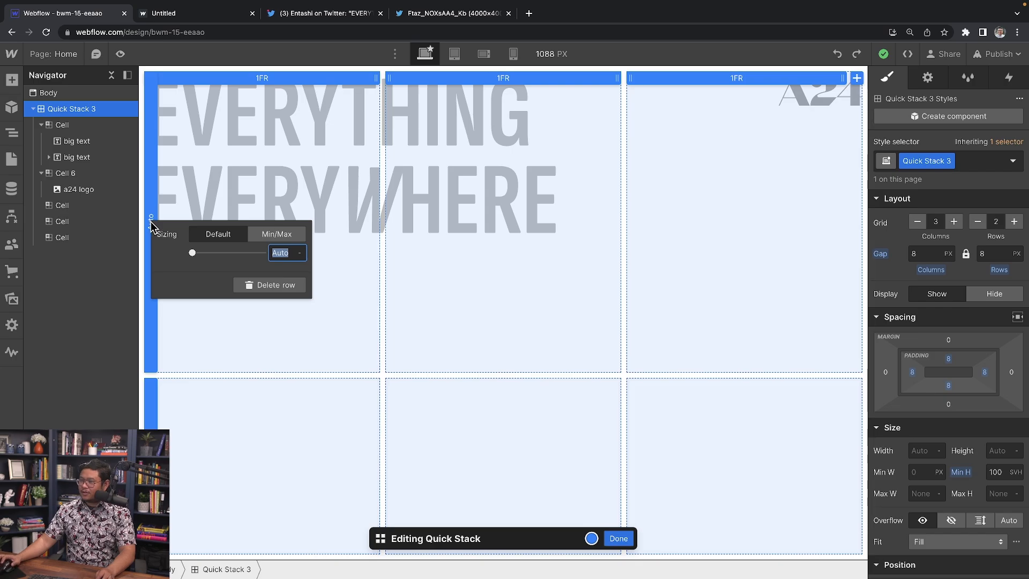
pyautogui.write('23vw')
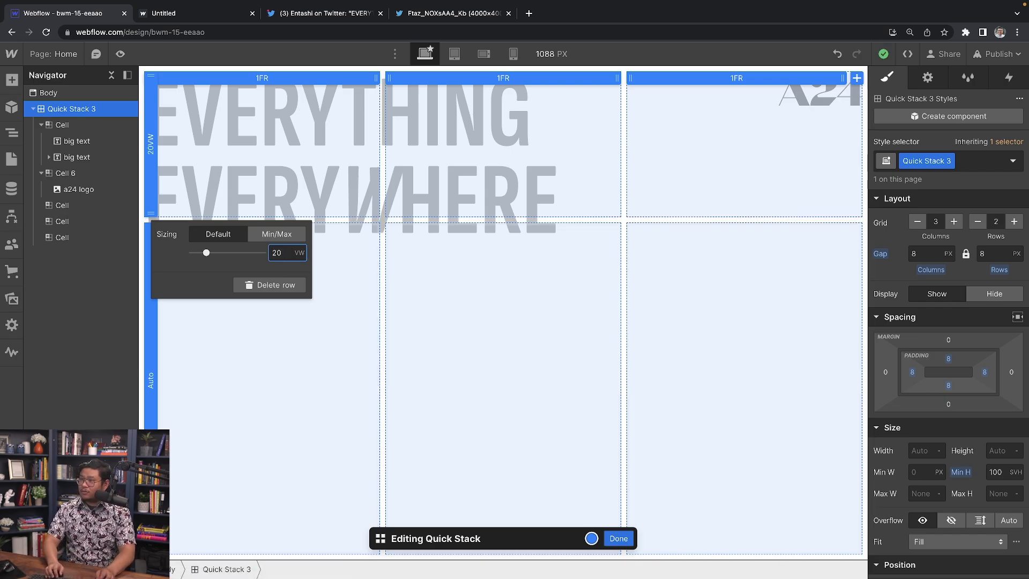
pyautogui.press('Up')
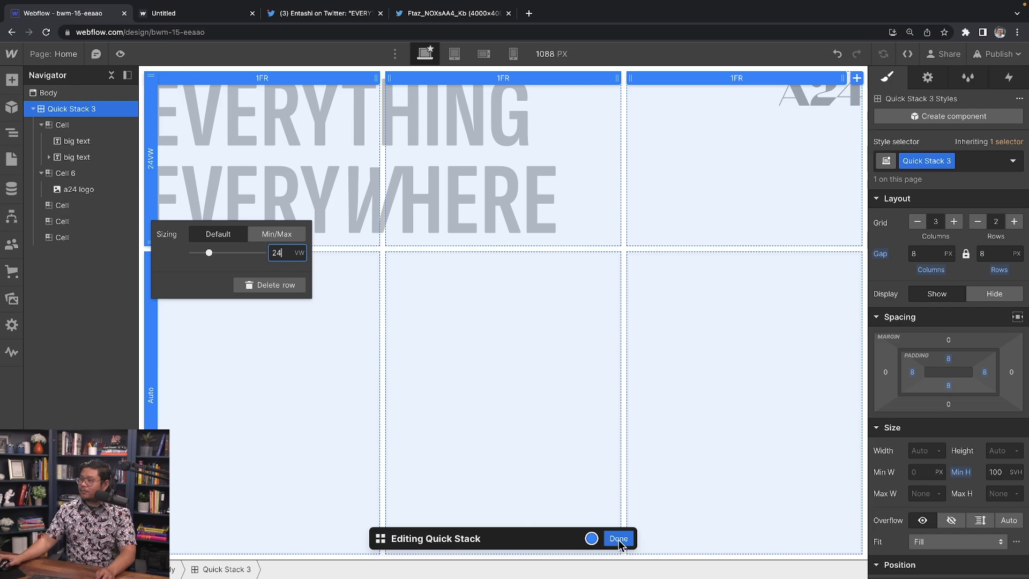
pyautogui.click(412, 322)
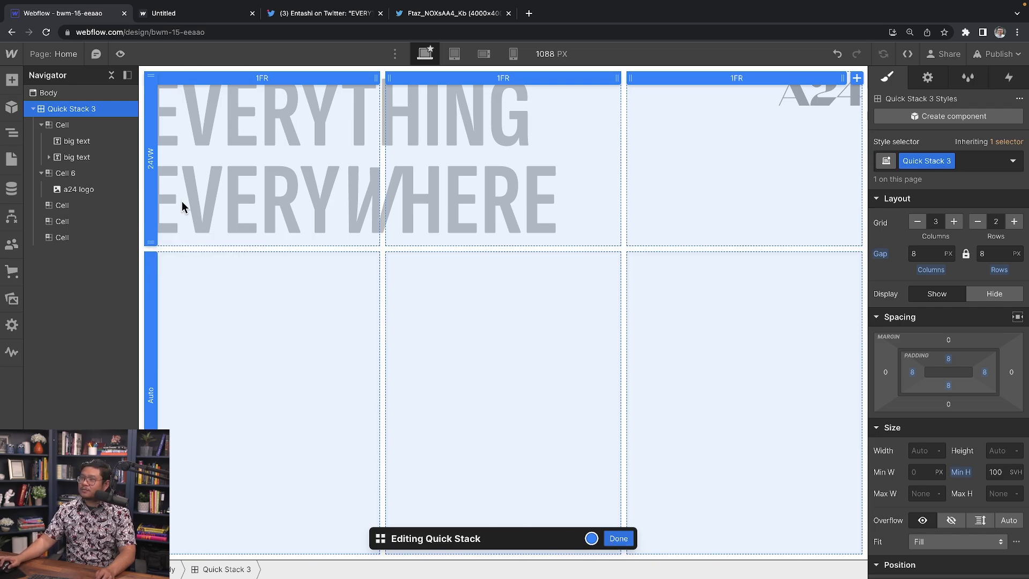
pyautogui.click(617, 539)
pyautogui.click(201, 274)
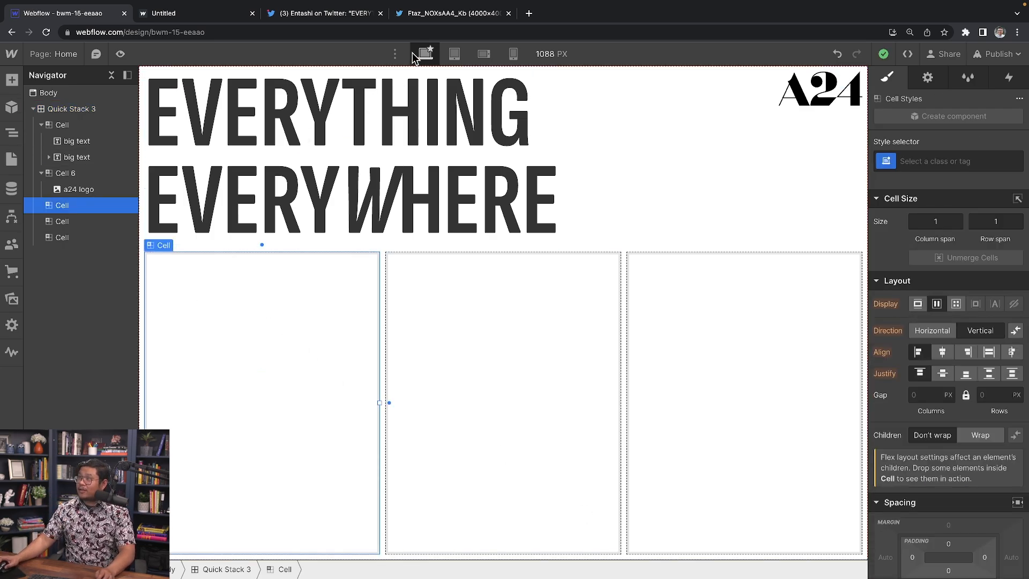
# Step: Add a Div Block to the bottom-left cell and duplicate it into four boxes
pyautogui.click(419, 19)
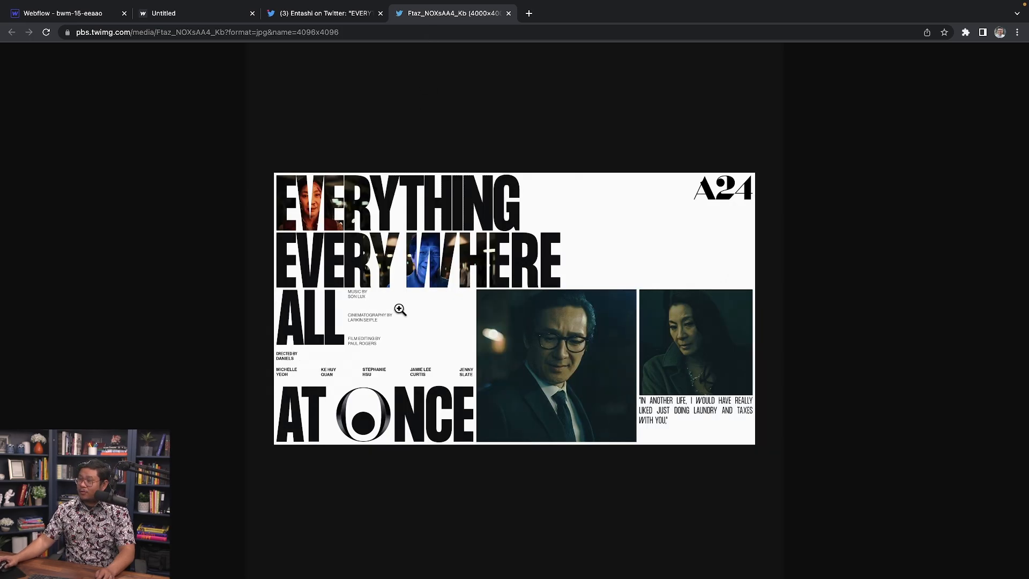
pyautogui.click(93, 13)
pyautogui.hotkey('ctrl', 'e')
pyautogui.write('div')
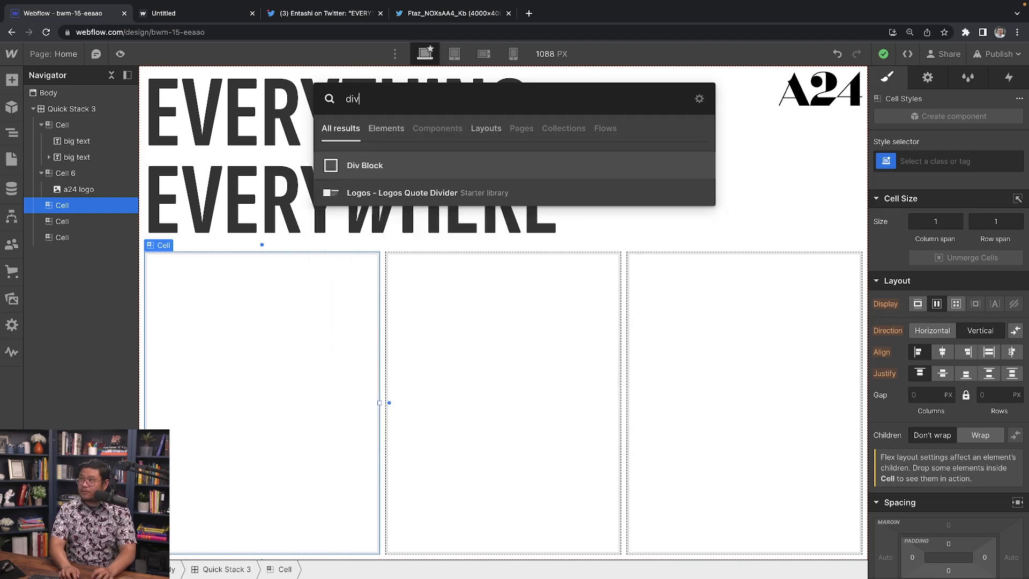
pyautogui.press('Return')
pyautogui.click(168, 274)
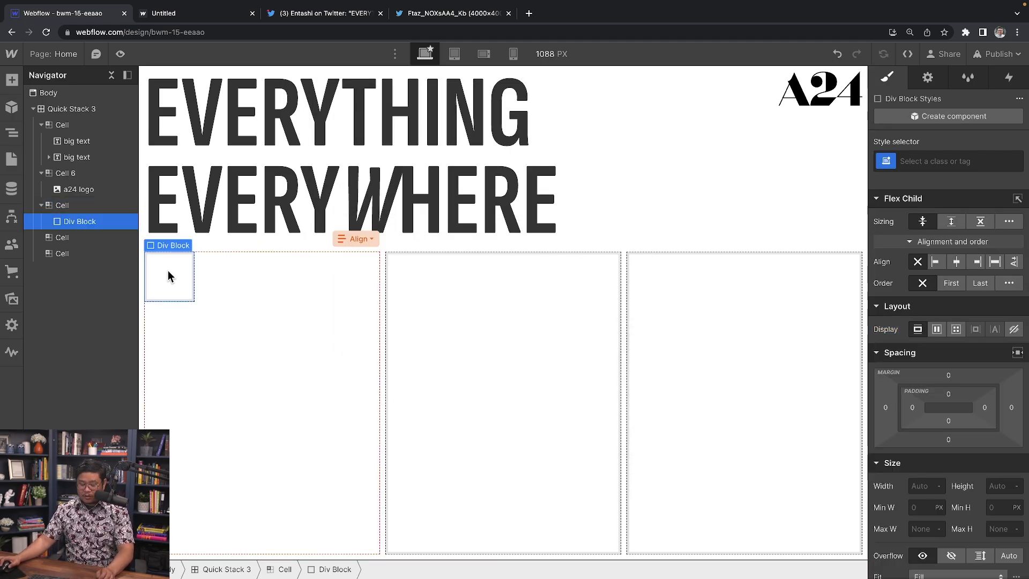
pyautogui.hotkey('ctrl', 'd')
pyautogui.hotkey('ctrl', 'd')
pyautogui.hotkey('ctrl', 'd')
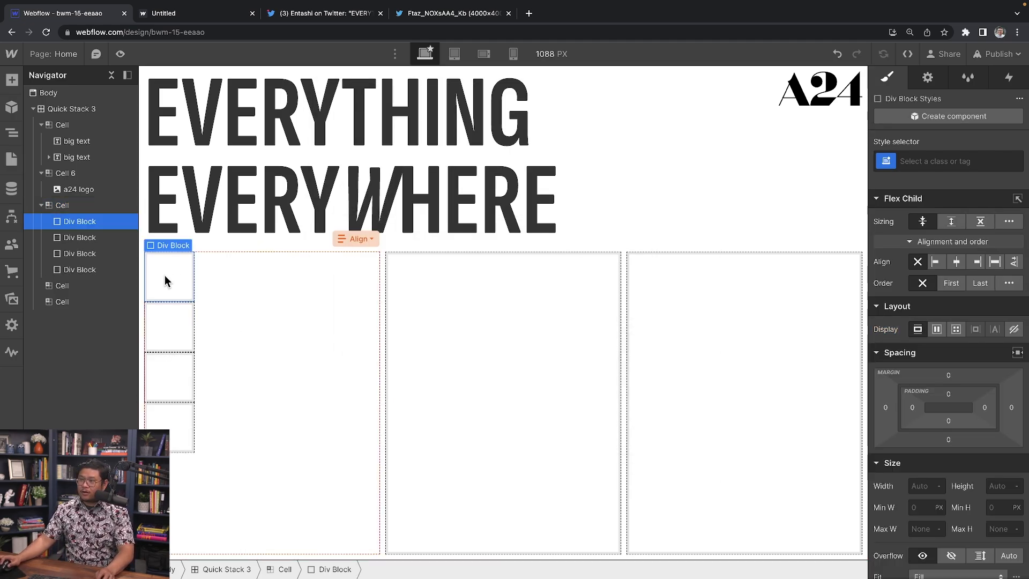
# Step: Align the cell's boxes with Stretch and Space between, spreading them top to bottom
pyautogui.click(359, 238)
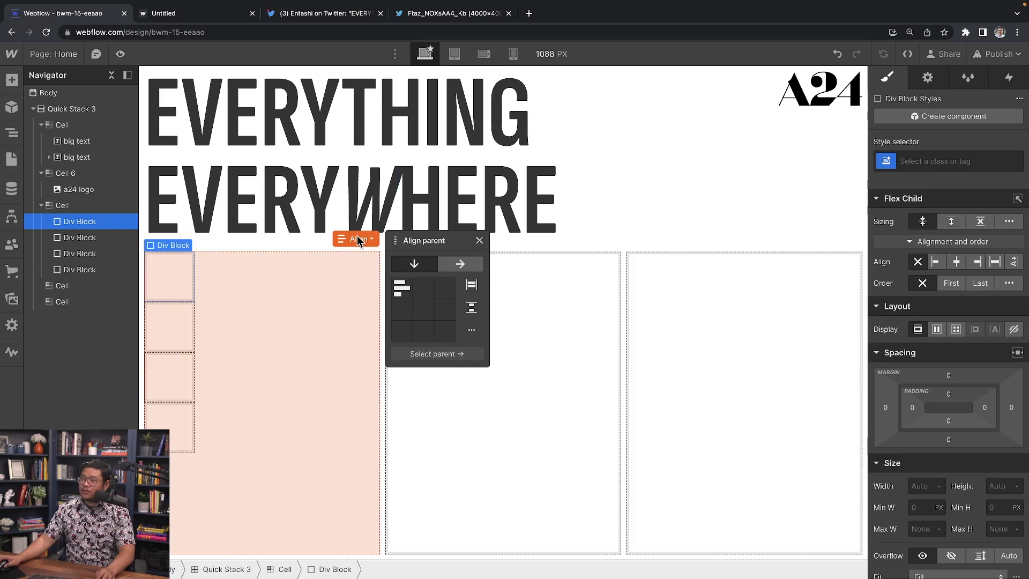
pyautogui.click(472, 287)
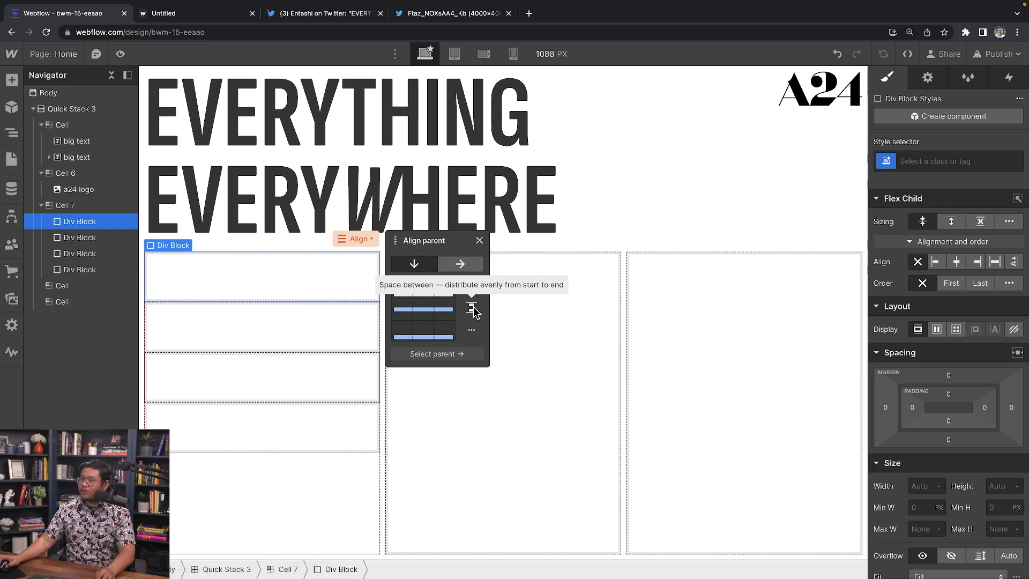
pyautogui.click(472, 309)
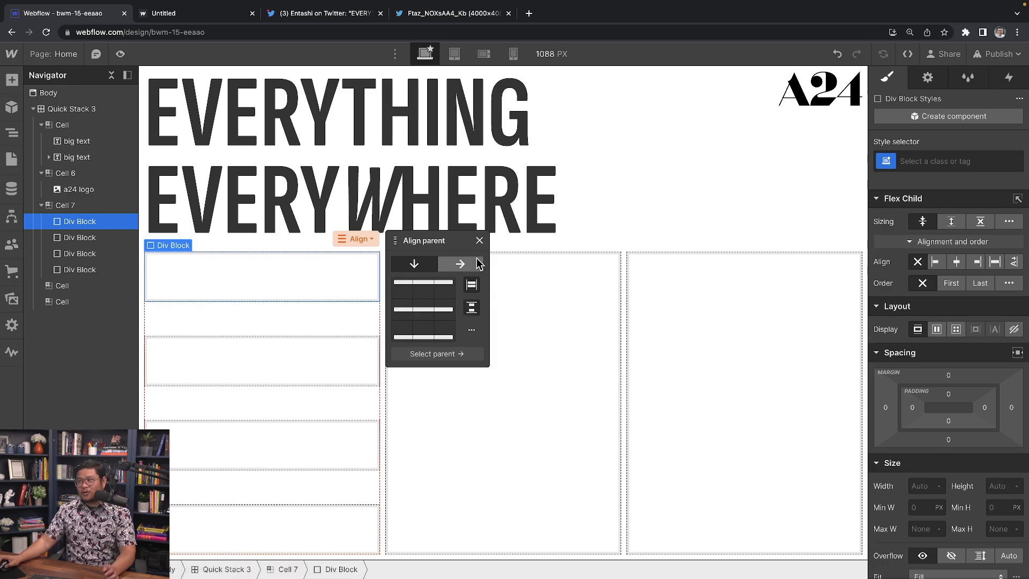
pyautogui.click(479, 240)
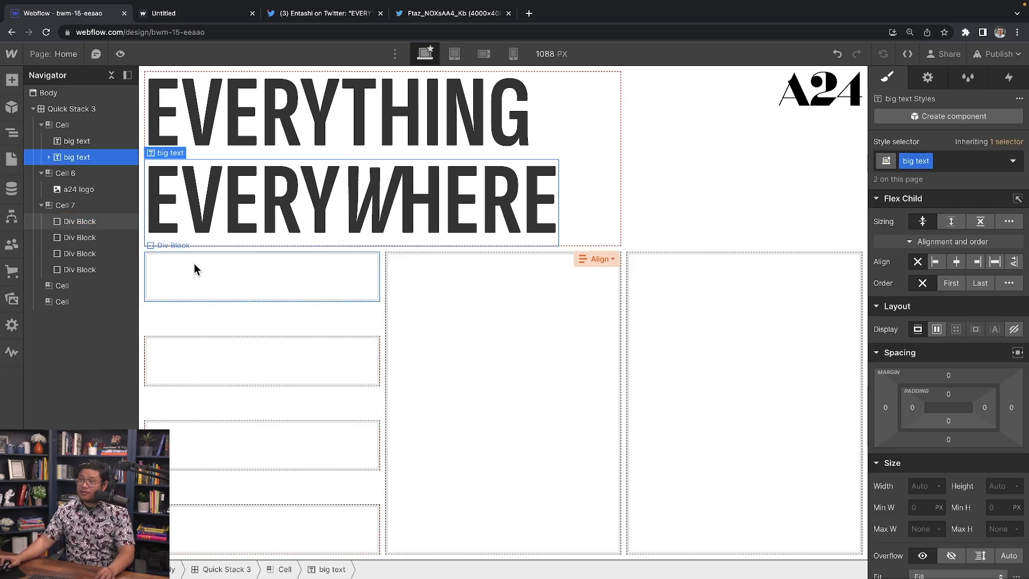
# Step: Paste the big headline text into the first box and change it to ALL
pyautogui.hotkey('ctrl', 'v')
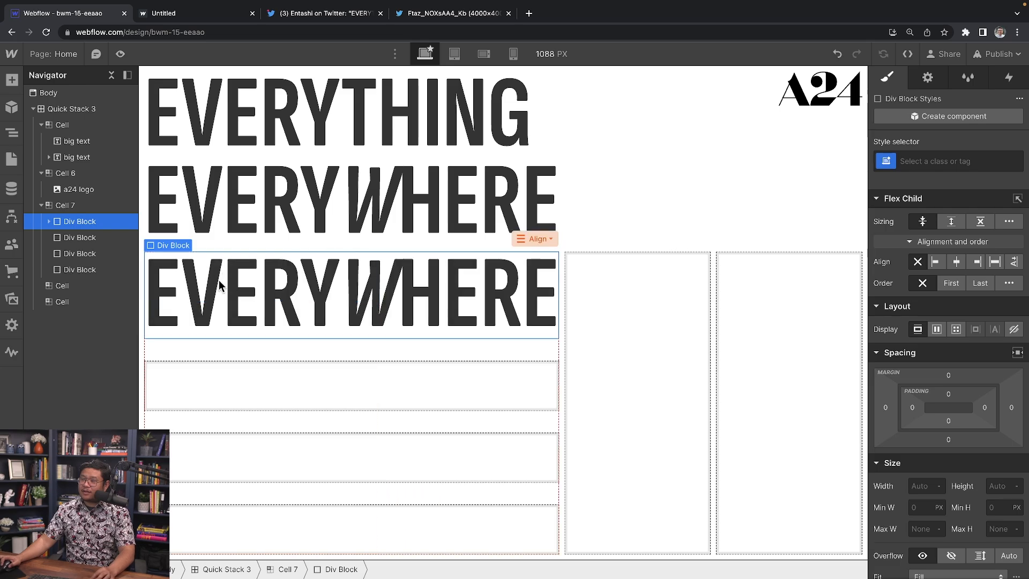
pyautogui.doubleClick(205, 282)
pyautogui.write('ALL')
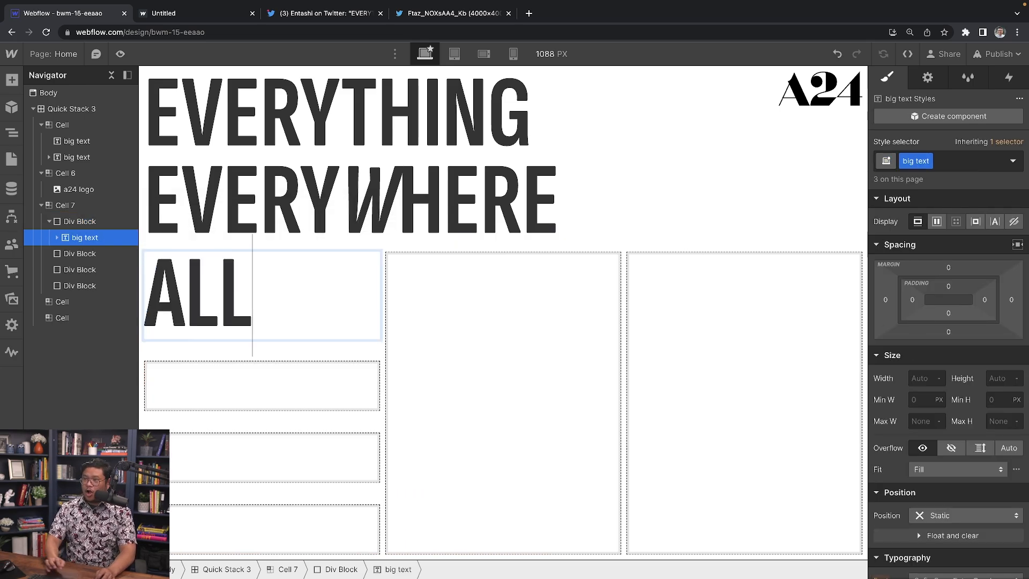
# Step: Add a new Div Block below the ALL text
pyautogui.click(97, 222)
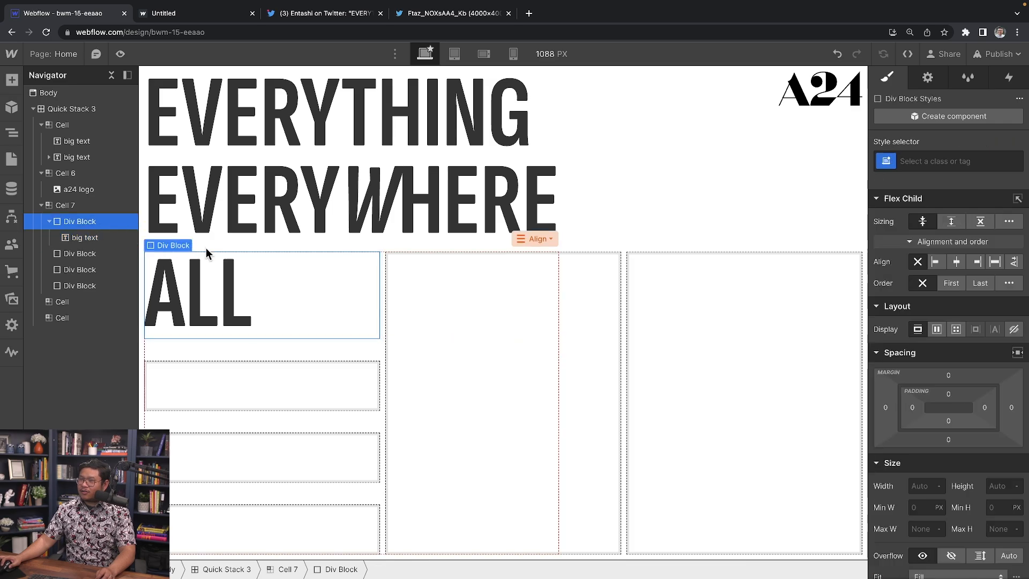
pyautogui.click(311, 281)
pyautogui.press('super+e')
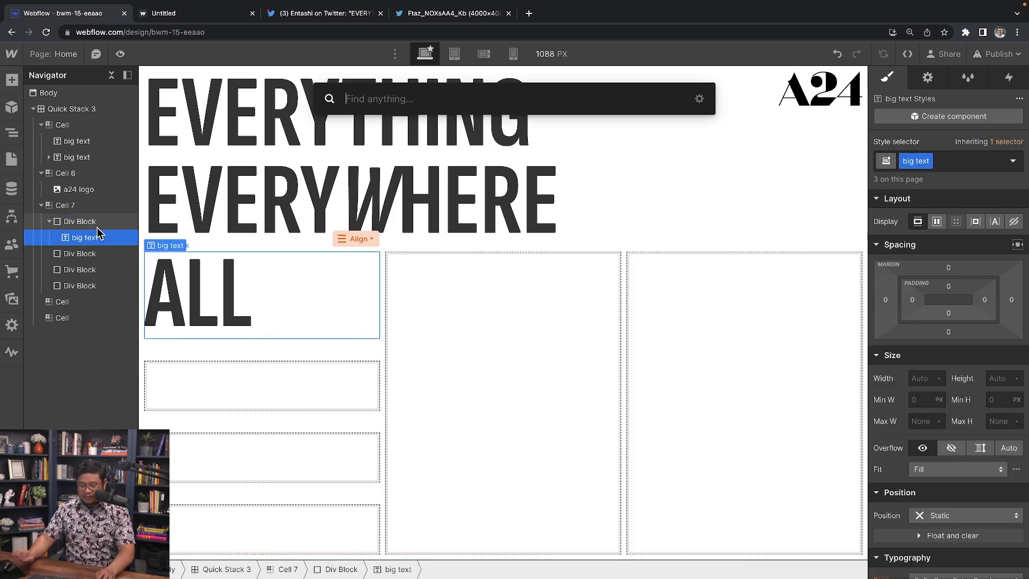
pyautogui.write('div')
pyautogui.press('Return')
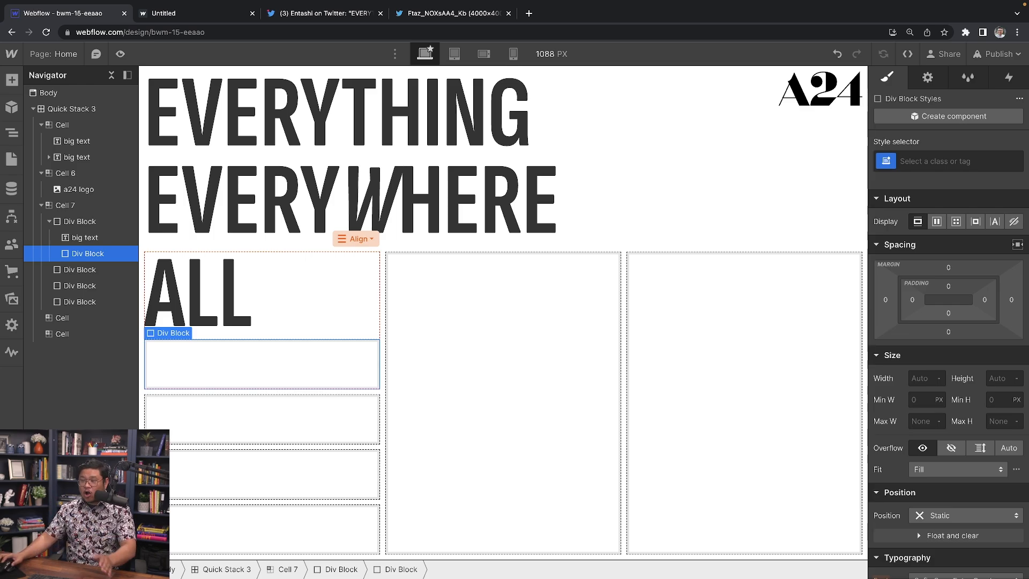
# Step: Set the ALL box to Flex, and make the new Div Block grow with 8 px left margin
pyautogui.click(88, 223)
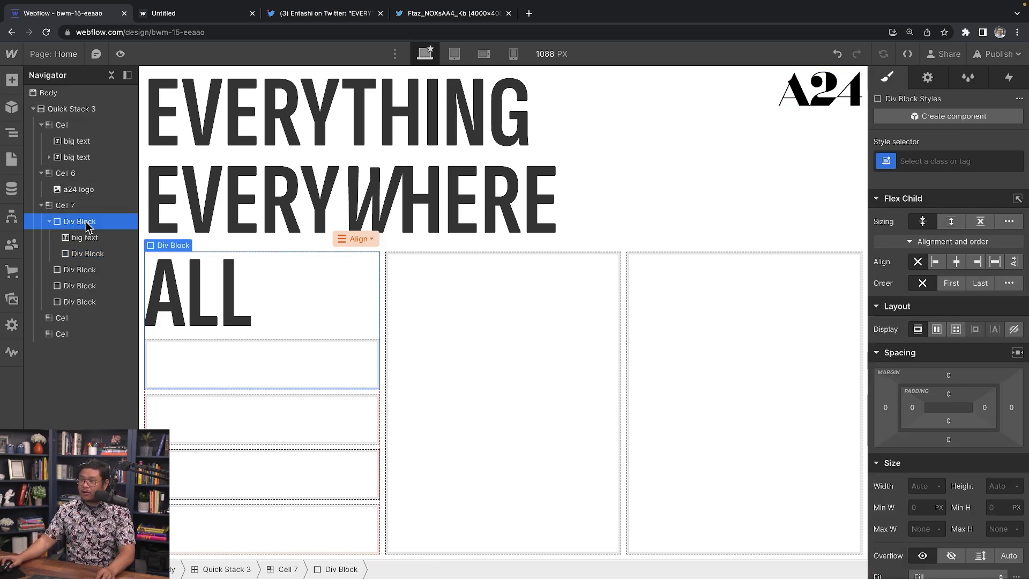
pyautogui.click(937, 329)
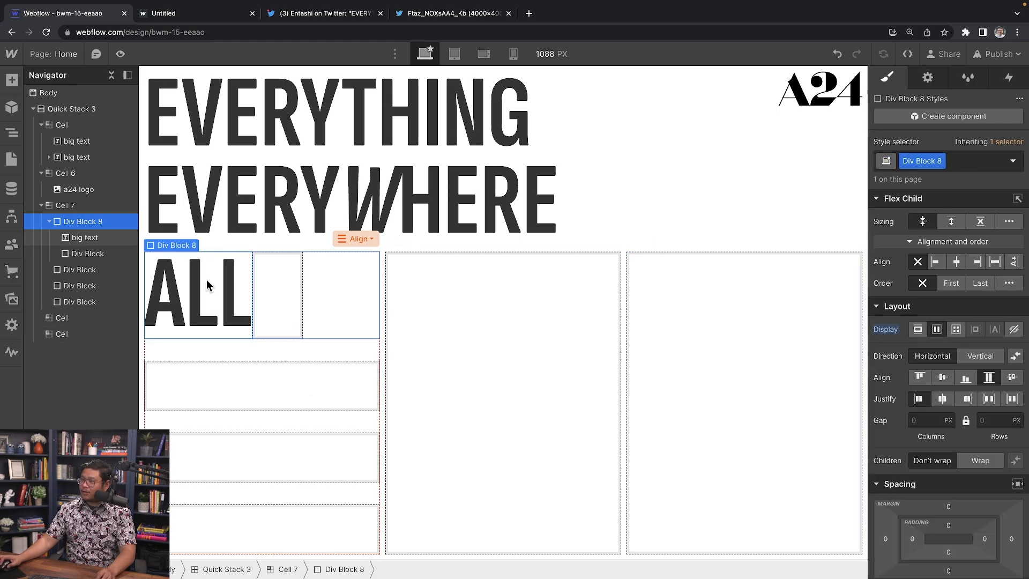
pyautogui.click(275, 286)
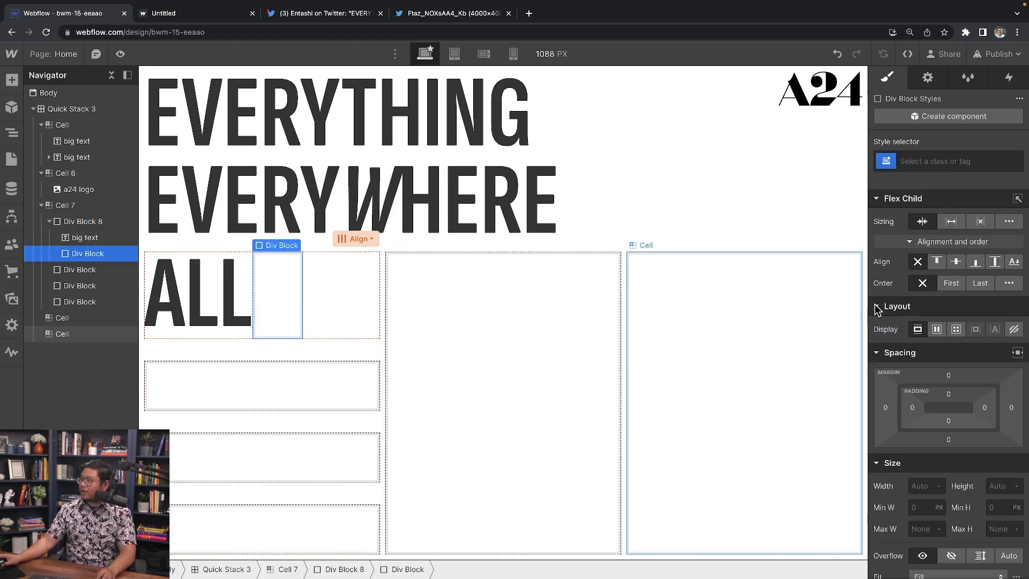
pyautogui.click(950, 224)
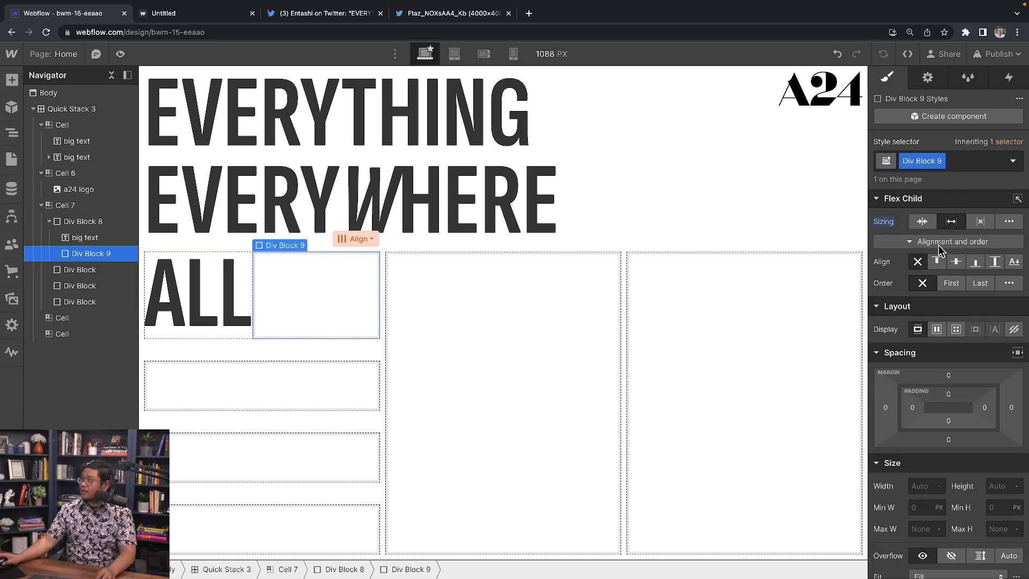
pyautogui.click(894, 409)
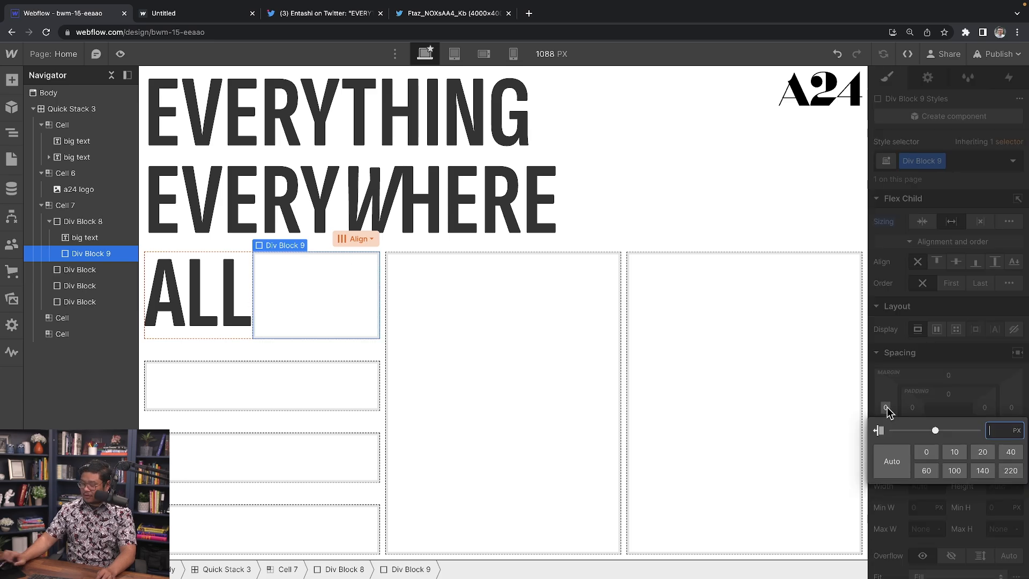
pyautogui.write('8')
pyautogui.press('Return')
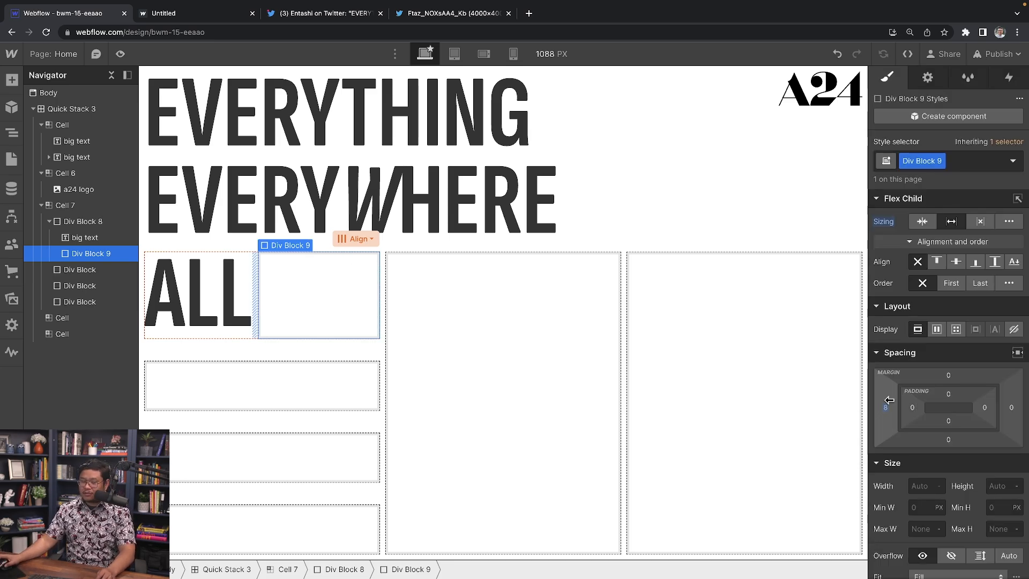
# Step: Insert a Text Block into the empty Div Block beside ALL
pyautogui.hotkey('ctrl', 'k')
pyautogui.write('text')
pyautogui.press('Down')
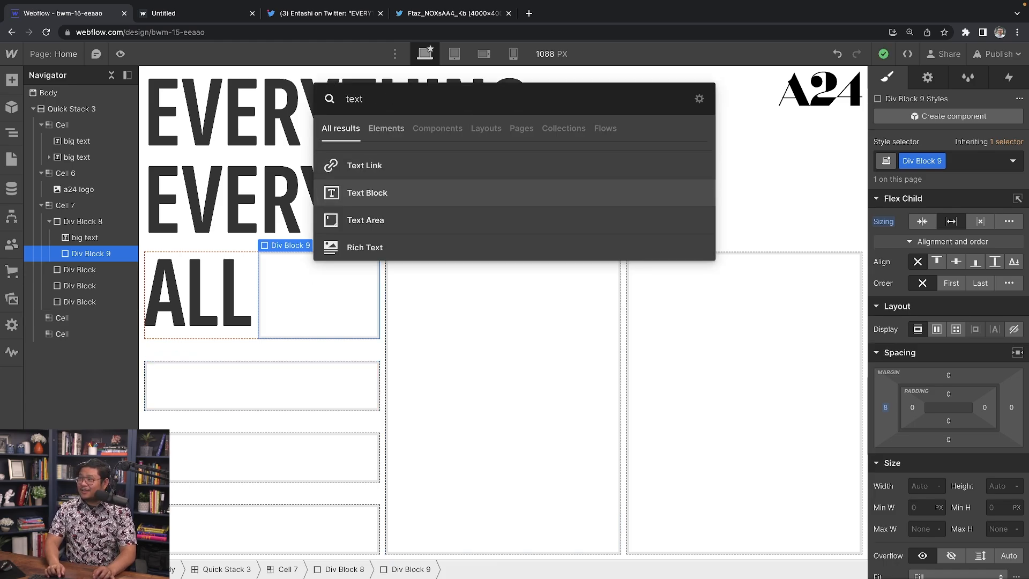
pyautogui.press('Return')
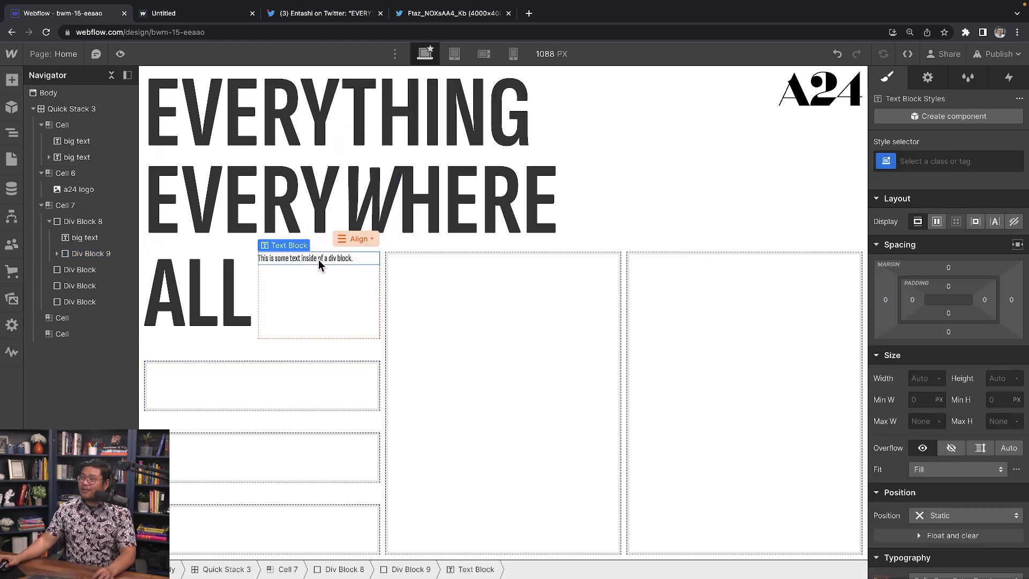
# Step: Replace the placeholder text with the credit MUSIC BY / SON LUX on two lines
pyautogui.click(177, 13)
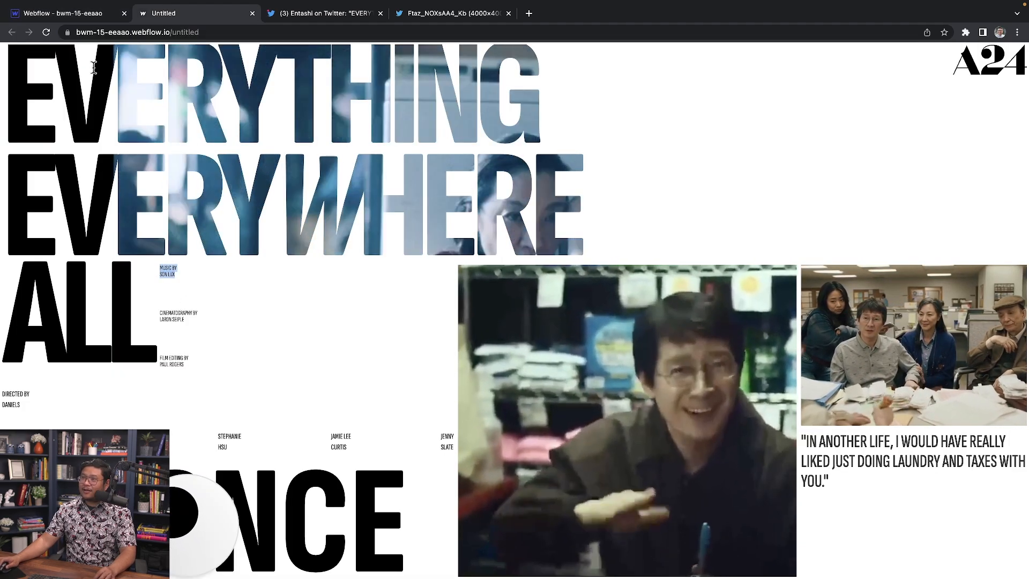
pyautogui.click(79, 15)
pyautogui.doubleClick(278, 258)
pyautogui.press('super+a')
pyautogui.write('MUSIC BYSON LUX')
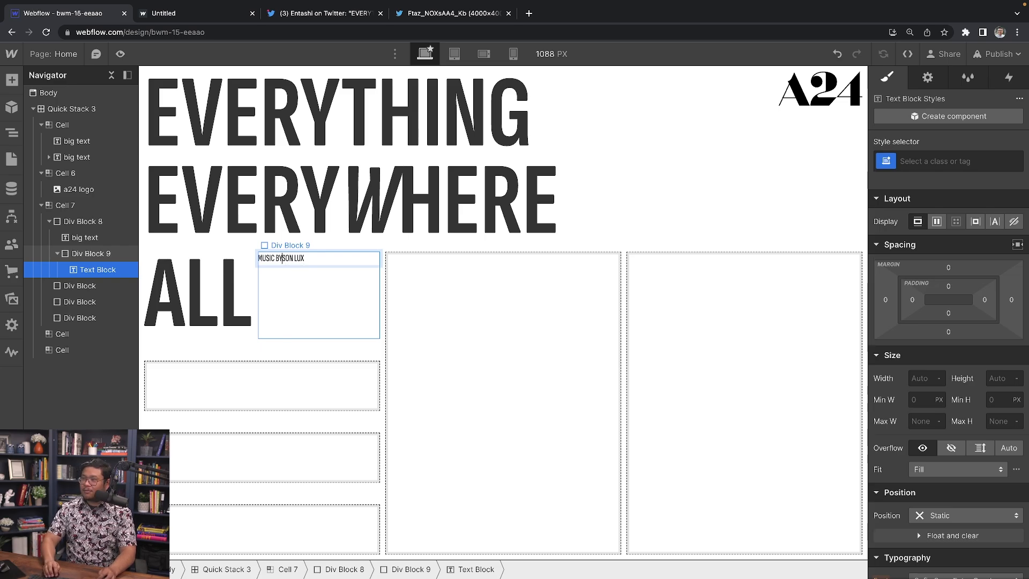
pyautogui.hotkey('shift', 'Return')
pyautogui.press('Escape')
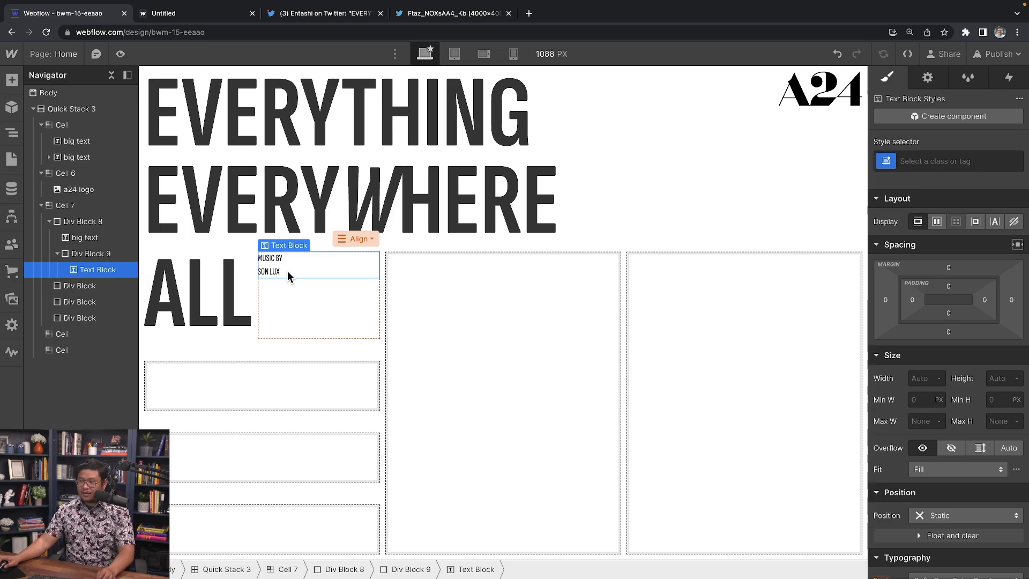
# Step: Duplicate the credit to make three copies and select their container
pyautogui.press('super+d')
pyautogui.press('super+d')
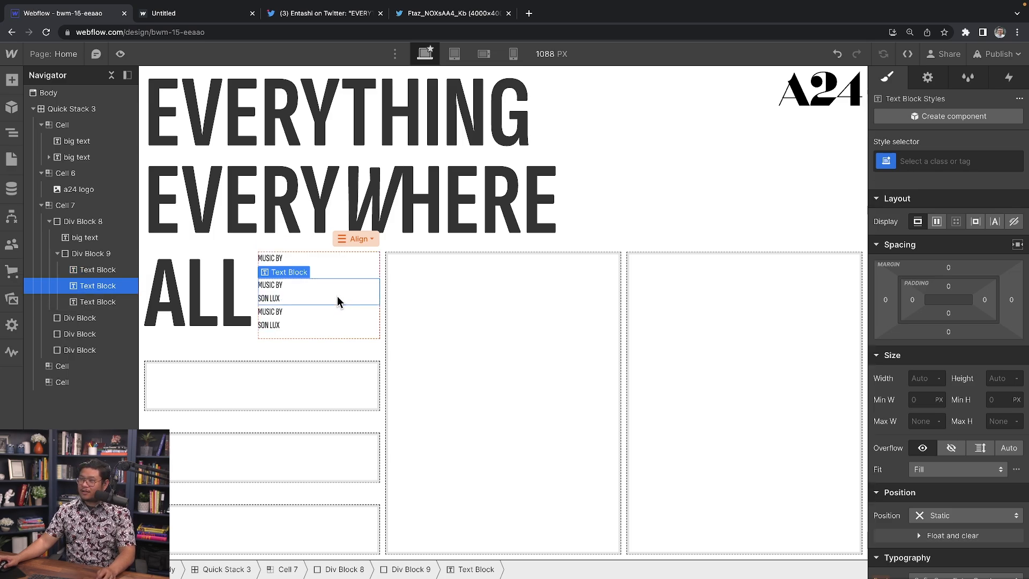
pyautogui.click(96, 254)
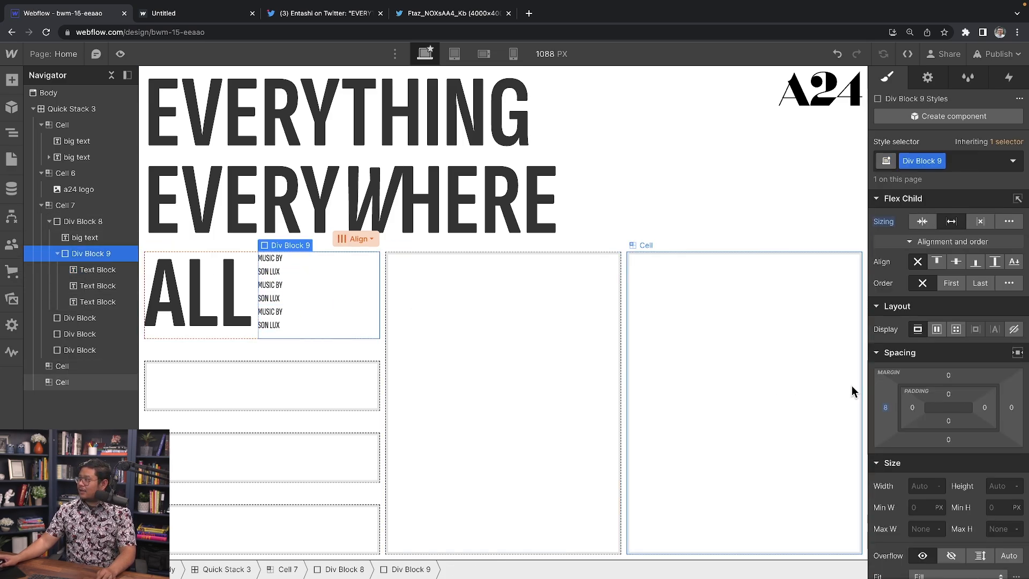
pyautogui.click(352, 237)
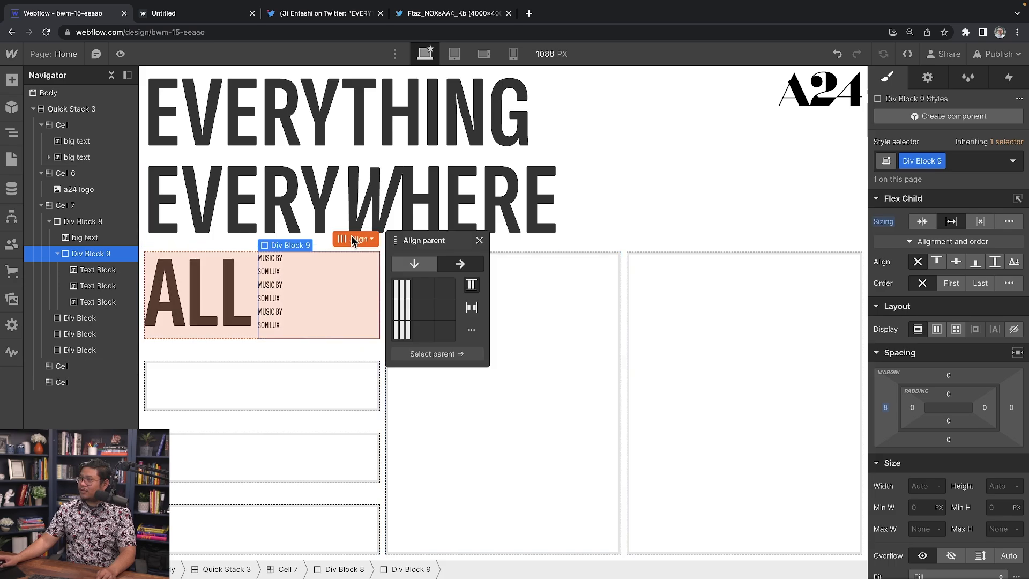
pyautogui.click(320, 321)
pyautogui.click(89, 252)
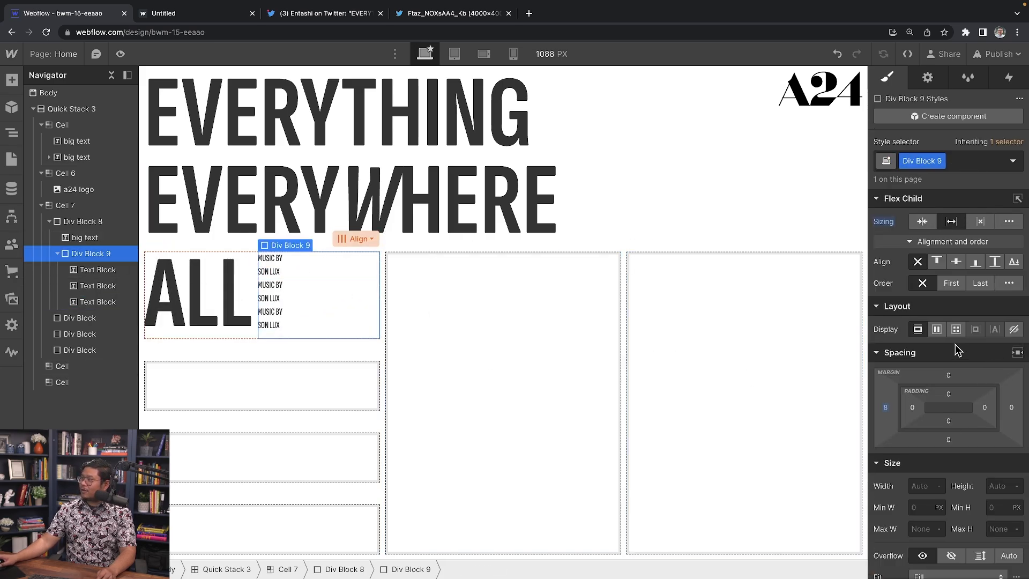
pyautogui.scroll(-1, 947, 301)
pyautogui.scroll(1, 947, 302)
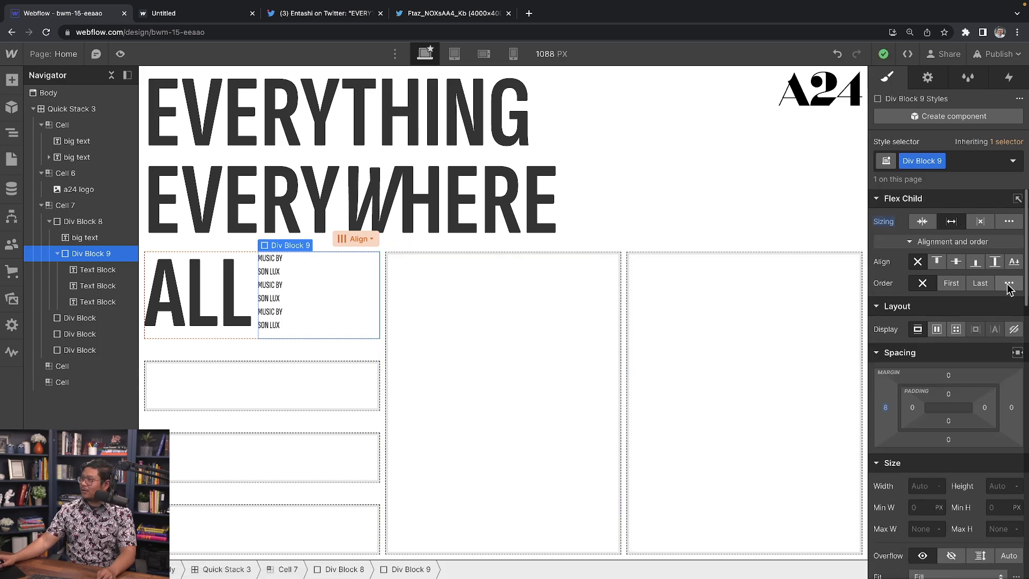
# Step: Make the credits' container a vertical flex with Space Between and 14 px line height
pyautogui.click(936, 329)
pyautogui.click(979, 356)
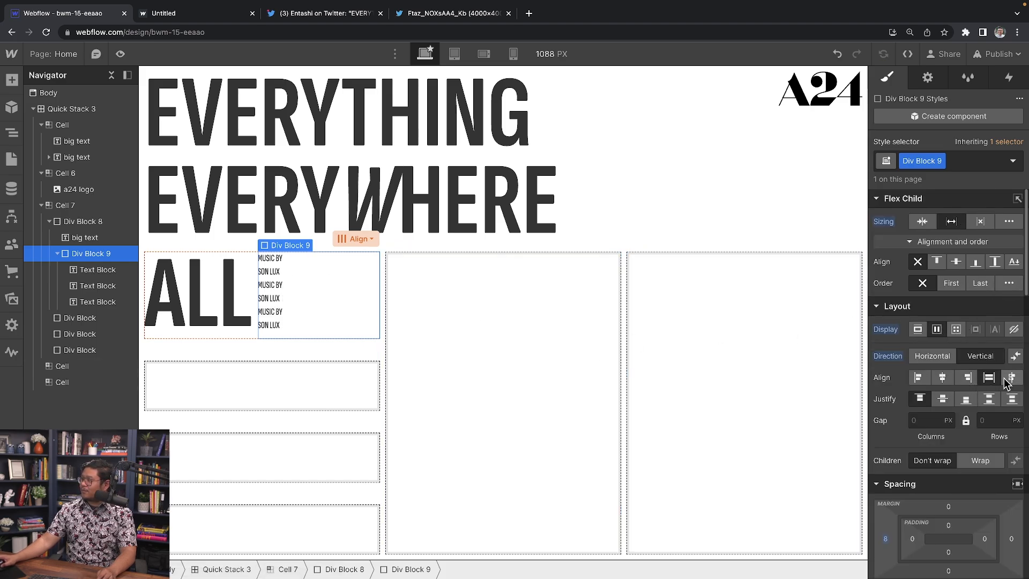
pyautogui.click(989, 399)
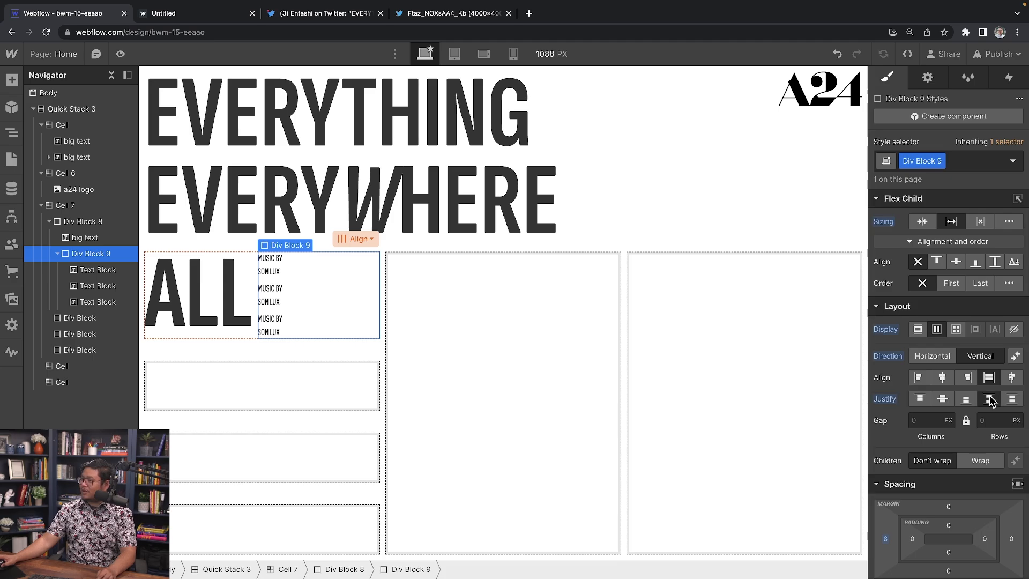
pyautogui.scroll(-10, 990, 396)
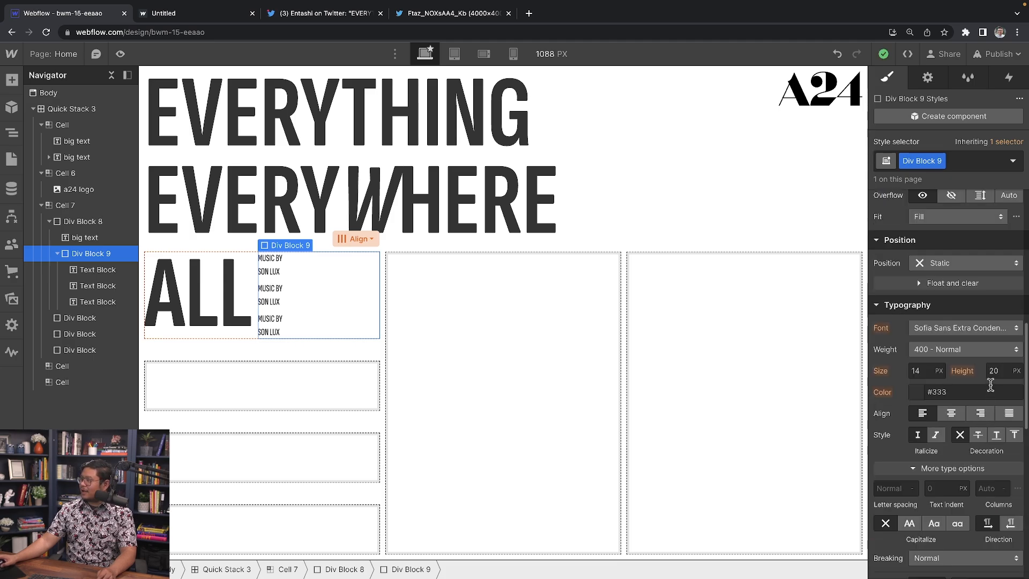
pyautogui.click(994, 370)
pyautogui.press('Down')
pyautogui.press('Down')
pyautogui.press('Down')
pyautogui.press('Down')
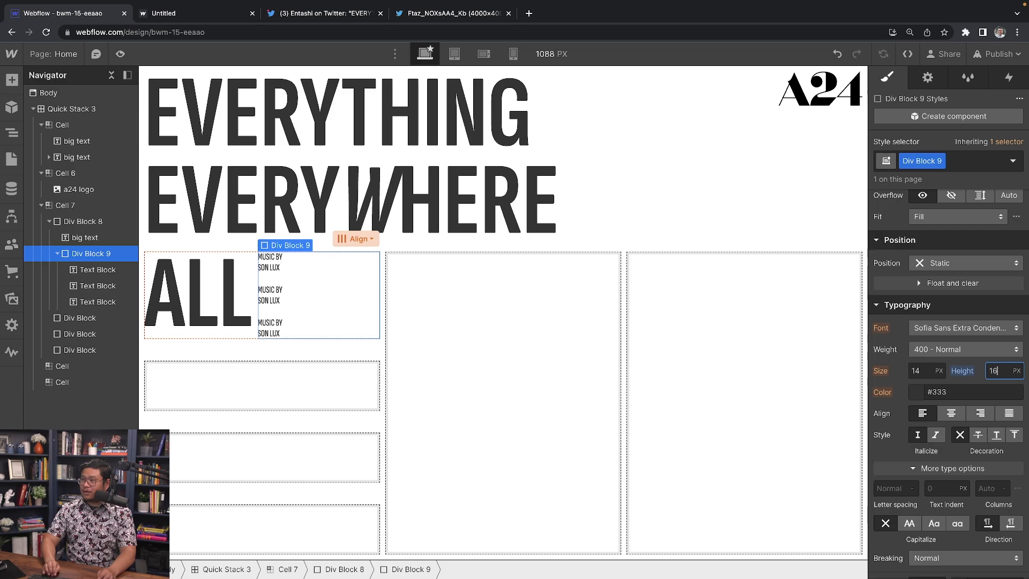
pyautogui.press('Down')
pyautogui.press('Down')
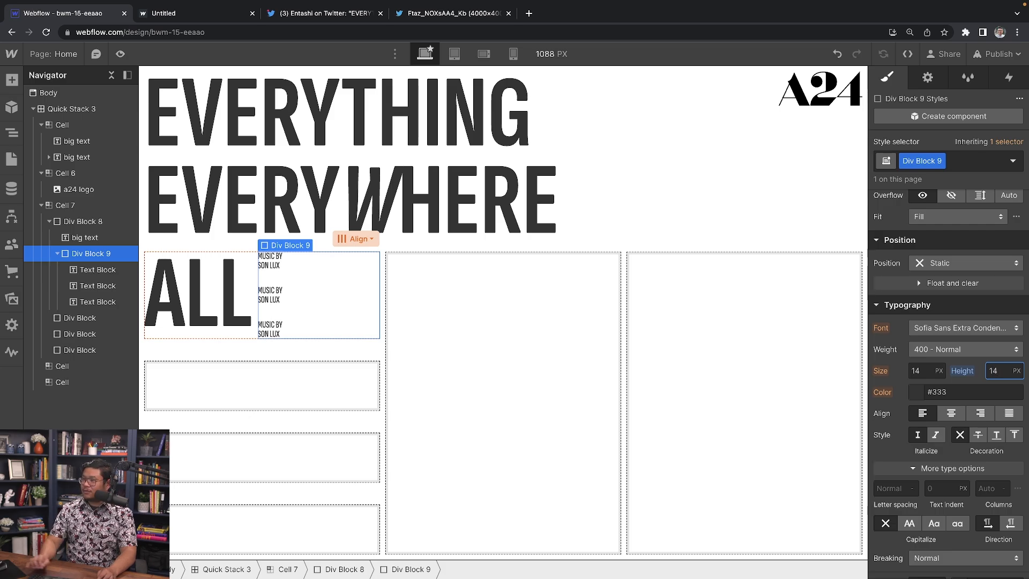
# Step: Paste the last credit into the empty box below ALL and retype it as DIRECTED BY
pyautogui.click(265, 332)
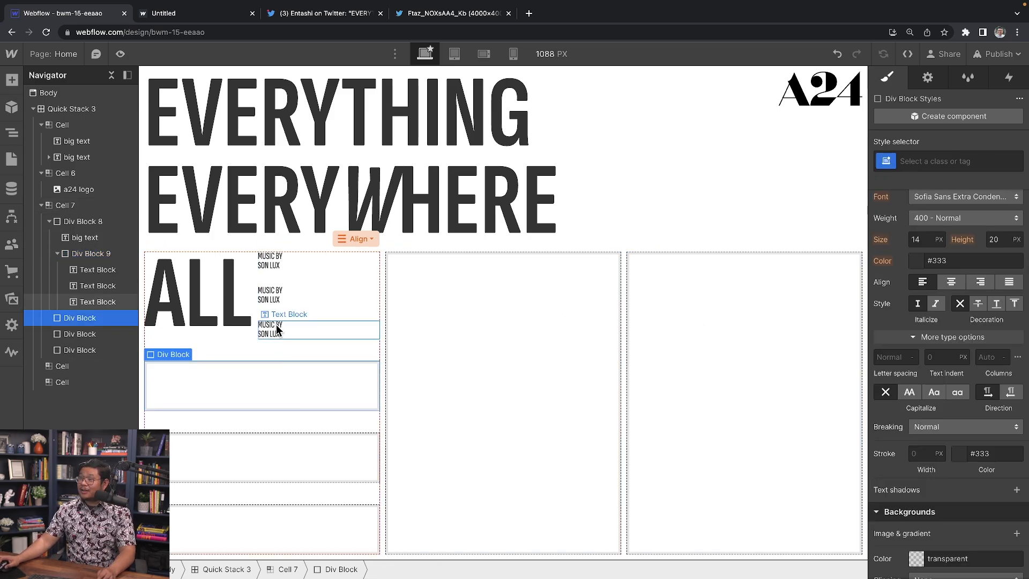
pyautogui.click(201, 385)
pyautogui.hotkey('ctrl', 'v')
pyautogui.doubleClick(165, 376)
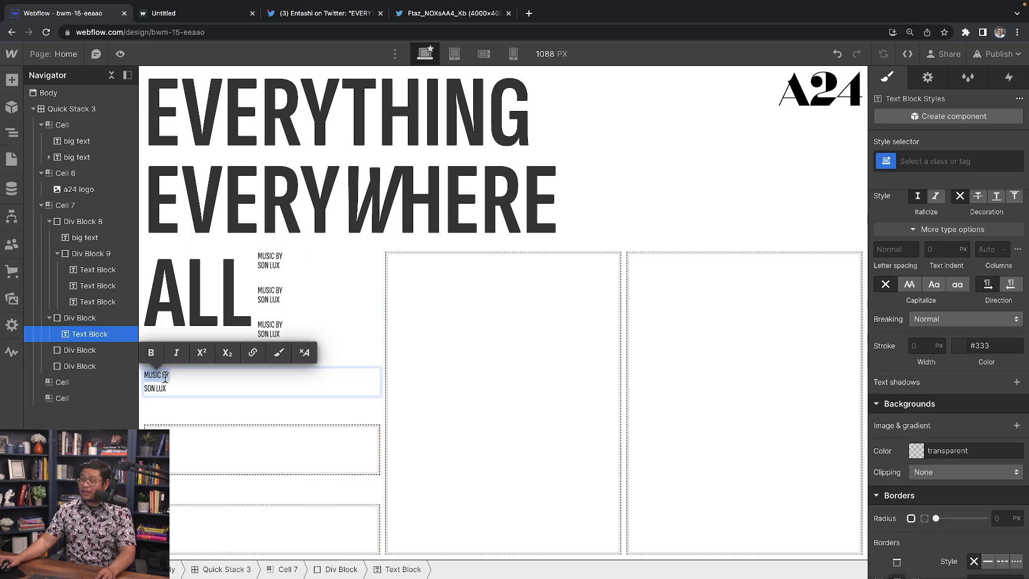
pyautogui.hotkey('ctrl', 'a')
pyautogui.write('Dir')
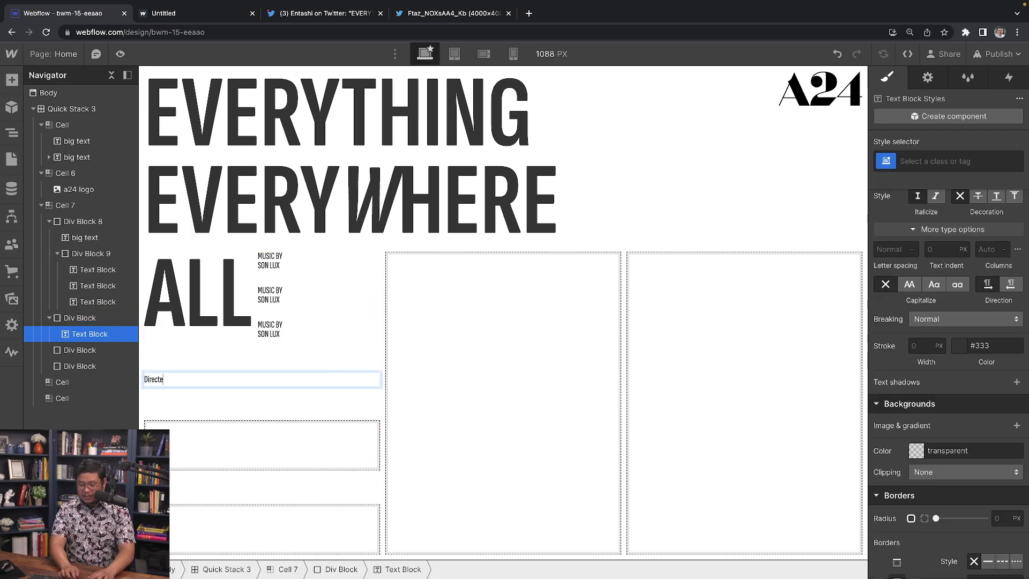
pyautogui.write('ected by')
pyautogui.hotkey('ctrl', 'a')
pyautogui.press('capslock')
pyautogui.write('DIRECTE')
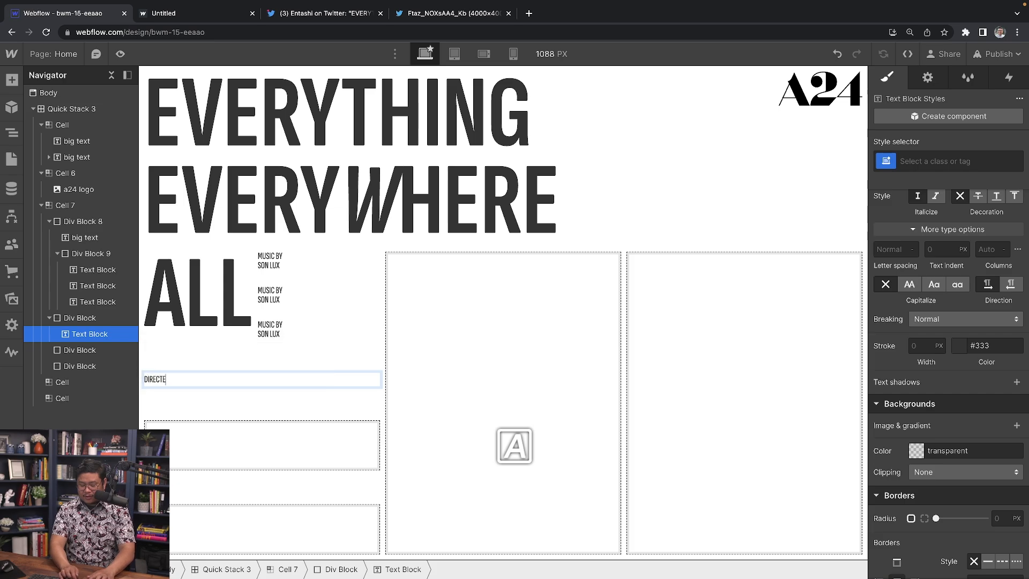
pyautogui.write('D BY')
pyautogui.press('Return')
# Step: Add THE on the directing credit's second line and paste music credit copies into the box below
pyautogui.write('THE DANIELS')
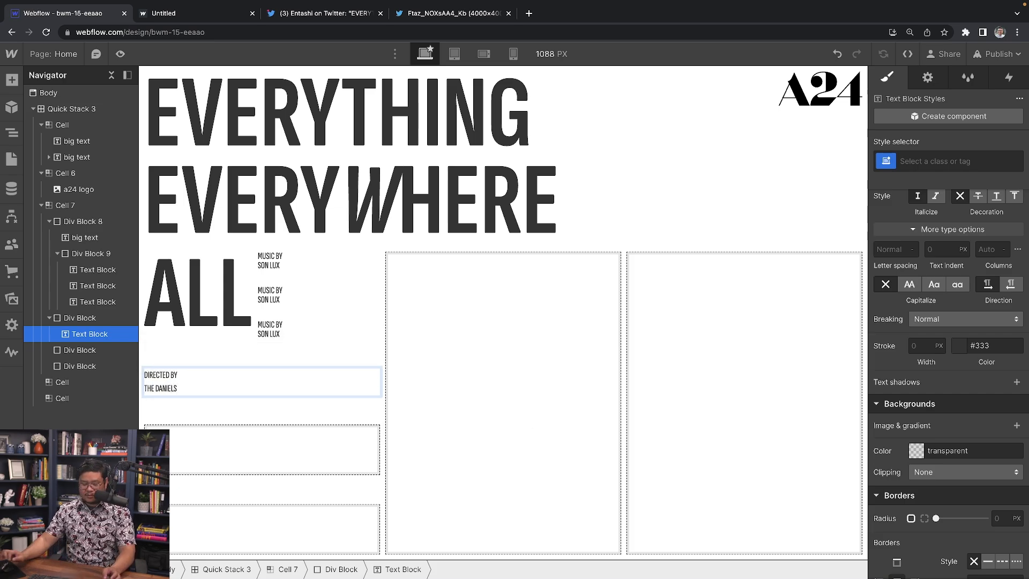
pyautogui.press('Escape')
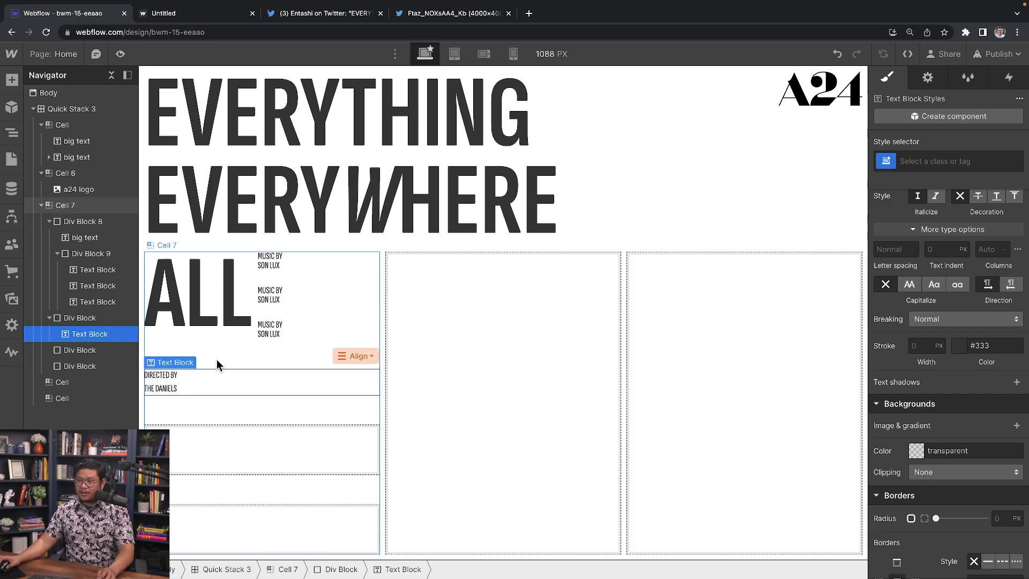
pyautogui.click(266, 327)
pyautogui.click(187, 446)
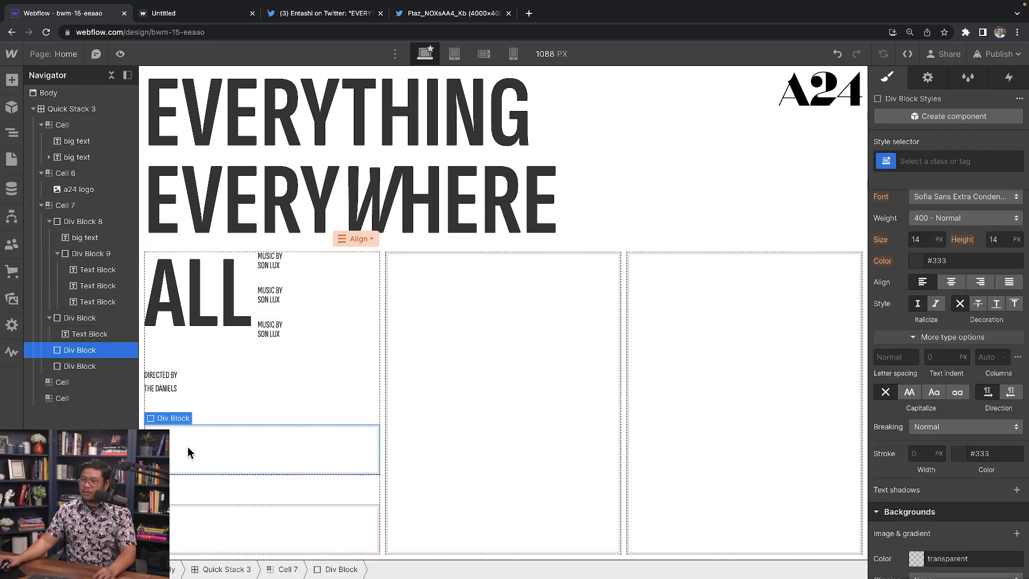
pyautogui.hotkey('ctrl', 'v')
pyautogui.hotkey('ctrl', 'v')
pyautogui.hotkey('ctrl', 'v')
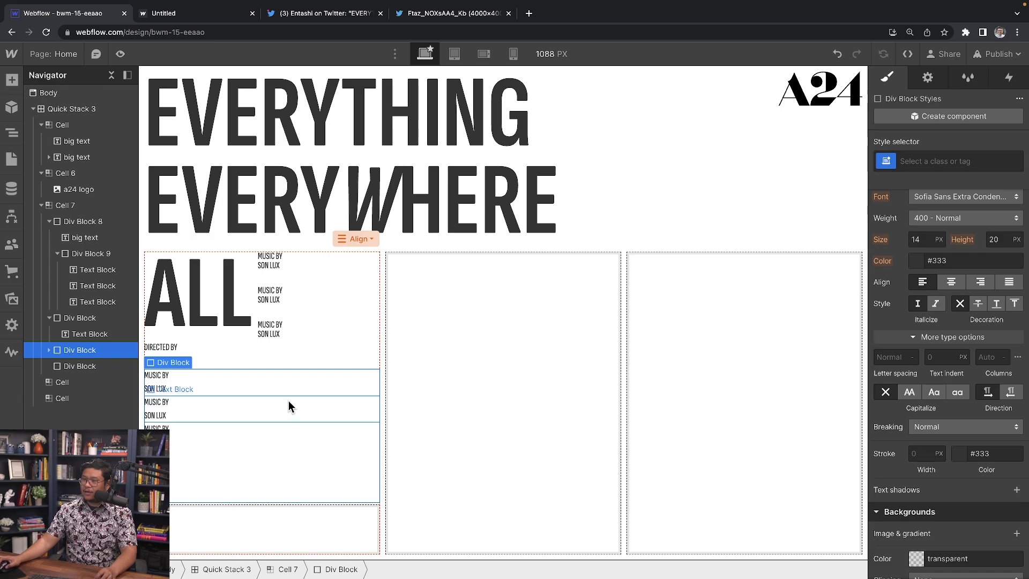
# Step: Set the pasted credits' container to Flex with Space Between, spreading five credits across the row
pyautogui.click(279, 331)
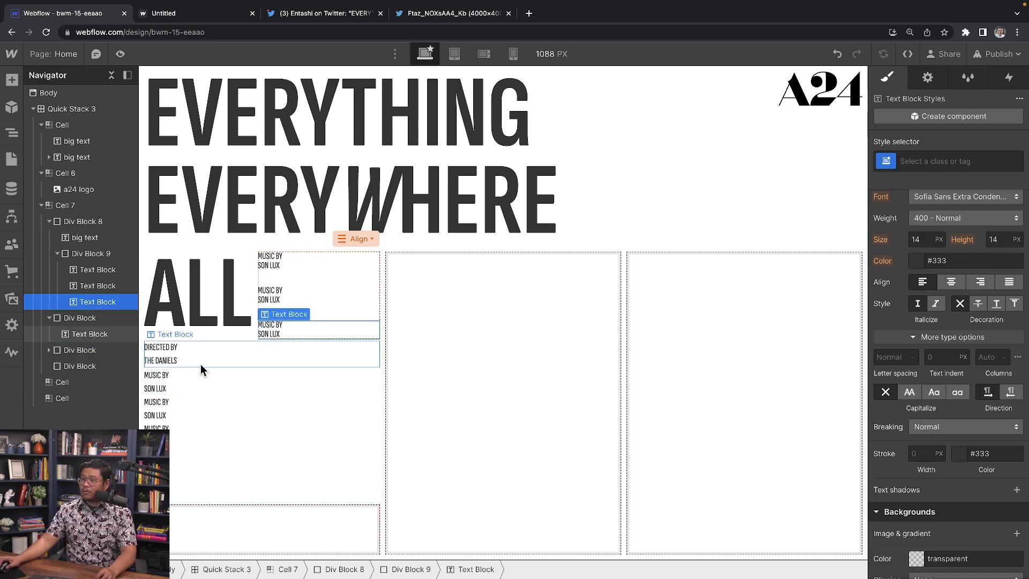
pyautogui.click(104, 321)
pyautogui.click(103, 252)
pyautogui.click(179, 385)
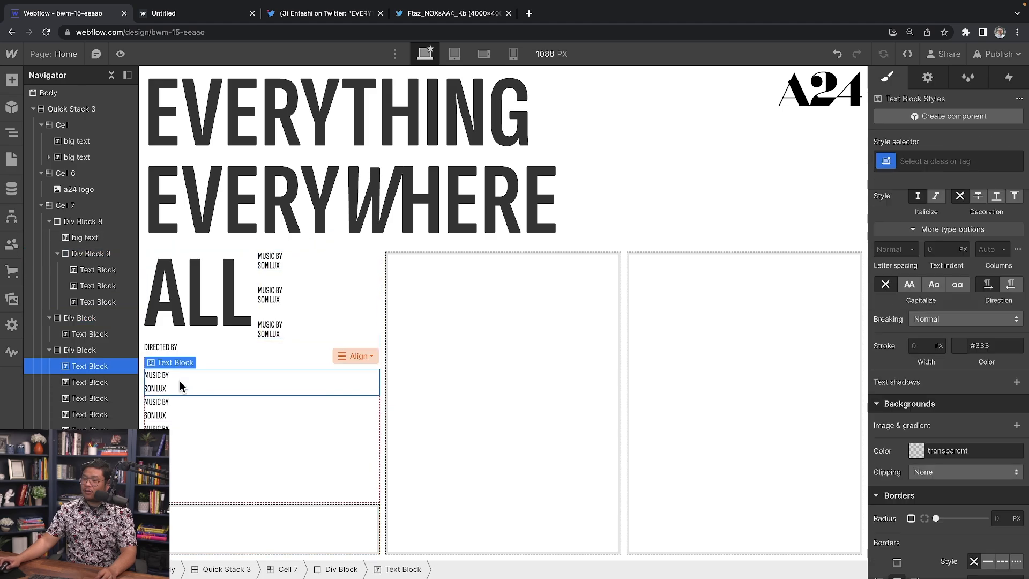
pyautogui.click(81, 351)
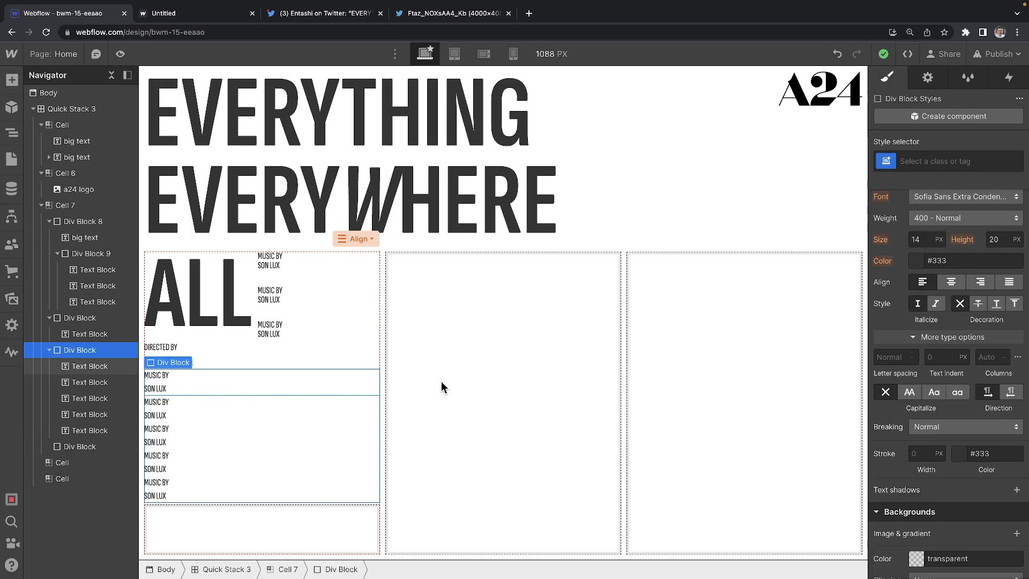
pyautogui.scroll(7, 952, 384)
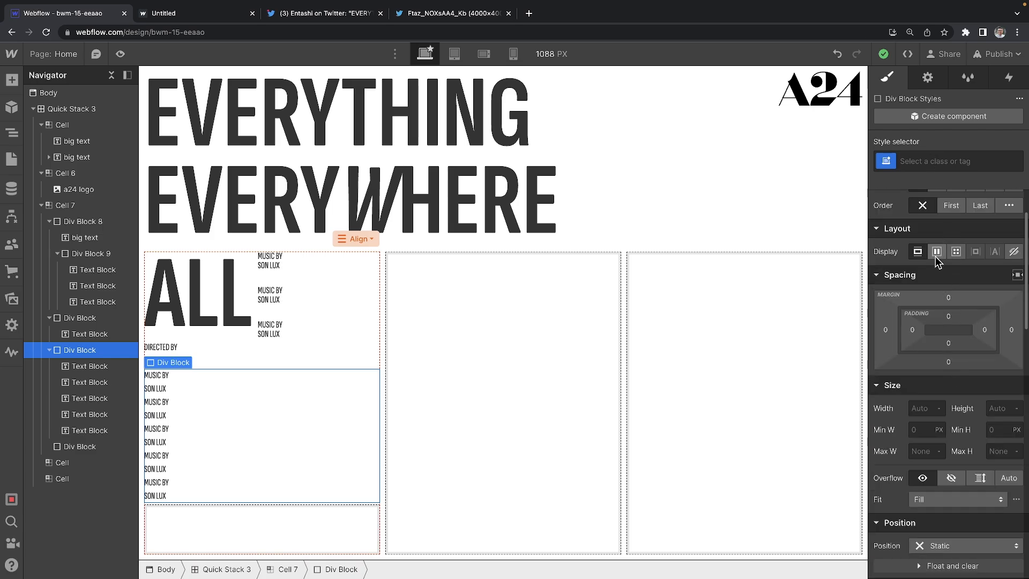
pyautogui.click(938, 253)
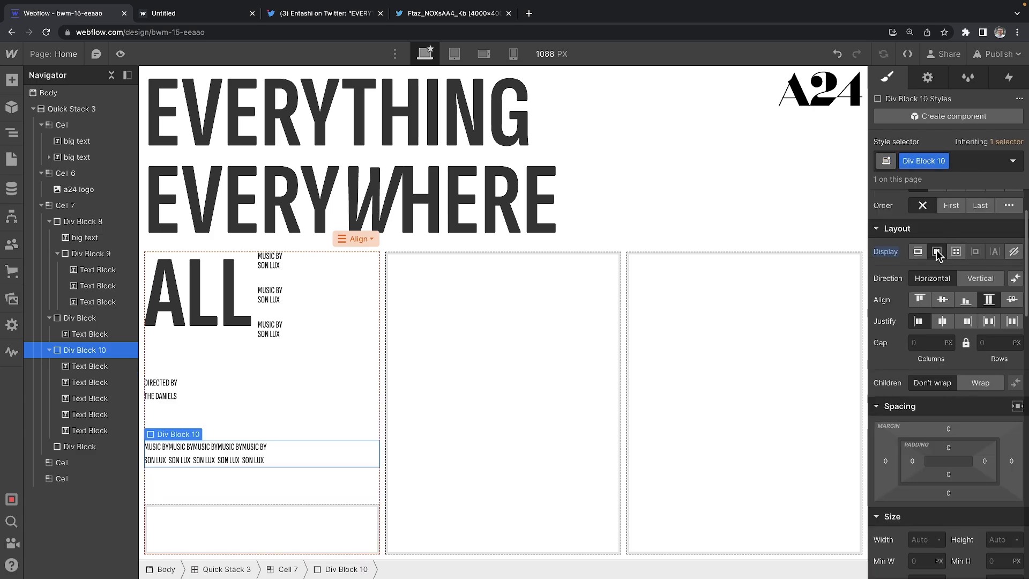
pyautogui.click(992, 327)
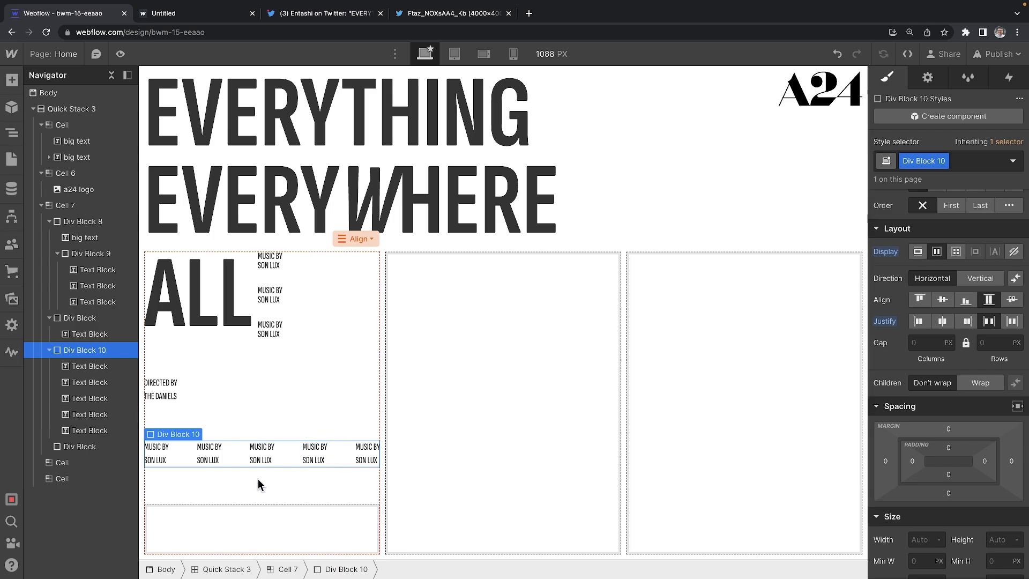
# Step: Copy the ALL headline into the bottom box and change its text to AT ONCE
pyautogui.click(178, 304)
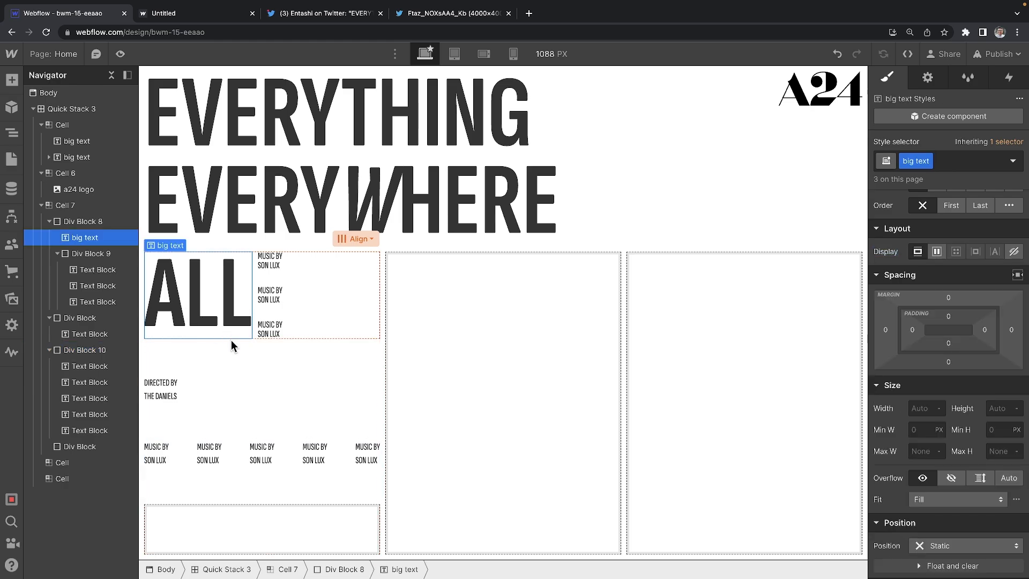
pyautogui.hotkey('ctrl', 'c')
pyautogui.click(196, 522)
pyautogui.hotkey('ctrl', 'v')
pyautogui.doubleClick(196, 527)
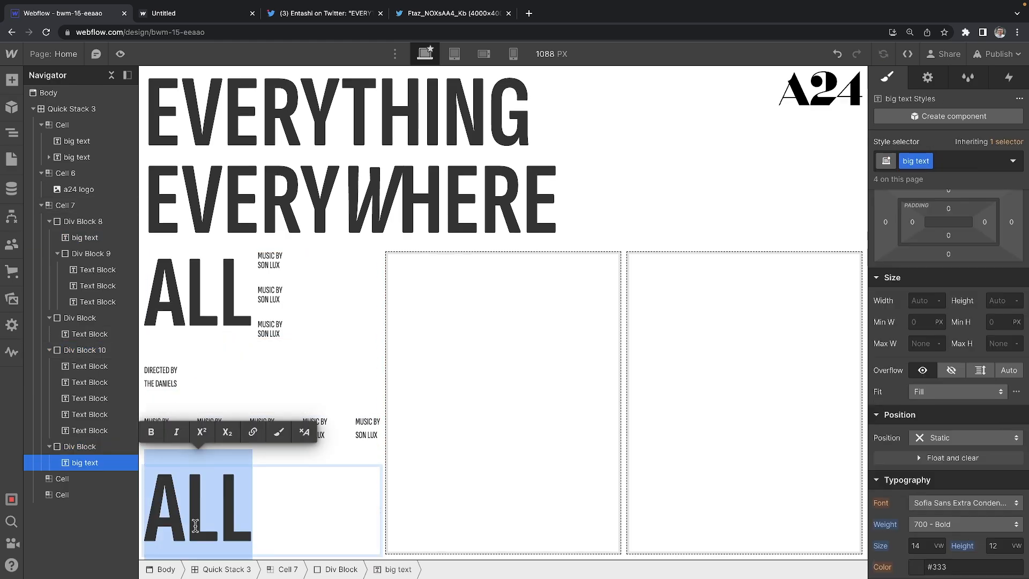
pyautogui.write('AT ONCE')
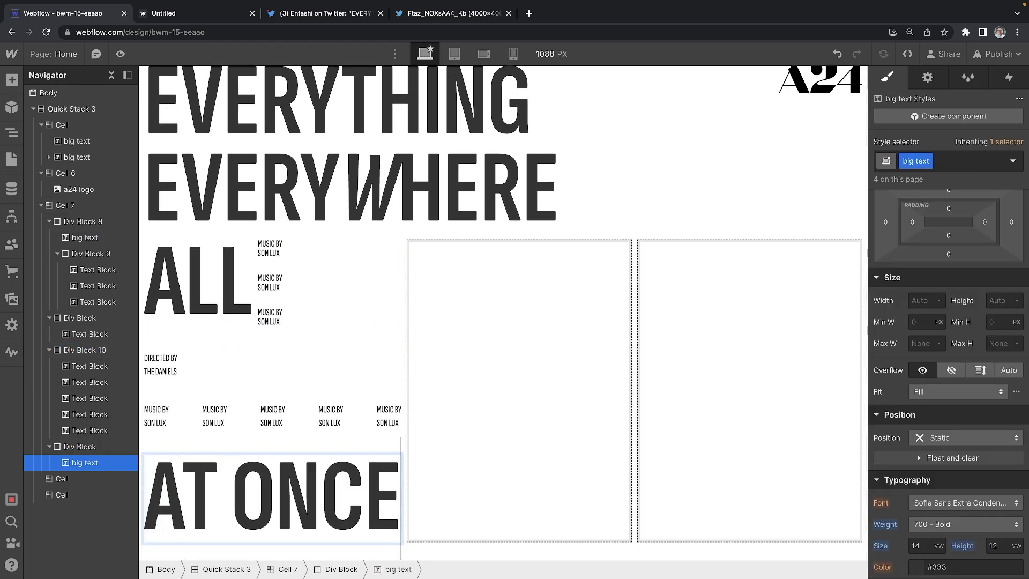
pyautogui.press('Escape')
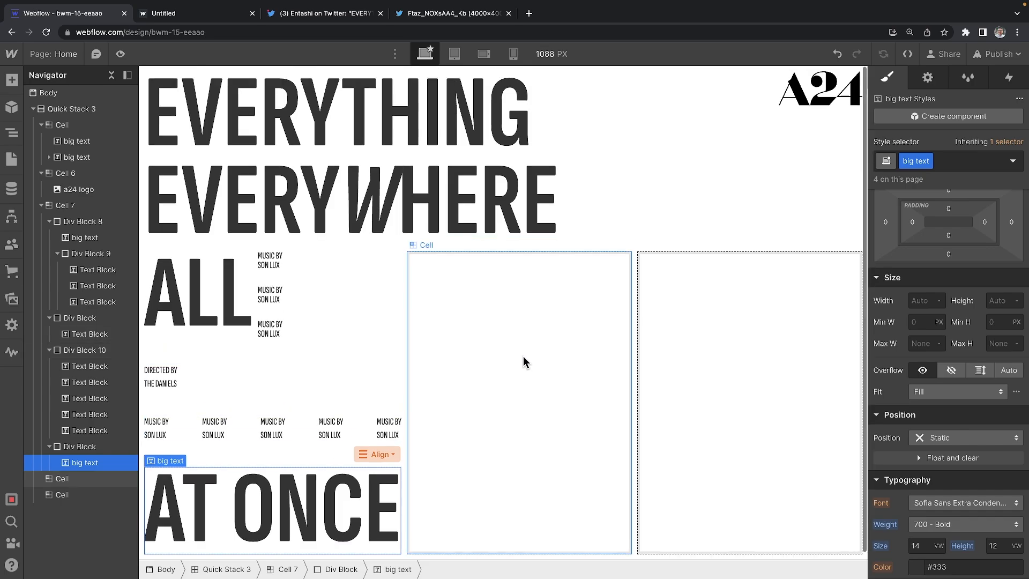
pyautogui.click(514, 355)
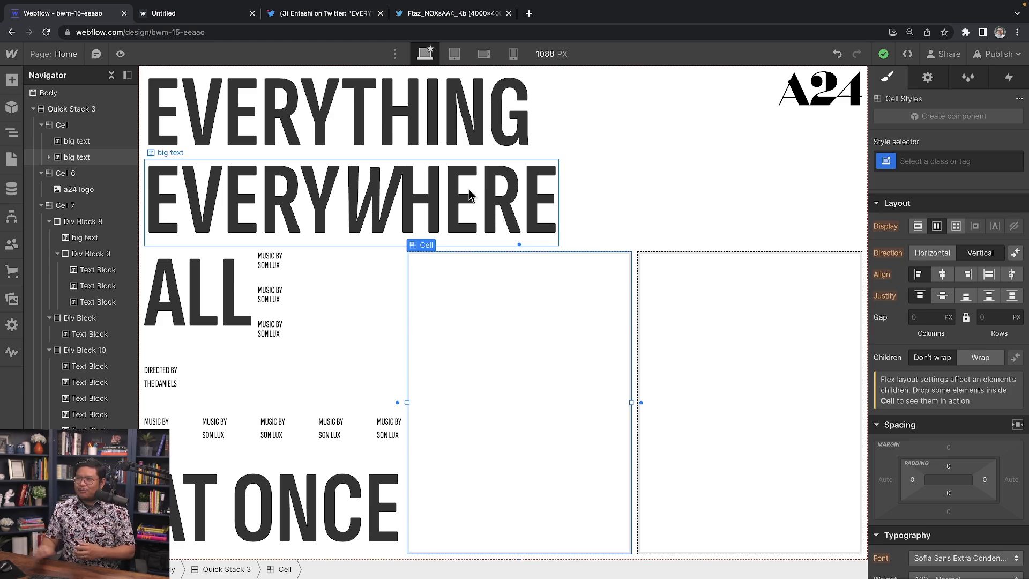
pyautogui.click(86, 108)
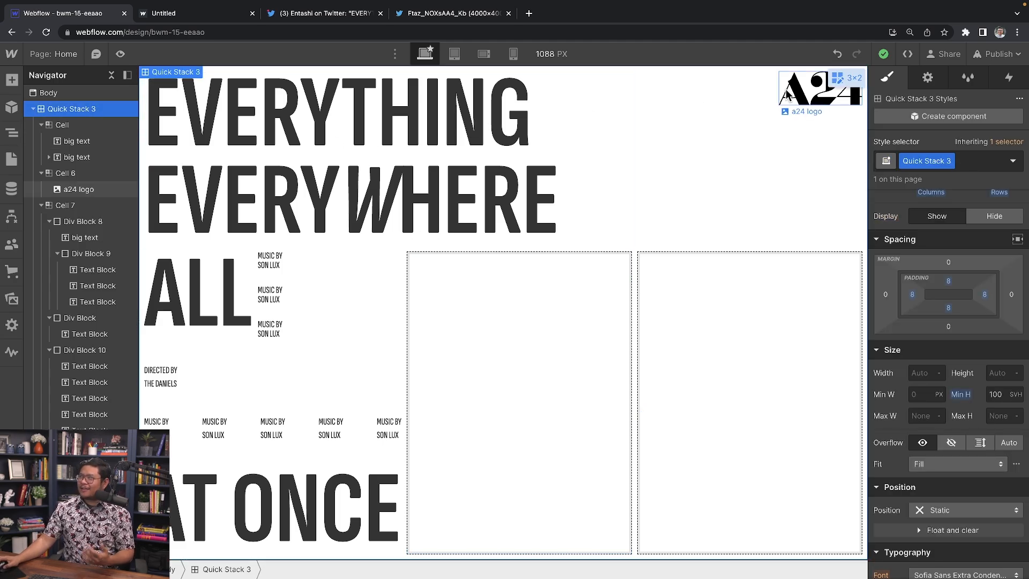
pyautogui.click(838, 79)
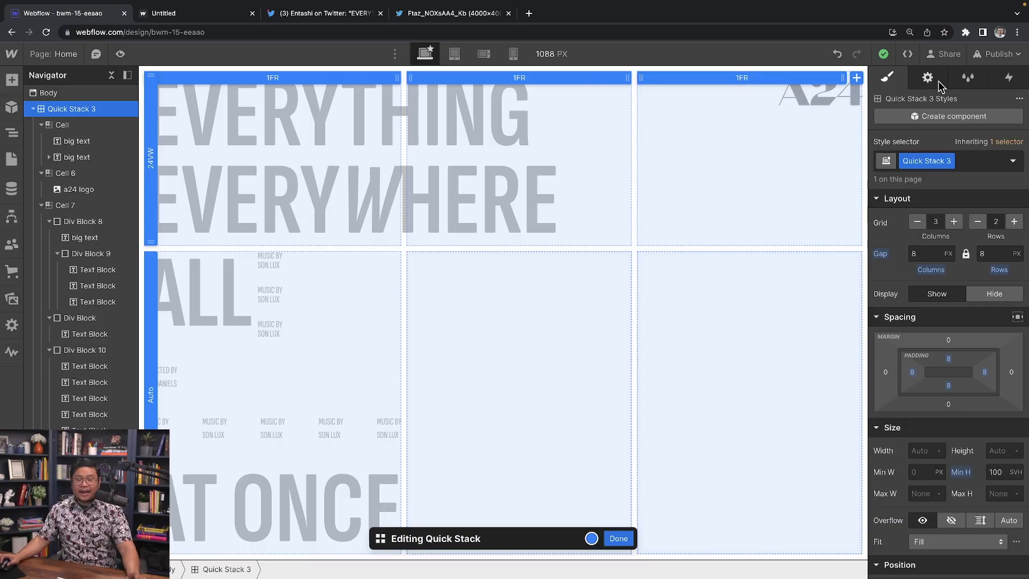
pyautogui.click(618, 538)
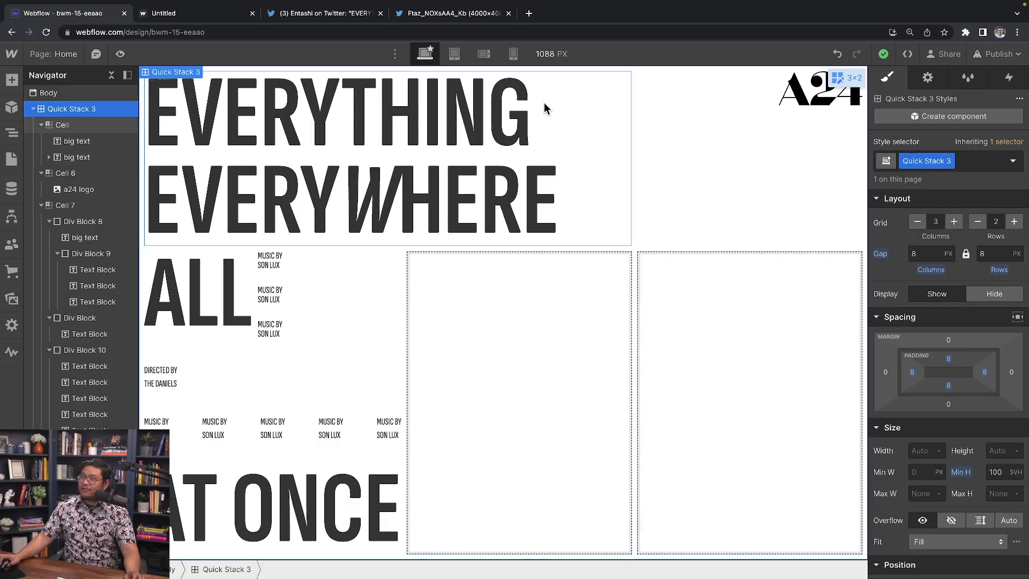
pyautogui.click(620, 150)
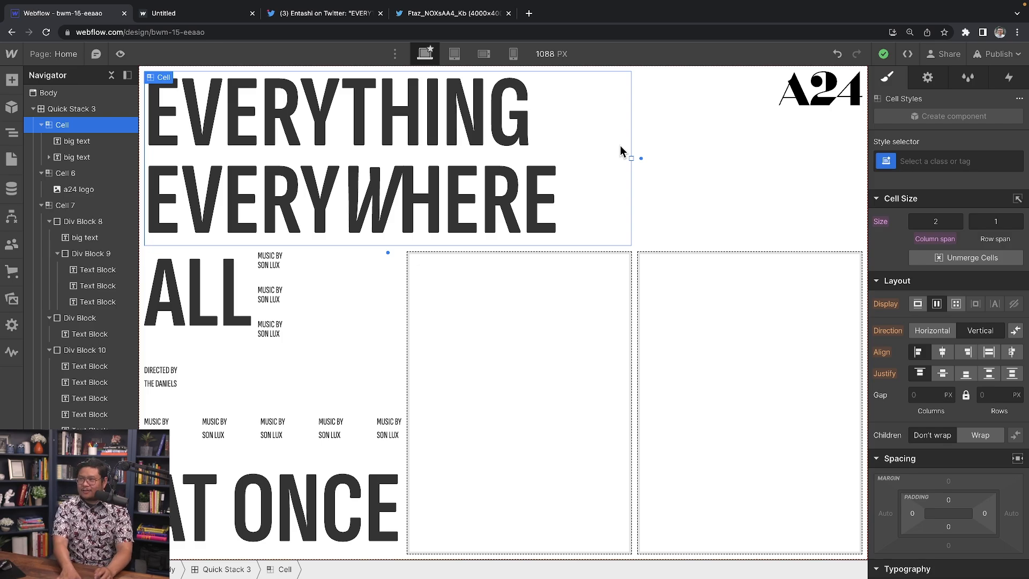
pyautogui.click(503, 375)
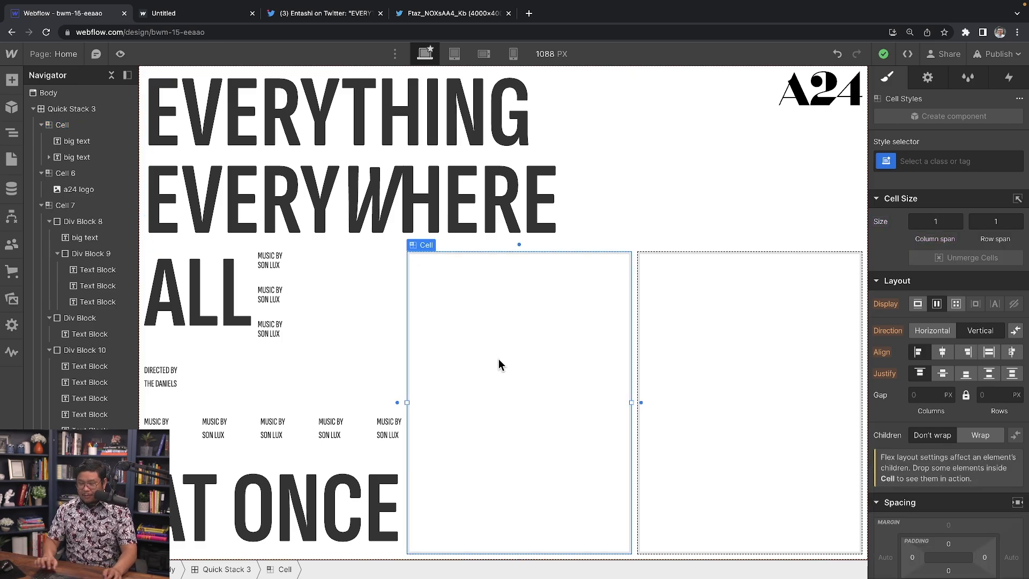
# Step: Select a background video on the VIDEOS page, then drag it into the Home page's middle cell
pyautogui.click(12, 159)
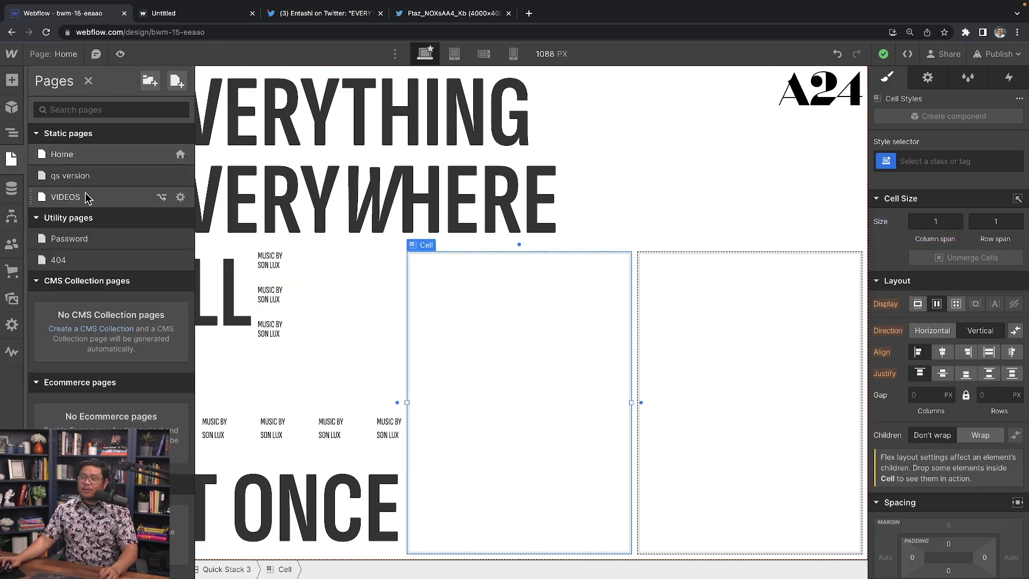
pyautogui.click(65, 197)
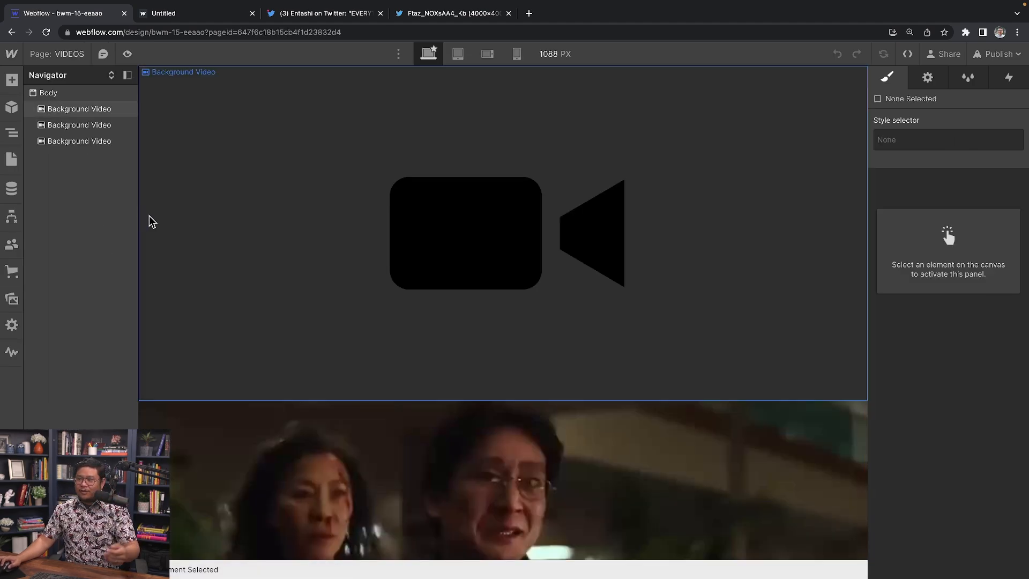
pyautogui.click(433, 247)
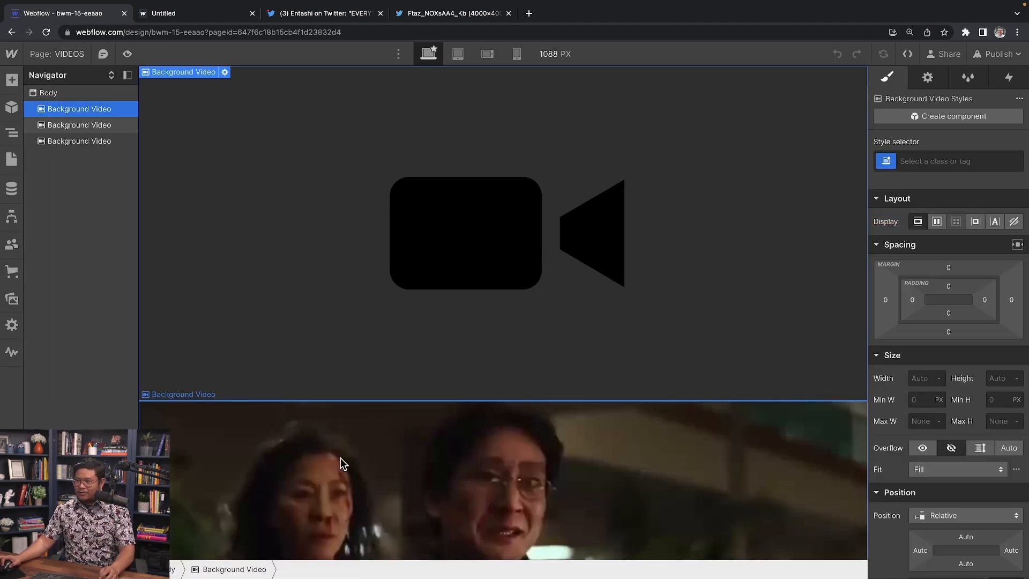
pyautogui.click(349, 445)
pyautogui.scroll(-10, 362, 427)
pyautogui.scroll(6, 362, 426)
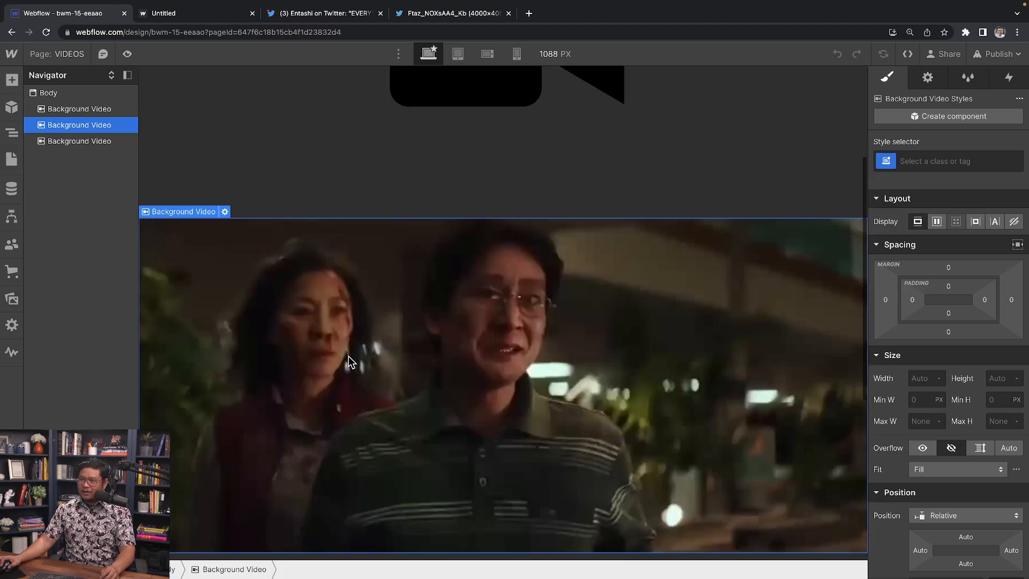
pyautogui.click(82, 56)
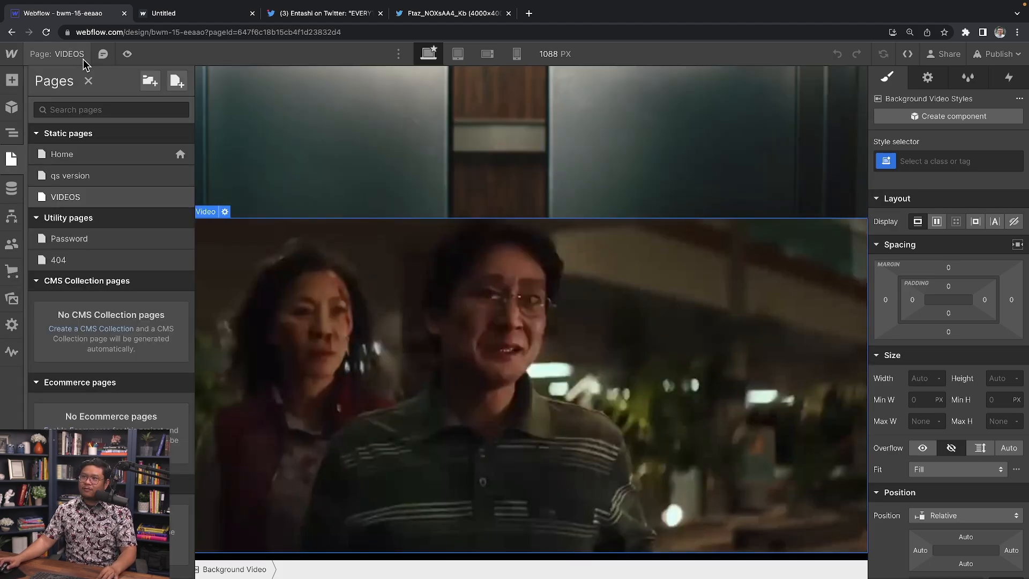
pyautogui.click(100, 154)
pyautogui.click(481, 346)
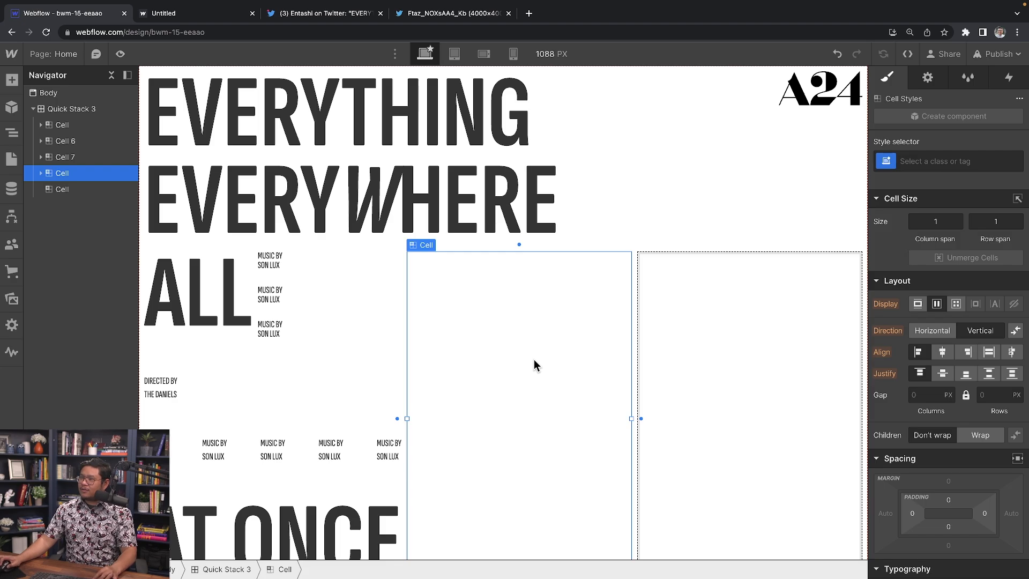
pyautogui.moveTo(22, 171); pyautogui.dragTo(91, 193)
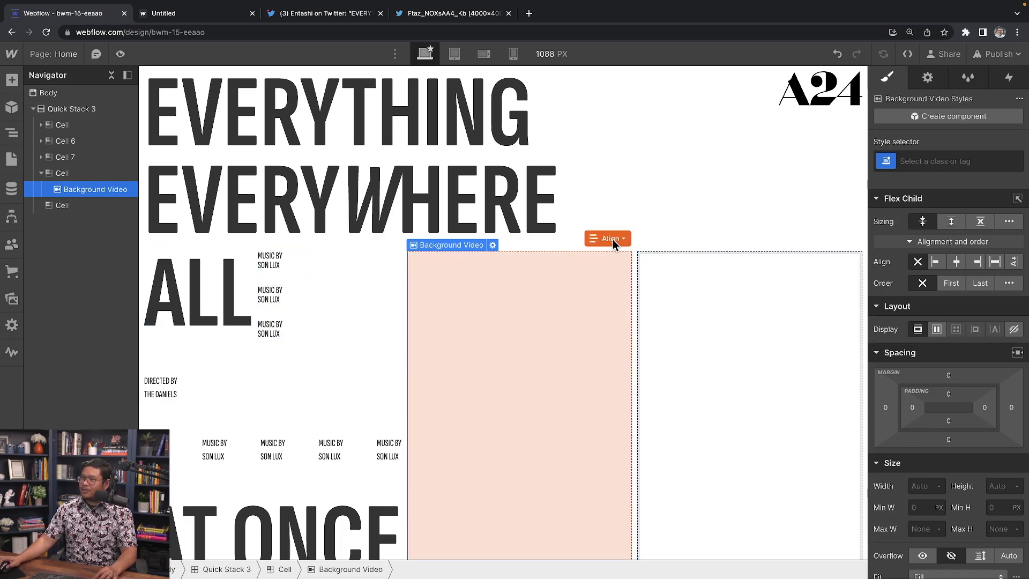
# Step: Stretch the middle-cell video across its parent cell
pyautogui.click(613, 239)
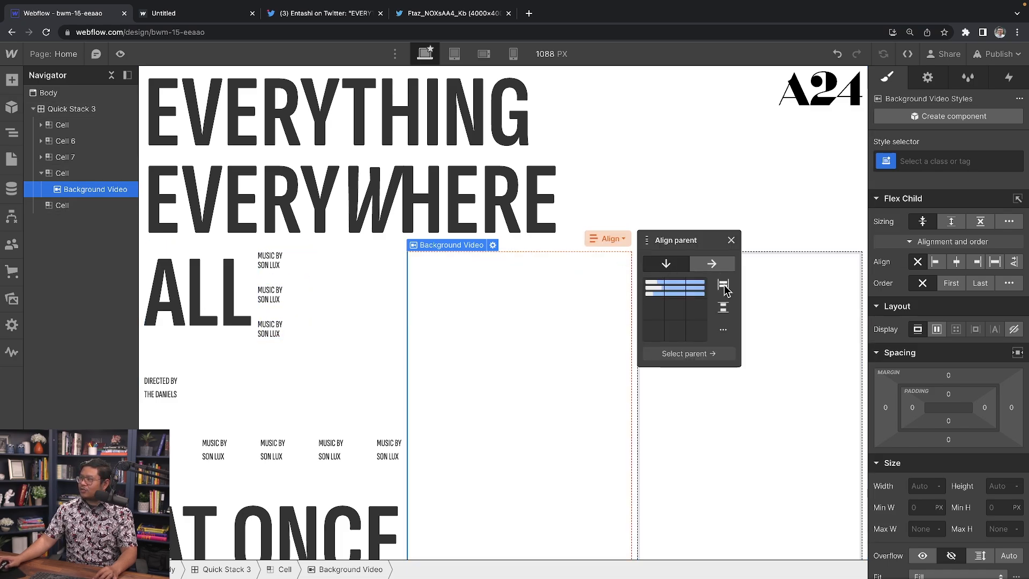
pyautogui.click(723, 286)
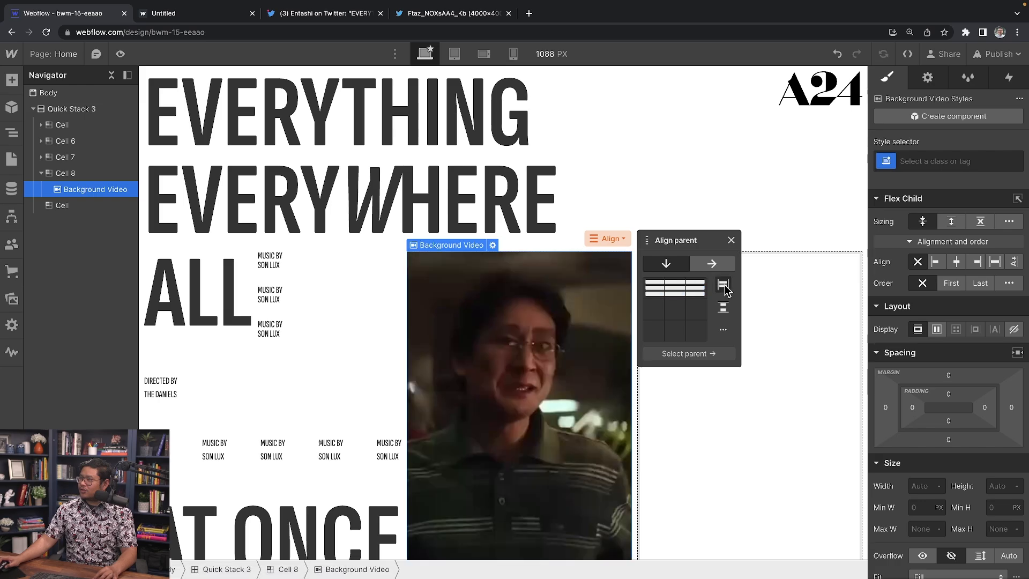
pyautogui.click(731, 241)
# Step: Give the video a new BGV 2 class at 100% height, then go to the VIDEOS page
pyautogui.click(950, 161)
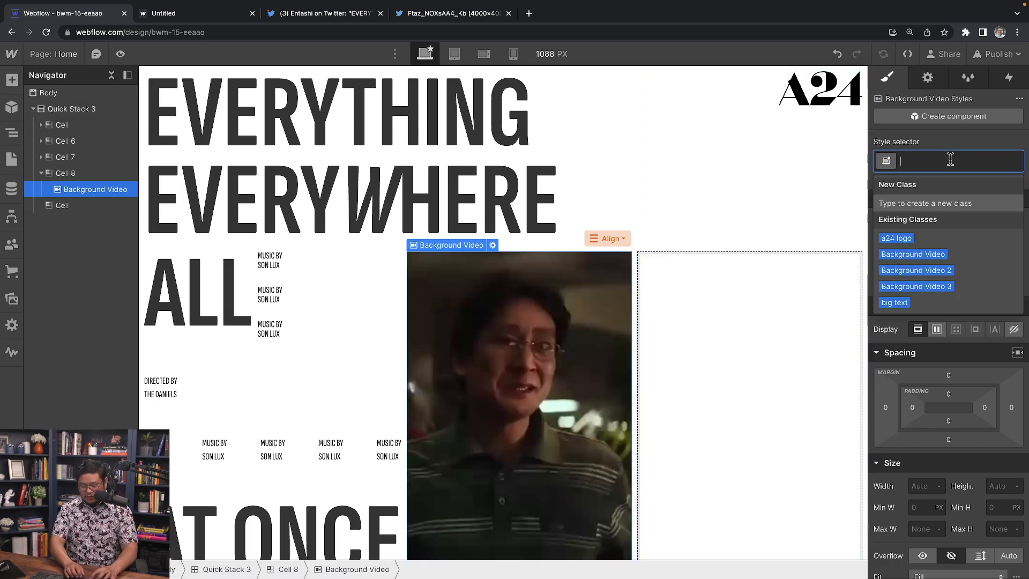
pyautogui.write('B')
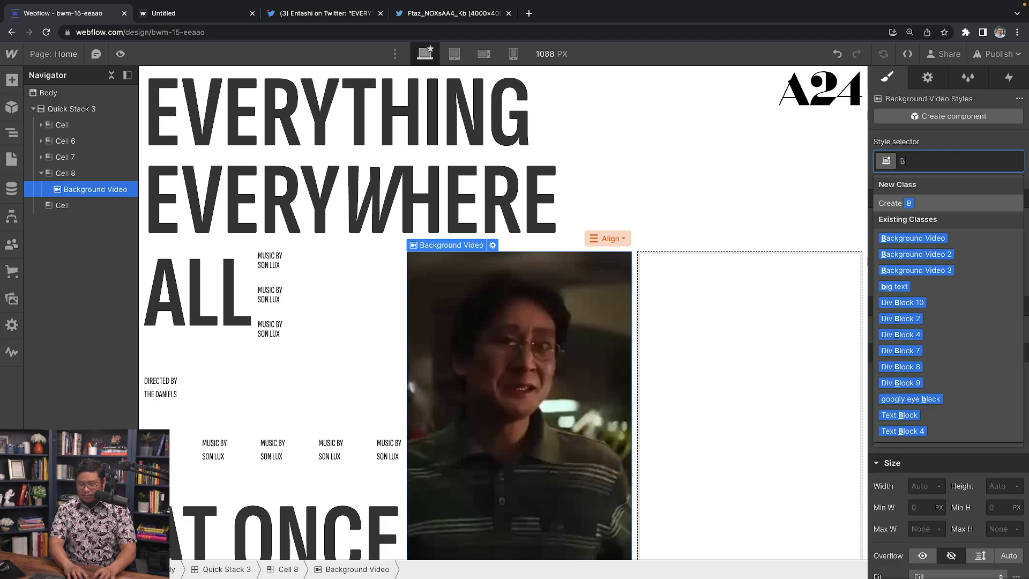
pyautogui.write('GV 2')
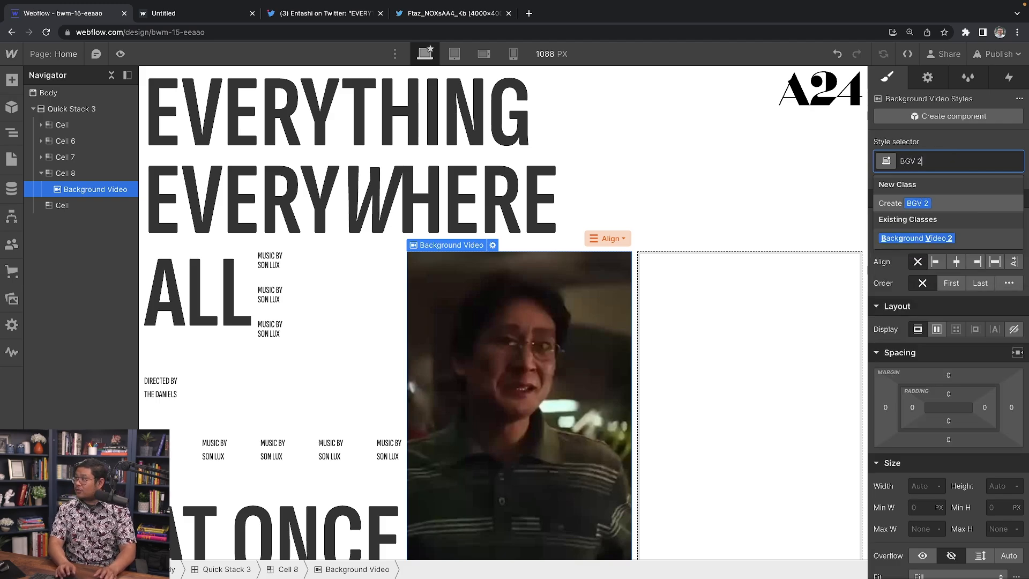
pyautogui.press('Return')
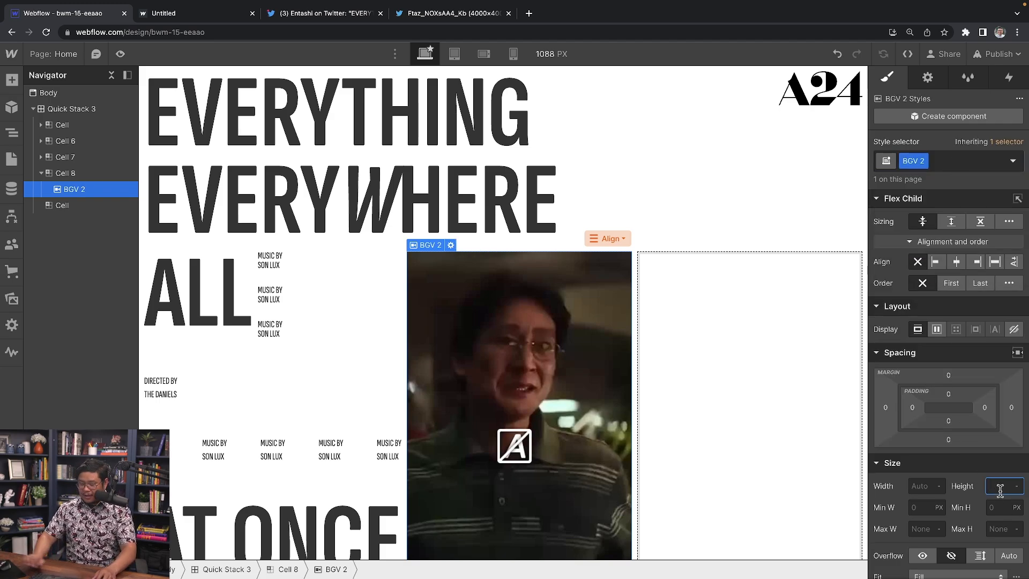
pyautogui.write('100%')
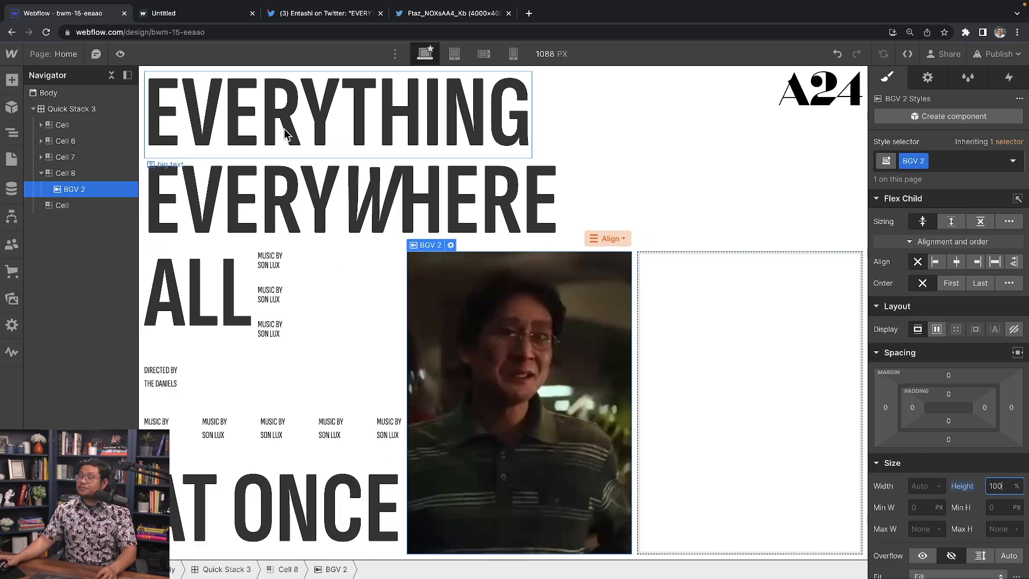
pyautogui.click(63, 58)
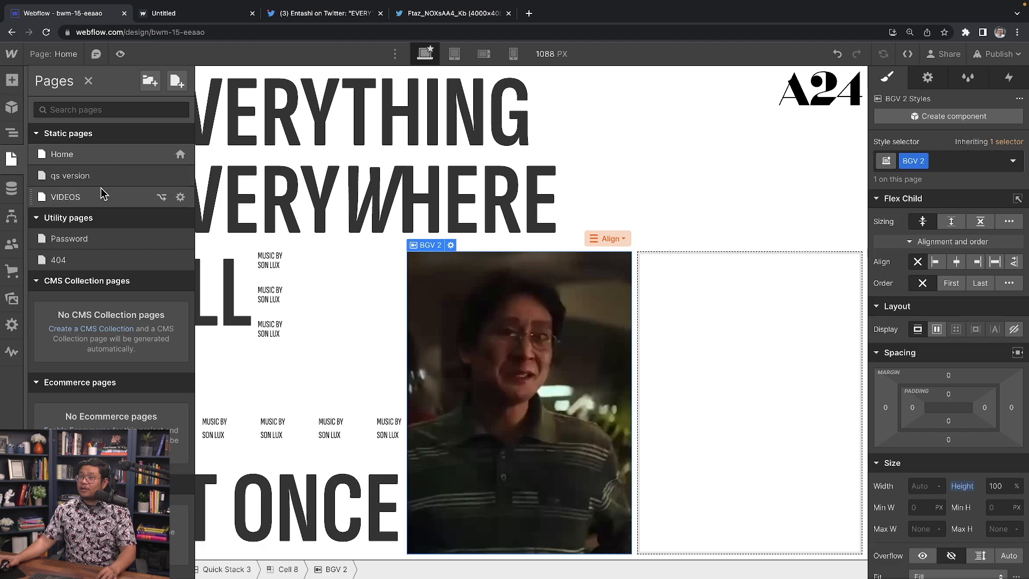
pyautogui.click(102, 191)
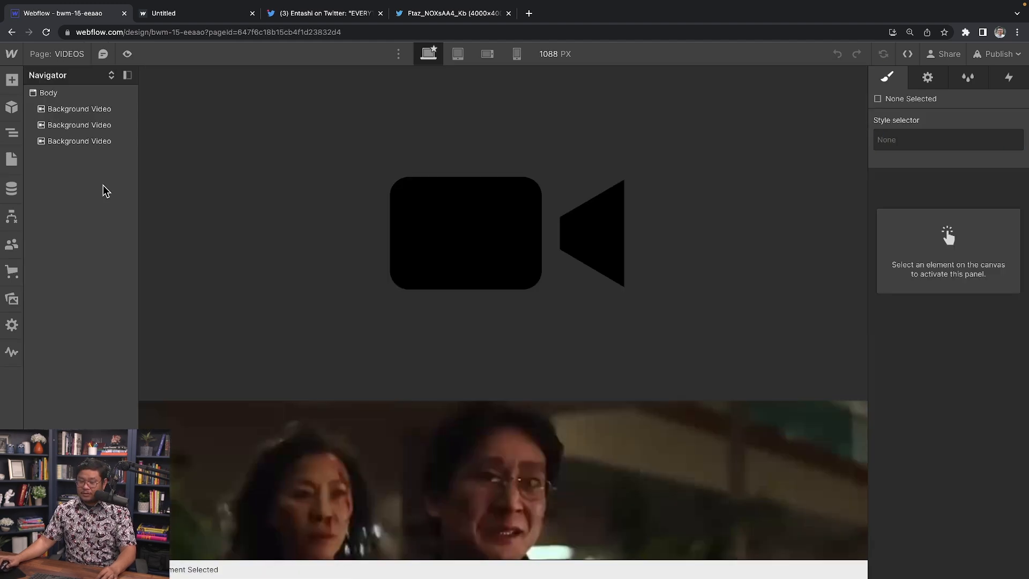
# Step: Paste the third background video from the VIDEOS page into the empty right-hand cell on Home
pyautogui.press('a')
pyautogui.click(648, 281)
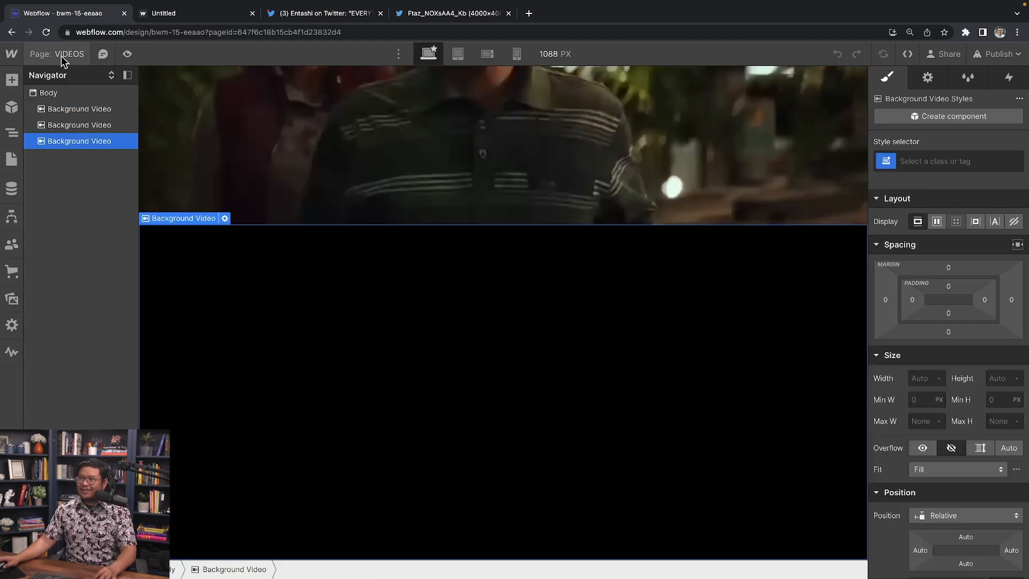
pyautogui.click(63, 56)
pyautogui.click(59, 154)
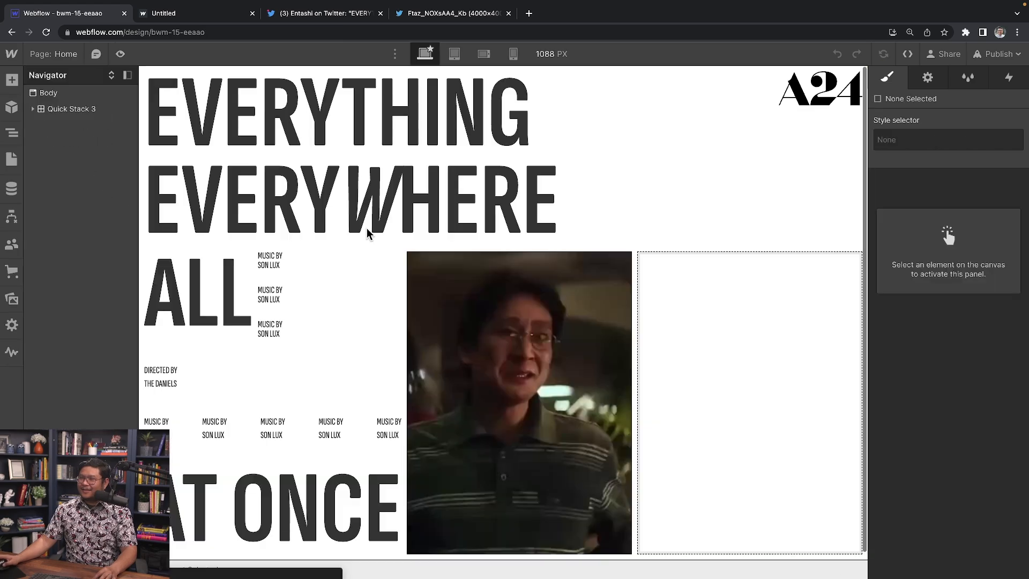
pyautogui.click(682, 352)
pyautogui.hotkey('ctrl', 'v')
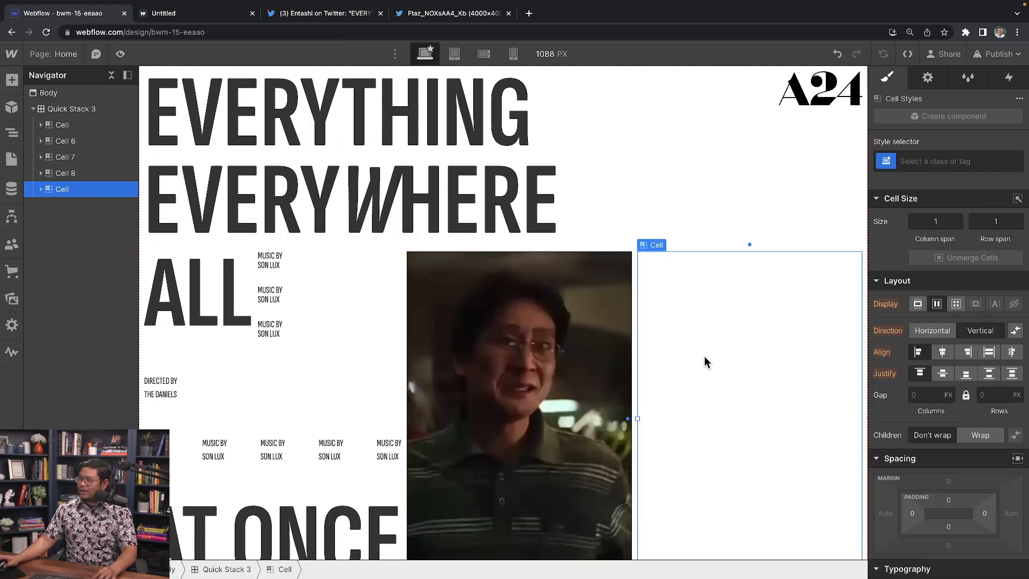
# Step: Stretch the pasted video across its parent cell
pyautogui.click(41, 189)
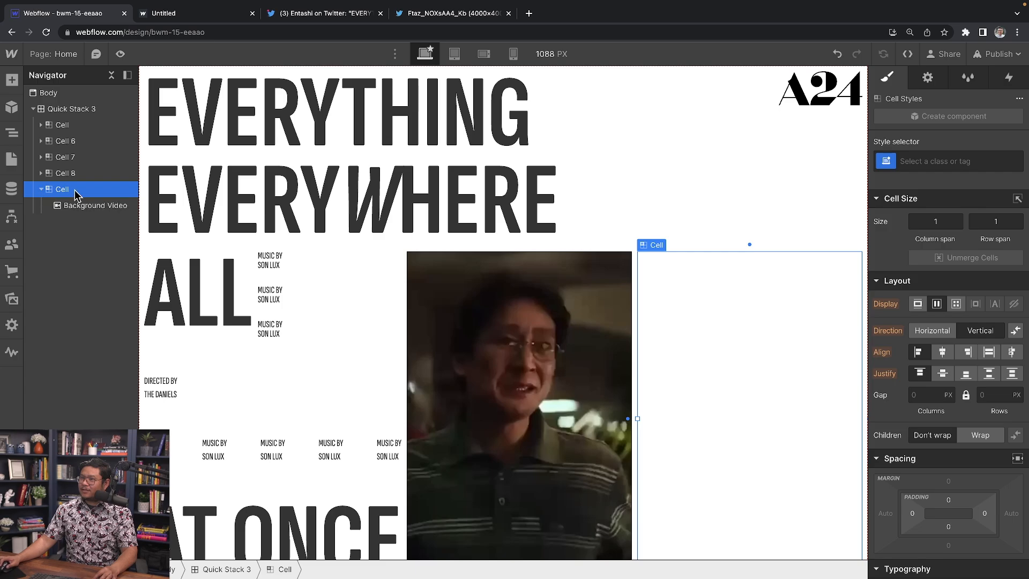
pyautogui.click(84, 206)
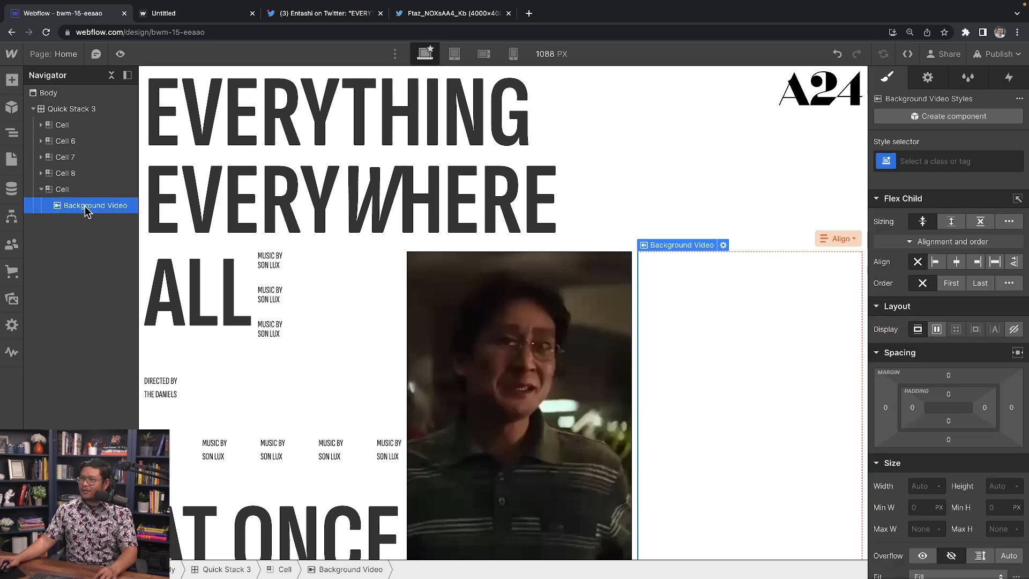
pyautogui.click(839, 238)
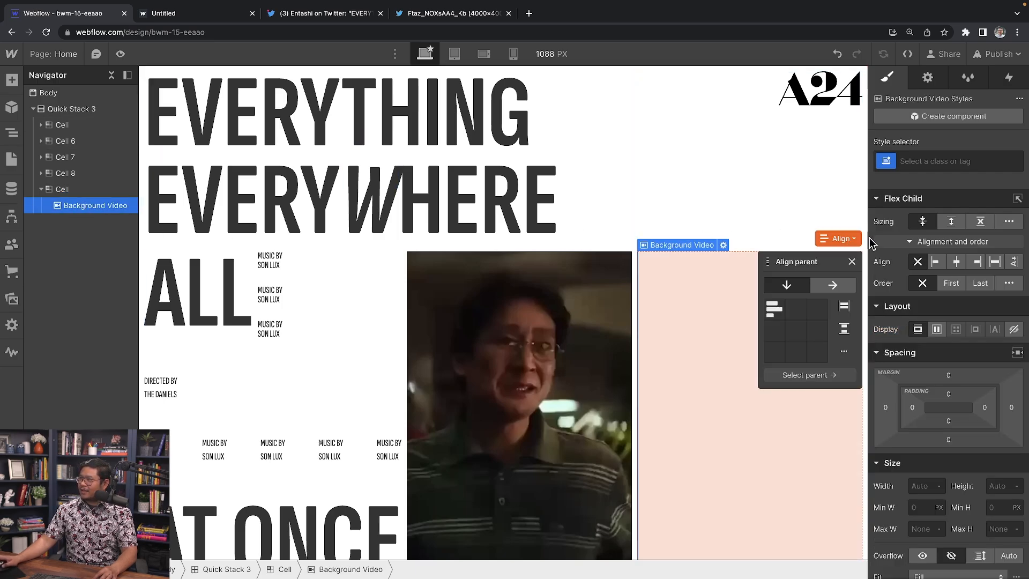
pyautogui.click(845, 306)
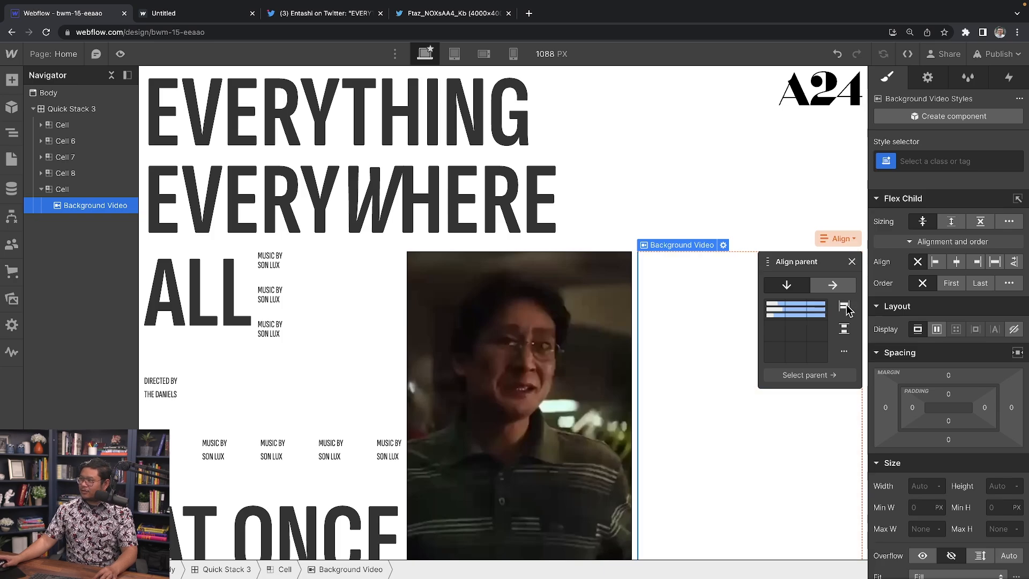
pyautogui.click(845, 307)
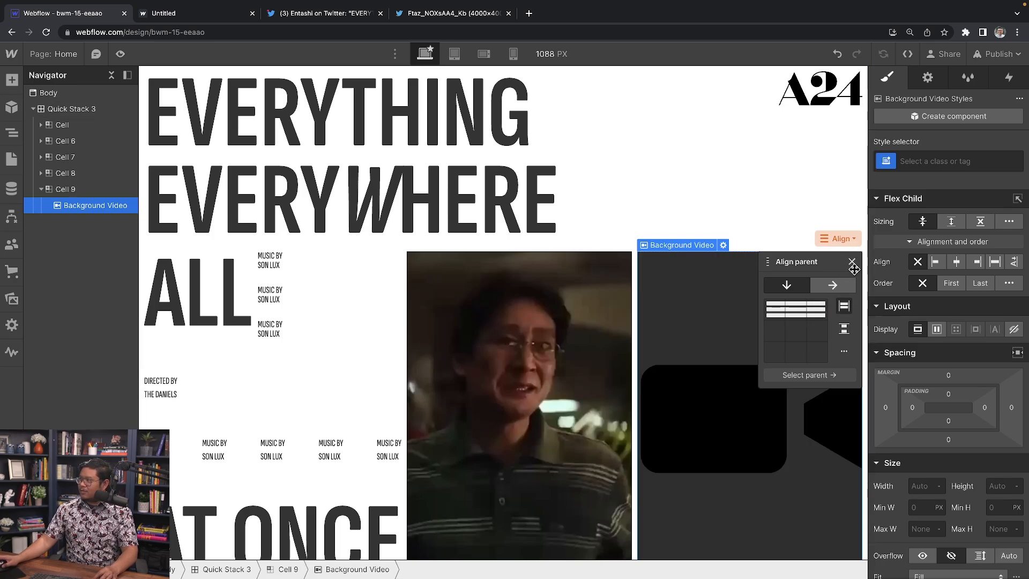
pyautogui.click(851, 262)
# Step: Give the video a new BGV 3 class with 300 px height and 8 px bottom margin
pyautogui.click(950, 153)
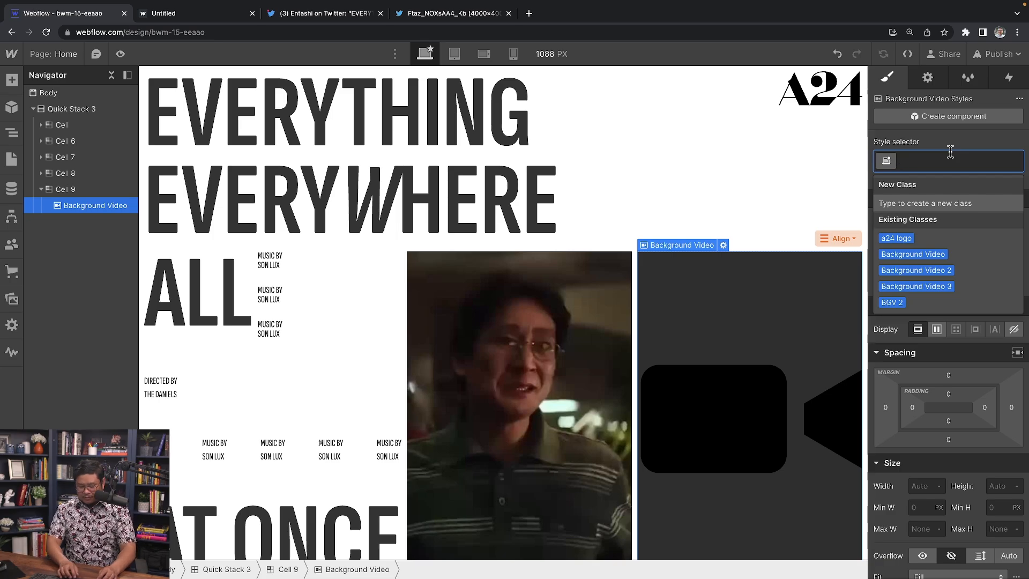
pyautogui.write('BGV 3')
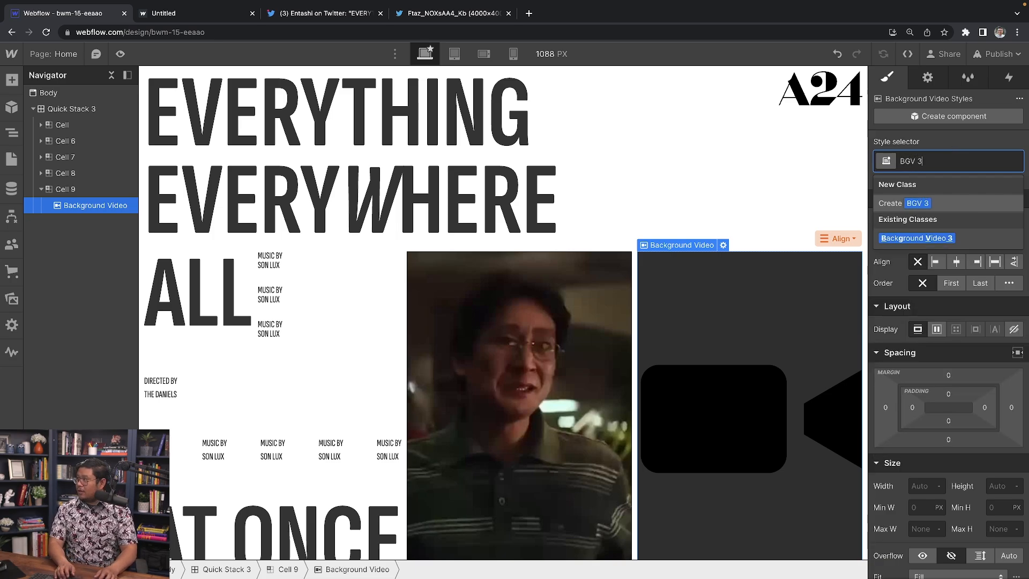
pyautogui.press('Return')
pyautogui.scroll(-1, 959, 428)
pyautogui.click(997, 434)
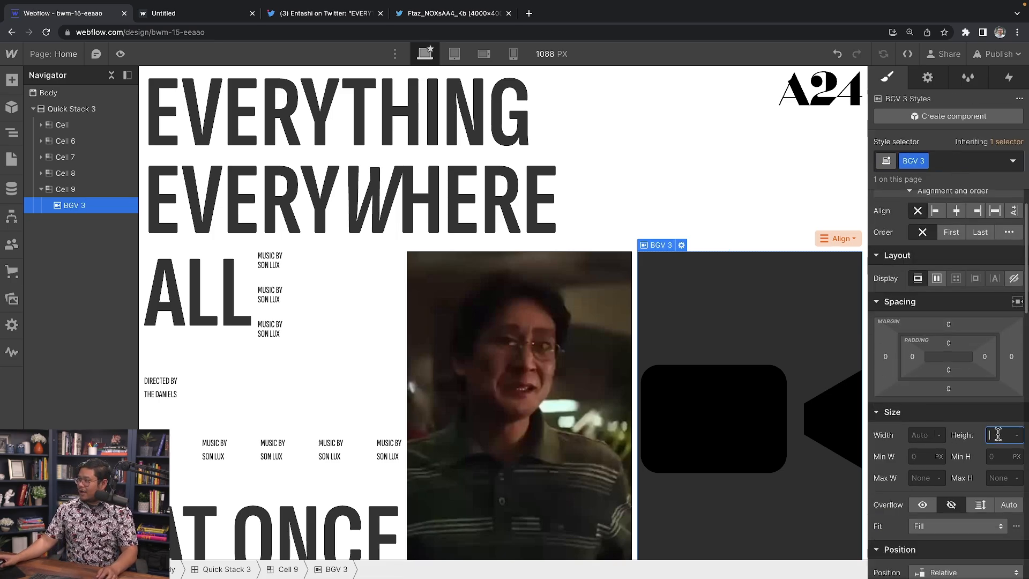
pyautogui.write('300')
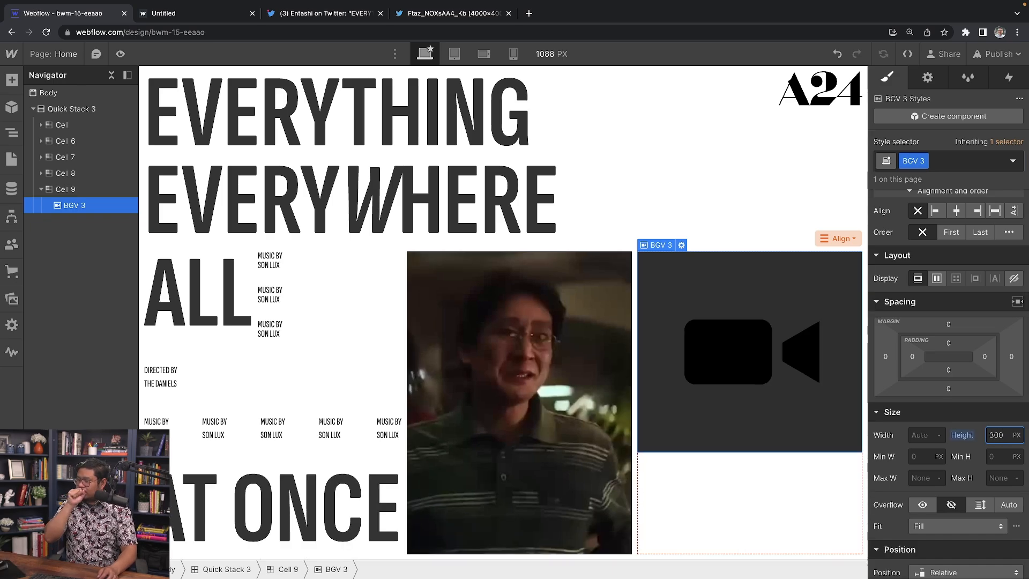
pyautogui.click(949, 390)
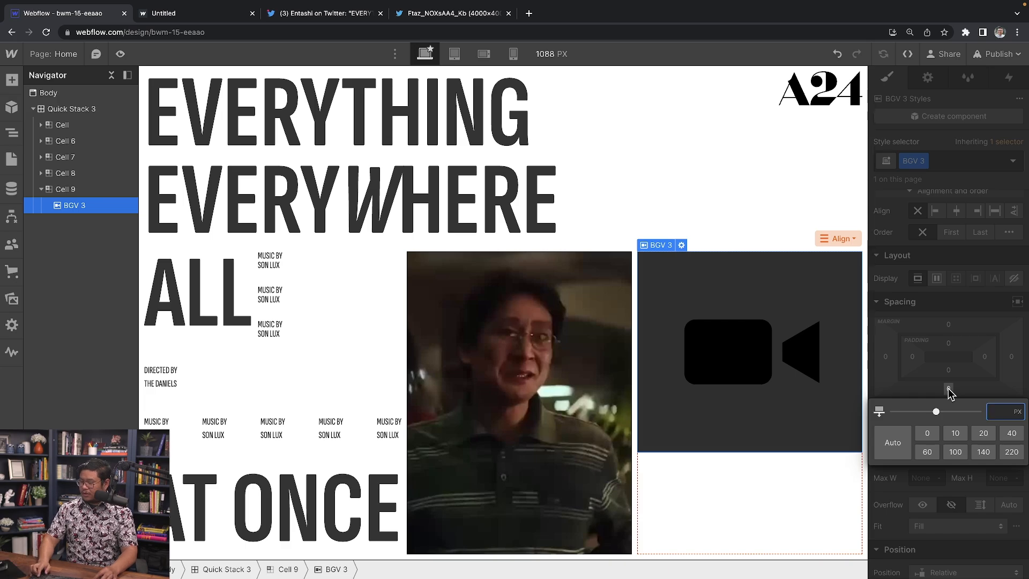
pyautogui.write('8')
pyautogui.press('Return')
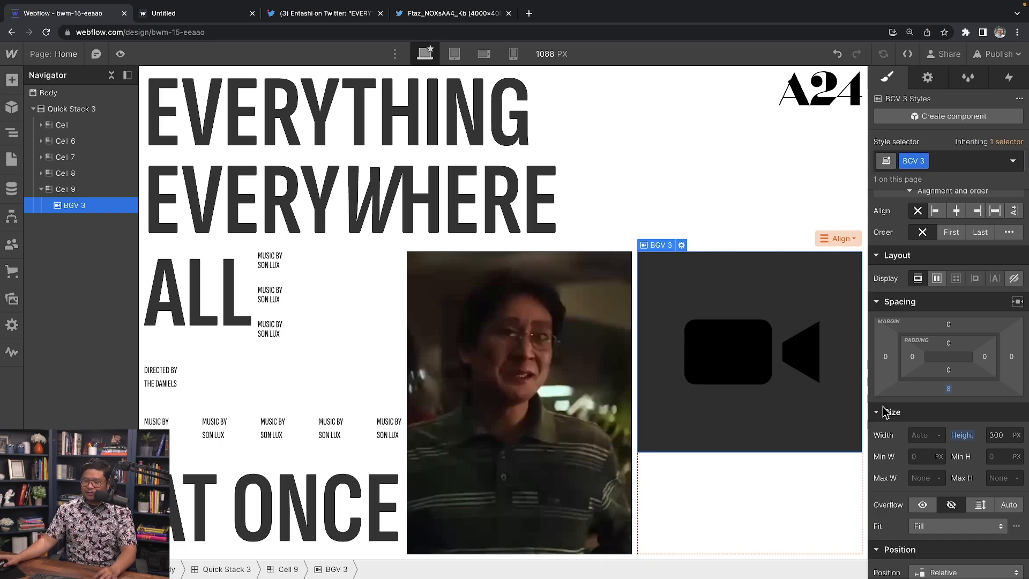
# Step: Copy the quote text from the published site preview and reselect Cell 9 for new content
pyautogui.click(765, 513)
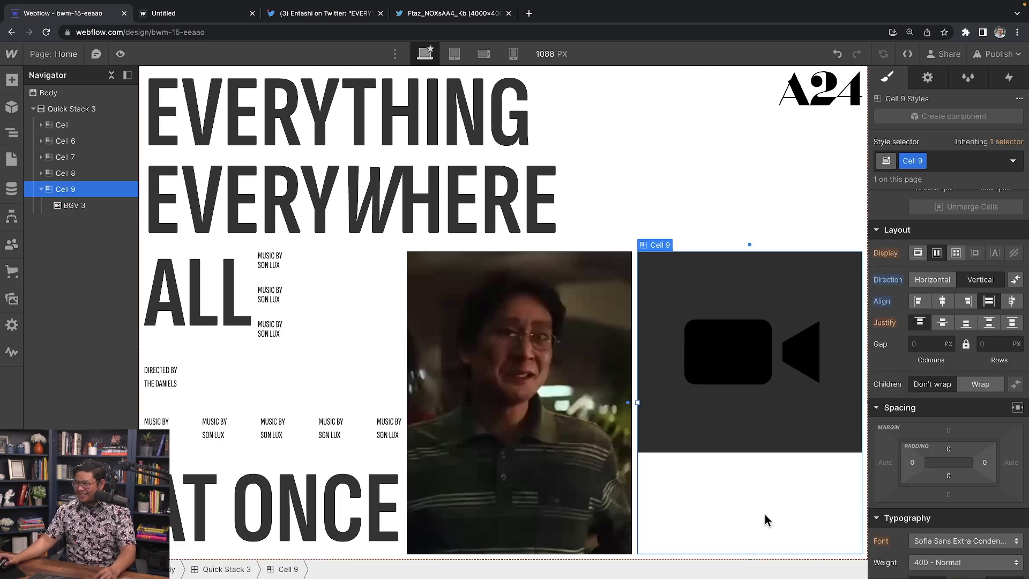
pyautogui.click(173, 15)
pyautogui.moveTo(845, 475); pyautogui.dragTo(805, 442)
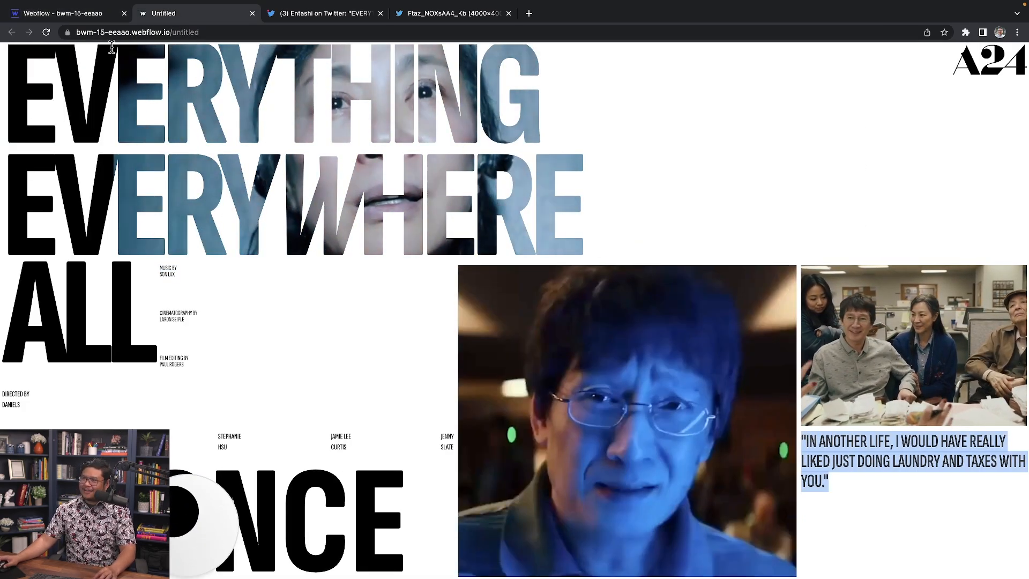
pyautogui.click(98, 15)
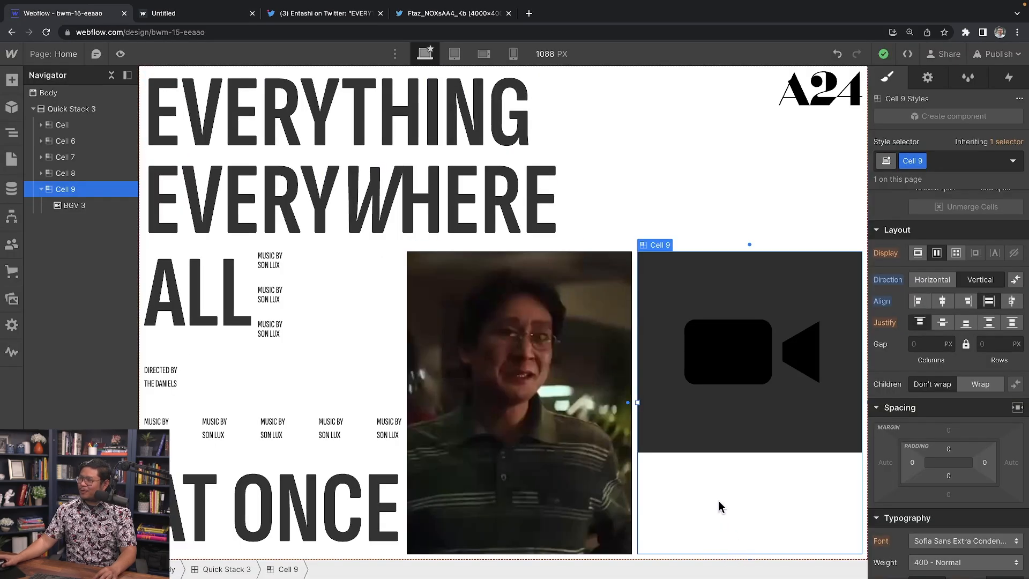
pyautogui.click(735, 413)
pyautogui.click(722, 478)
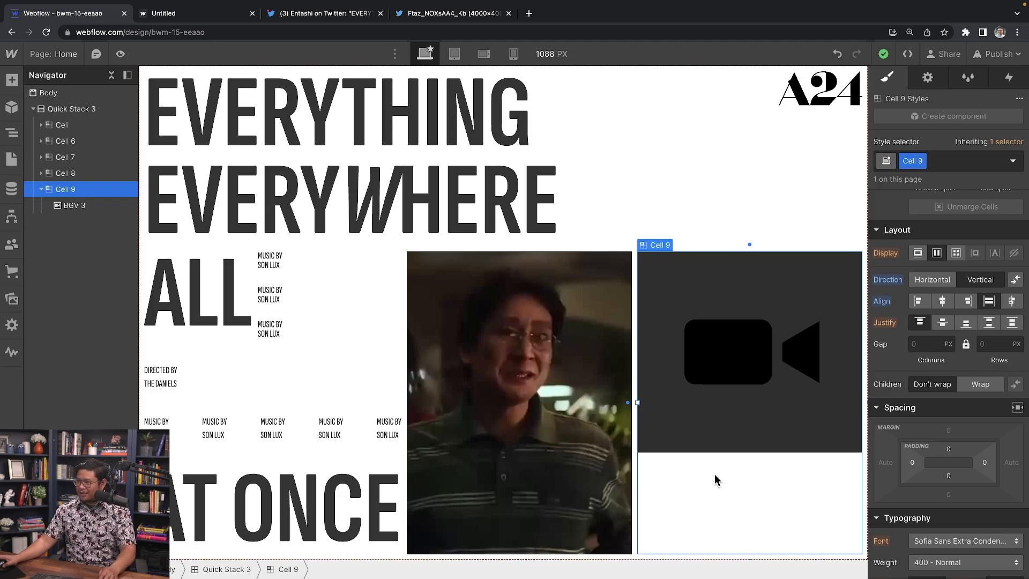
# Step: Add a Text Block under BGV 3 holding the pasted laundry-and-taxes quote, classed 'quote'
pyautogui.press('super+k')
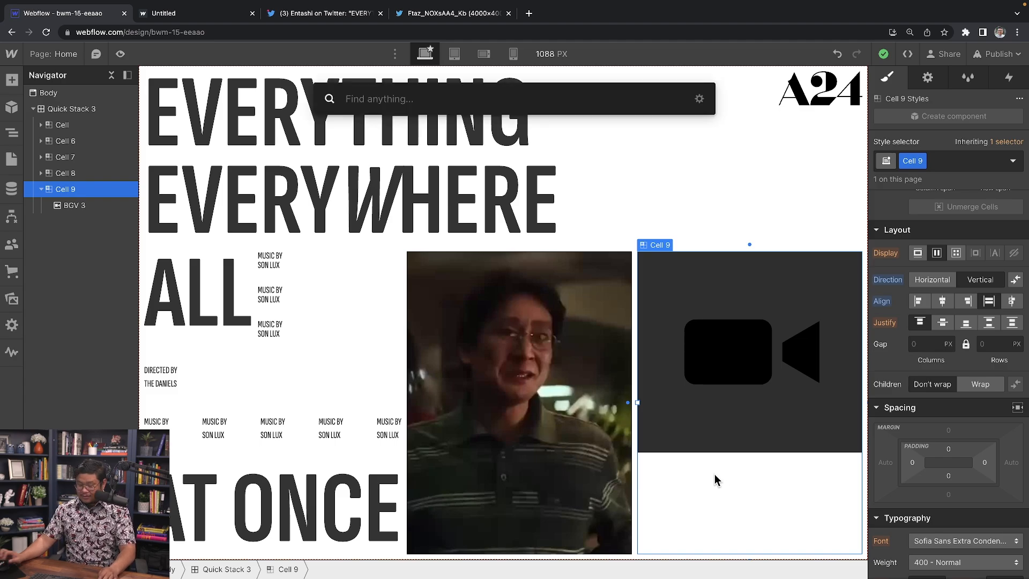
pyautogui.write('text')
pyautogui.press('Down')
pyautogui.press('Return')
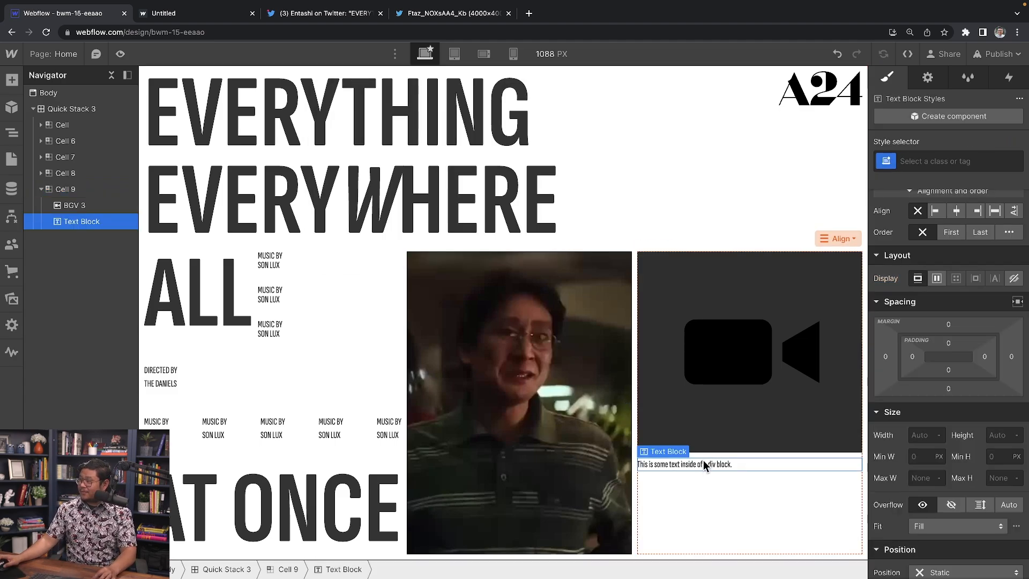
pyautogui.doubleClick(698, 469)
pyautogui.press('super+a')
pyautogui.write('"IN ANOTHER LIFE, I WOULD HAVE REALLY LIKED JUST DOING LAUNDRY AND TAXES WITH YOU."')
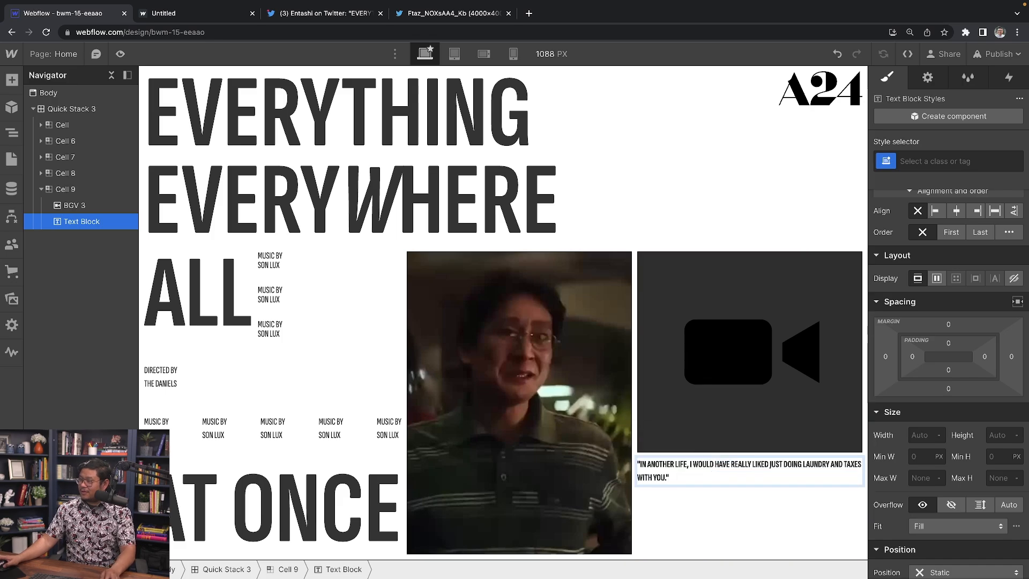
pyautogui.press('Escape')
pyautogui.click(929, 162)
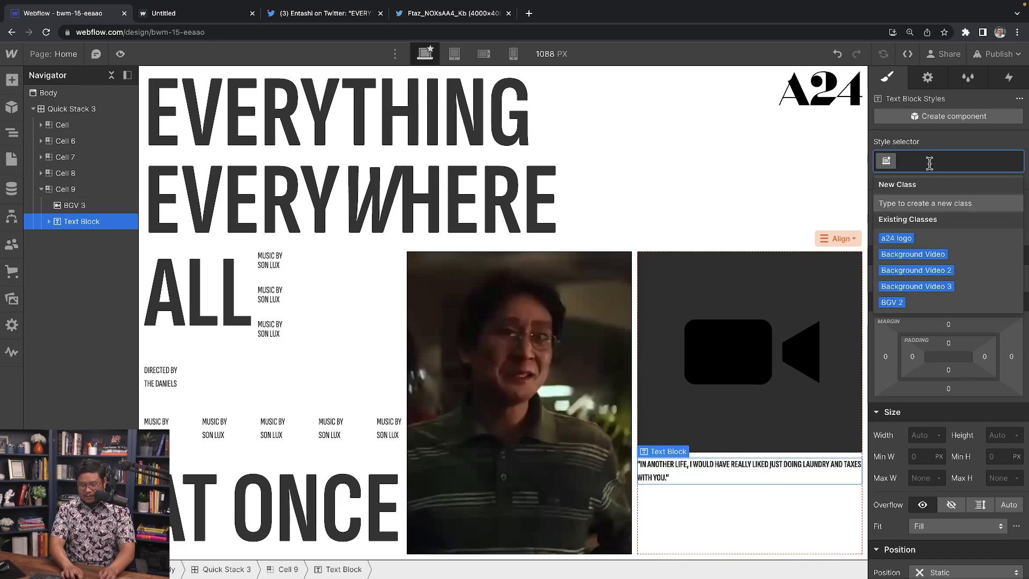
pyautogui.write('quote')
pyautogui.press('Return')
# Step: Set the quote's font size to 3 VW and its line height to 3 VW
pyautogui.scroll(-3, 976, 327)
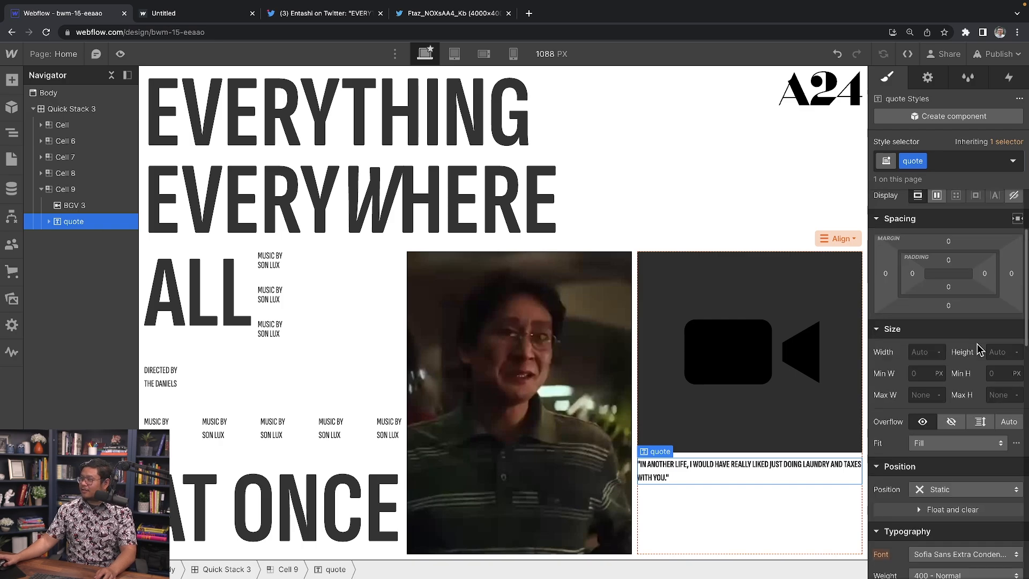
pyautogui.scroll(-3, 978, 354)
pyautogui.click(928, 486)
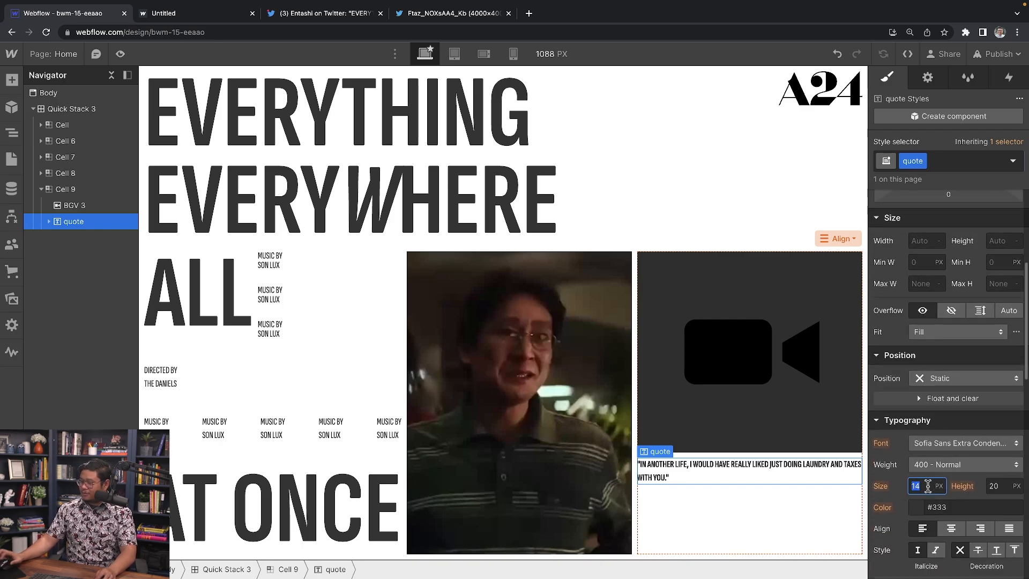
pyautogui.press('Up')
pyautogui.press('Up')
pyautogui.press('Up')
pyautogui.press('Up')
pyautogui.press('Up')
pyautogui.press('Up')
pyautogui.press('Up')
pyautogui.press('Up')
pyautogui.press('Up')
pyautogui.press('Up')
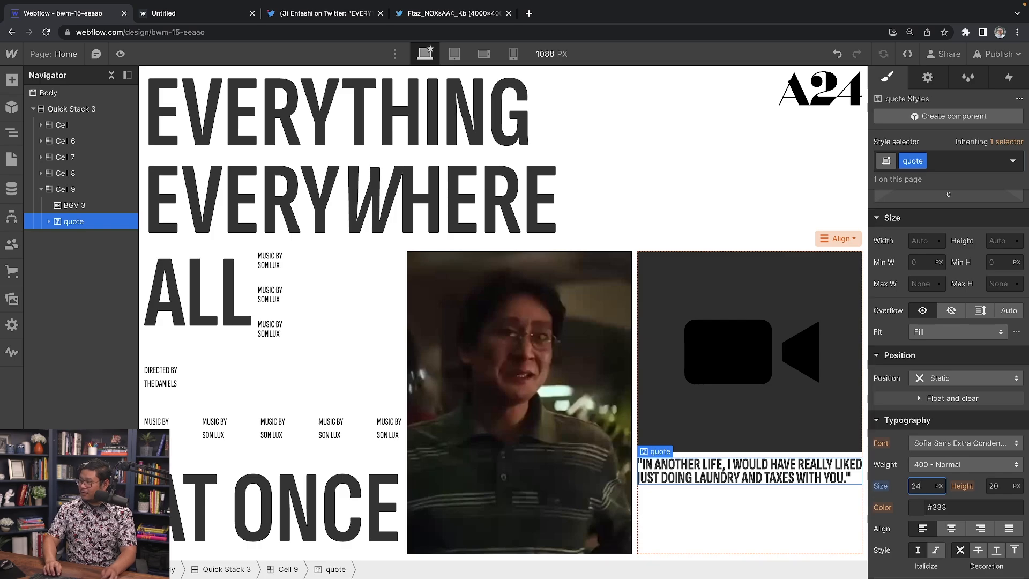
pyautogui.hotkey('shift', 'Tab')
pyautogui.press('Tab')
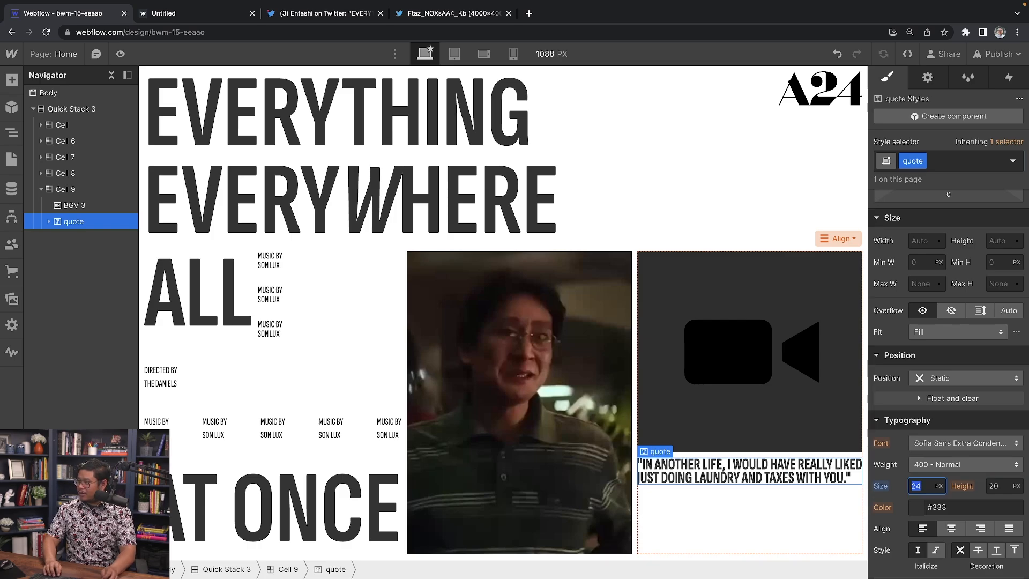
pyautogui.write('10vw')
pyautogui.press('Return')
pyautogui.press('Down')
pyautogui.press('Down')
pyautogui.press('Down')
pyautogui.press('Down')
pyautogui.press('Down')
pyautogui.press('Down')
pyautogui.press('Down')
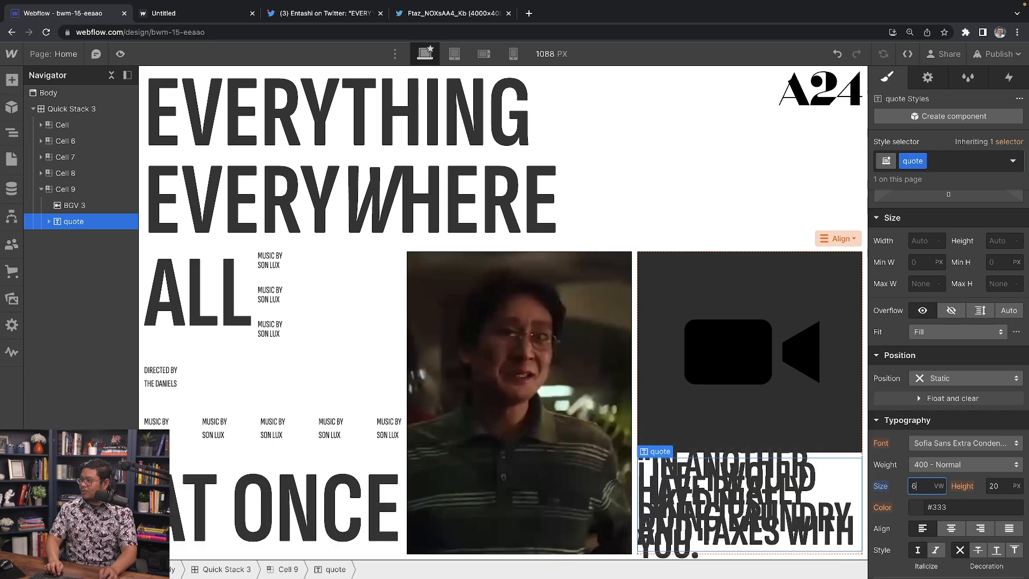
pyautogui.press('Tab')
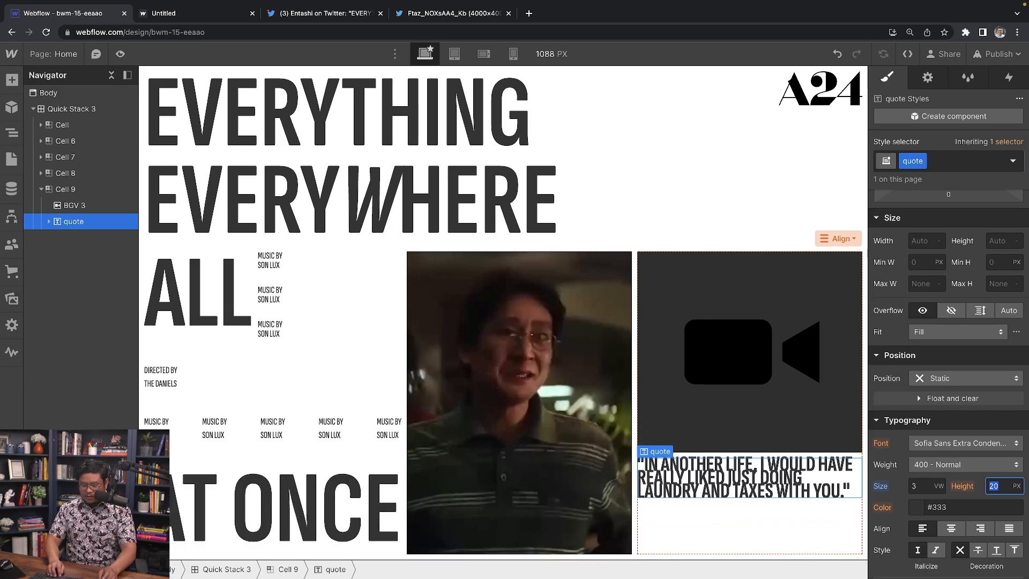
pyautogui.write('3vw')
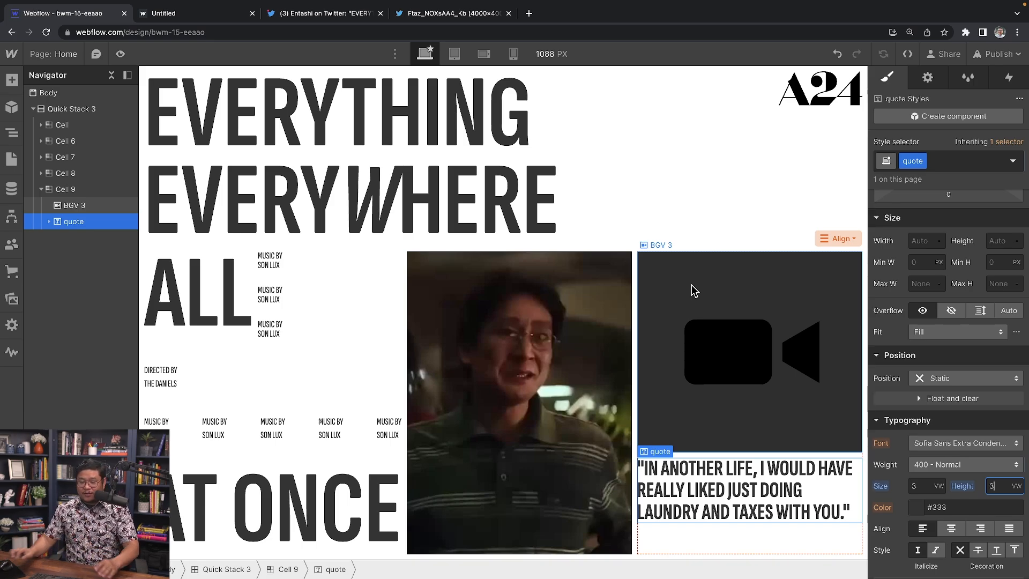
# Step: Wrap the EVERYTHING headline in a new Div Block and move EVERYWHERE into it
pyautogui.click(547, 172)
pyautogui.click(217, 15)
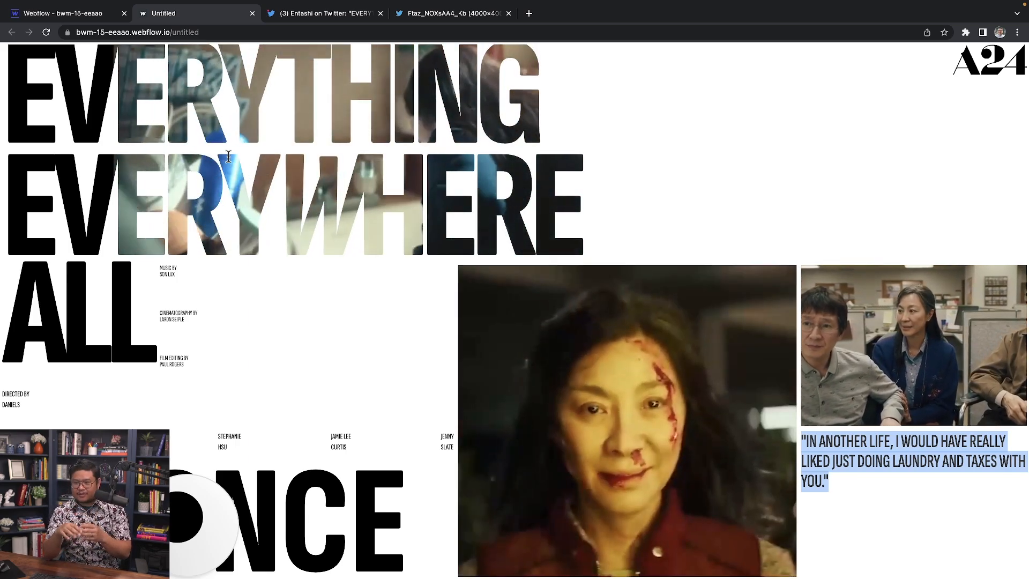
pyautogui.click(89, 20)
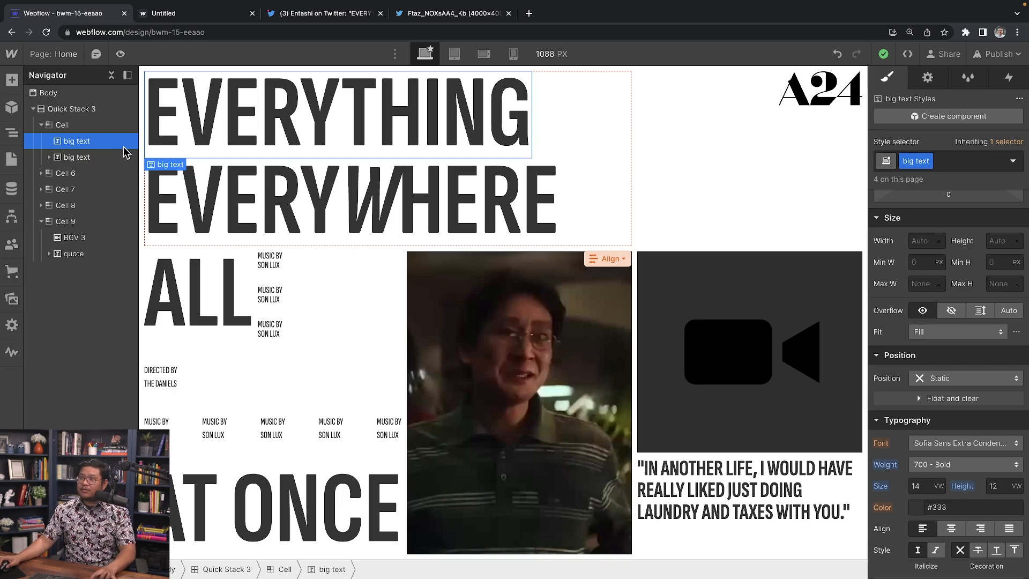
pyautogui.rightClick(155, 171)
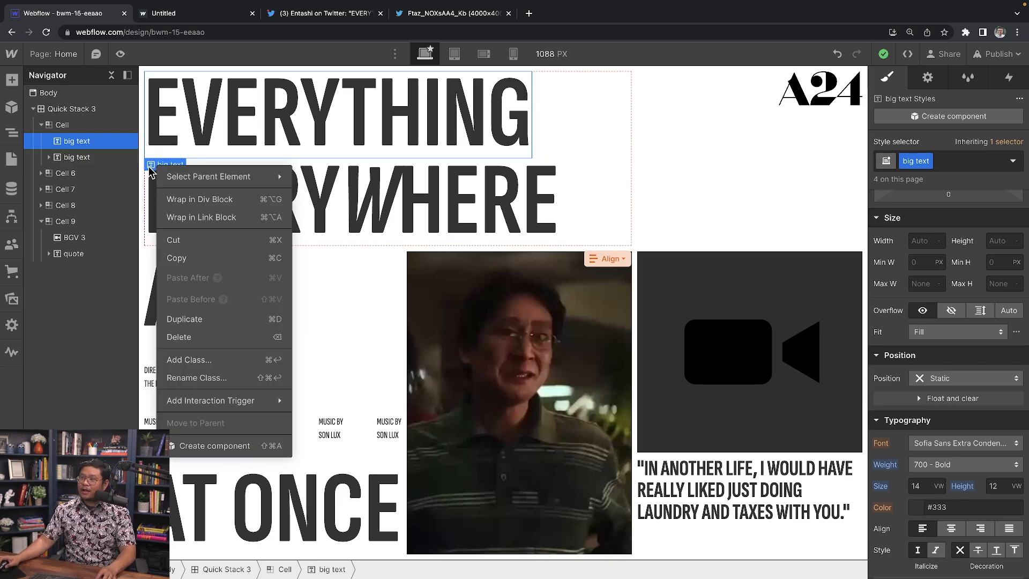
pyautogui.click(236, 208)
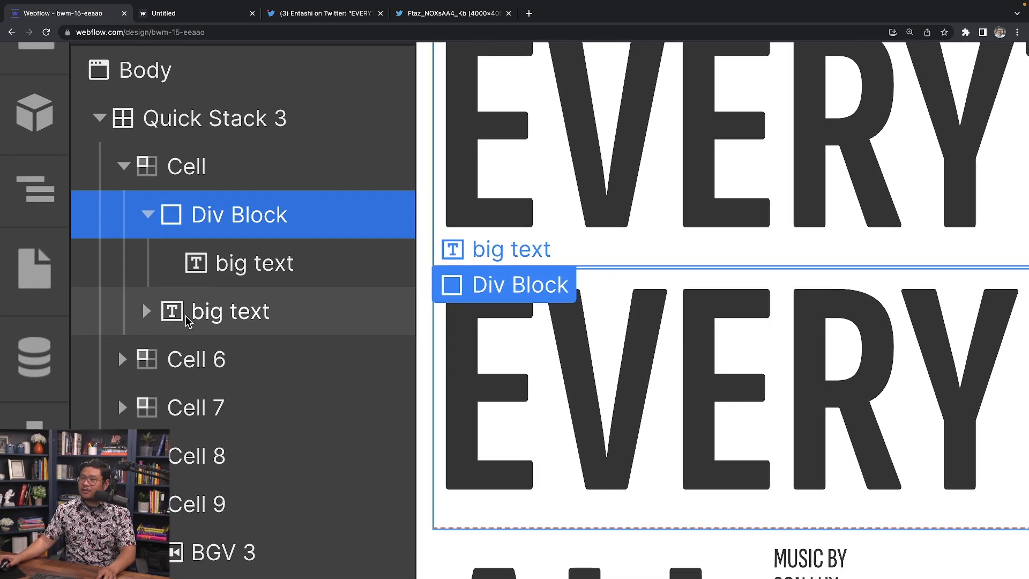
pyautogui.click(103, 174)
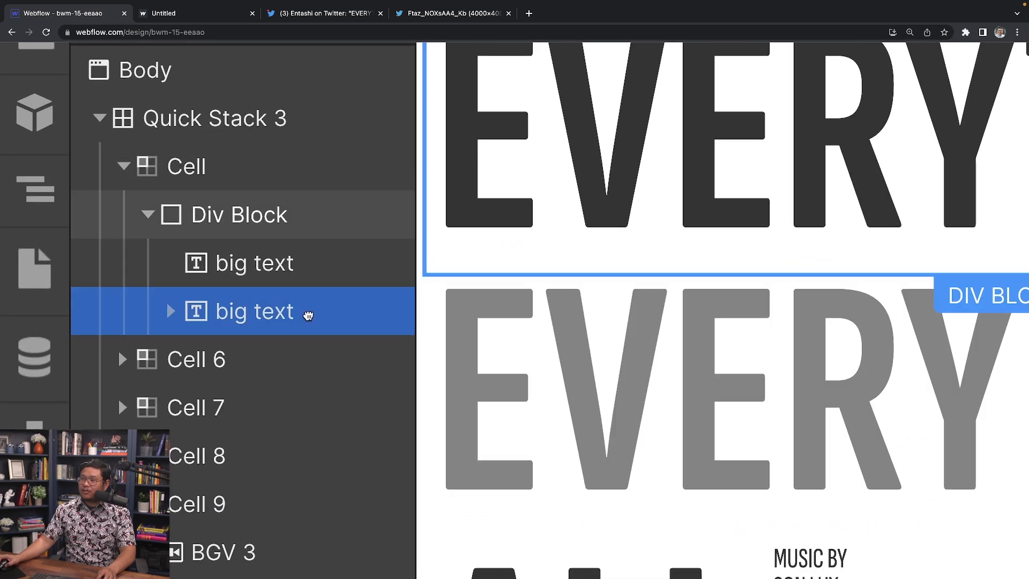
pyautogui.moveTo(308, 316); pyautogui.dragTo(312, 319)
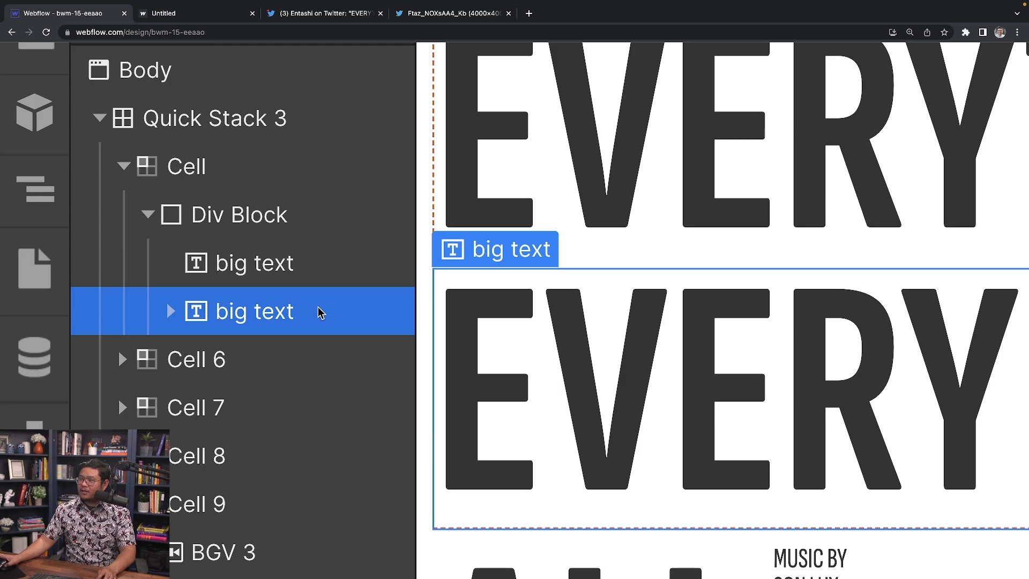
pyautogui.click(271, 231)
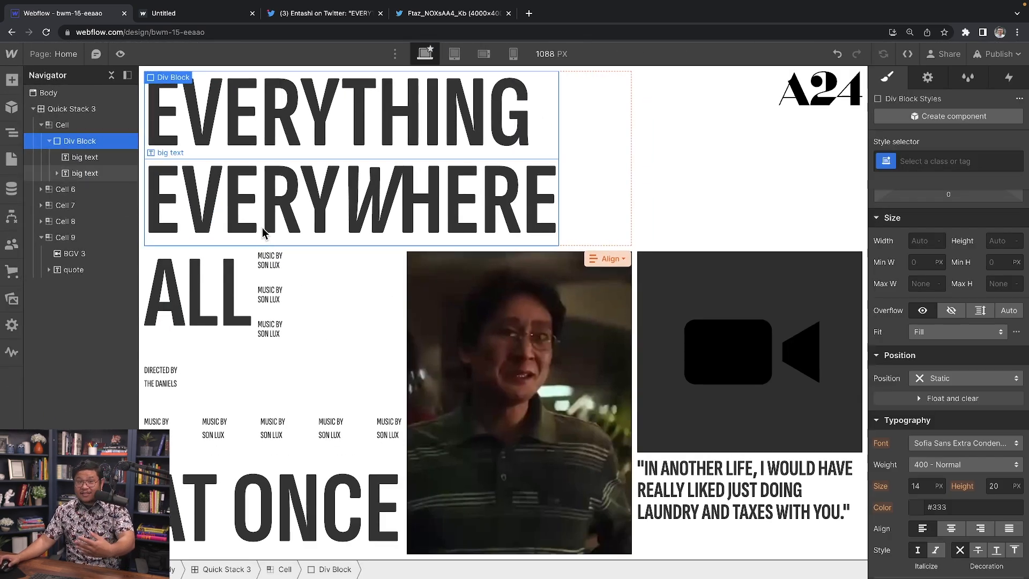
# Step: Give the headline wrapper a new text-mask class with black text
pyautogui.click(930, 164)
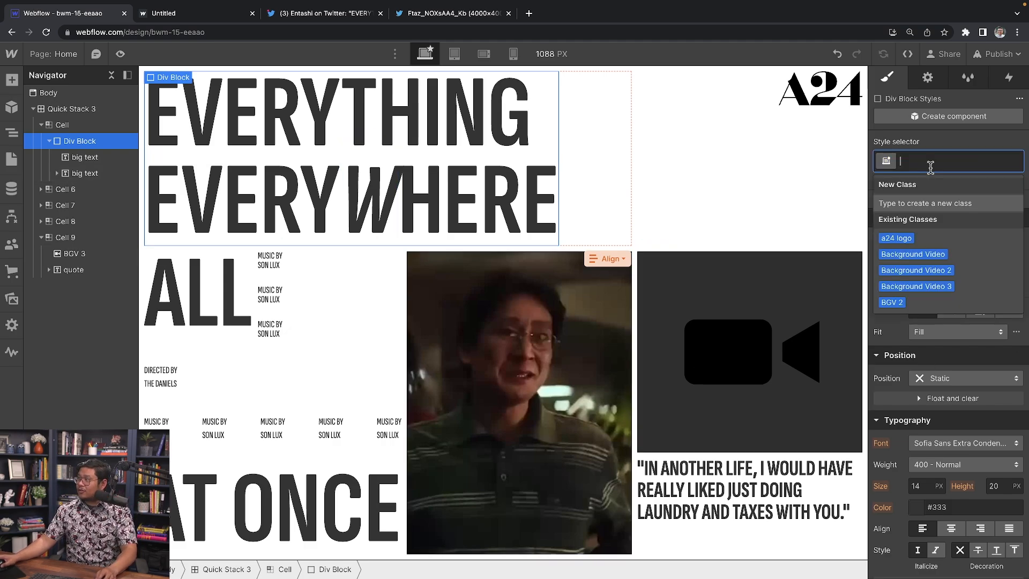
pyautogui.write('text-mask')
pyautogui.press('Return')
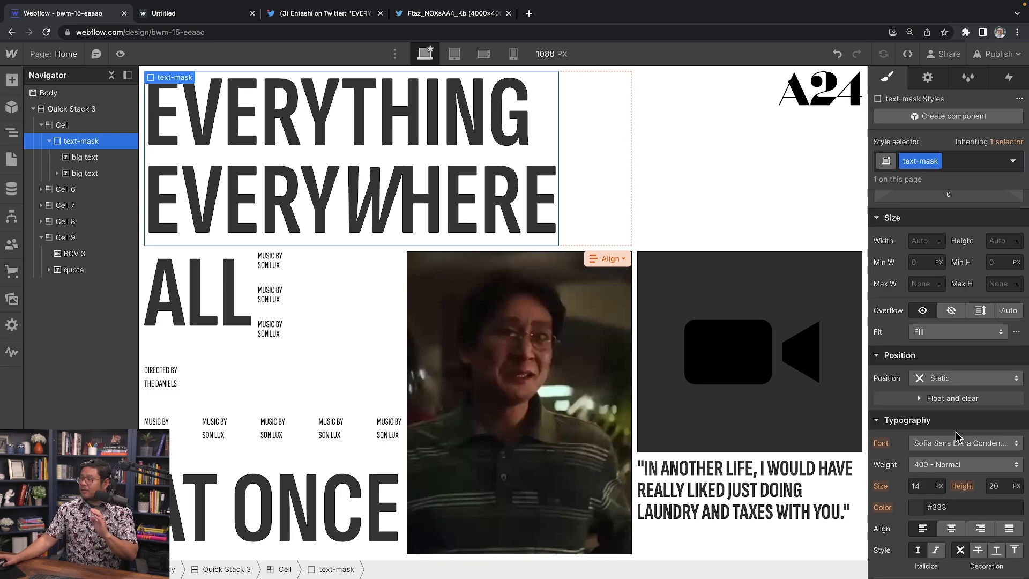
pyautogui.scroll(-1, 957, 437)
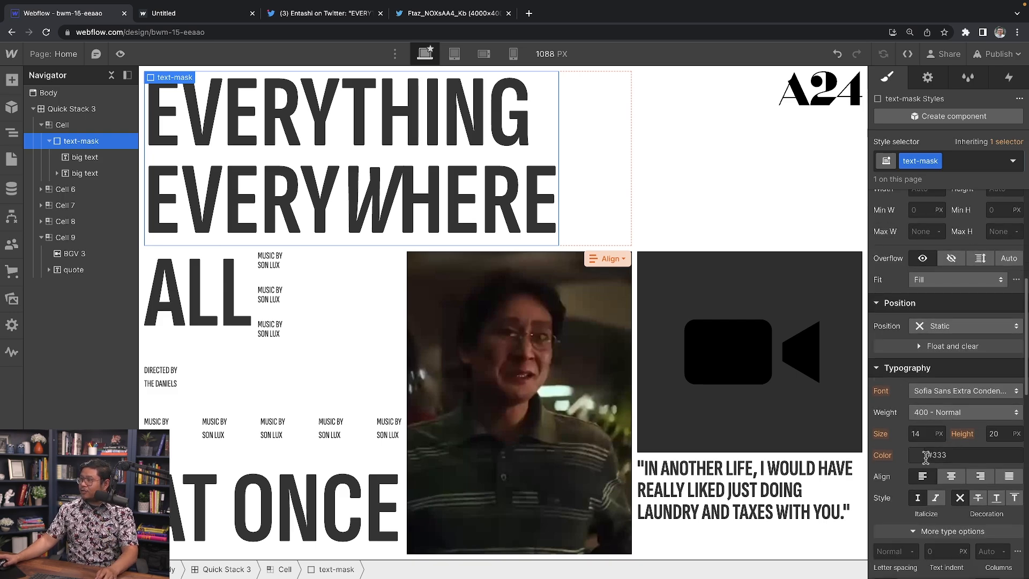
pyautogui.click(251, 185)
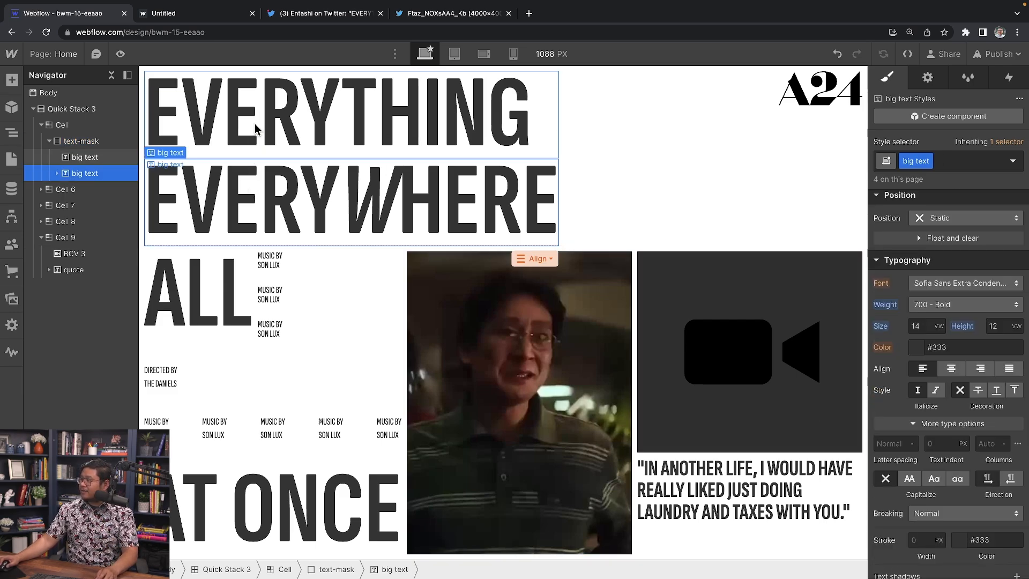
pyautogui.click(153, 142)
pyautogui.click(107, 141)
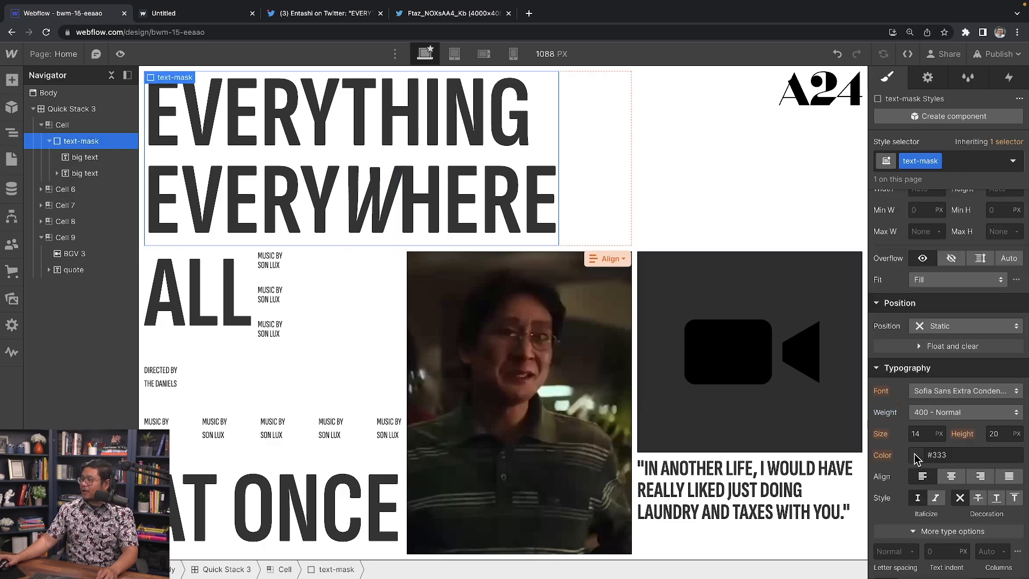
pyautogui.click(915, 454)
pyautogui.moveTo(902, 288); pyautogui.dragTo(784, 392)
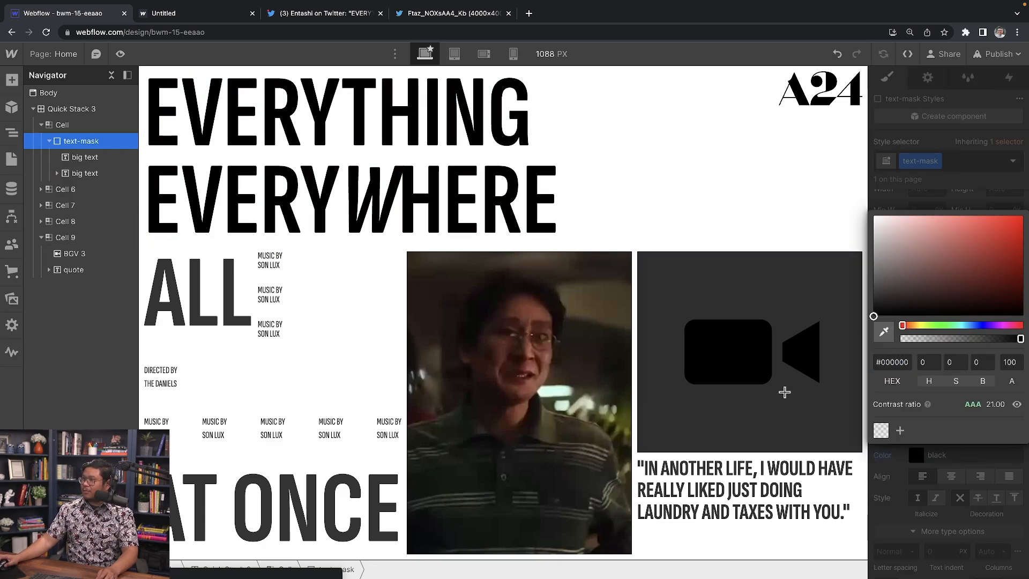
pyautogui.click(930, 156)
# Step: Set the text-mask background colour to white
pyautogui.scroll(-1, 961, 370)
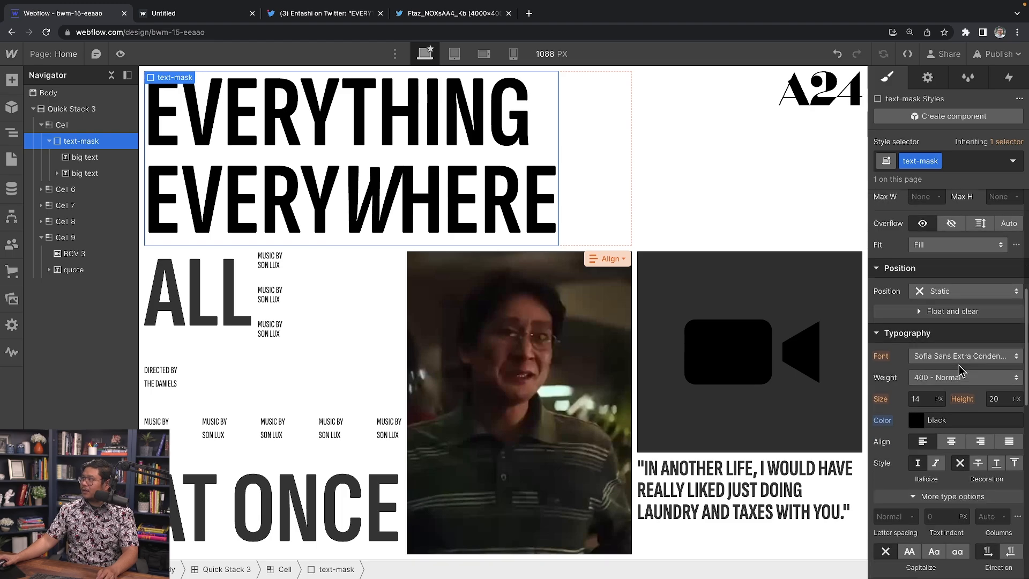
pyautogui.scroll(-6, 960, 370)
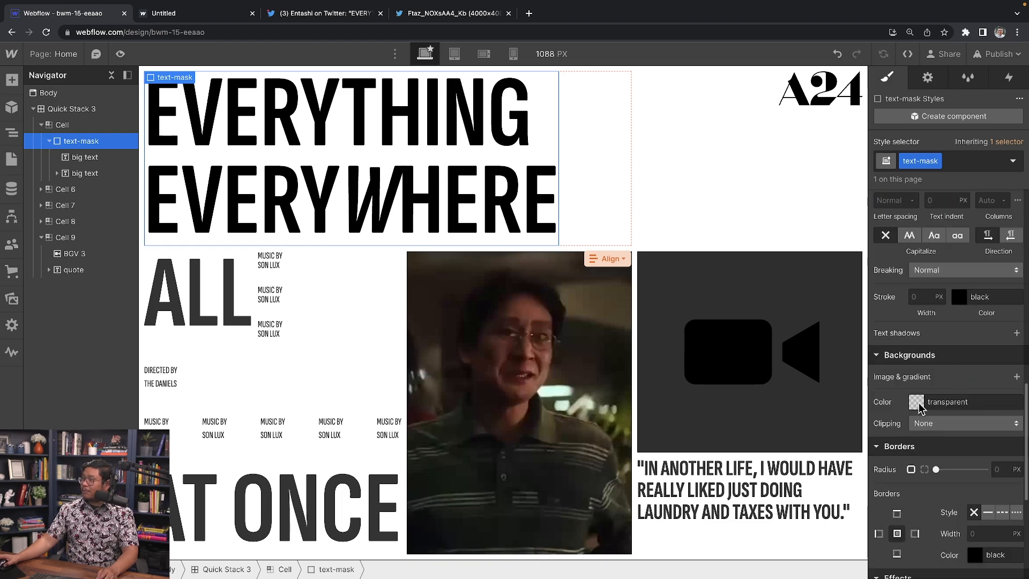
pyautogui.click(917, 403)
pyautogui.moveTo(907, 265); pyautogui.dragTo(861, 178)
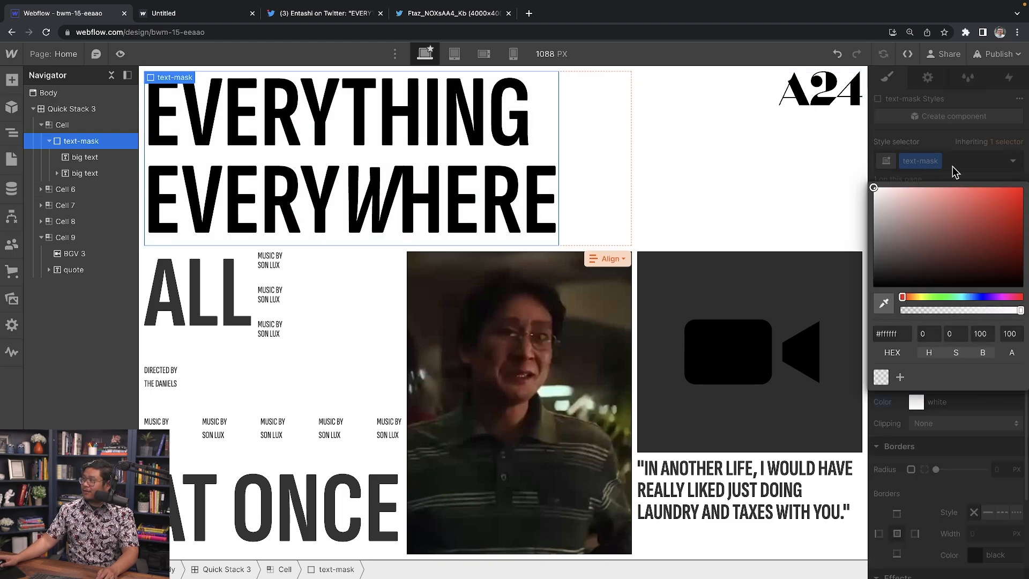
pyautogui.click(953, 168)
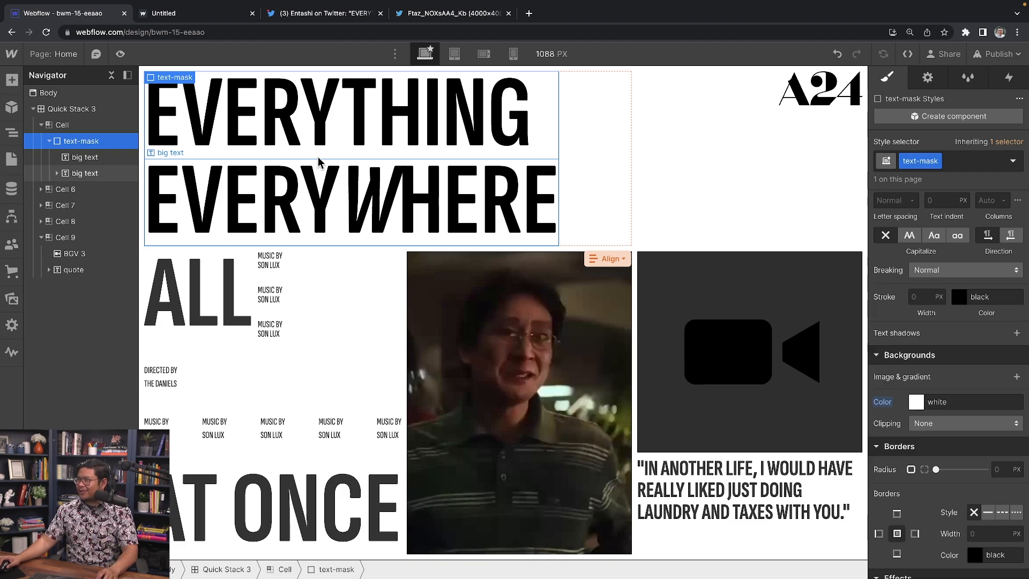
# Step: Position text-mask Relative with a z-index of 1
pyautogui.scroll(2, 974, 351)
pyautogui.scroll(6, 974, 351)
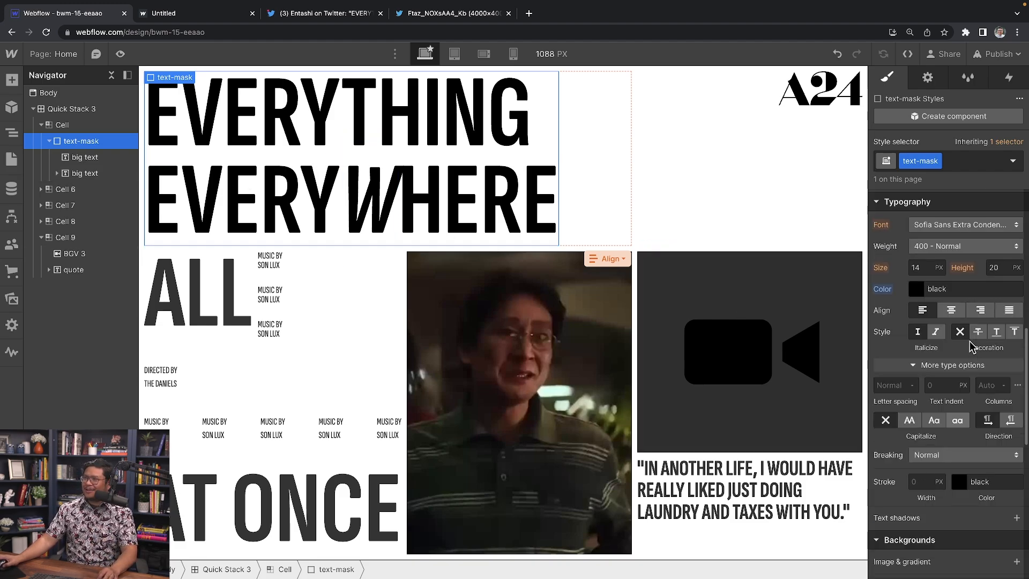
pyautogui.scroll(1, 971, 344)
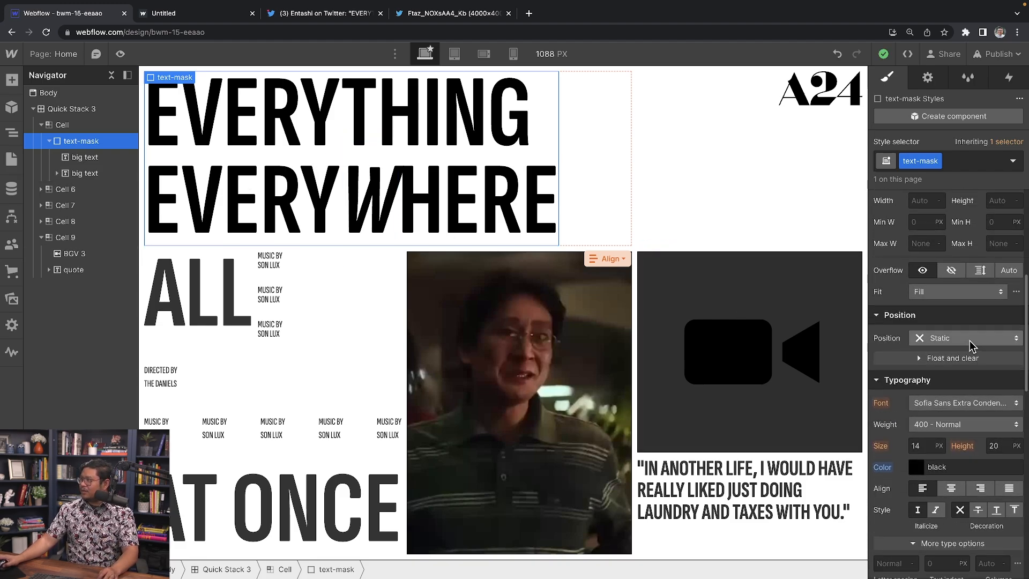
pyautogui.click(946, 323)
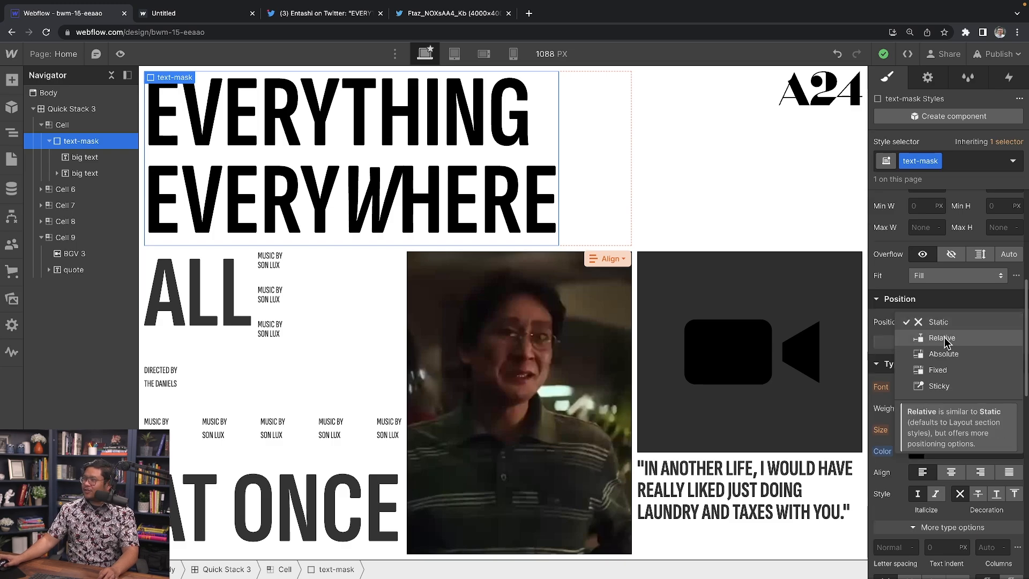
pyautogui.click(945, 336)
pyautogui.click(1001, 393)
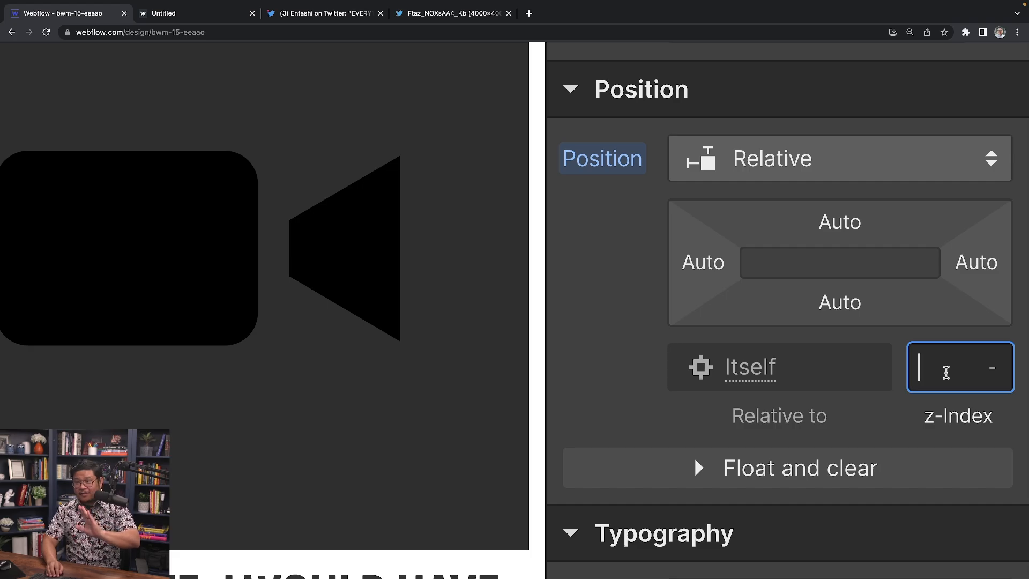
pyautogui.write('1')
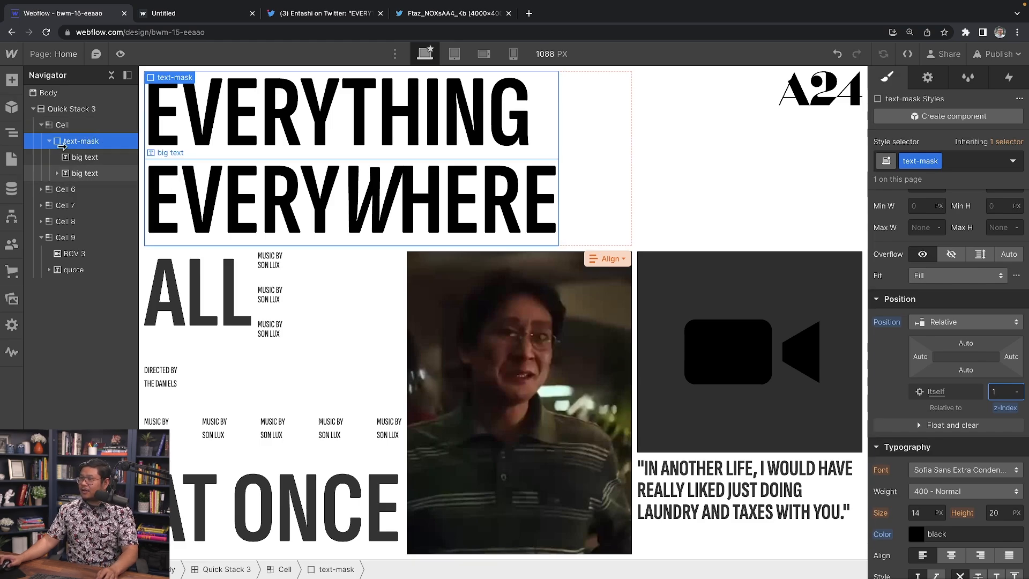
# Step: Insert a new Div Block into the Cell and move it above text-mask
pyautogui.click(75, 128)
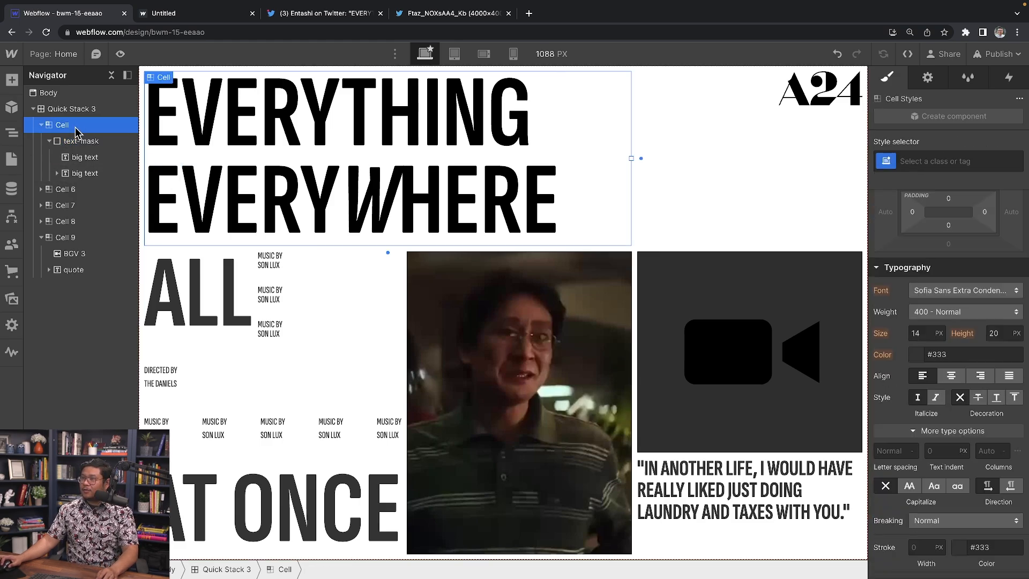
pyautogui.press('super+e')
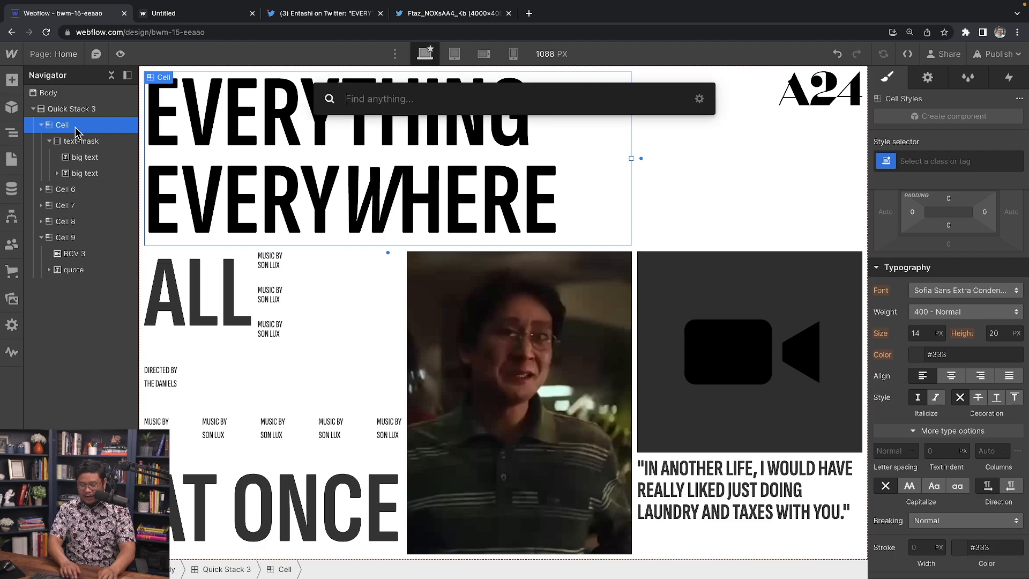
pyautogui.write('div')
pyautogui.press('Return')
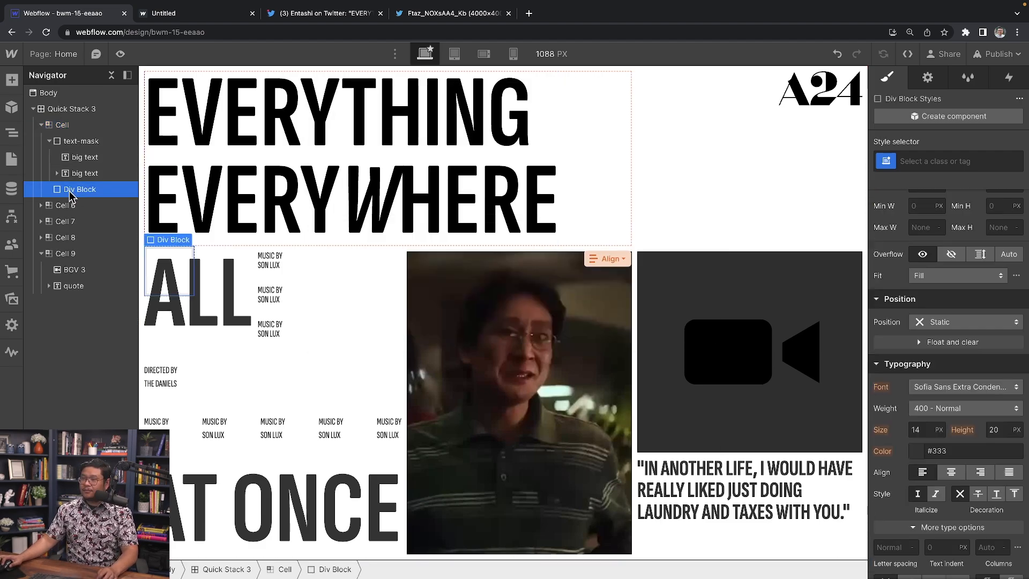
pyautogui.moveTo(69, 191); pyautogui.dragTo(64, 140)
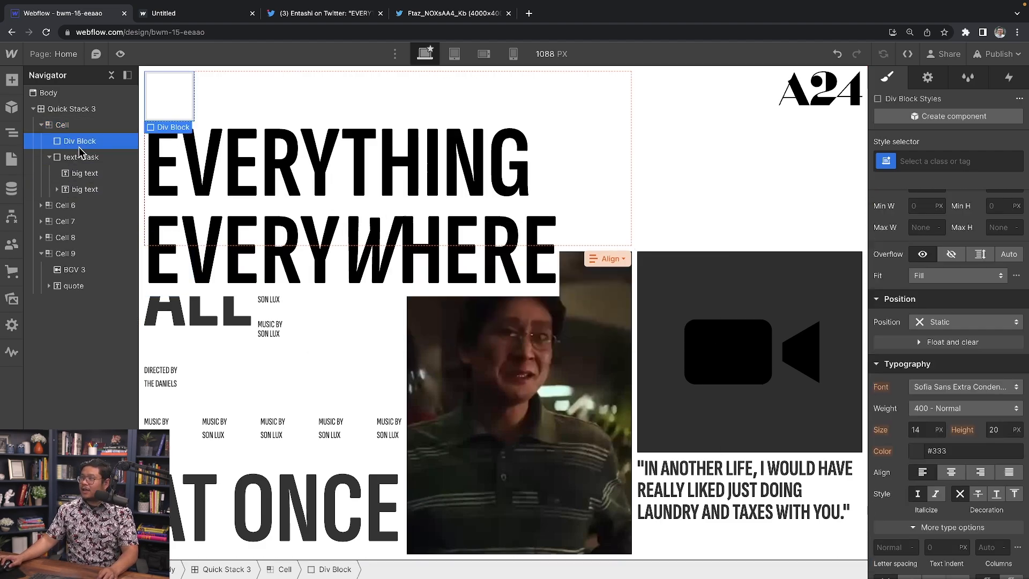
# Step: Give the new div the class 'top row' and make it Relative
pyautogui.click(947, 159)
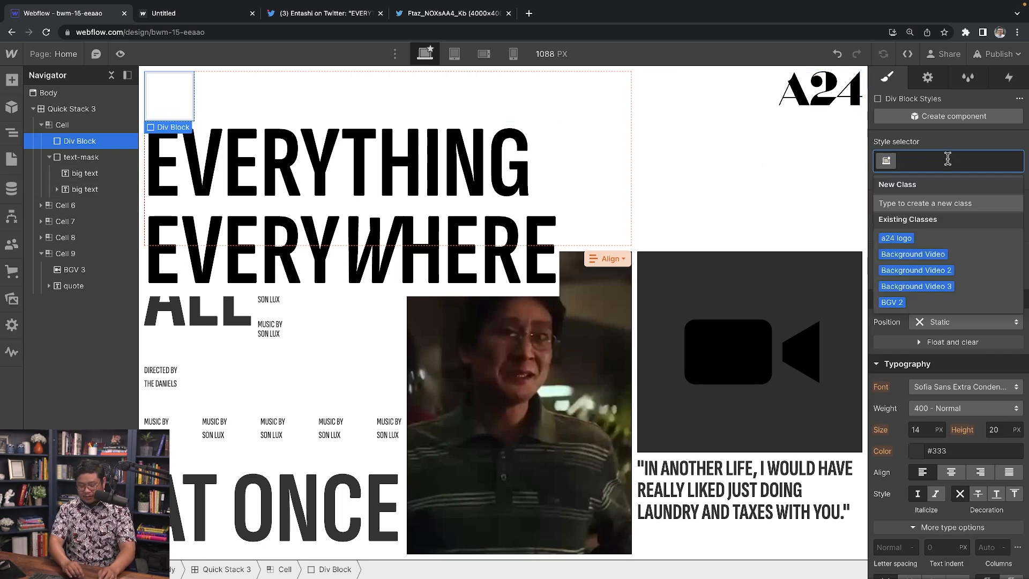
pyautogui.write('top row')
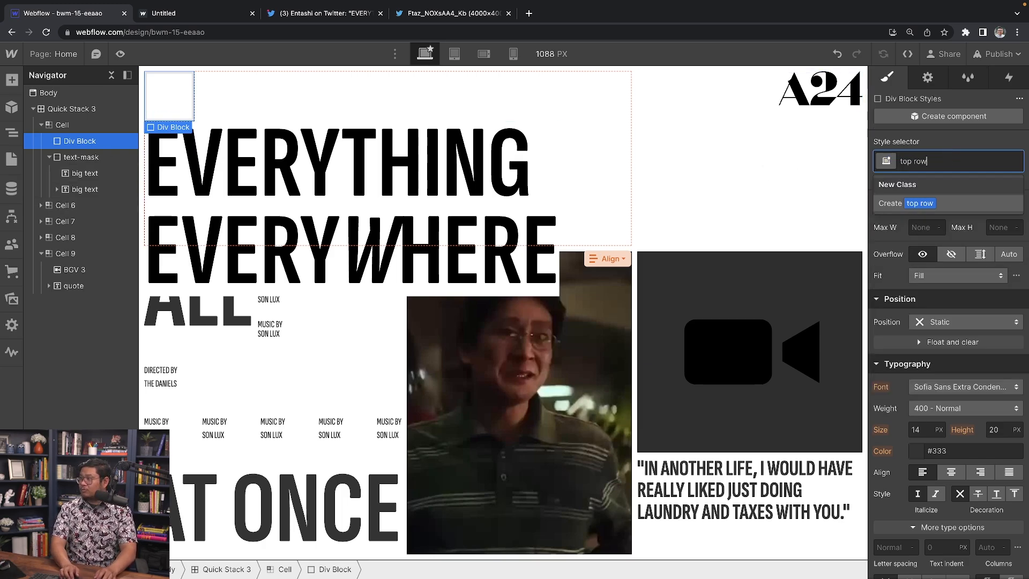
pyautogui.press('Return')
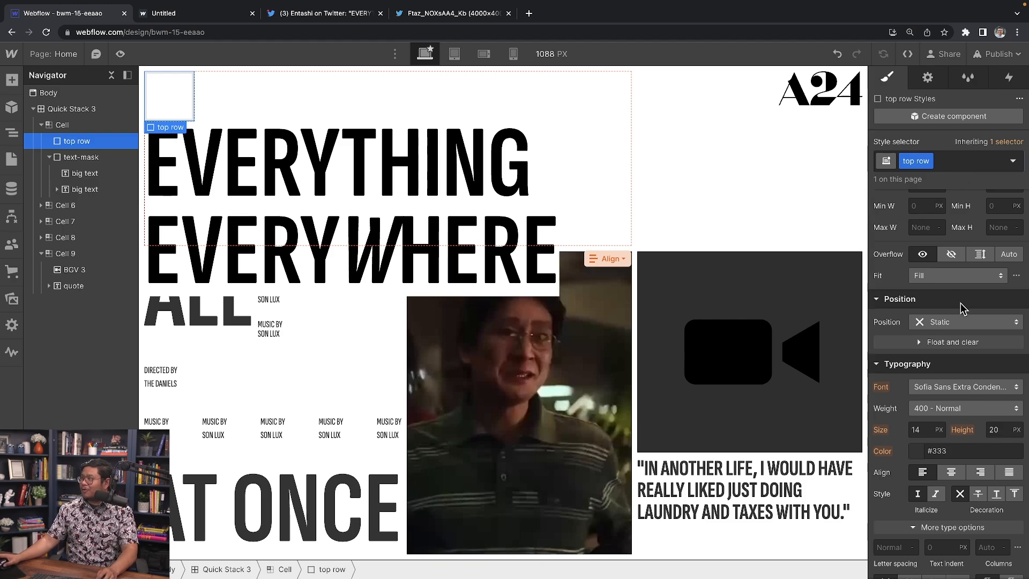
pyautogui.click(938, 323)
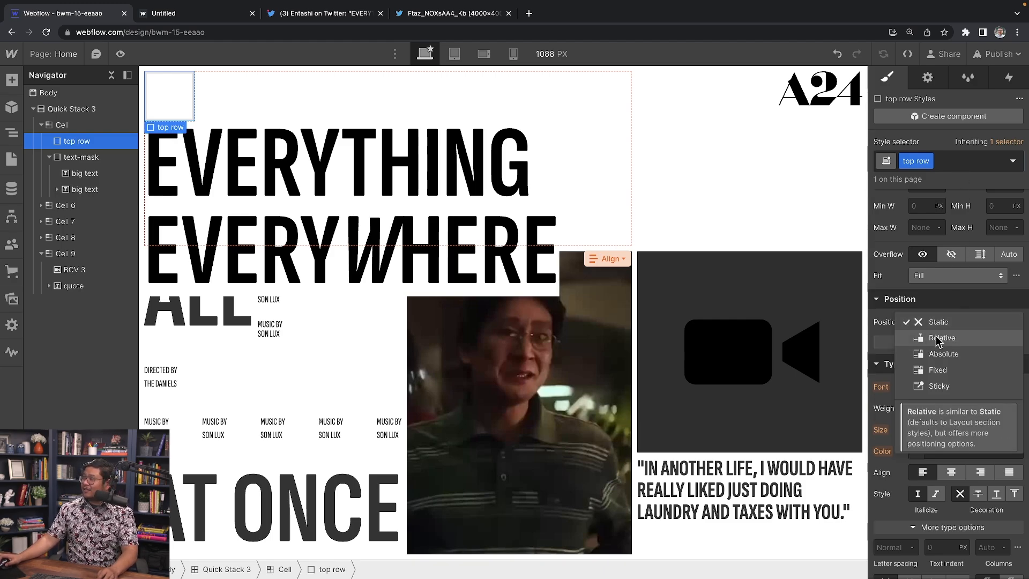
pyautogui.click(938, 338)
# Step: Set top row's width and height to 100%
pyautogui.scroll(5, 993, 335)
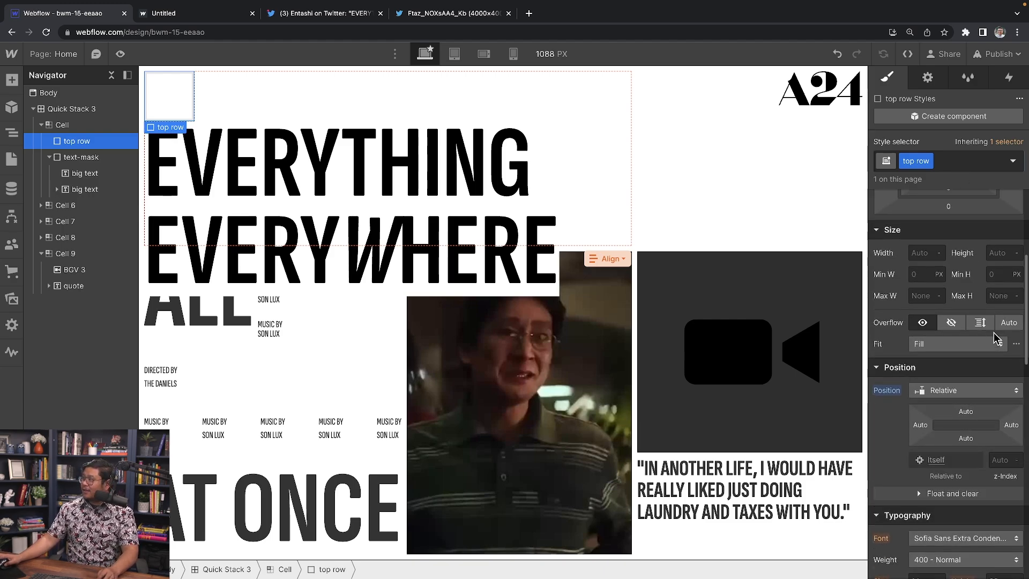
pyautogui.scroll(-6, 921, 461)
pyautogui.scroll(3, 944, 442)
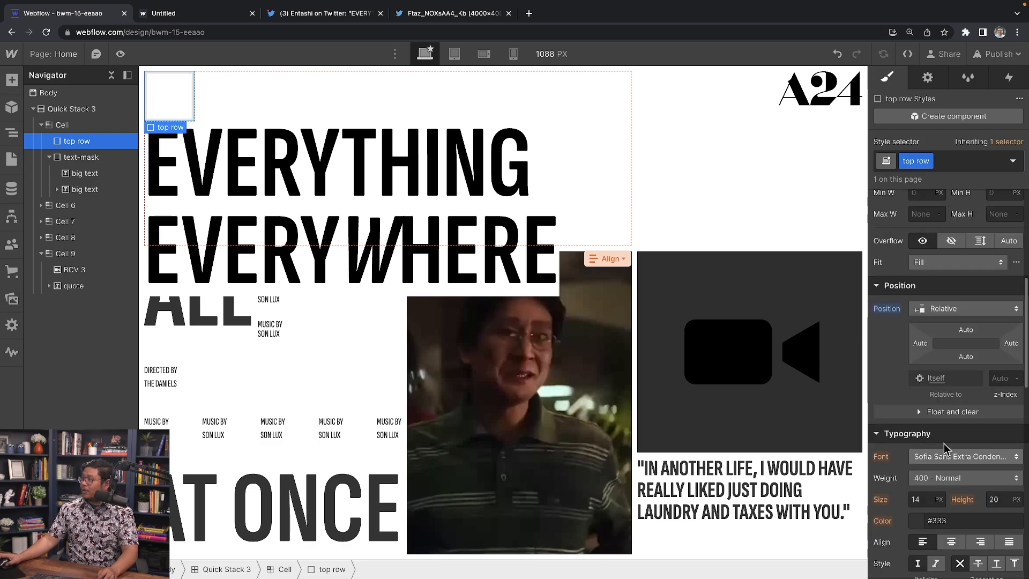
pyautogui.click(918, 307)
pyautogui.write('1')
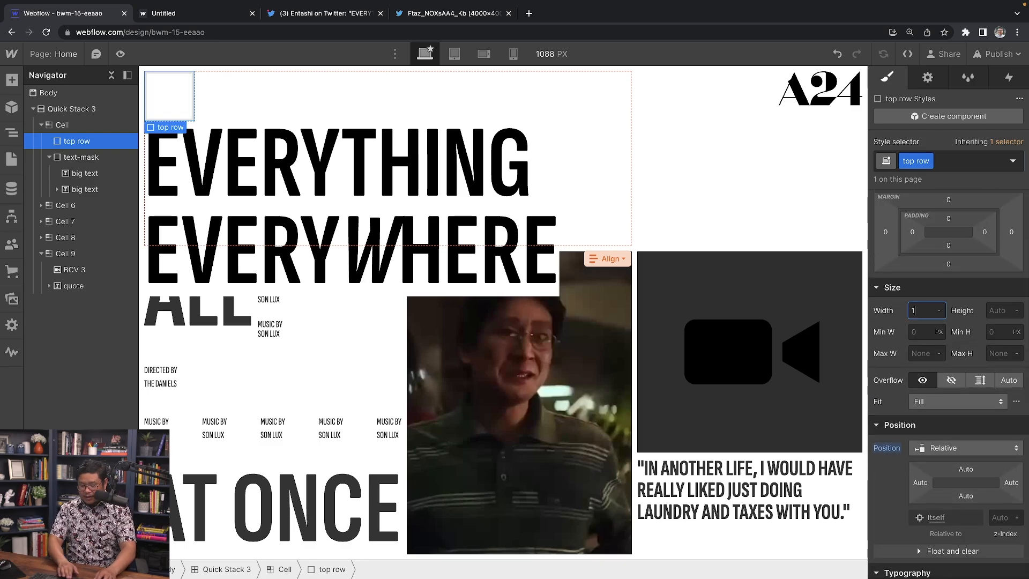
pyautogui.write('00%')
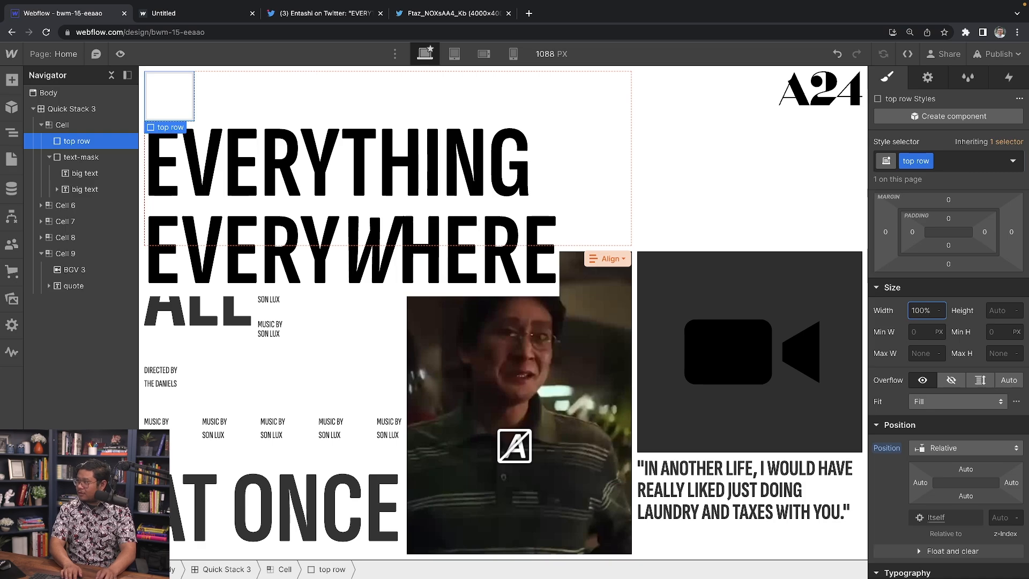
pyautogui.press('Tab')
pyautogui.write('100%')
pyautogui.press('Return')
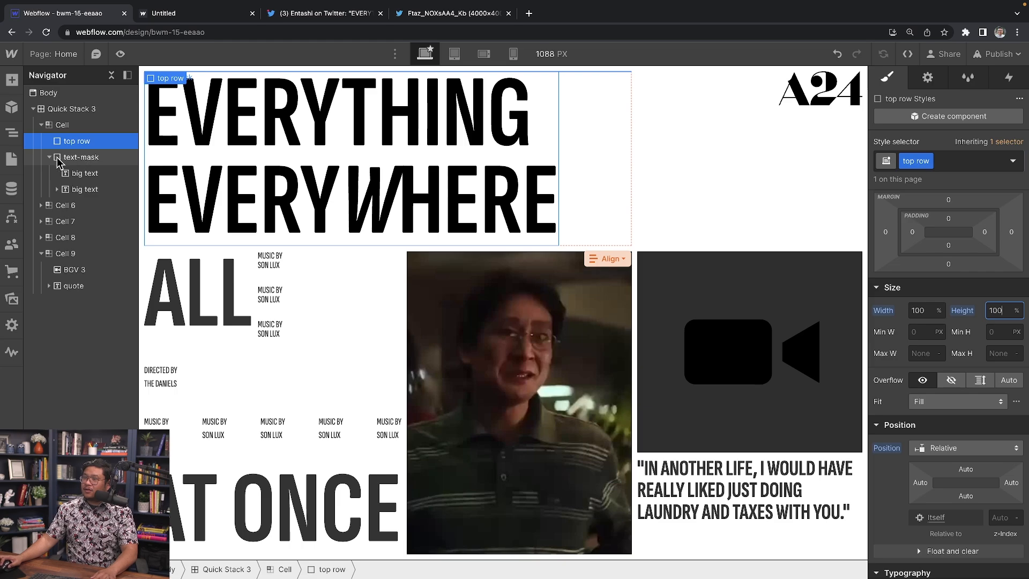
# Step: Nest text-mask inside top row and set top row's overflow to hidden
pyautogui.moveTo(59, 161); pyautogui.dragTo(80, 142)
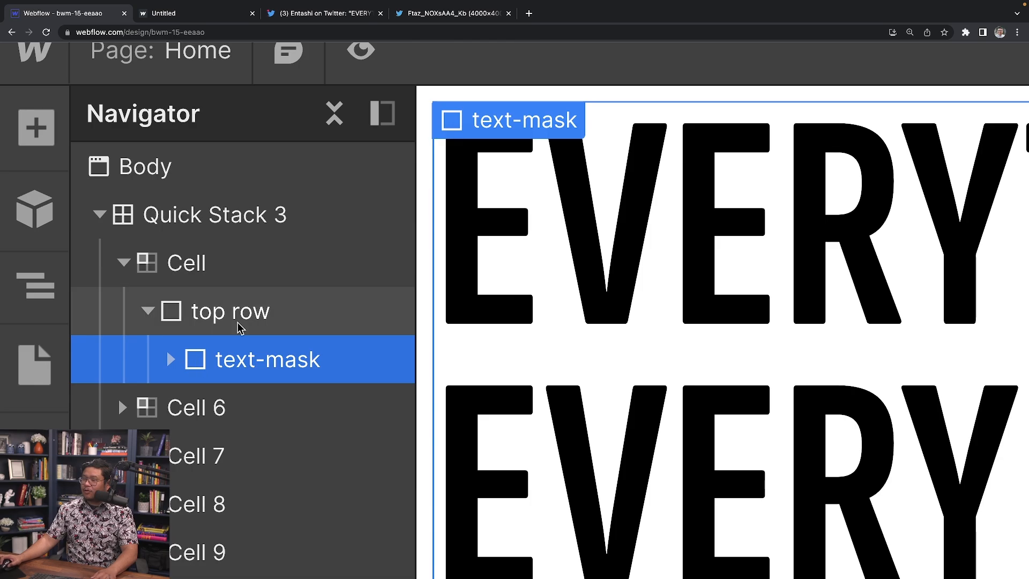
pyautogui.click(239, 326)
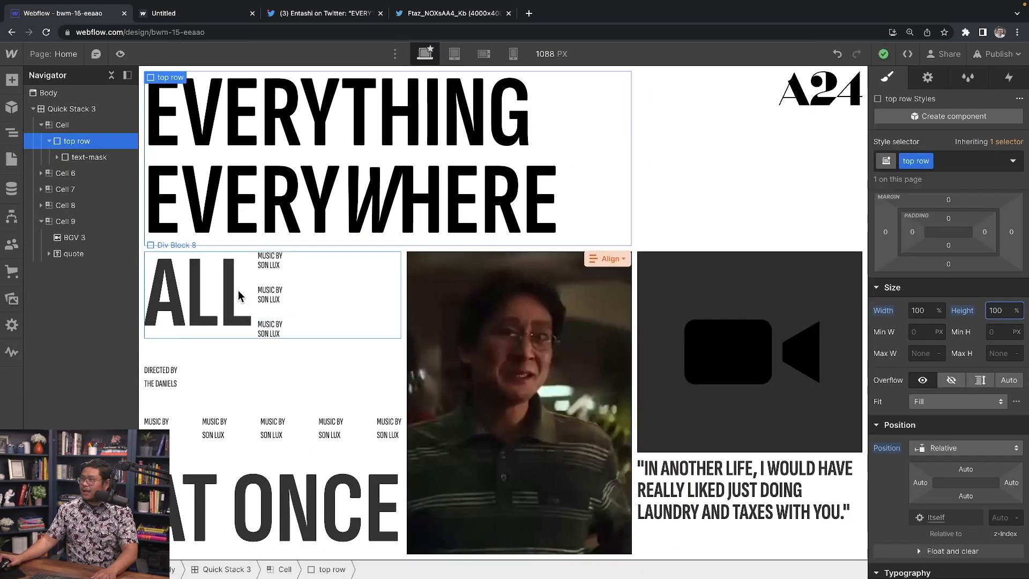
pyautogui.click(948, 386)
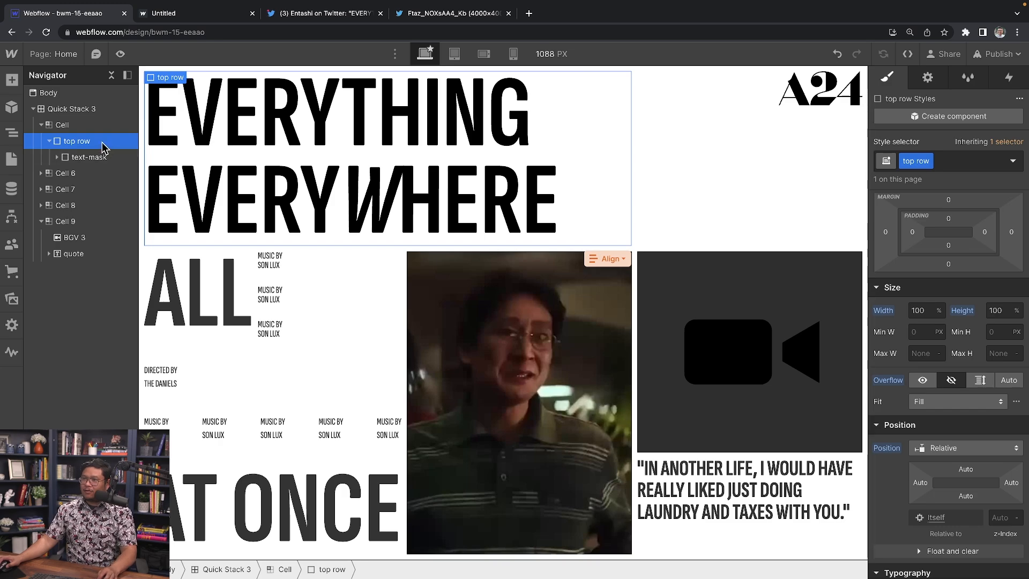
pyautogui.click(69, 55)
# Step: Copy the first Background Video from the VIDEOS page into Home, first inside top row
pyautogui.click(106, 194)
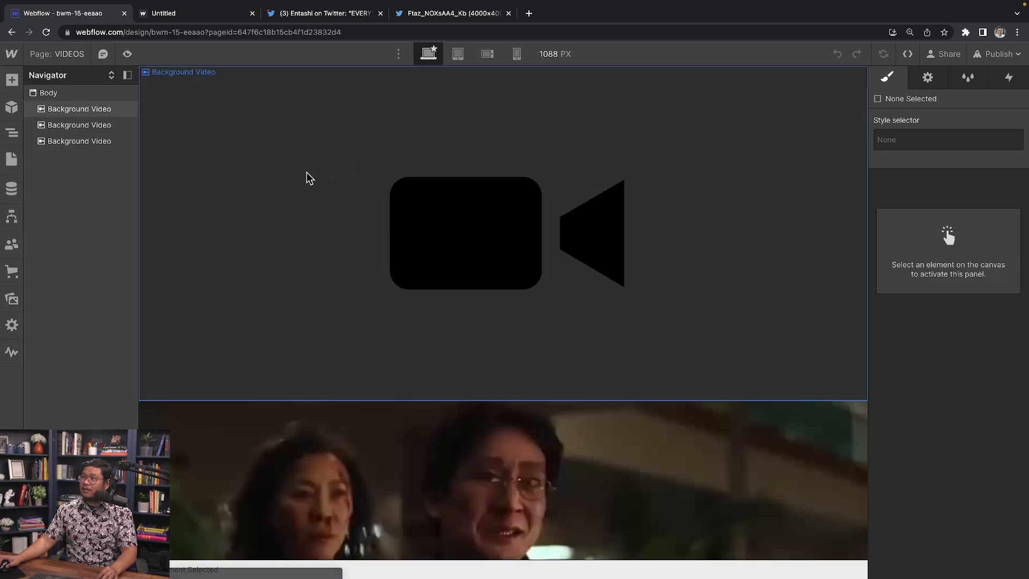
pyautogui.click(307, 173)
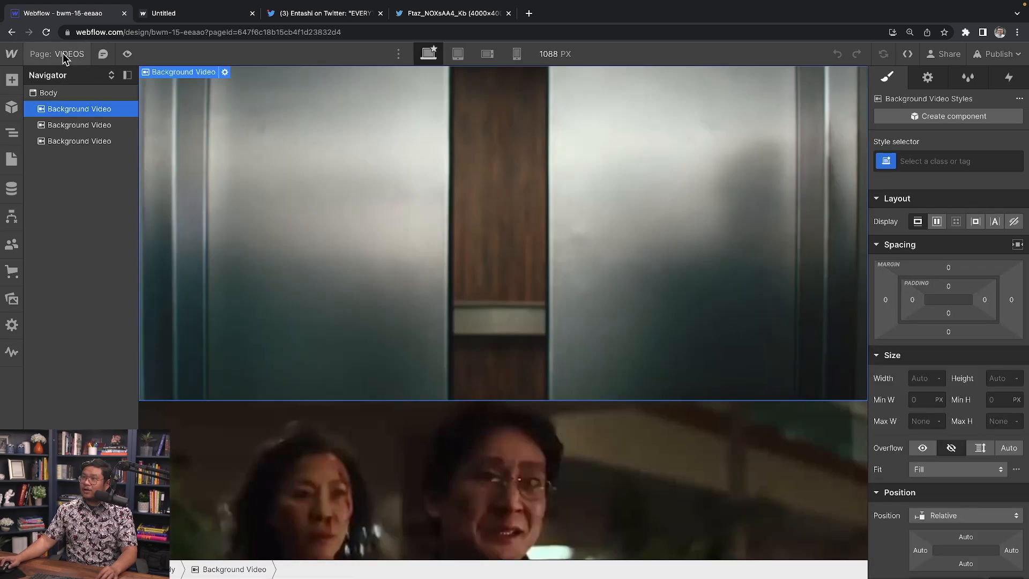
pyautogui.click(64, 55)
pyautogui.click(81, 155)
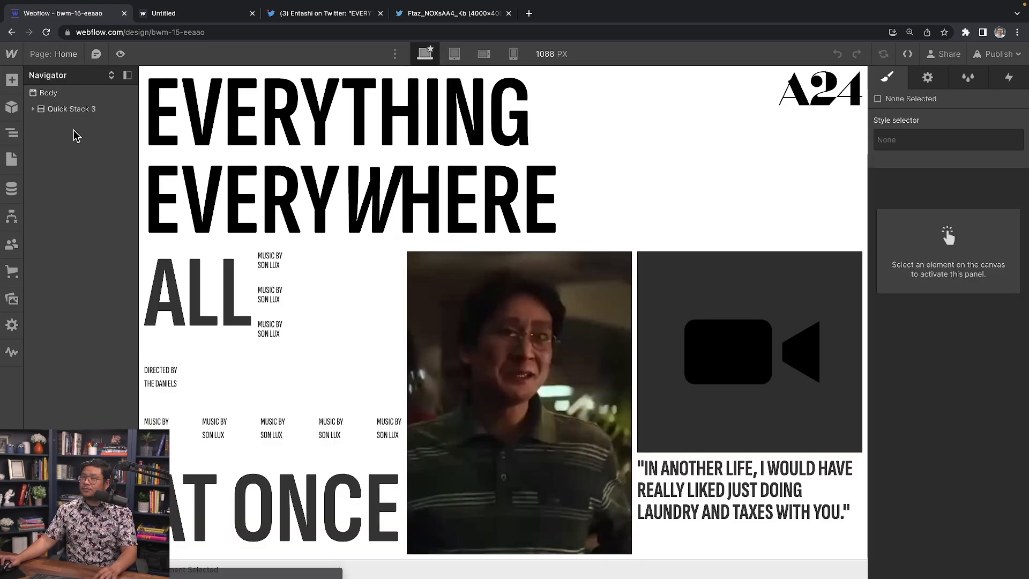
pyautogui.click(227, 143)
pyautogui.click(81, 144)
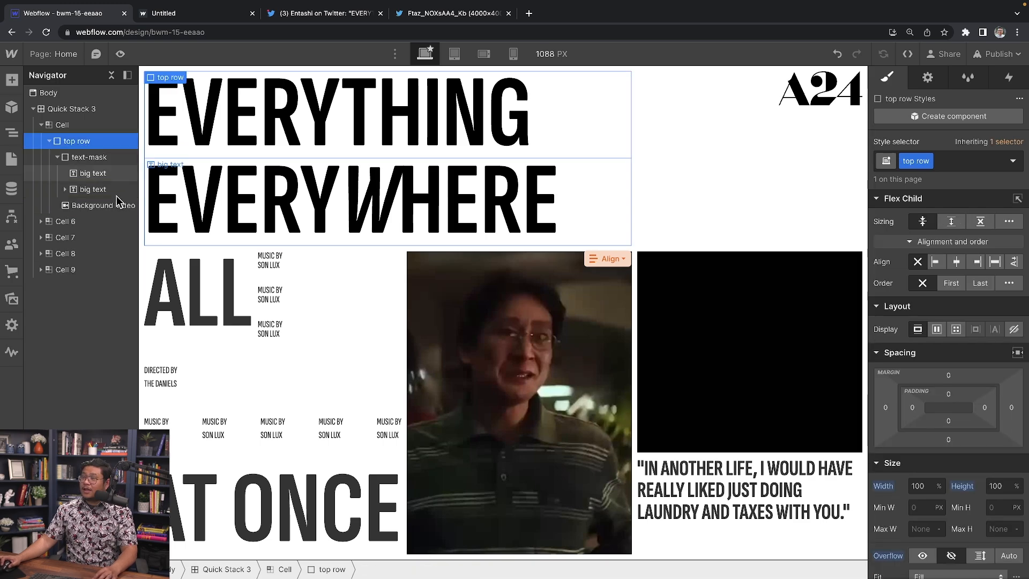
pyautogui.moveTo(91, 199); pyautogui.dragTo(96, 157)
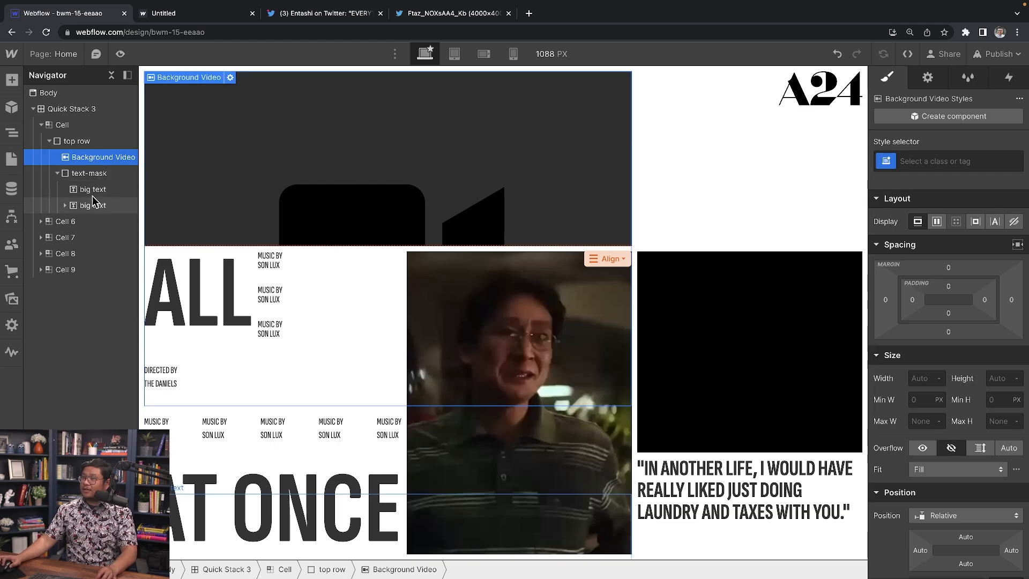
# Step: Give the background video the class BGV 1 and trial, then reset, Absolute positioning
pyautogui.click(927, 160)
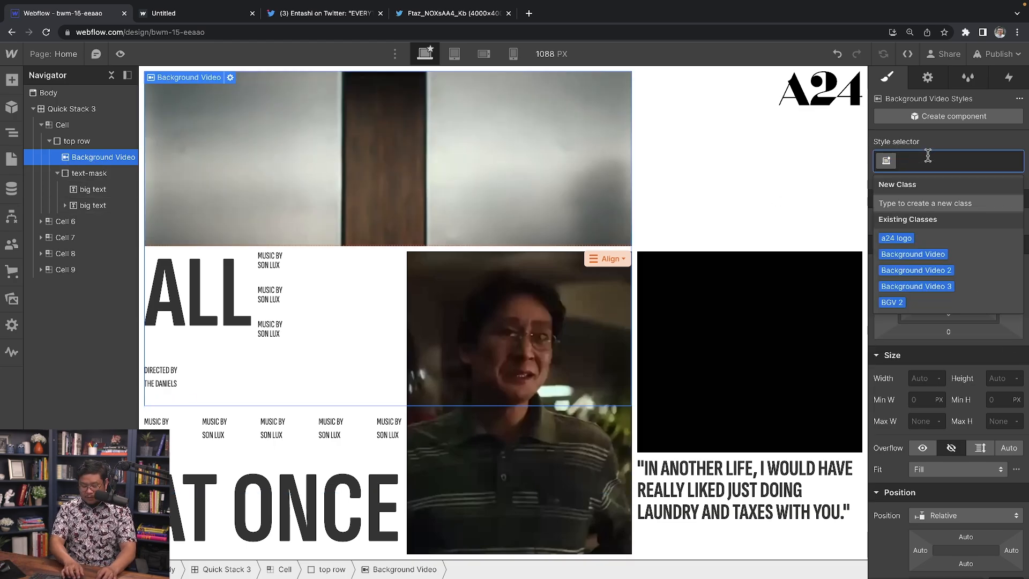
pyautogui.write('BGV 1')
pyautogui.press('Return')
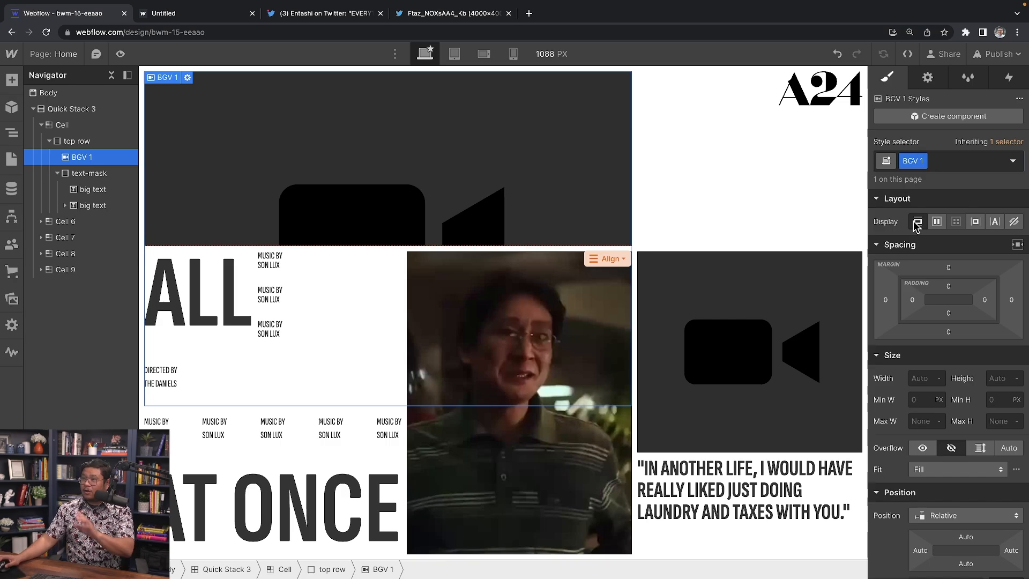
pyautogui.scroll(-2, 958, 377)
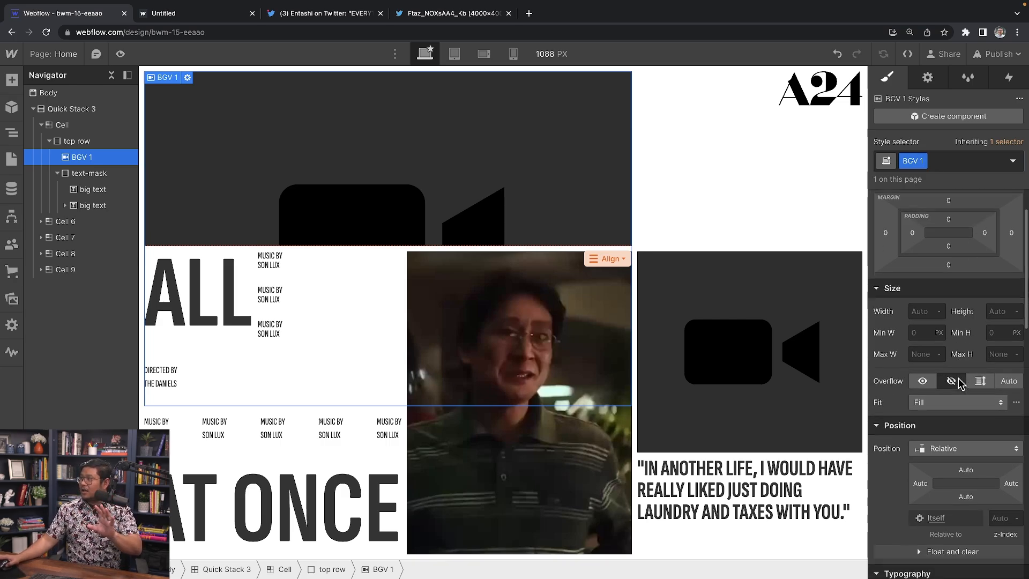
pyautogui.scroll(-1, 958, 377)
pyautogui.click(951, 380)
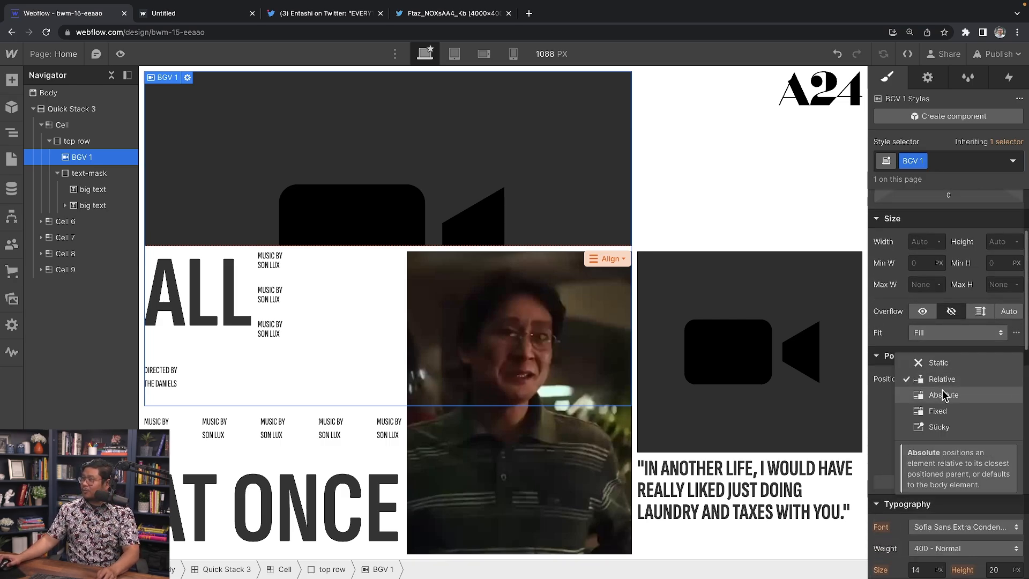
pyautogui.click(943, 393)
pyautogui.click(1017, 399)
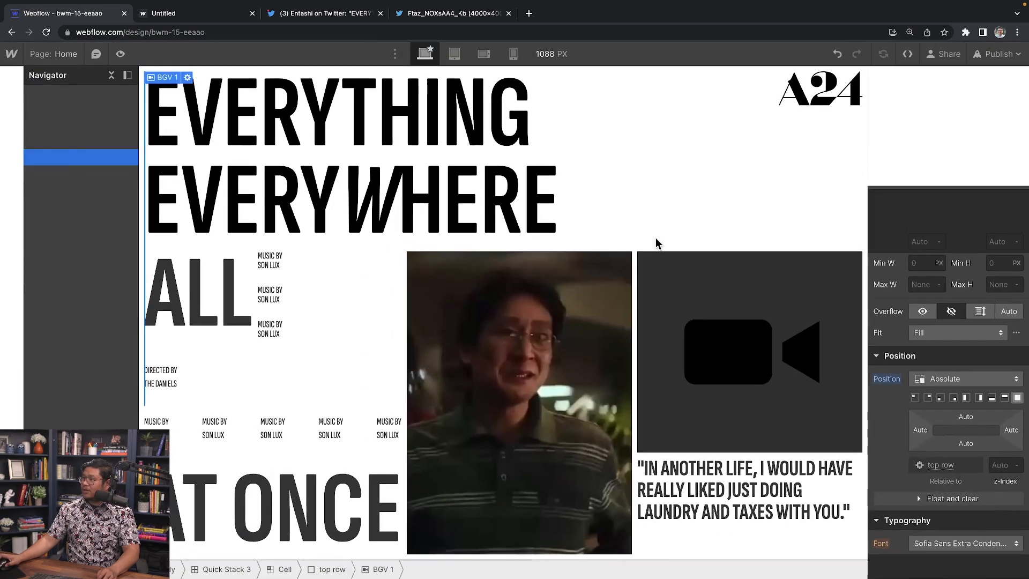
pyautogui.click(948, 378)
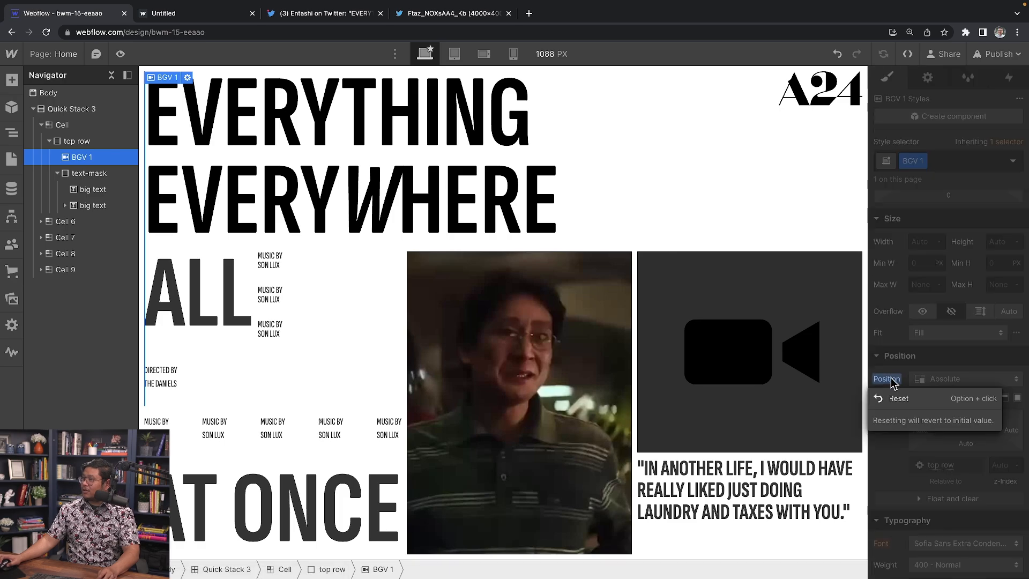
pyautogui.click(892, 399)
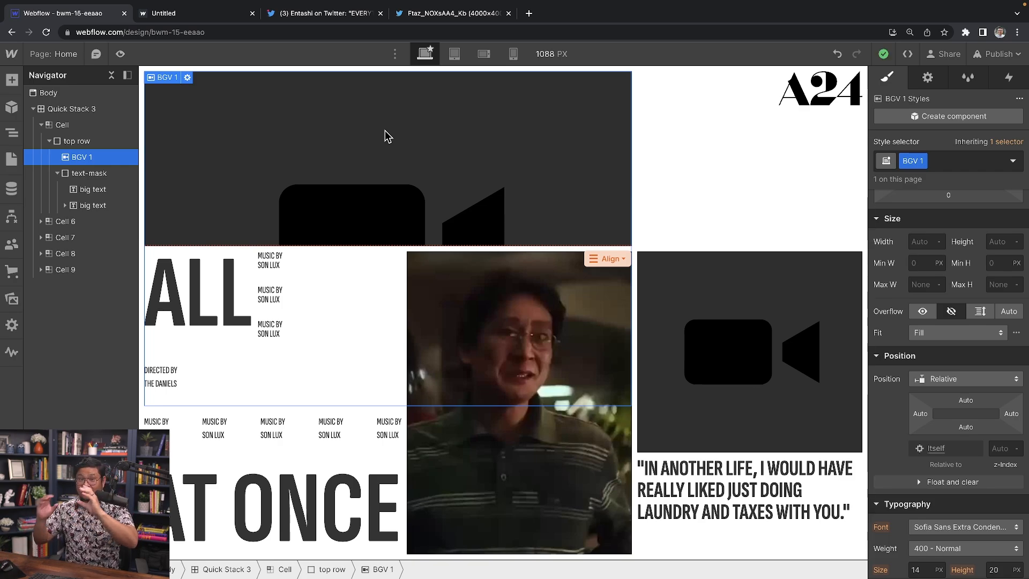
# Step: Set BGV 1 to Absolute with all offsets at 0%, then preview the page
pyautogui.click(964, 379)
pyautogui.click(948, 393)
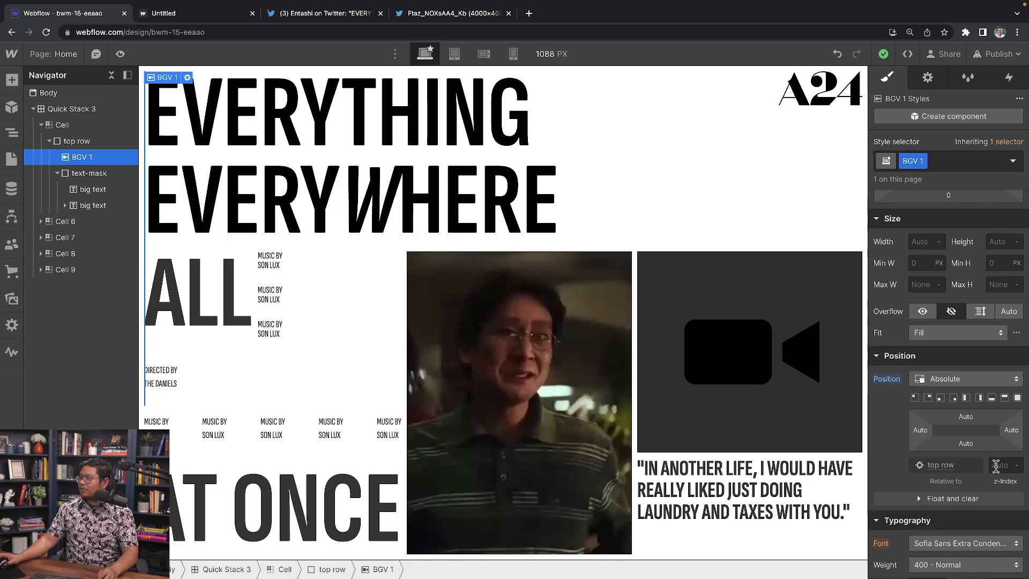
pyautogui.click(1018, 398)
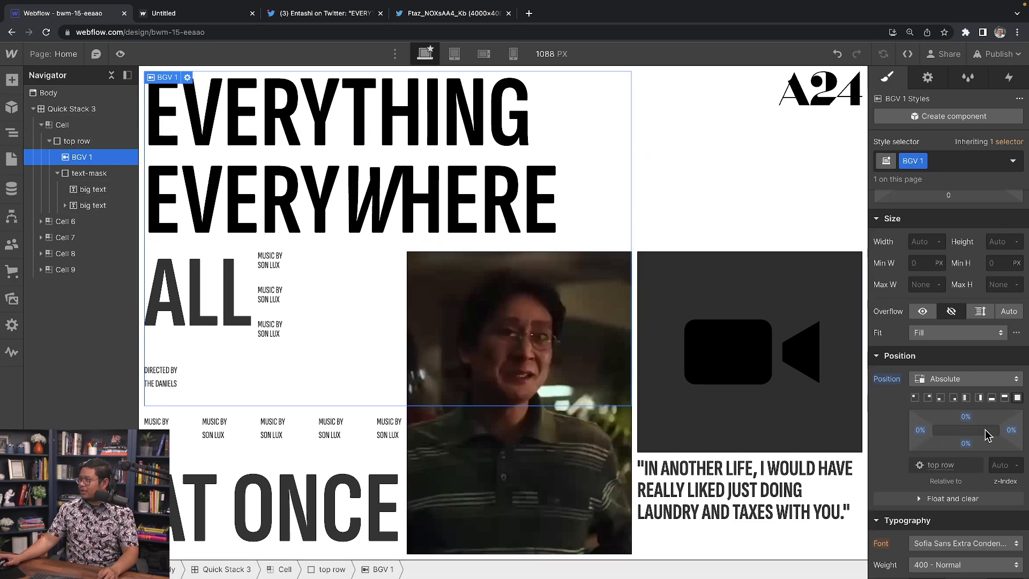
pyautogui.click(966, 444)
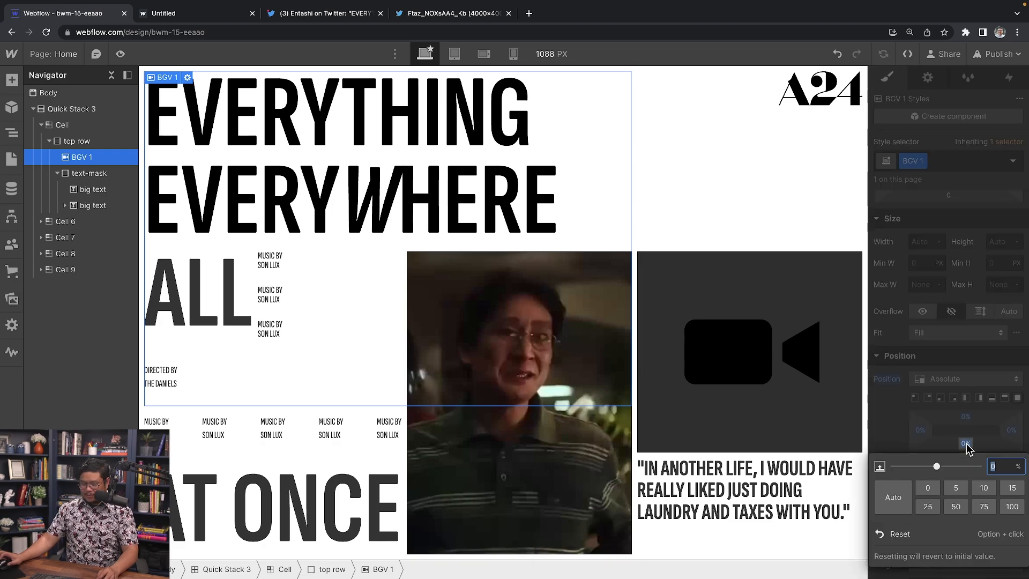
pyautogui.press('Return')
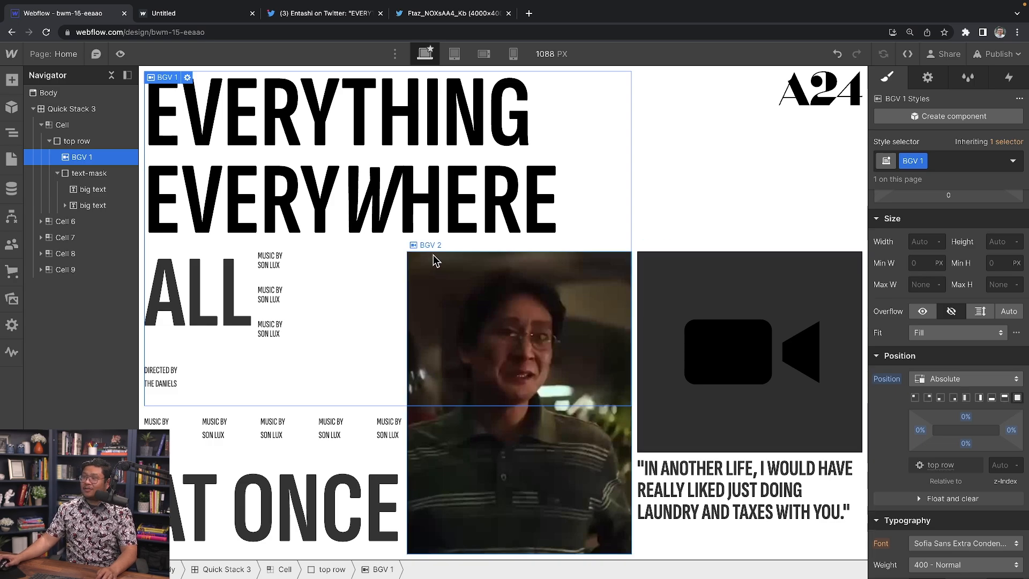
pyautogui.click(121, 55)
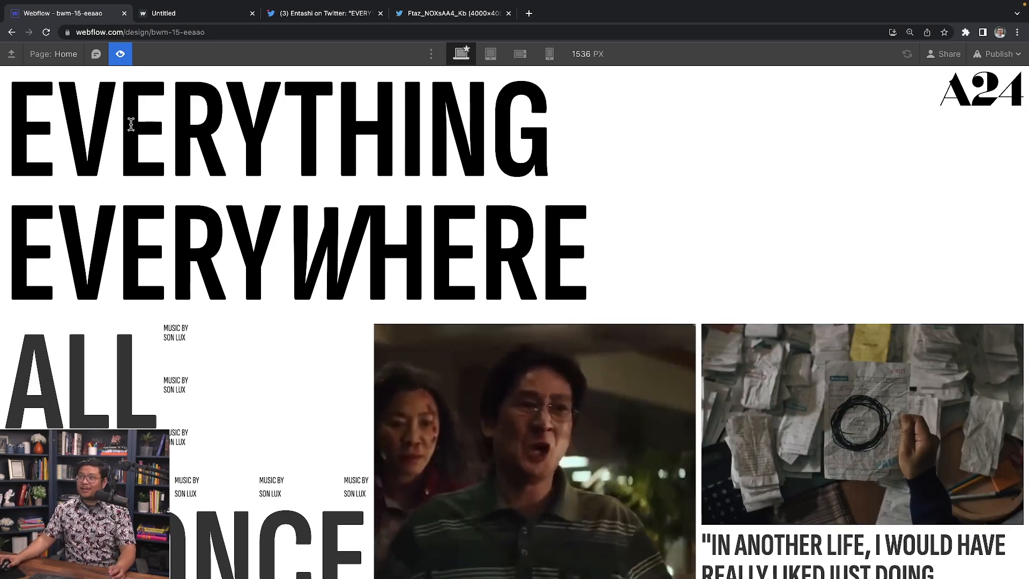
pyautogui.click(121, 55)
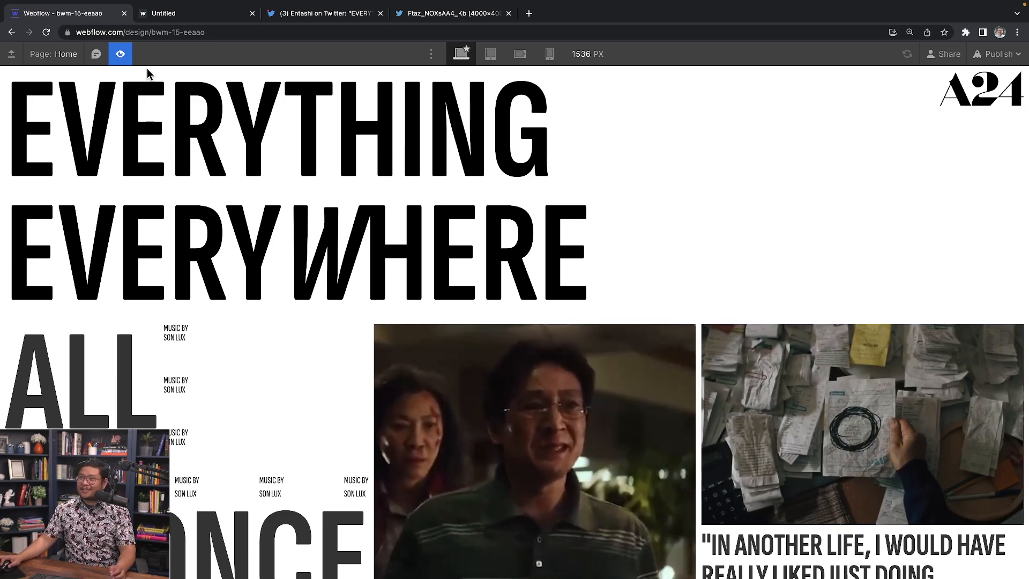
pyautogui.click(91, 174)
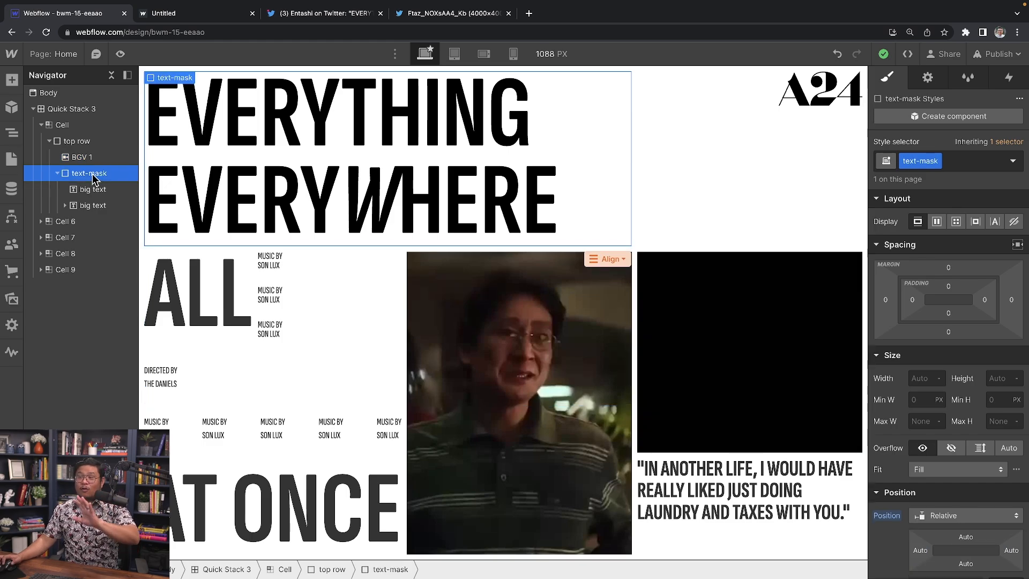
# Step: Set the text-mask block's Effects blending mode to Screen
pyautogui.click(87, 159)
pyautogui.click(95, 172)
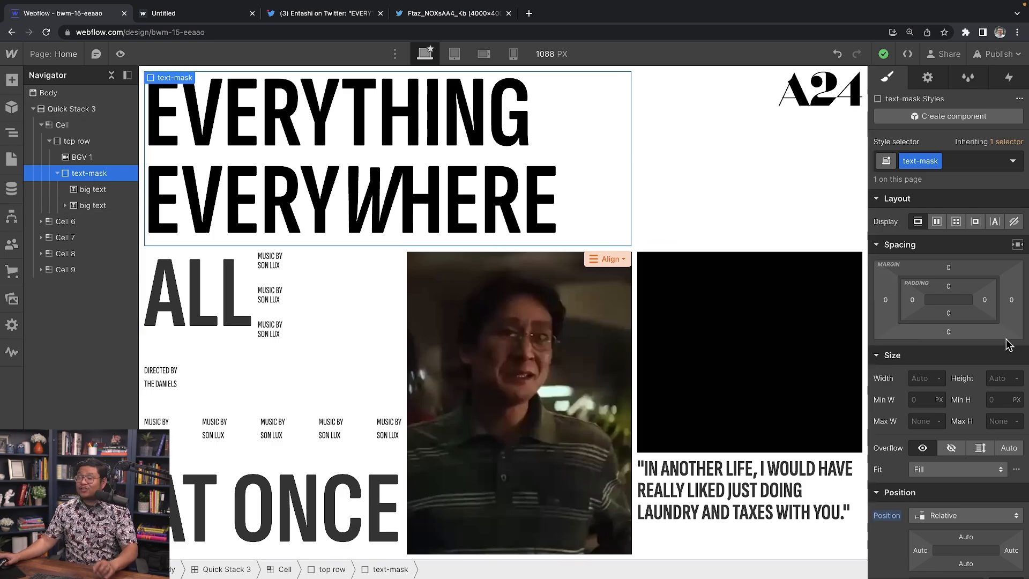
pyautogui.scroll(-10, 1001, 377)
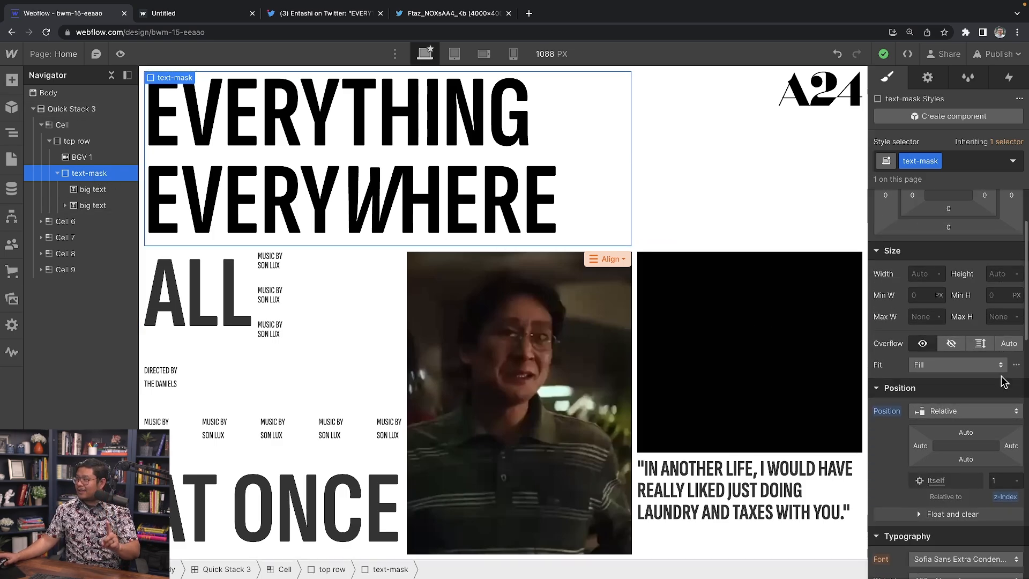
pyautogui.scroll(-4, 1001, 378)
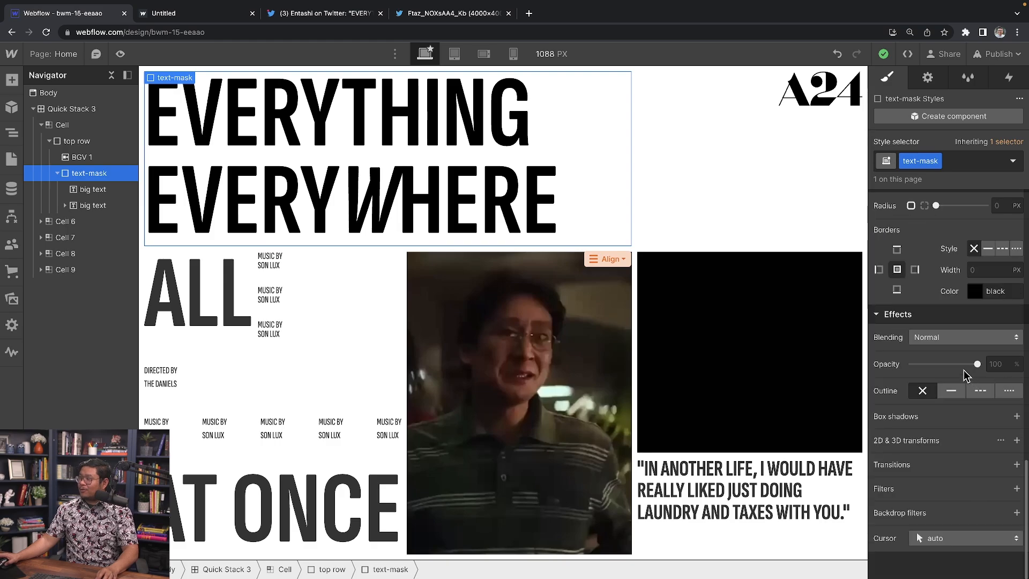
pyautogui.scroll(5, 937, 342)
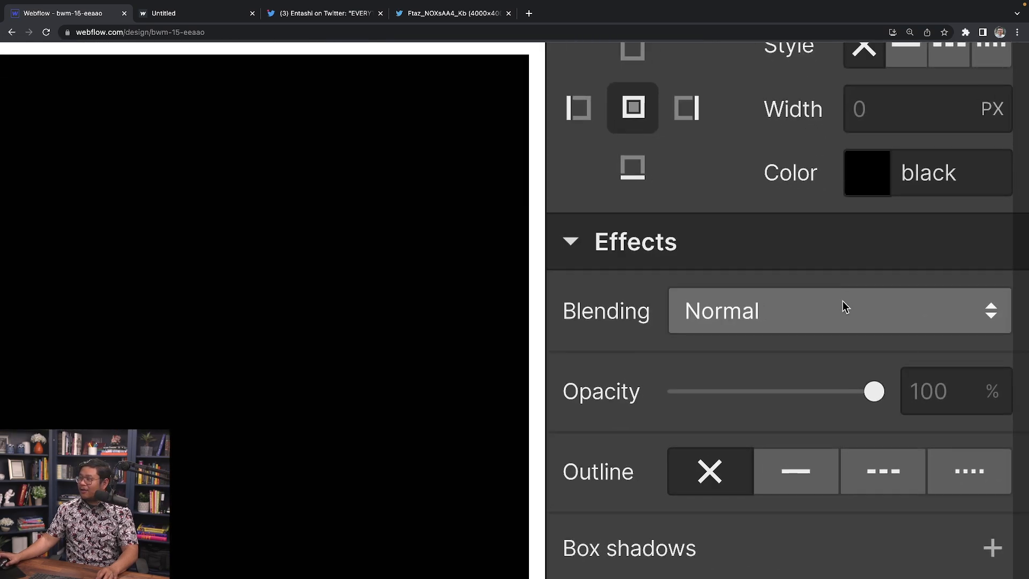
pyautogui.scroll(-5, 842, 301)
pyautogui.click(927, 338)
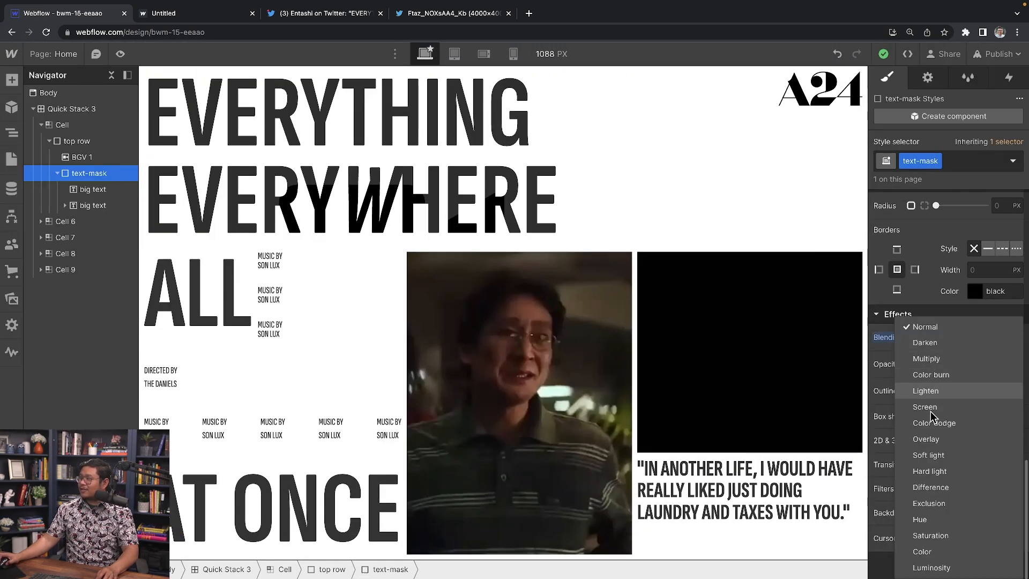
pyautogui.click(931, 410)
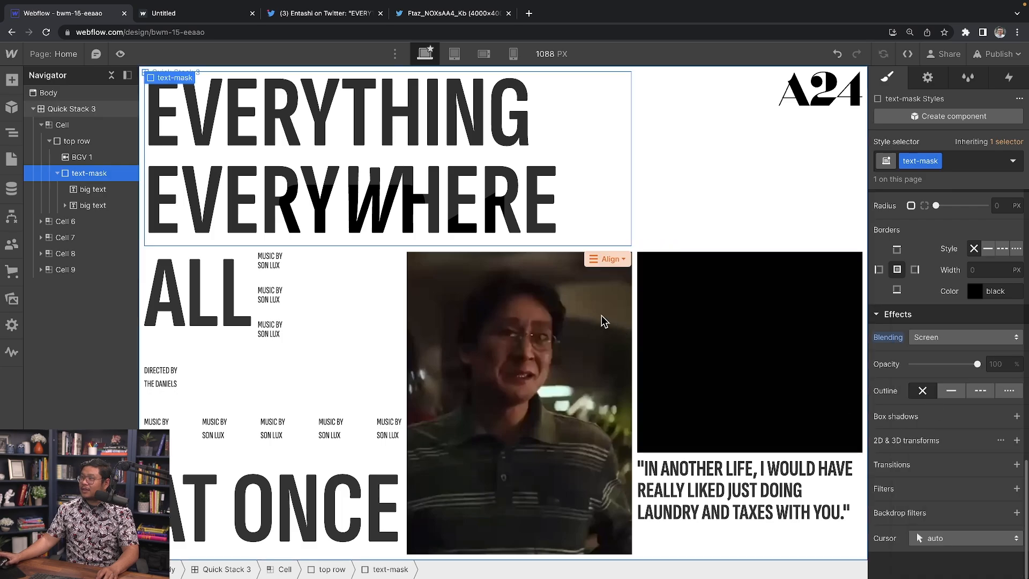
pyautogui.scroll(5, 395, 189)
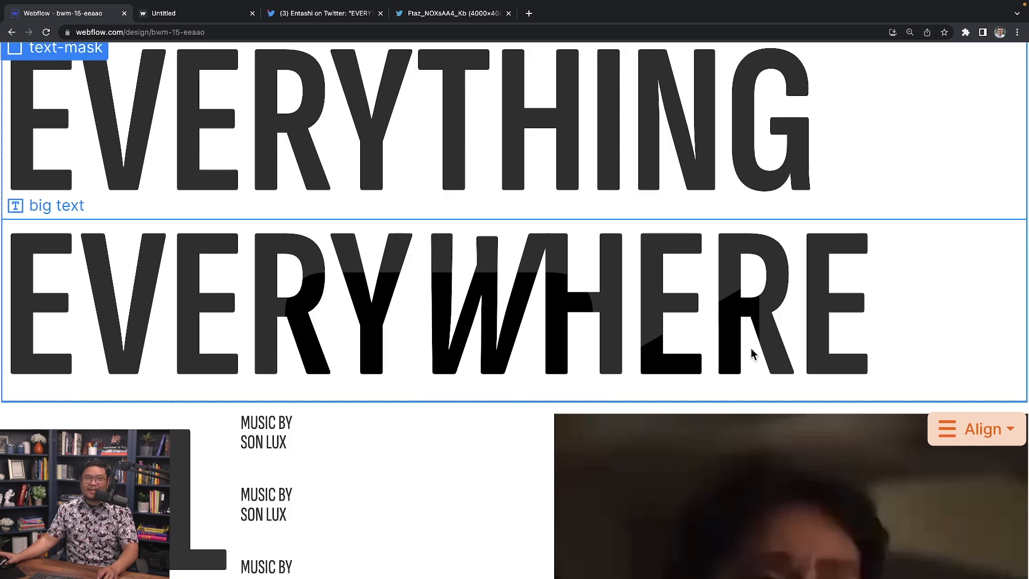
pyautogui.scroll(-5, 384, 274)
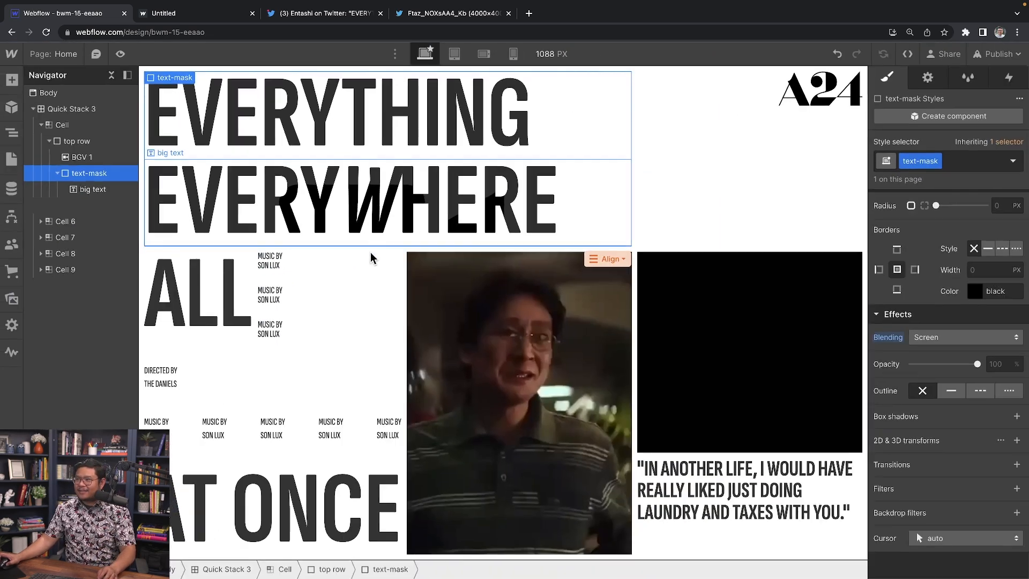
pyautogui.click(121, 55)
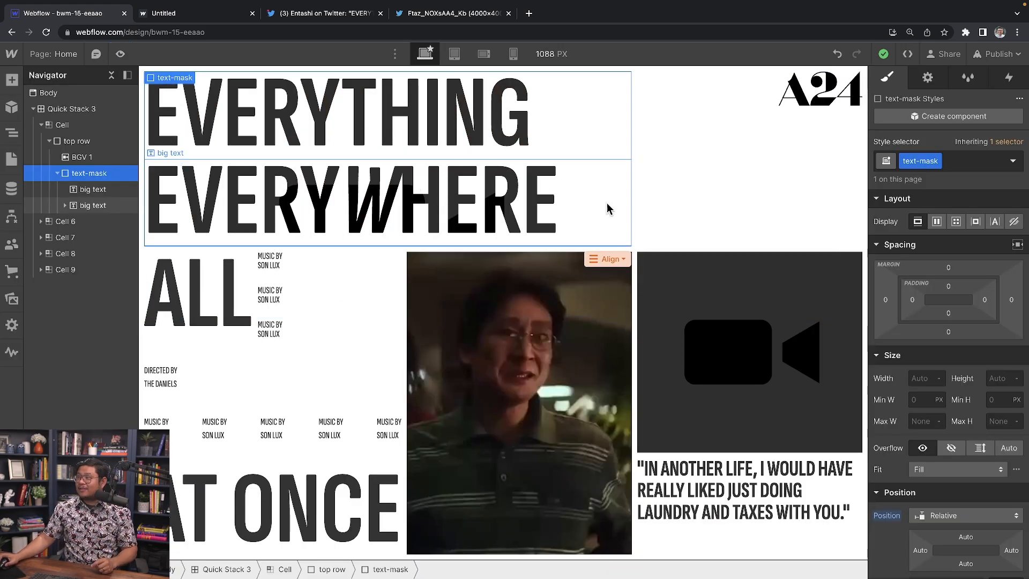
pyautogui.scroll(-2, 964, 458)
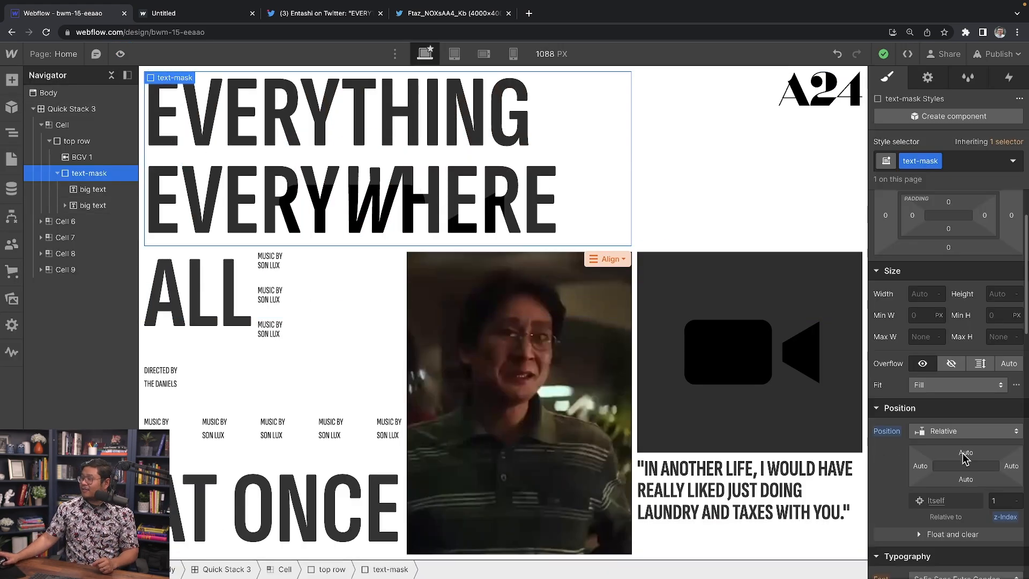
pyautogui.scroll(5, 964, 459)
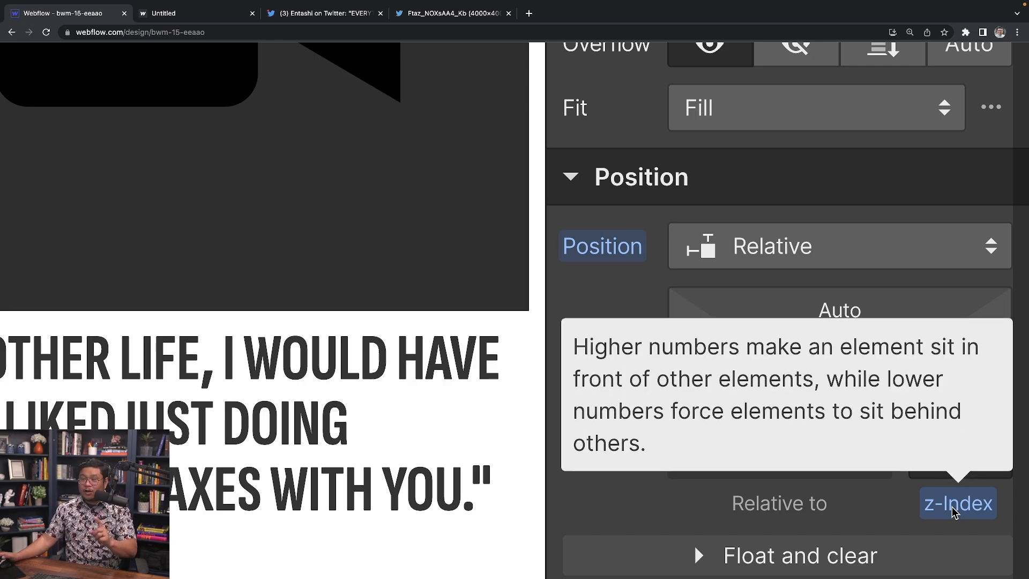
pyautogui.scroll(-5, 915, 420)
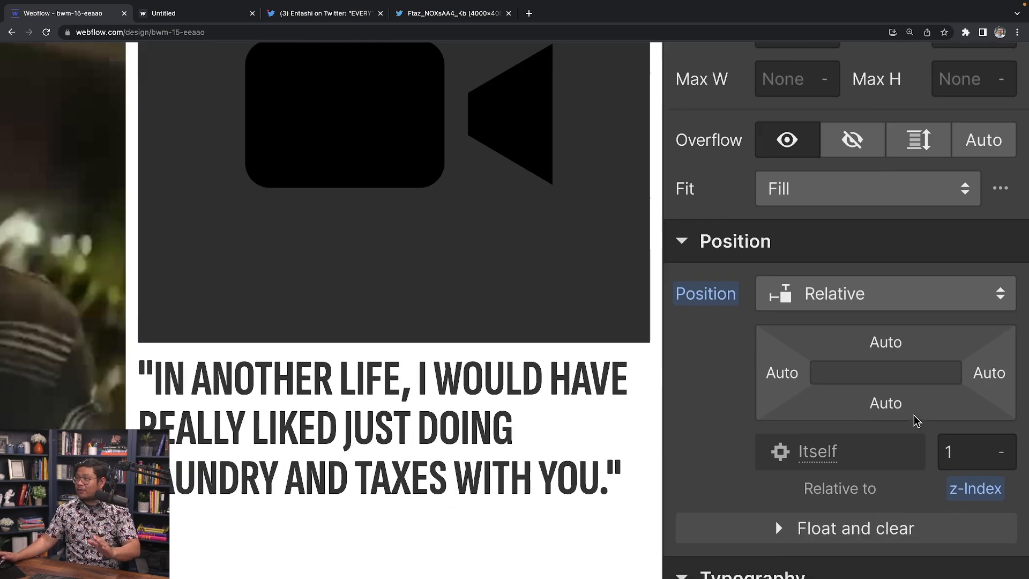
pyautogui.scroll(-8, 972, 525)
pyautogui.scroll(-3, 971, 524)
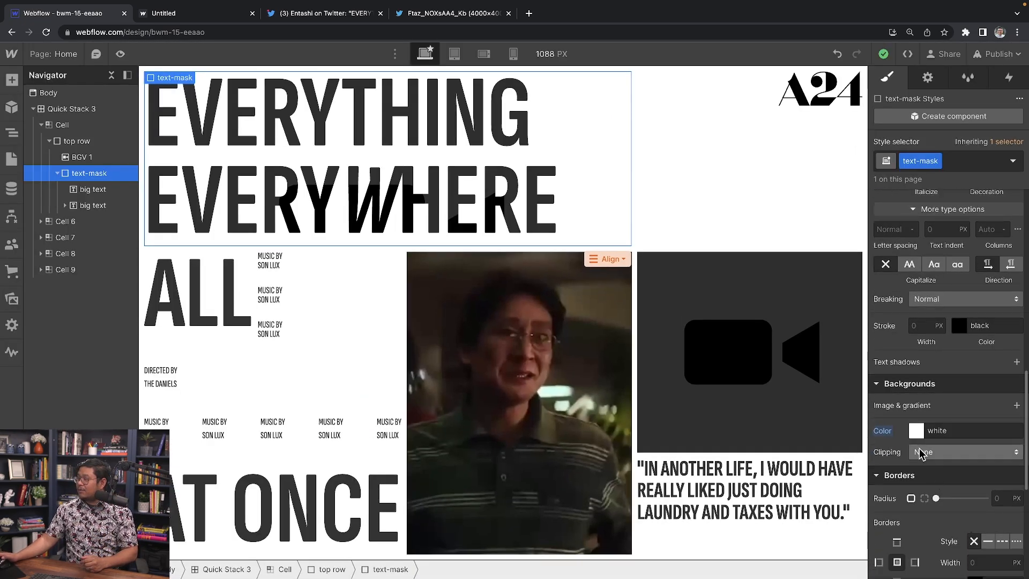
pyautogui.scroll(5, 919, 434)
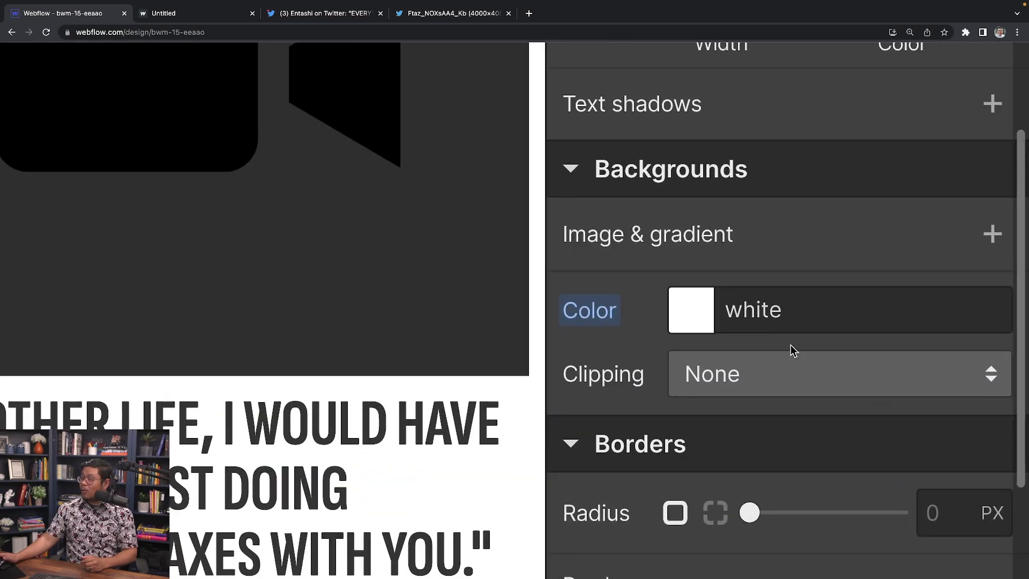
pyautogui.scroll(-5, 790, 345)
pyautogui.scroll(-6, 959, 498)
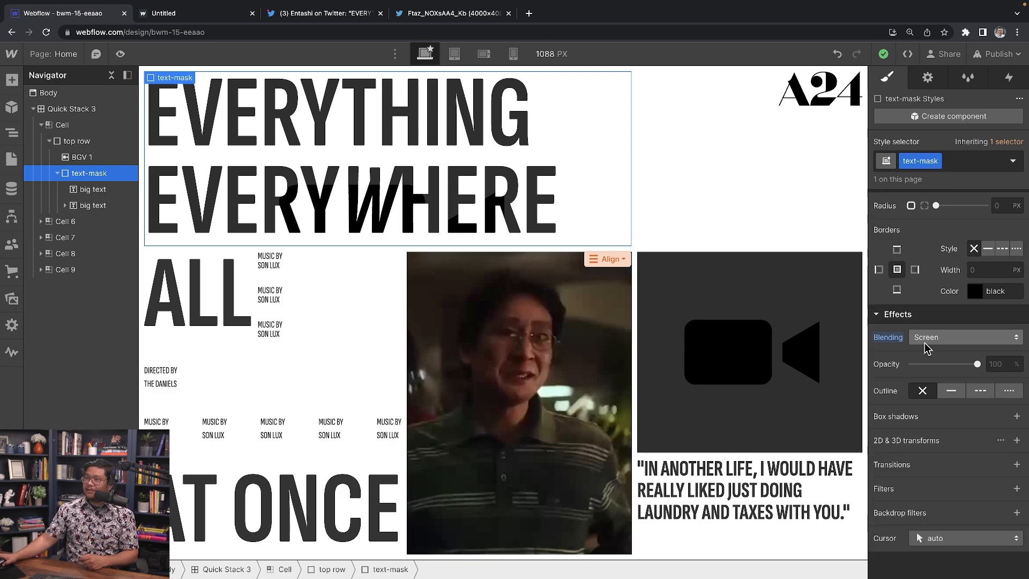
pyautogui.scroll(7, 924, 354)
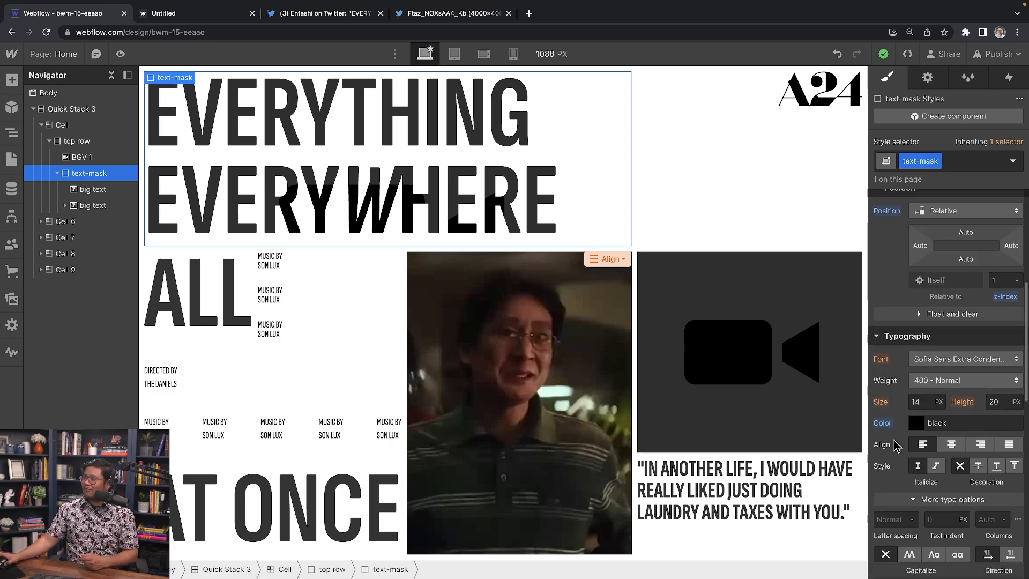
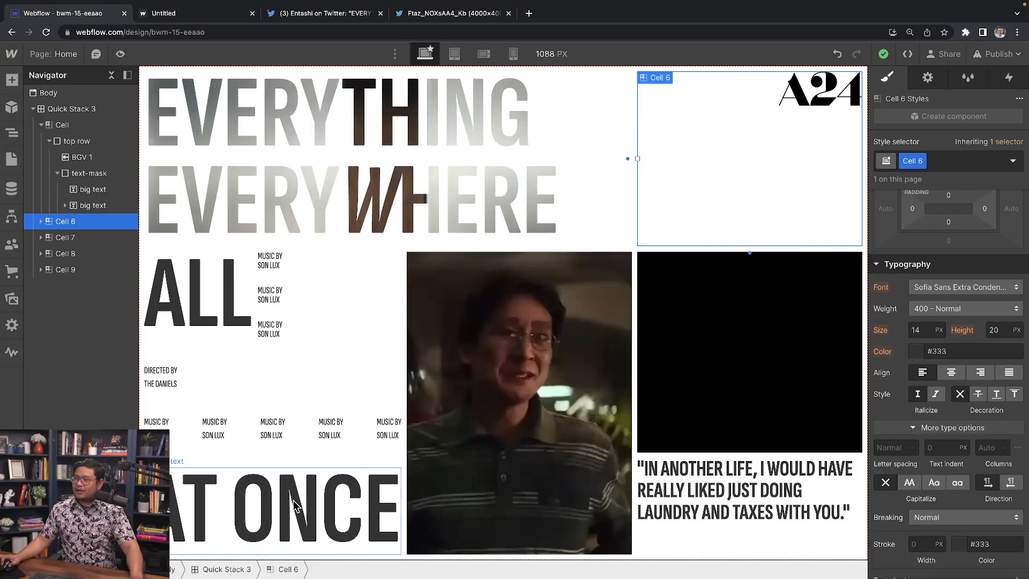
# Step: Select the big AT ONCE heading text inside Cell 7 on the canvas
pyautogui.click(364, 506)
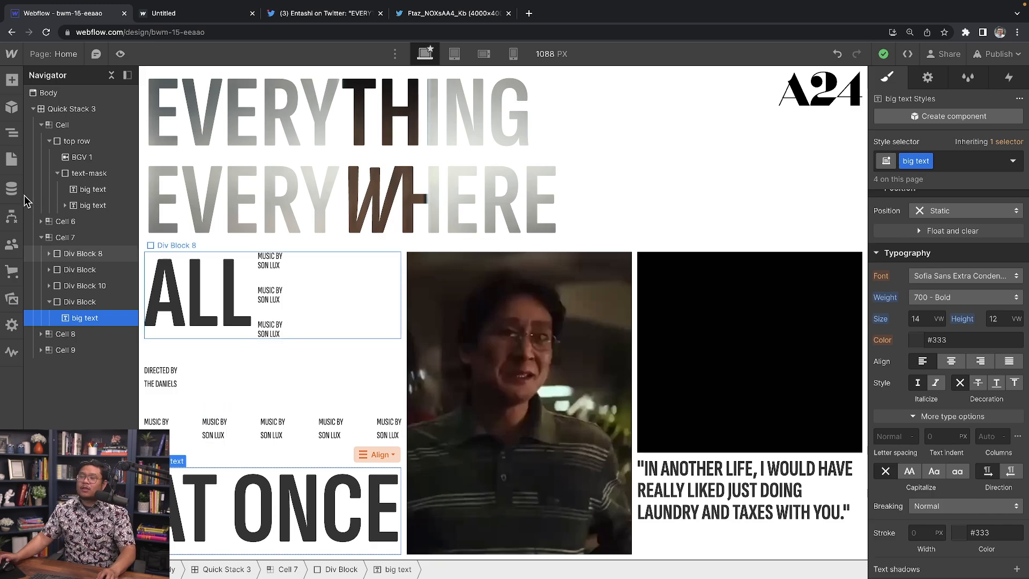
# Step: Give the heading's parent Div Block the class 'googly eye wrapper' and Relative position
pyautogui.click(86, 303)
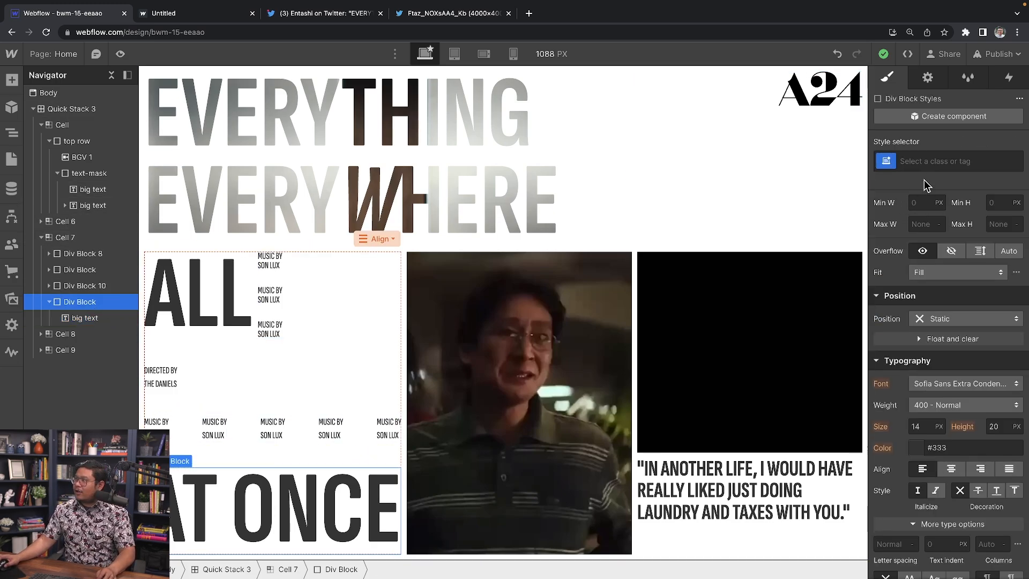
pyautogui.click(945, 162)
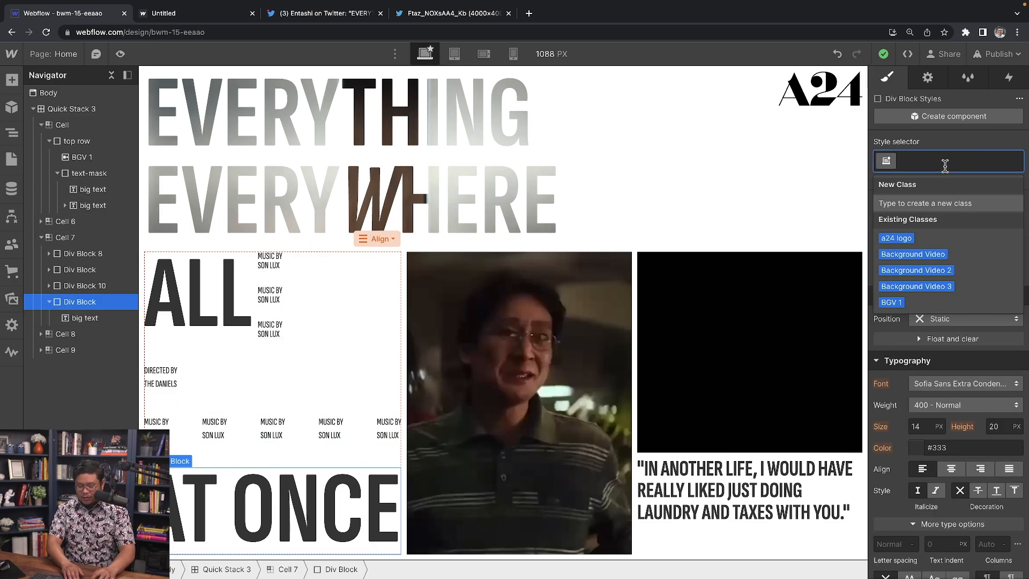
pyautogui.write('googl')
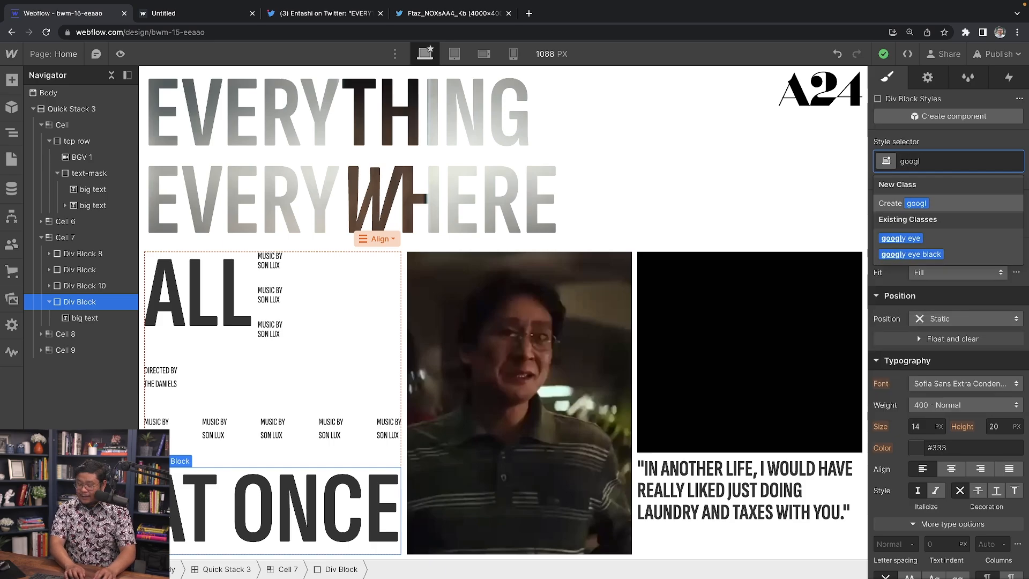
pyautogui.write('y eye wrapp')
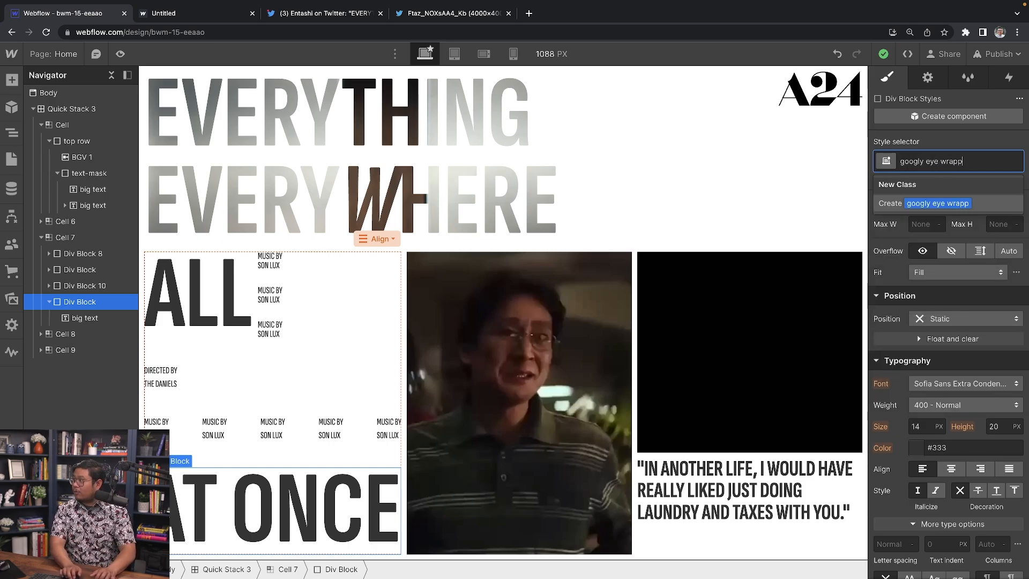
pyautogui.write('er')
pyautogui.press('Return')
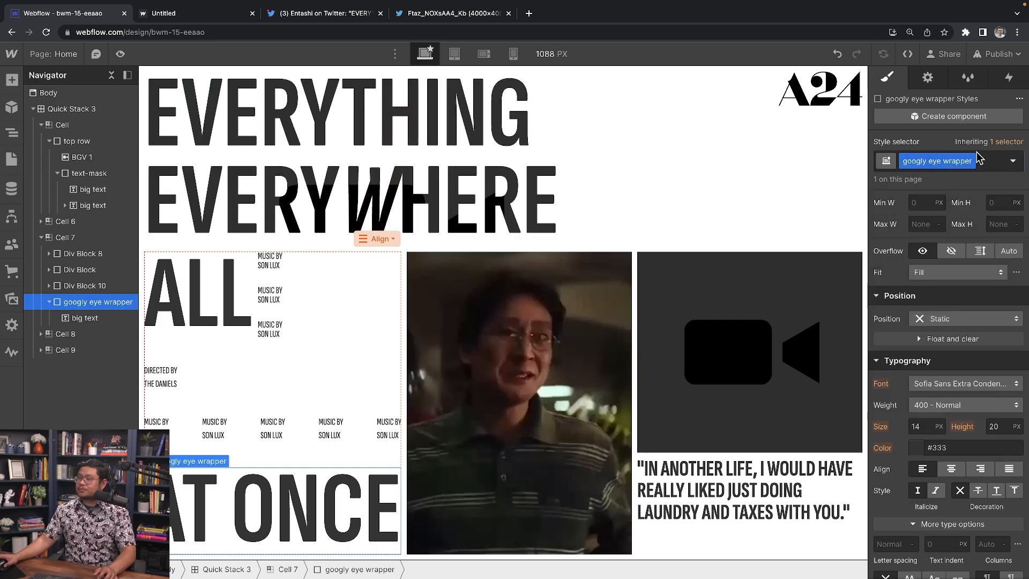
pyautogui.click(972, 317)
pyautogui.click(963, 336)
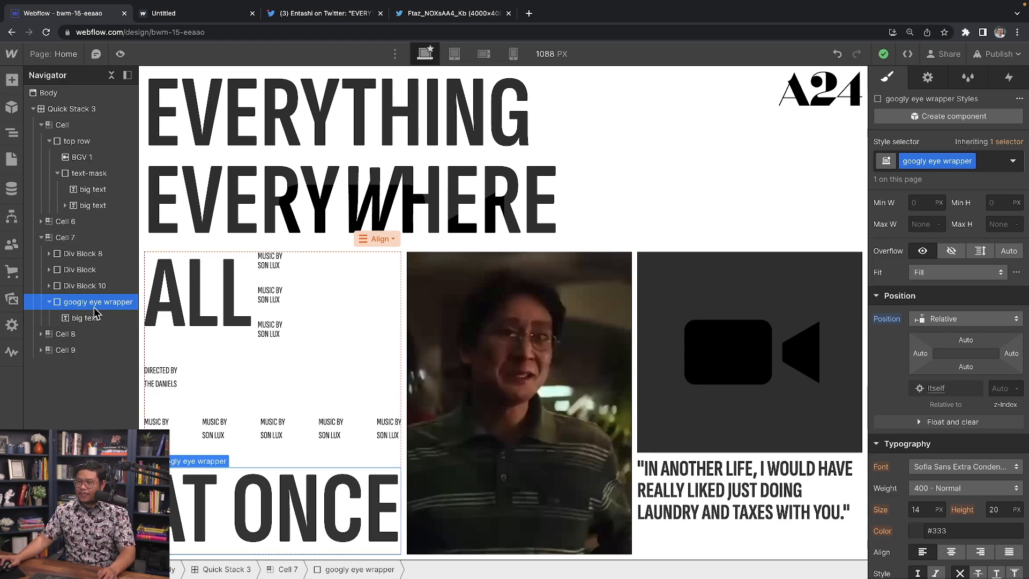
# Step: Insert an empty Div Block inside the wrapper using Quick Find
pyautogui.hotkey('ctrl', 'e')
pyautogui.write('div')
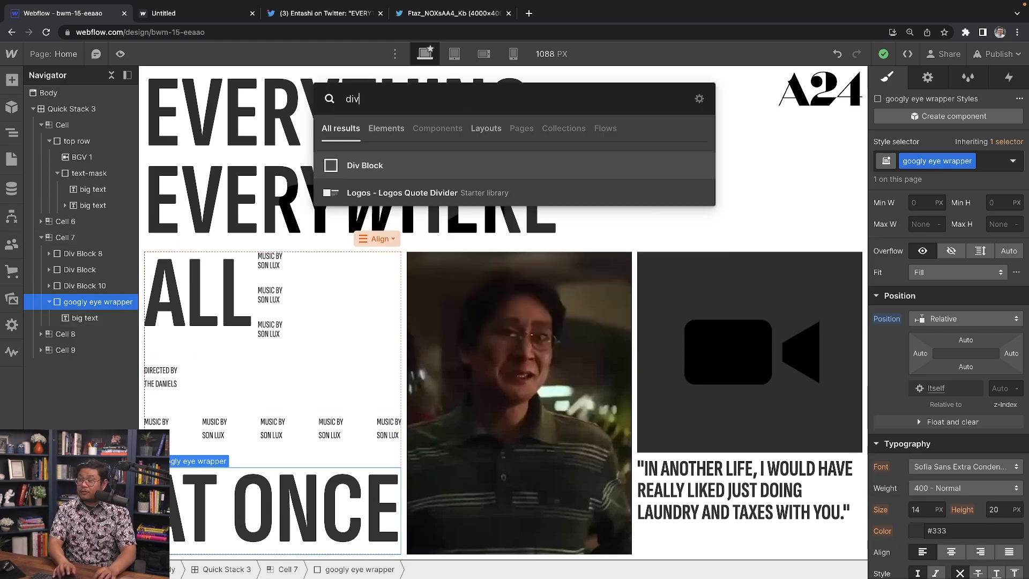
pyautogui.press('Return')
# Step: Create and apply the class 'google eye' to the new block
pyautogui.click(945, 161)
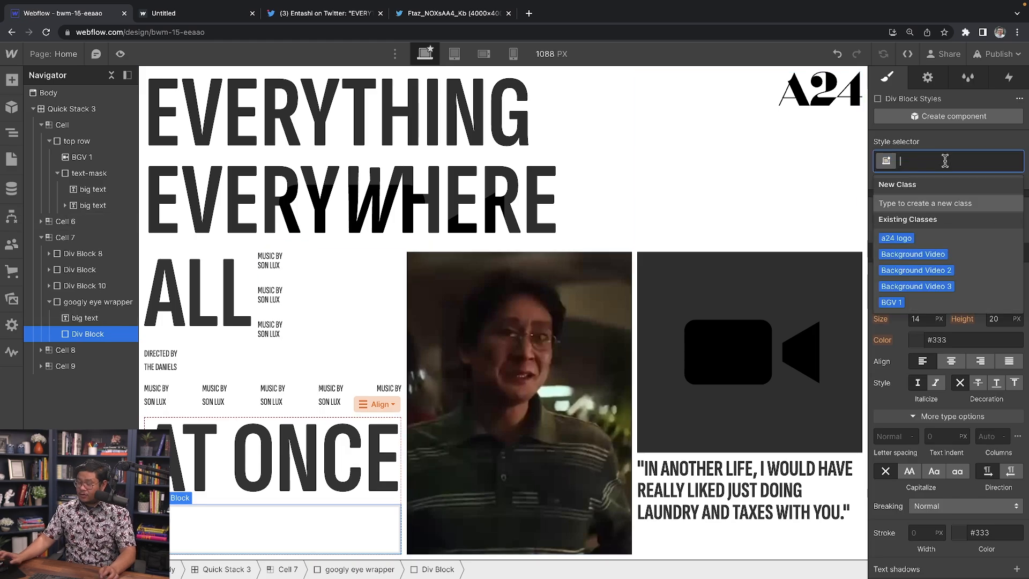
pyautogui.write('google')
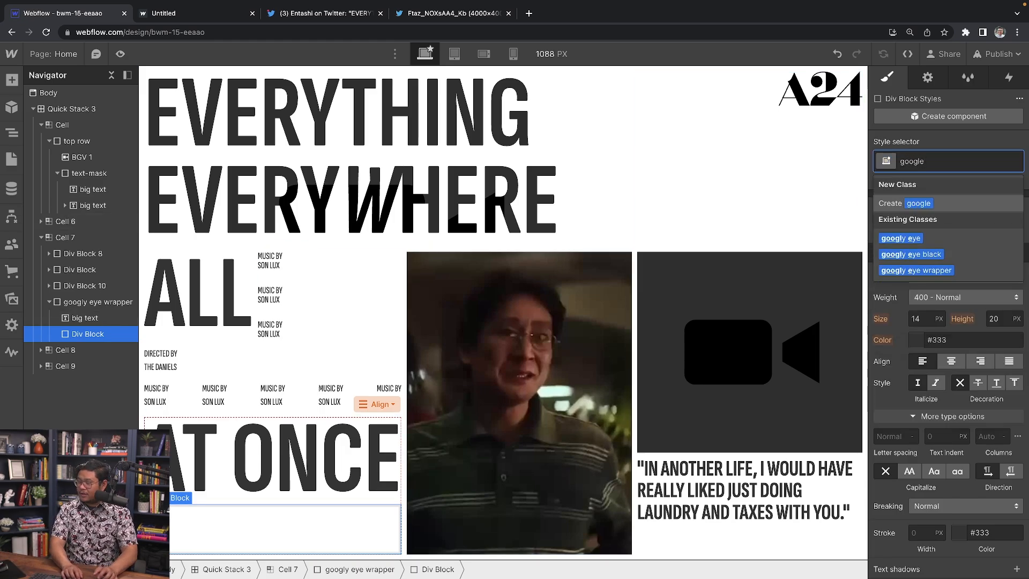
pyautogui.write('ye')
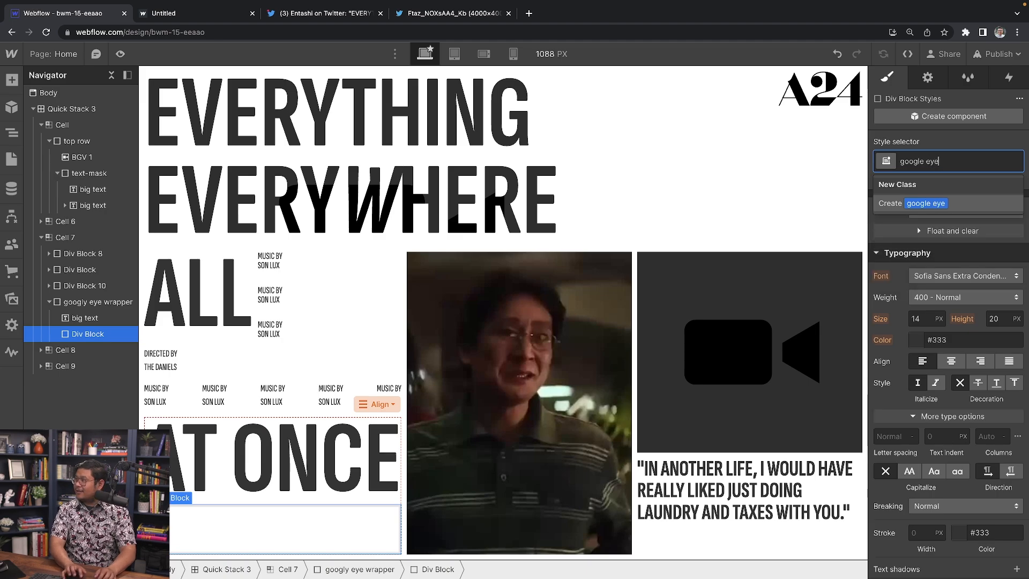
pyautogui.press('Return')
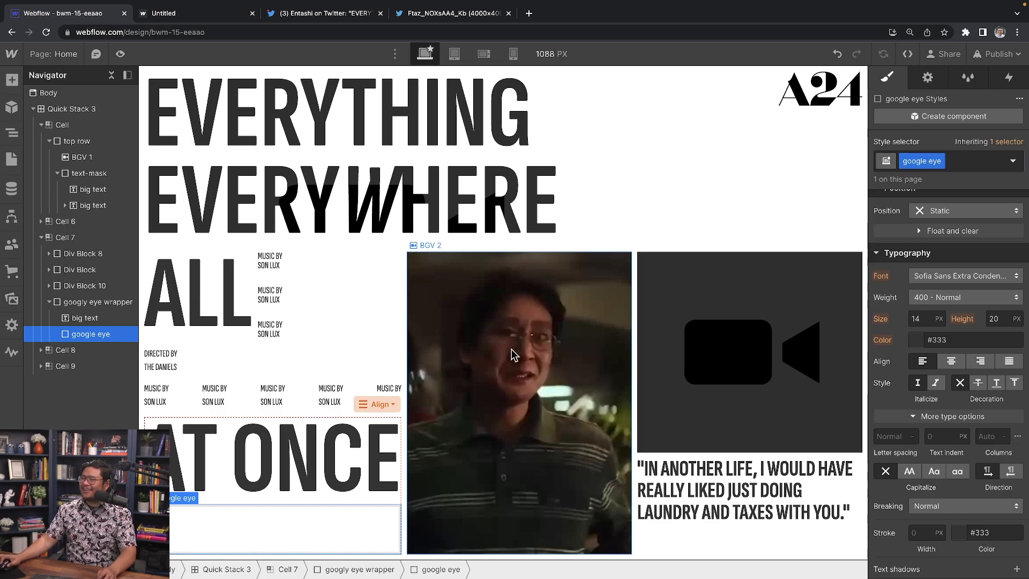
# Step: Set the google eye block to Absolute position, pinned to the wrapper's top-left
pyautogui.scroll(5, 984, 352)
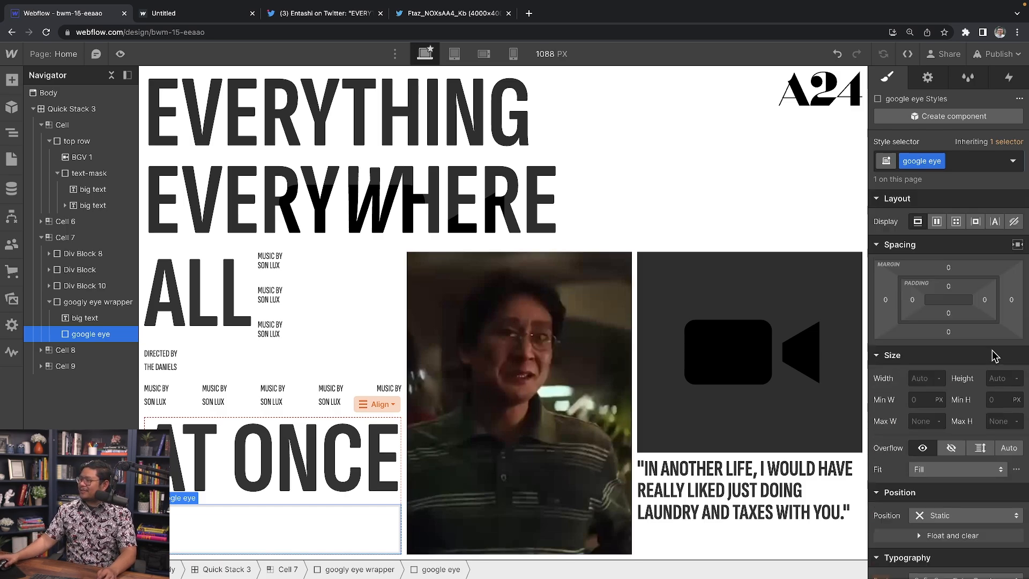
pyautogui.scroll(-1, 990, 351)
pyautogui.scroll(-2, 981, 356)
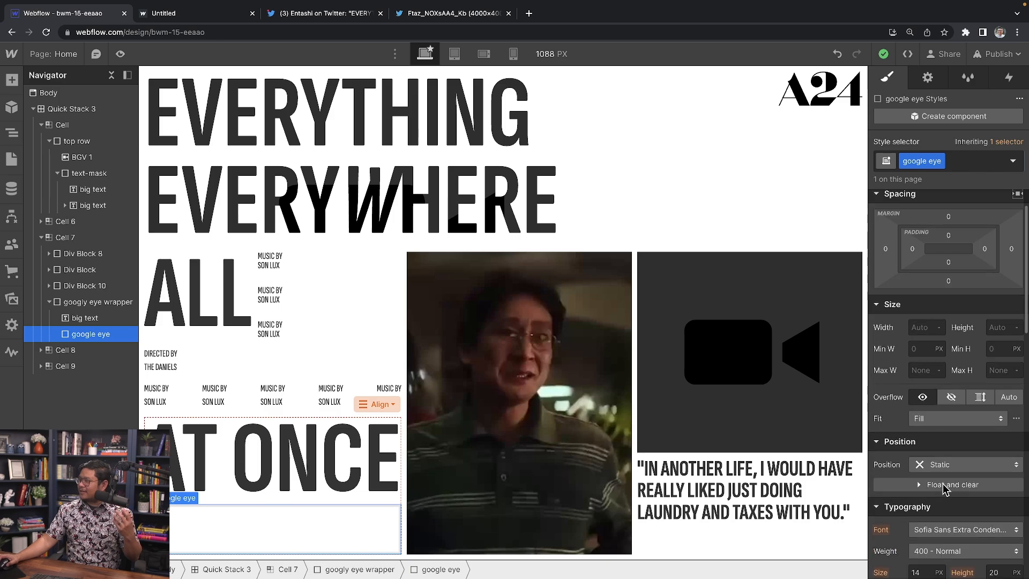
pyautogui.click(932, 462)
pyautogui.click(950, 478)
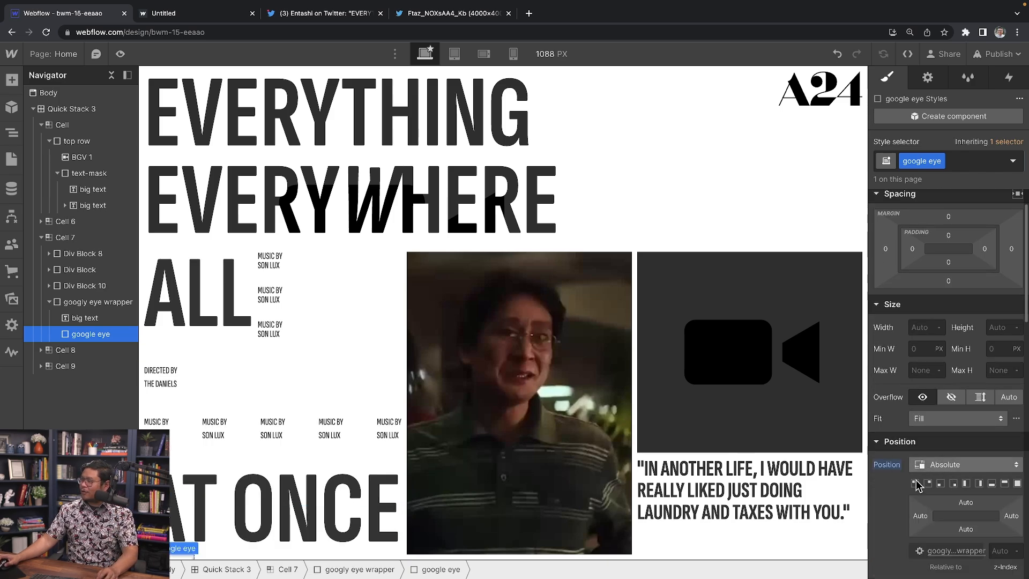
pyautogui.scroll(-2, 950, 513)
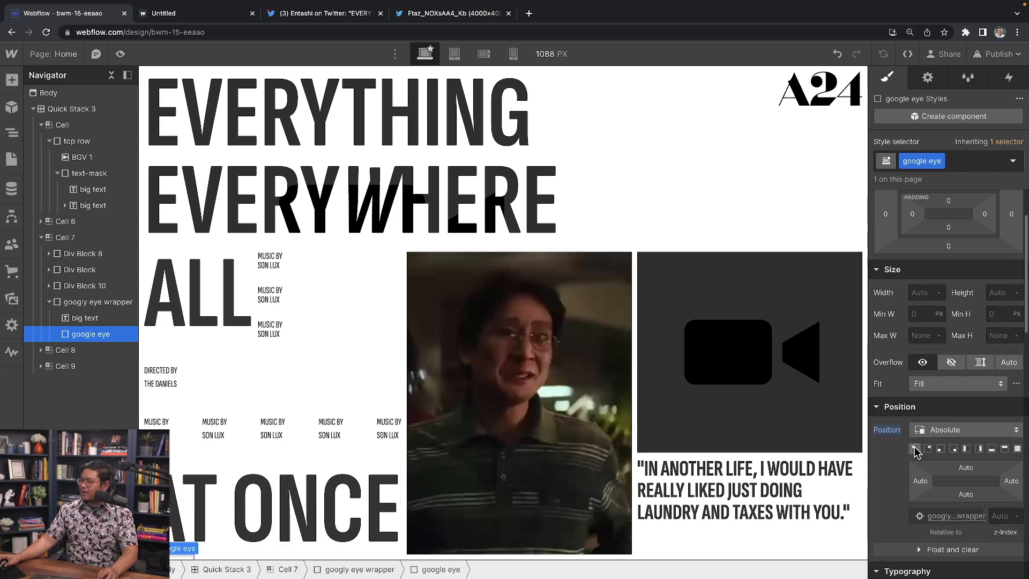
pyautogui.click(916, 449)
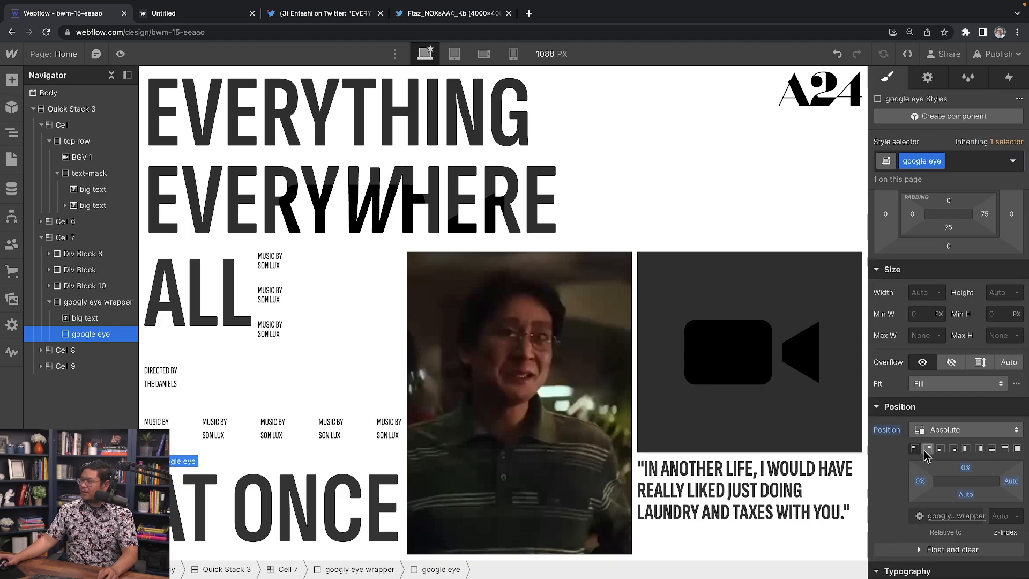
# Step: Size the google eye block to 125 × 125 px
pyautogui.click(920, 293)
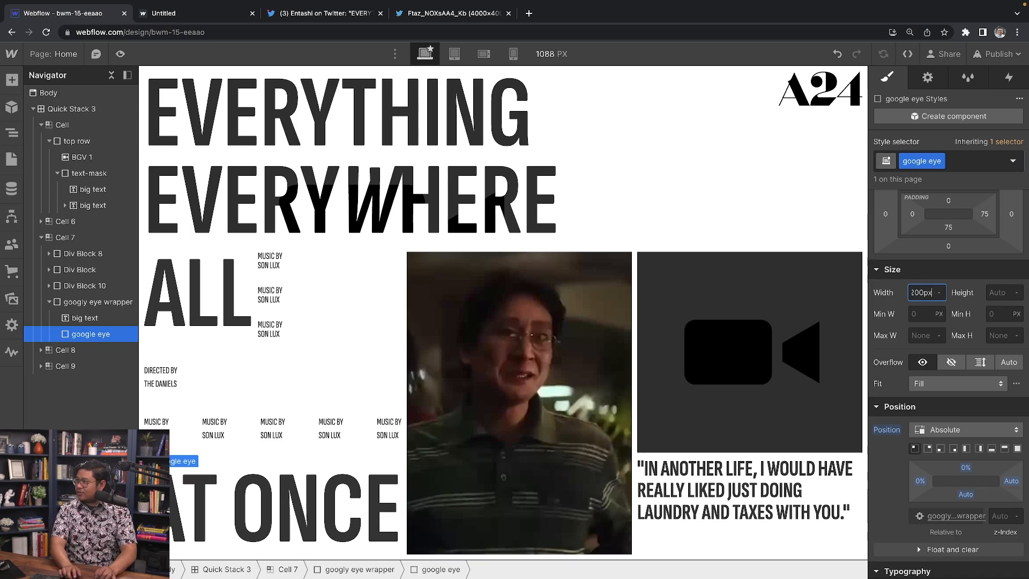
pyautogui.press('Tab')
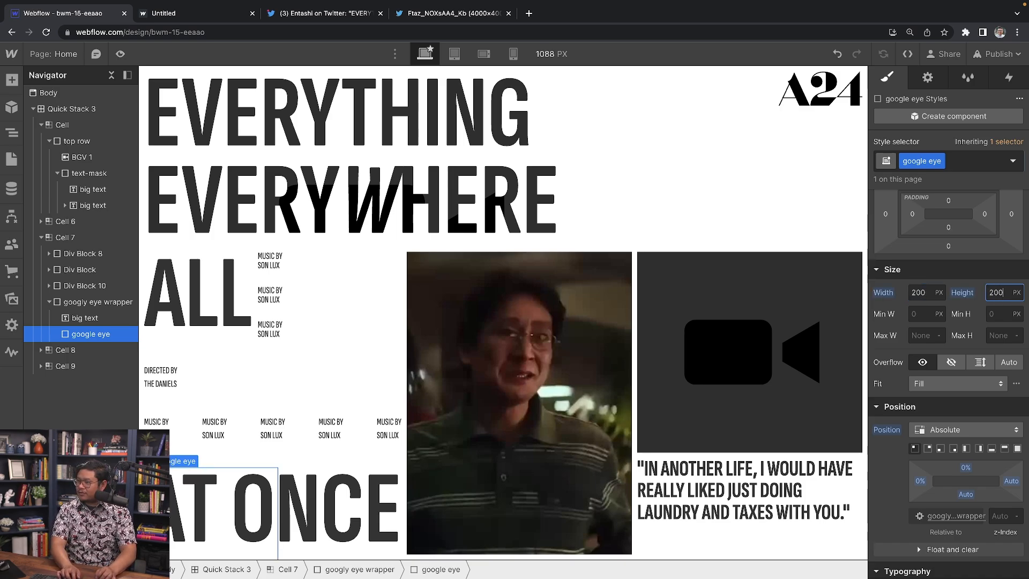
pyautogui.hotkey('shift', 'Tab')
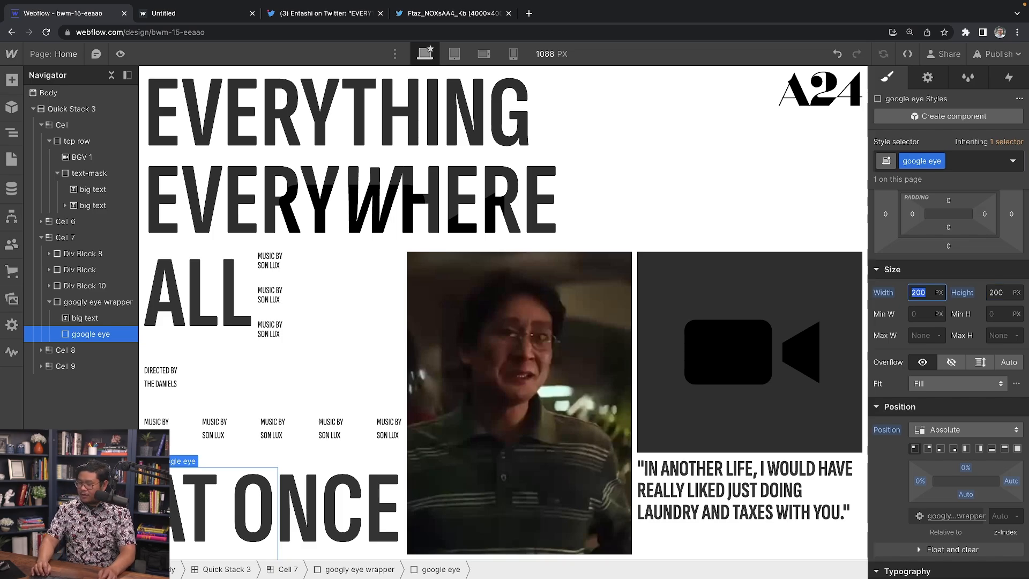
pyautogui.write('100')
pyautogui.press('Tab')
pyautogui.write('100')
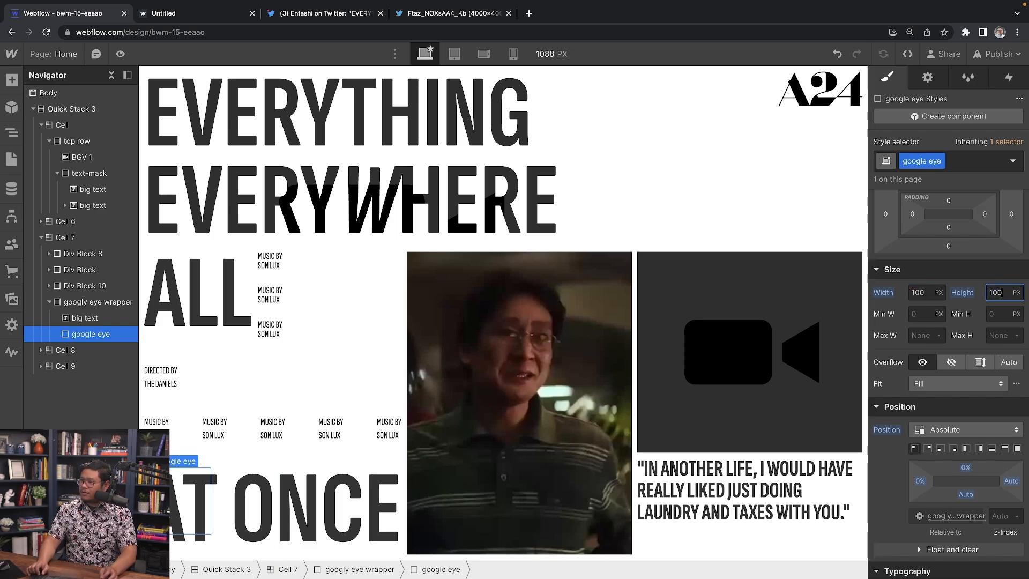
pyautogui.hotkey('shift', 'Tab')
pyautogui.write('125')
pyautogui.press('Tab')
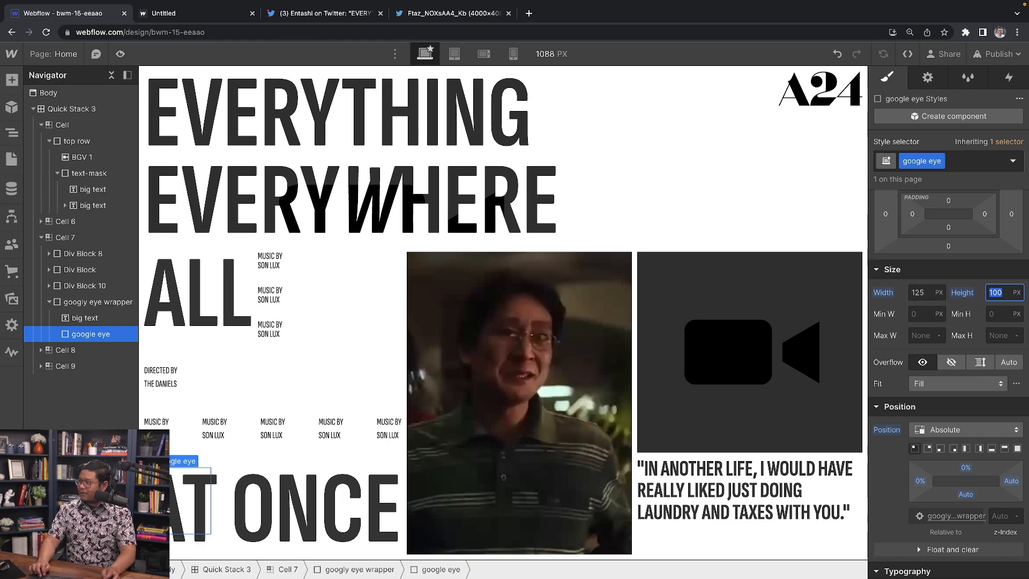
pyautogui.write('125')
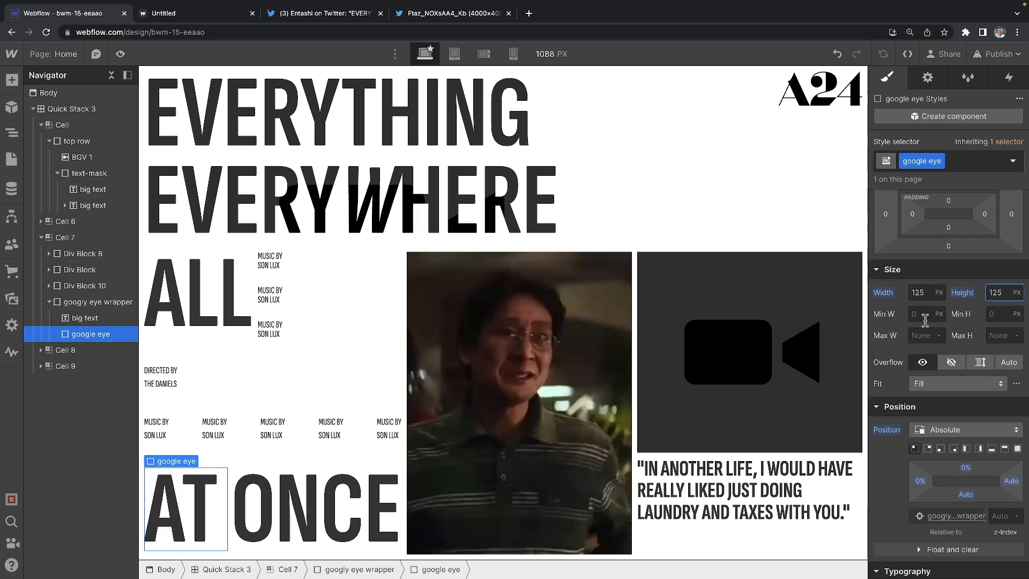
# Step: Shift the block's left offset to 27% so it sits over ONCE
pyautogui.scroll(-1, 940, 354)
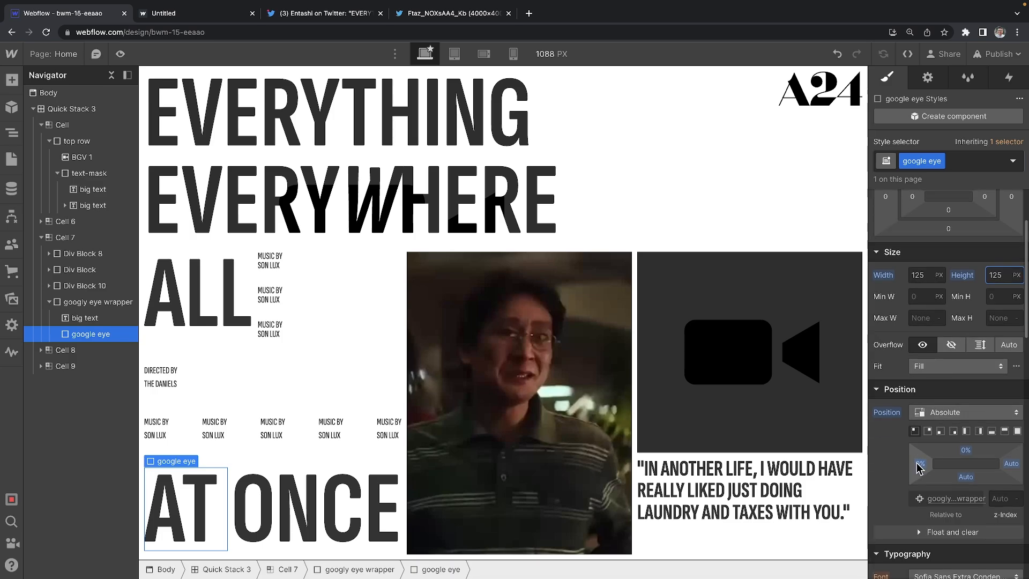
pyautogui.moveTo(920, 463)
pyautogui.mouseDown()
pyautogui.moveTo(931, 463)
pyautogui.moveTo(920, 465)
pyautogui.mouseUp()
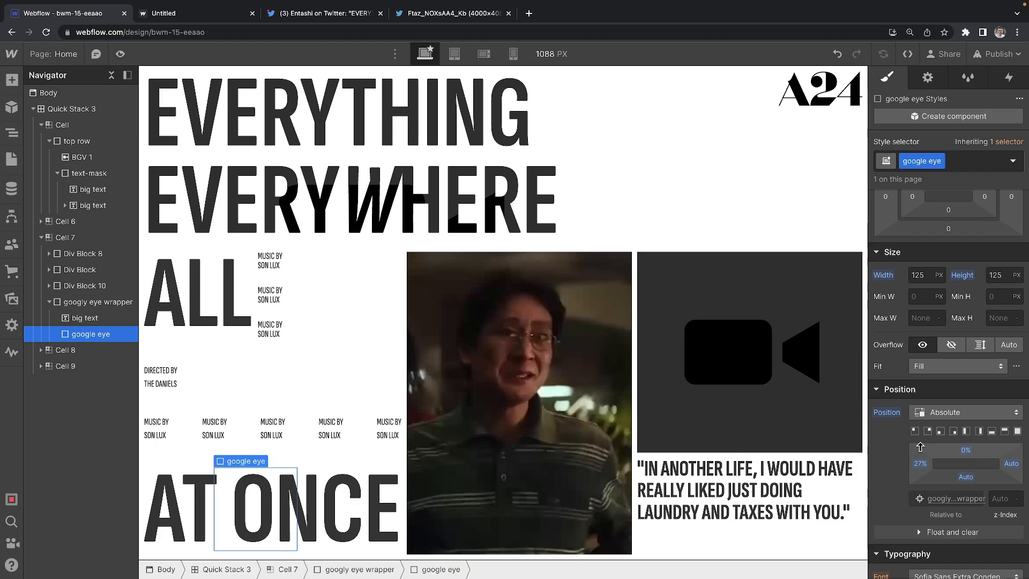
pyautogui.scroll(-5, 928, 443)
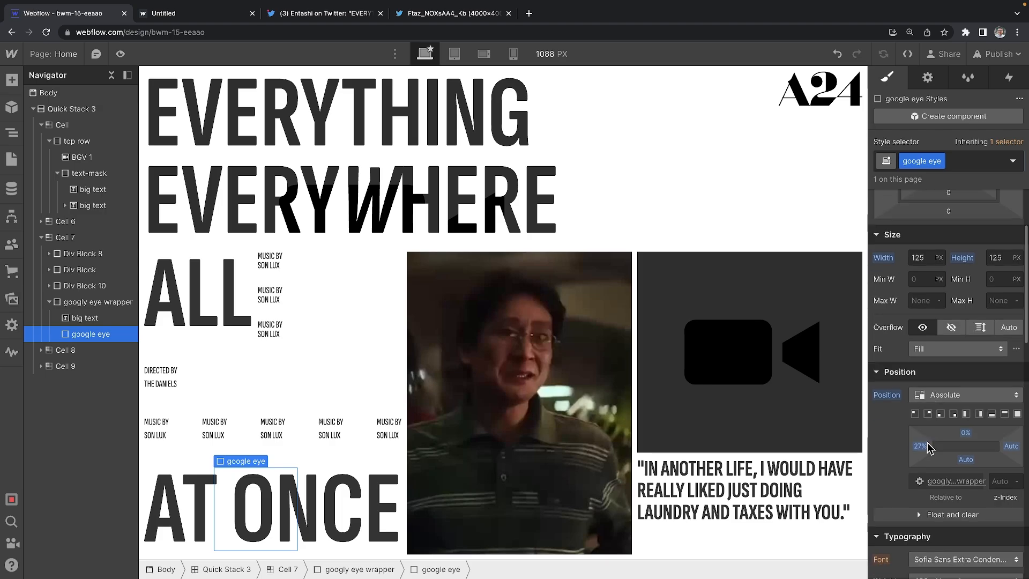
pyautogui.scroll(-6, 930, 447)
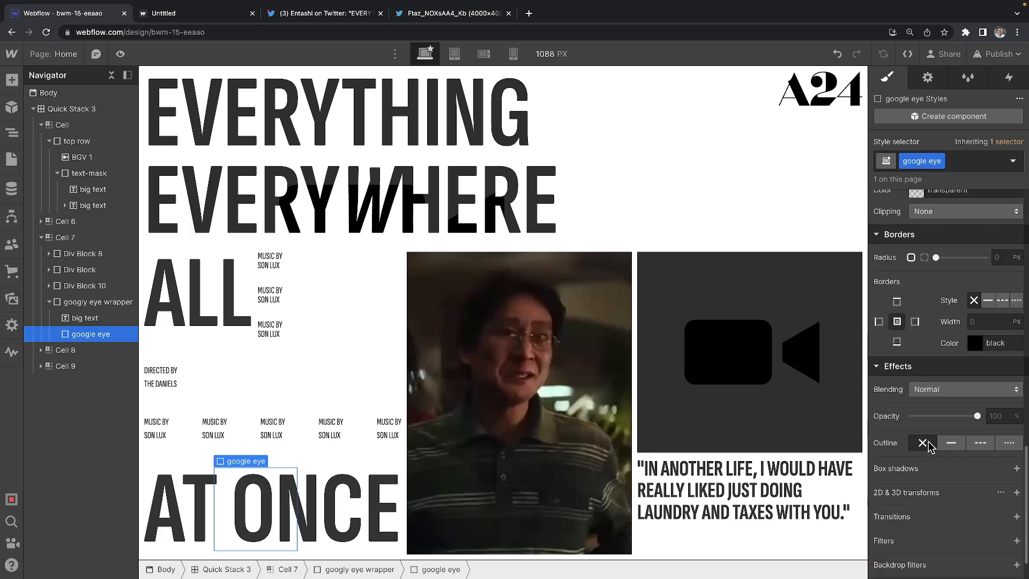
# Step: Add a radial gradient background to google eye with a light grey first stop
pyautogui.scroll(2, 933, 285)
pyautogui.click(916, 270)
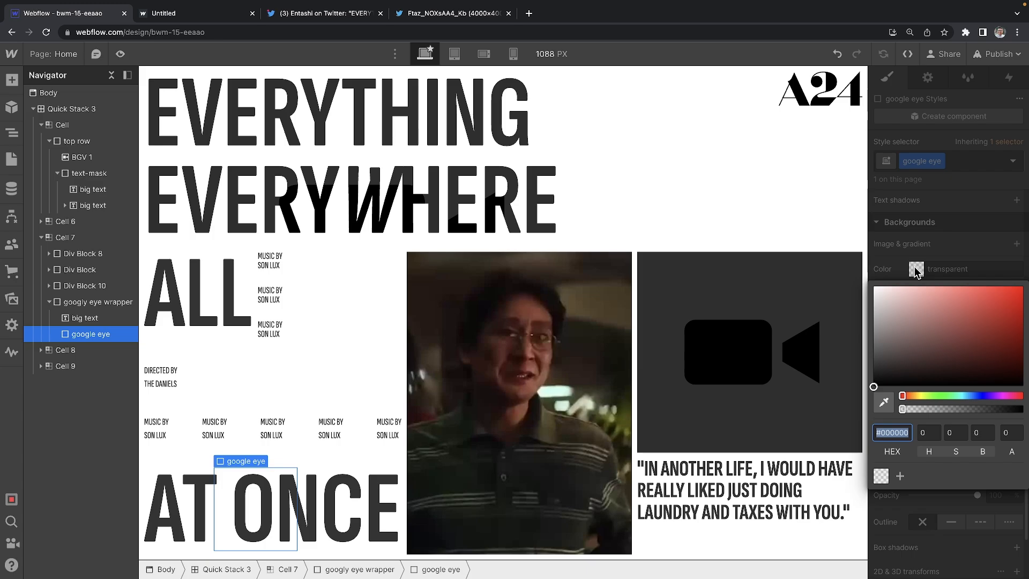
pyautogui.click(971, 250)
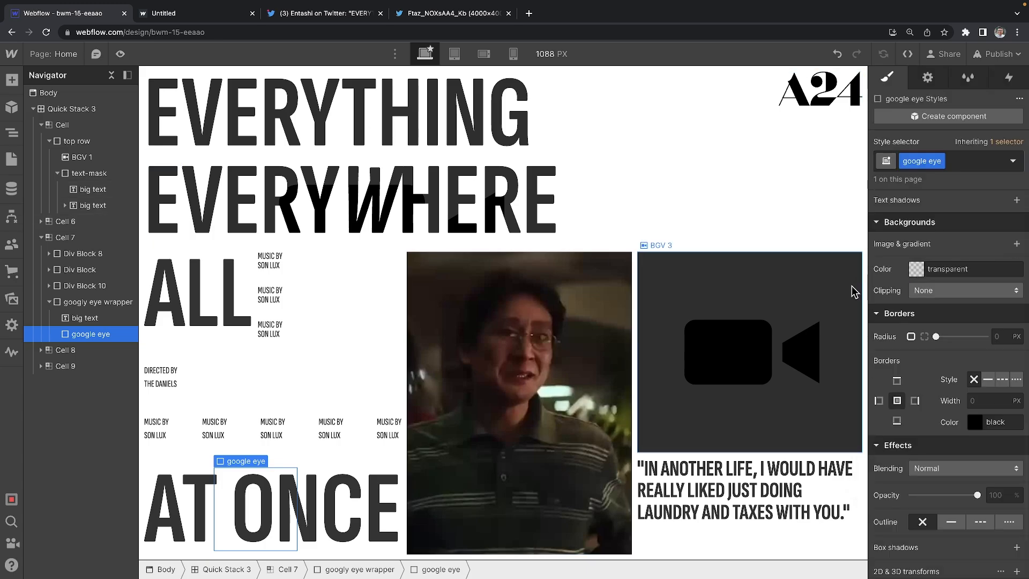
pyautogui.click(1017, 244)
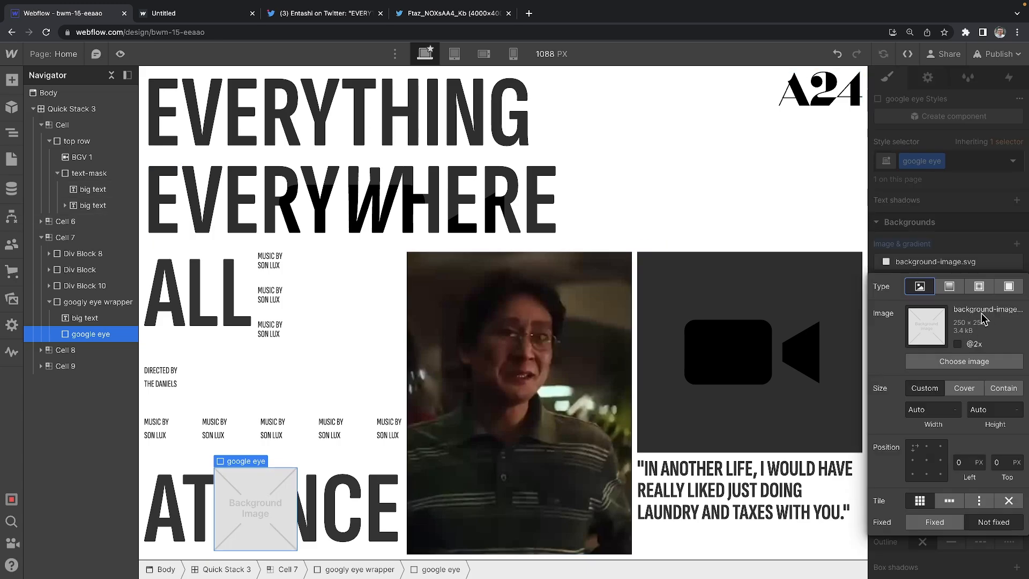
pyautogui.click(979, 287)
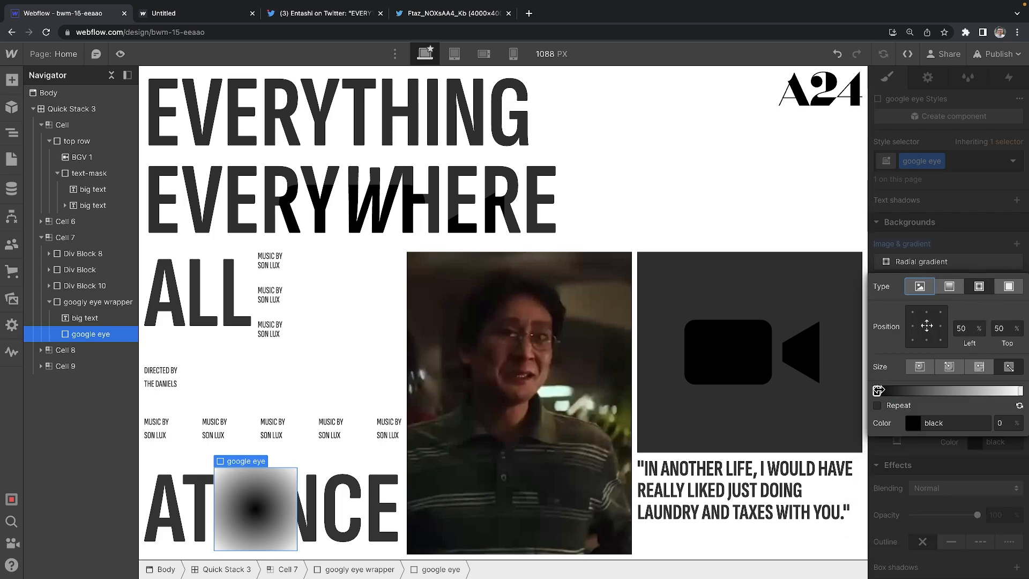
pyautogui.click(877, 390)
pyautogui.click(904, 252)
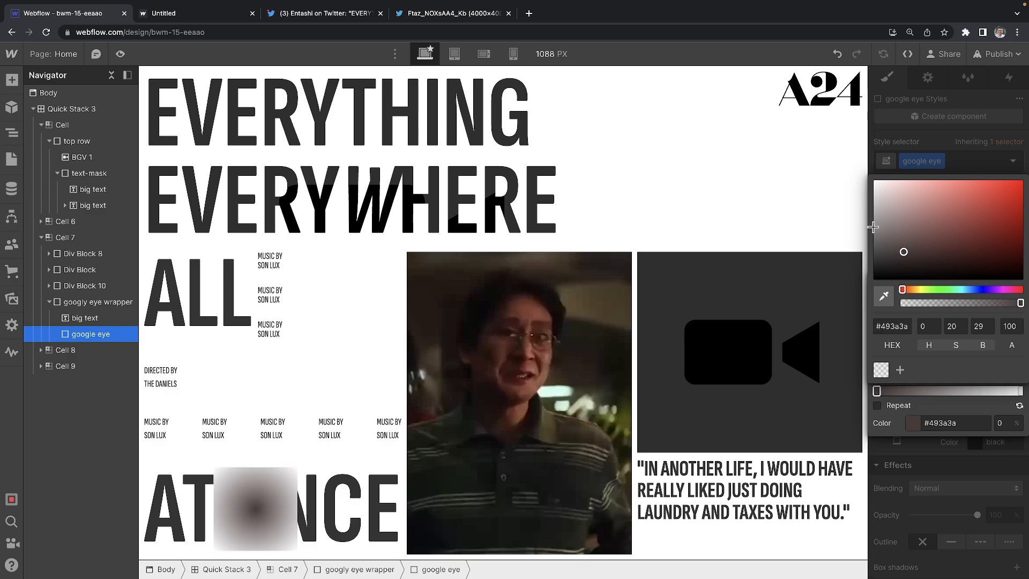
pyautogui.moveTo(873, 227); pyautogui.dragTo(861, 194)
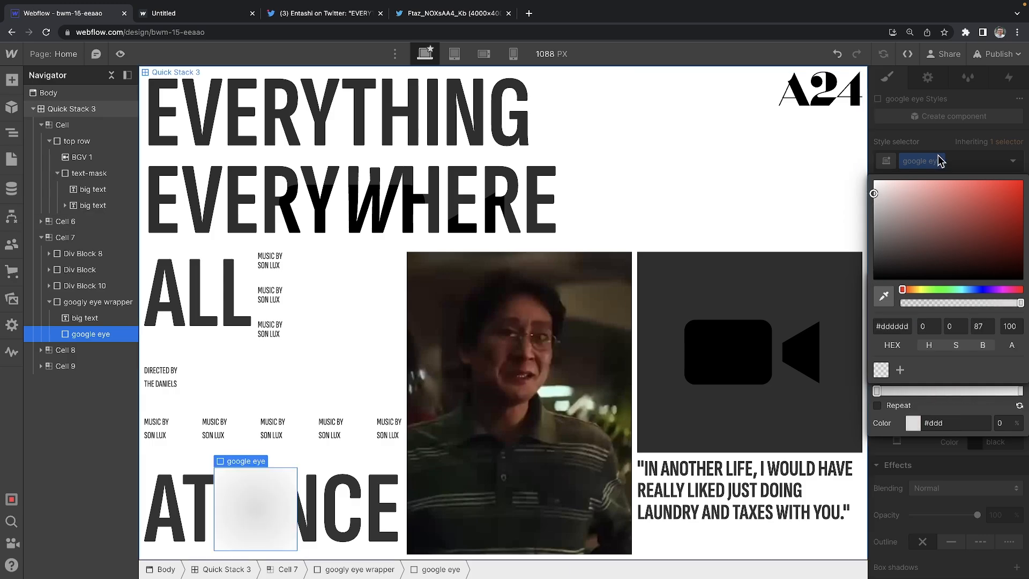
pyautogui.click(955, 144)
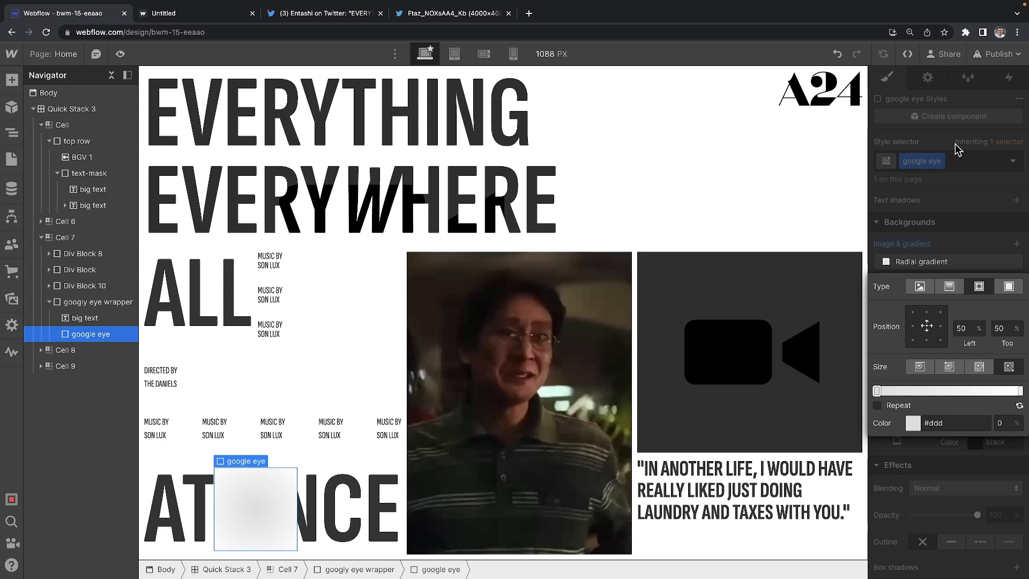
# Step: Place the gradient centre at 0% left, 100% top and shift the second stop
pyautogui.click(940, 312)
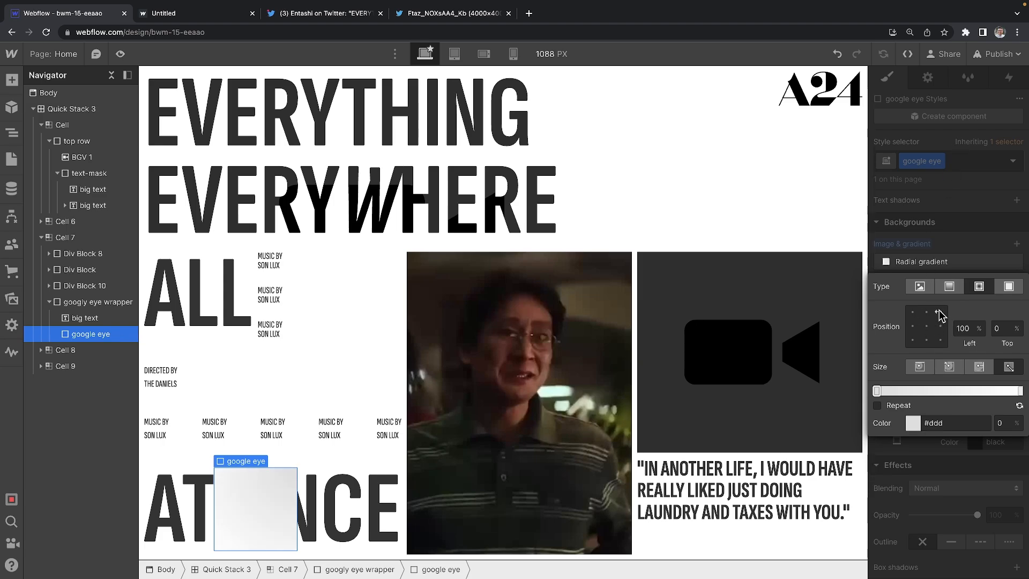
pyautogui.click(912, 340)
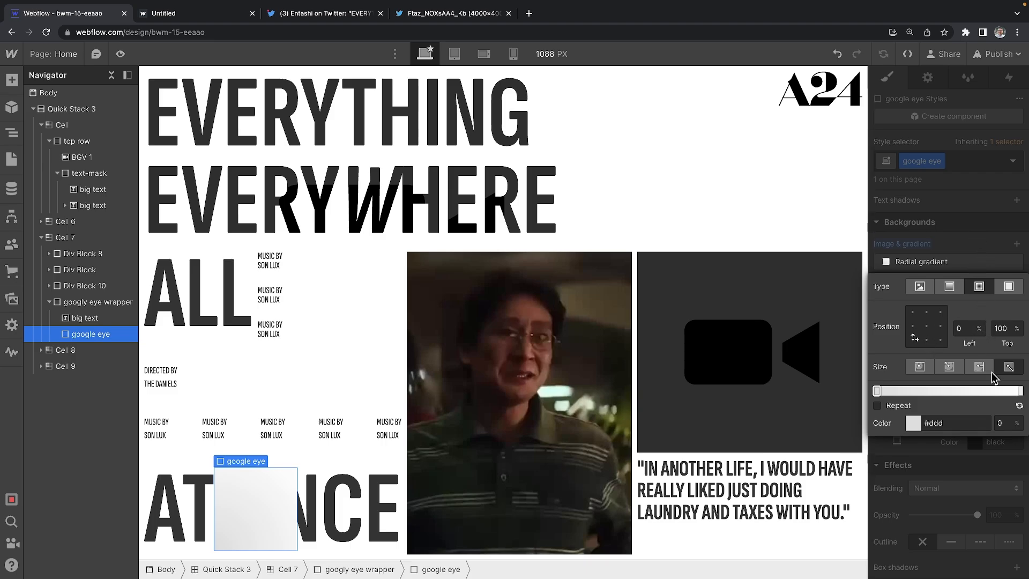
pyautogui.moveTo(1020, 390); pyautogui.dragTo(984, 391)
pyautogui.click(994, 181)
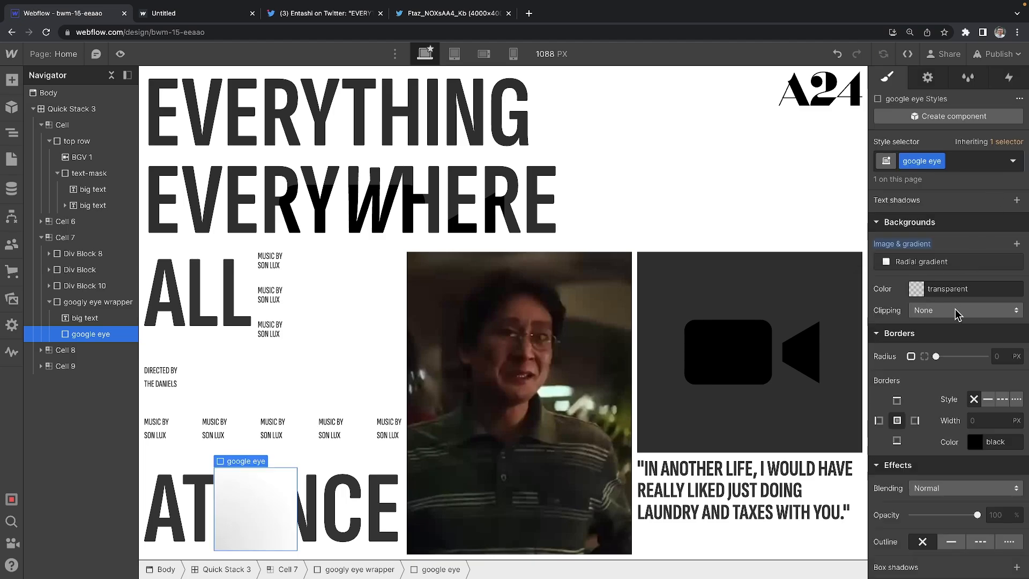
# Step: Set google eye's corner radius to 50% and give it a 1 px #d9d9d9 border
pyautogui.click(999, 355)
pyautogui.press('Return')
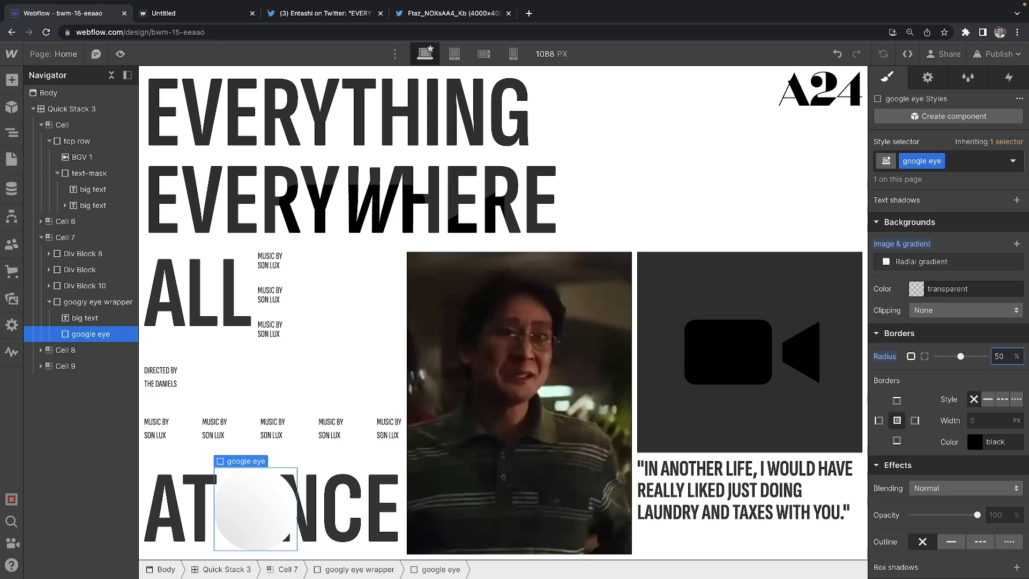
pyautogui.scroll(-2, 961, 429)
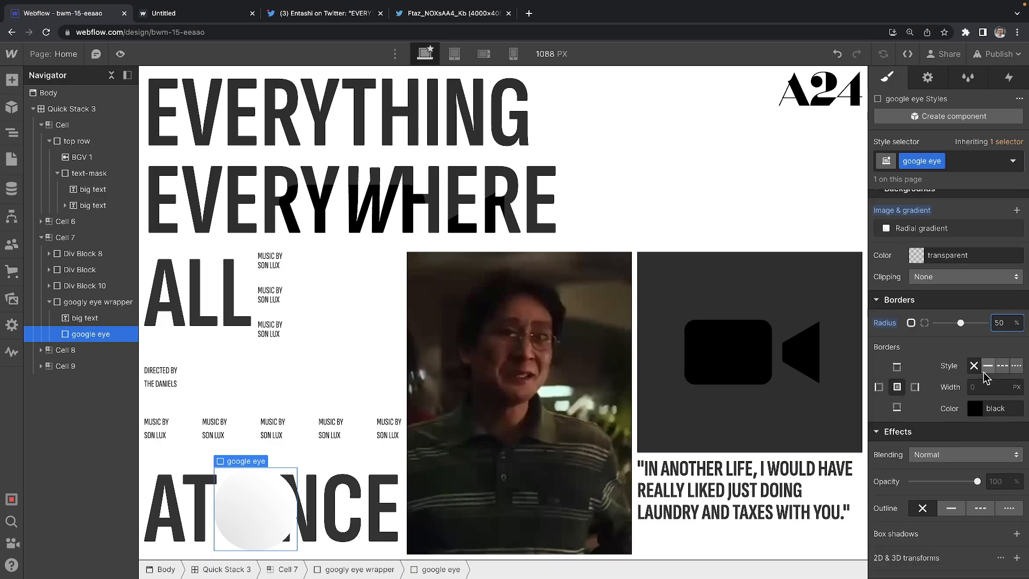
pyautogui.click(971, 409)
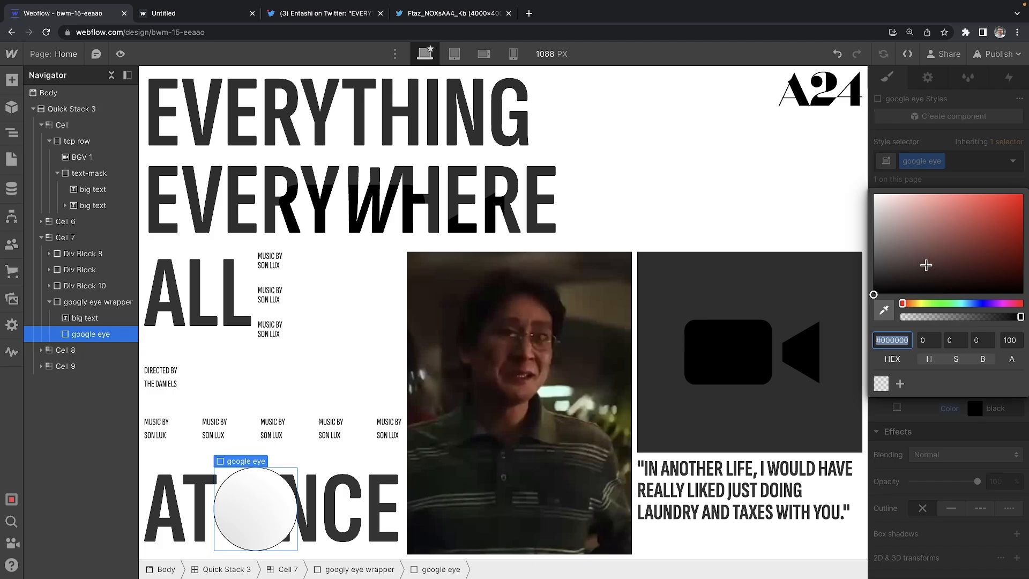
pyautogui.moveTo(907, 266); pyautogui.dragTo(836, 209)
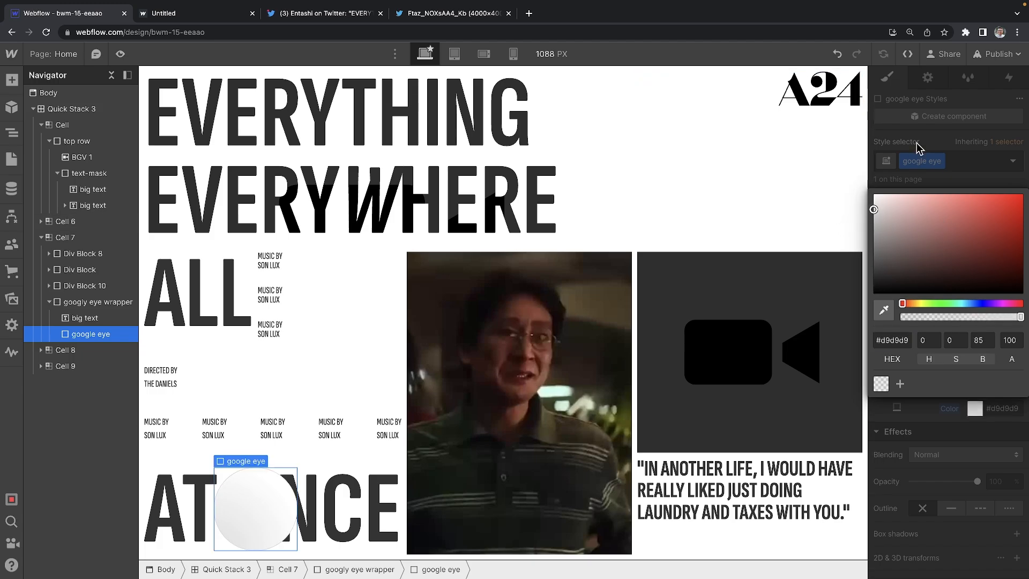
pyautogui.click(918, 149)
pyautogui.scroll(-1, 961, 467)
pyautogui.scroll(-4, 961, 468)
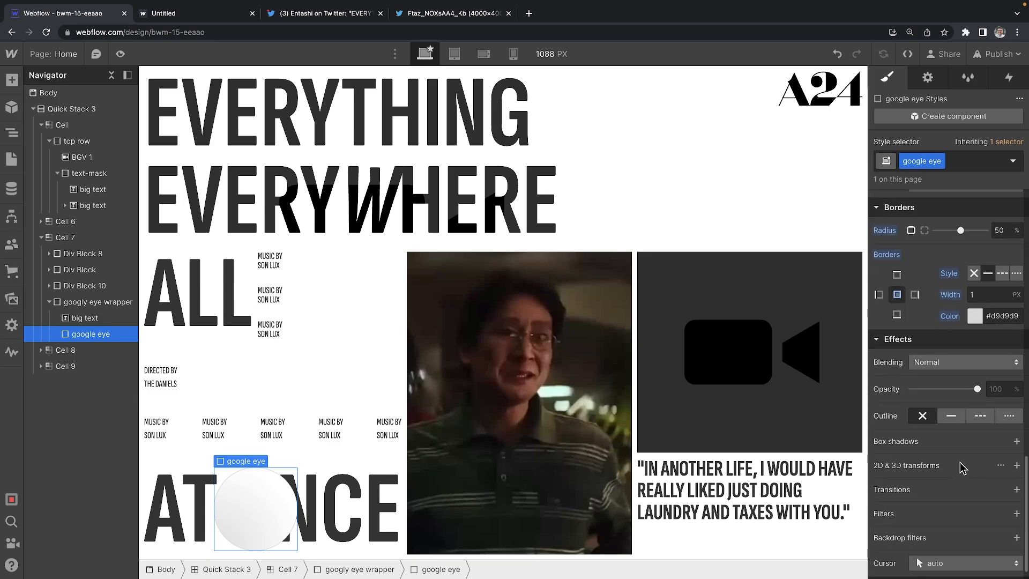
# Step: Add a box shadow with 6 px distance, 20 px blur and −4 px size
pyautogui.click(1016, 416)
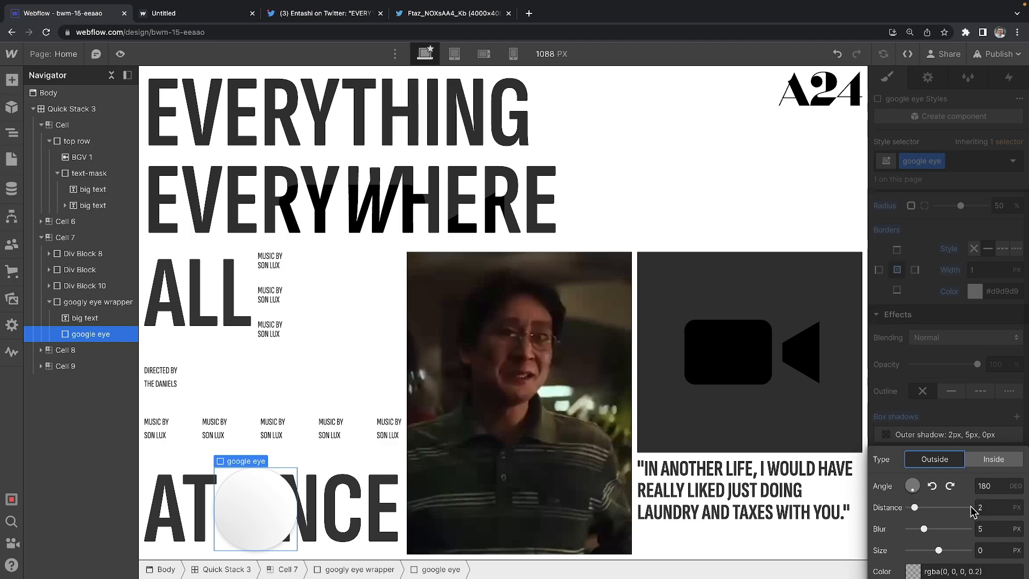
pyautogui.click(950, 486)
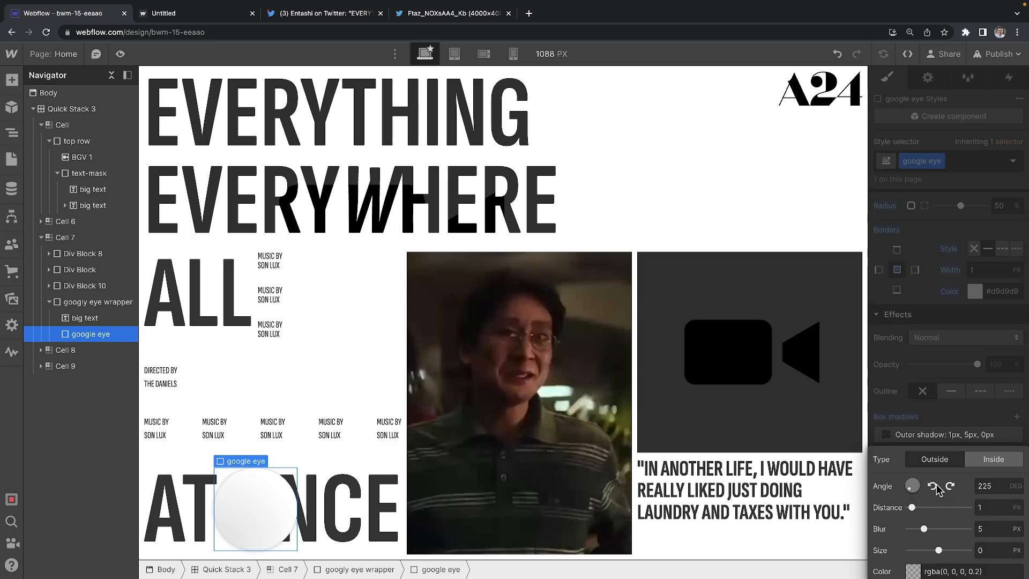
pyautogui.moveTo(912, 508); pyautogui.dragTo(934, 547)
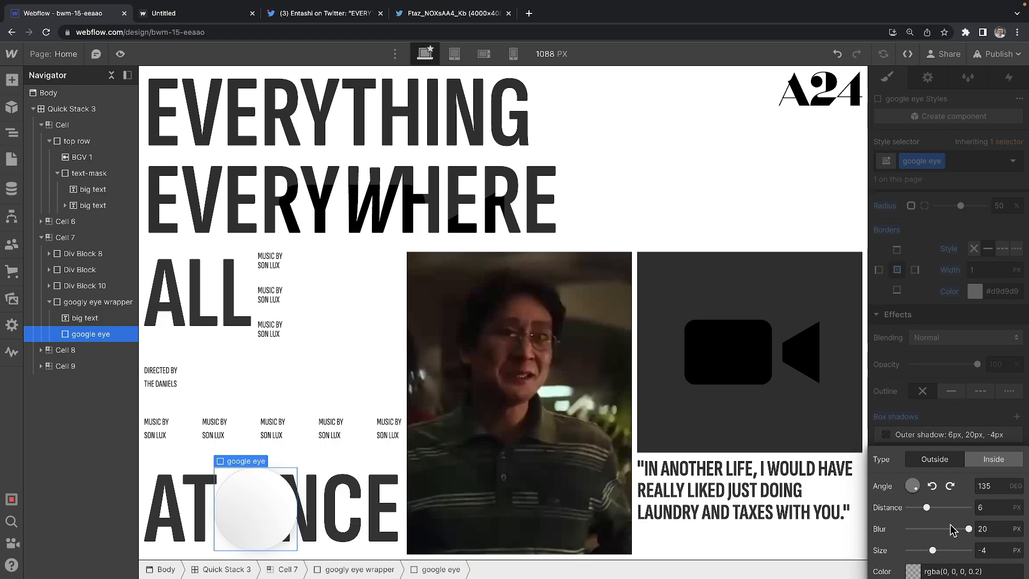
pyautogui.click(957, 428)
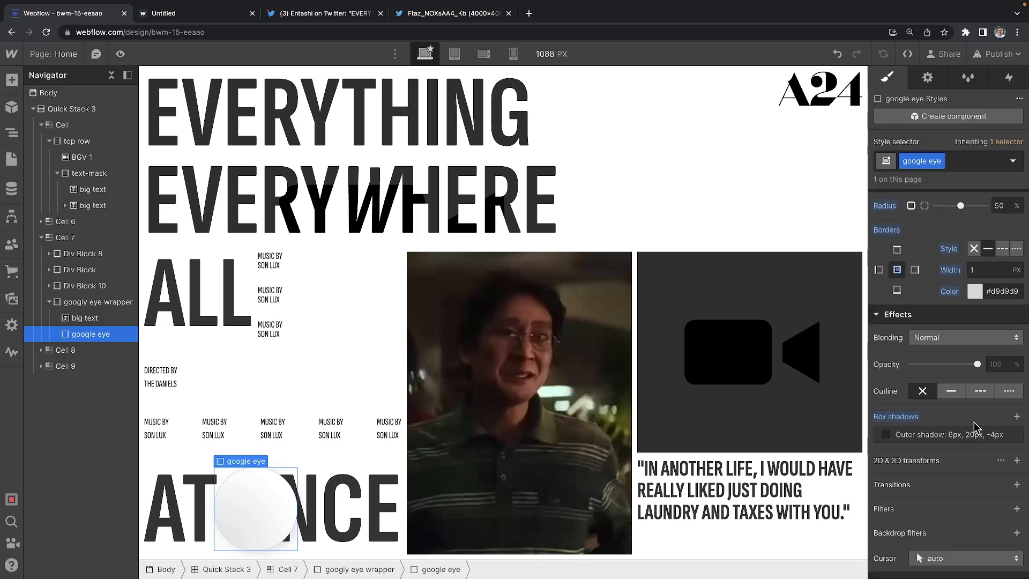
# Step: Insert a Div Block inside google eye and give it the class 'iris', fixing the 'itris' typo
pyautogui.scroll(1, 975, 435)
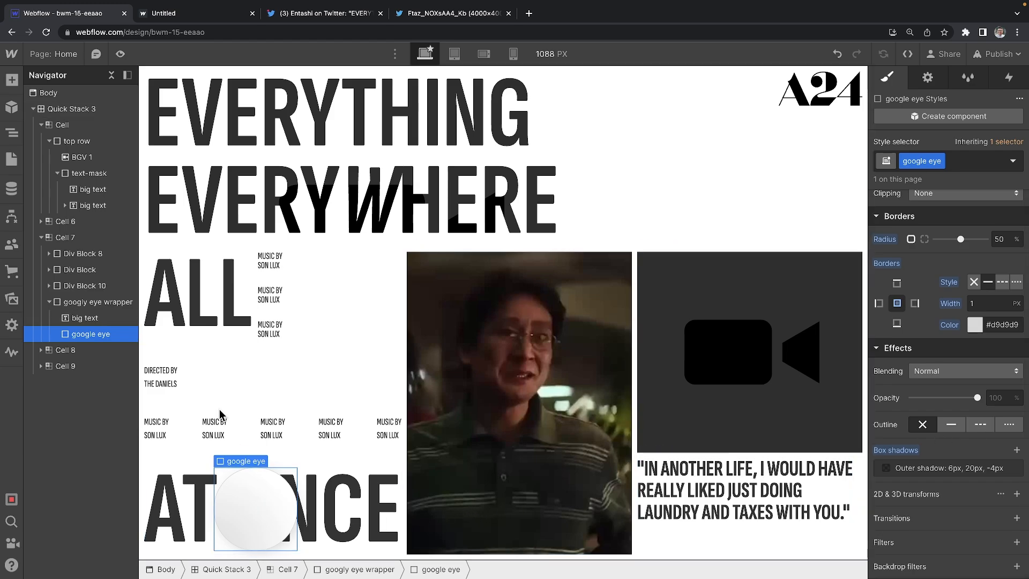
pyautogui.press('super+e')
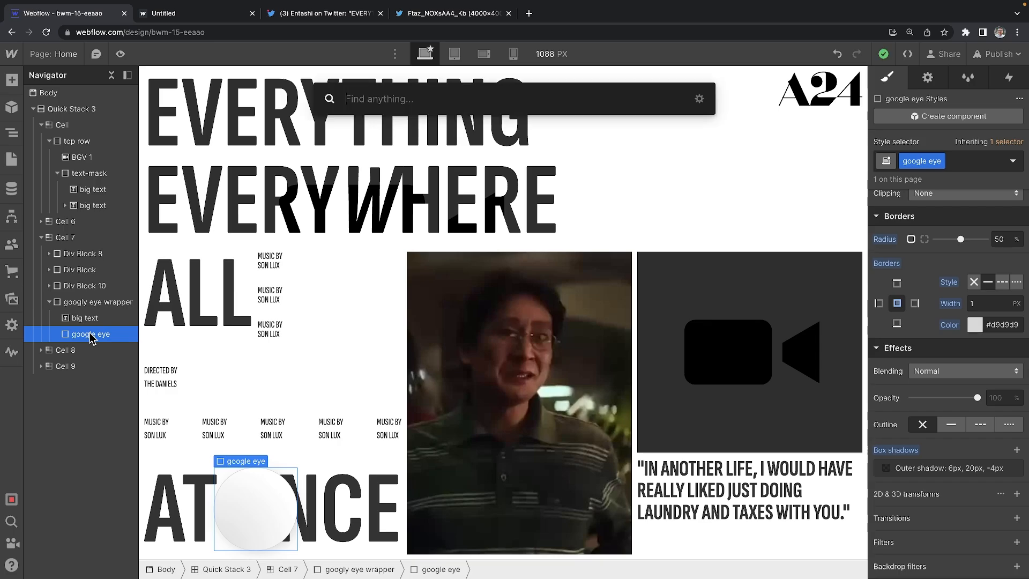
pyautogui.write('div')
pyautogui.press('Return')
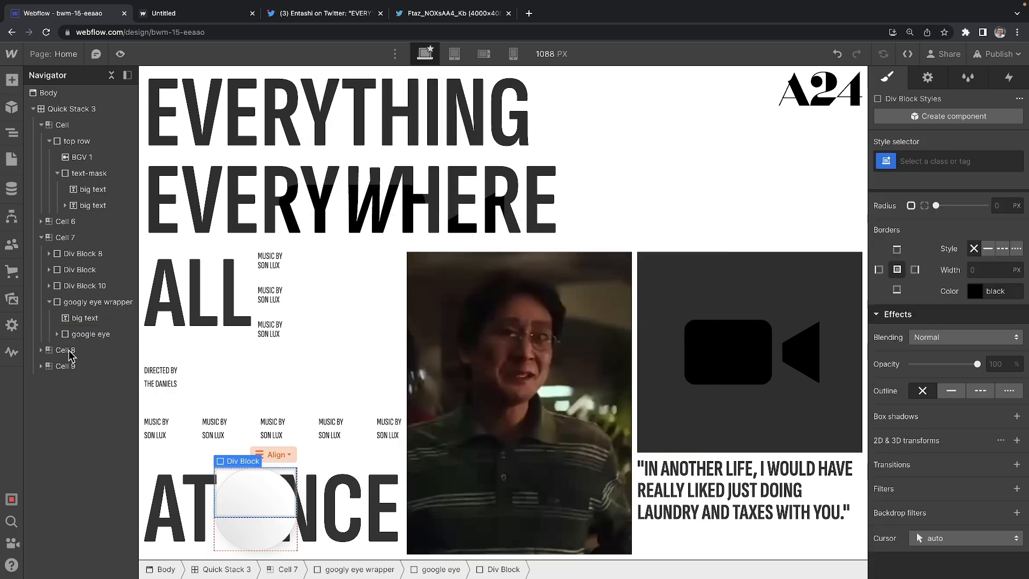
pyautogui.click(922, 166)
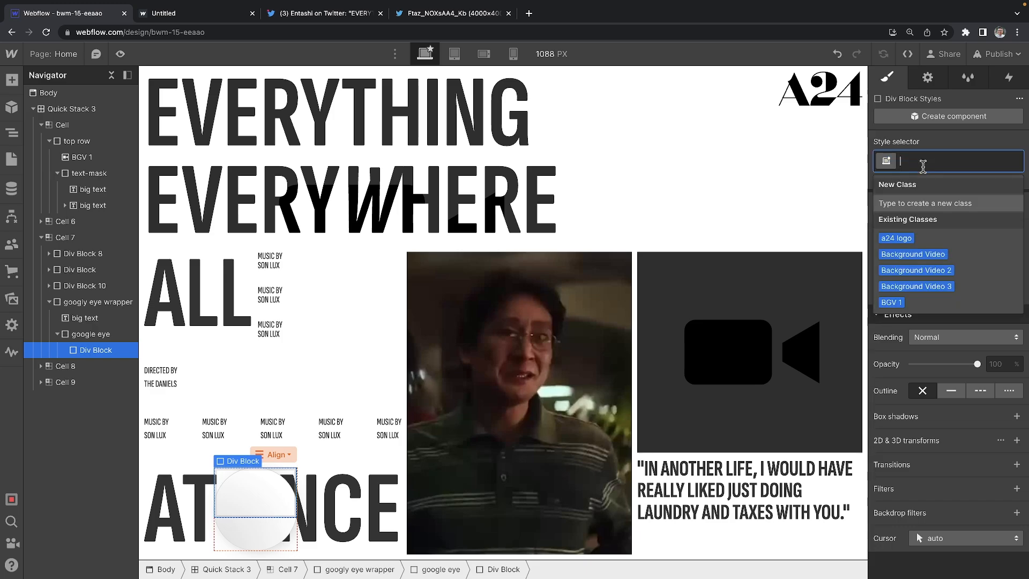
pyautogui.write('itris')
pyautogui.press('Return')
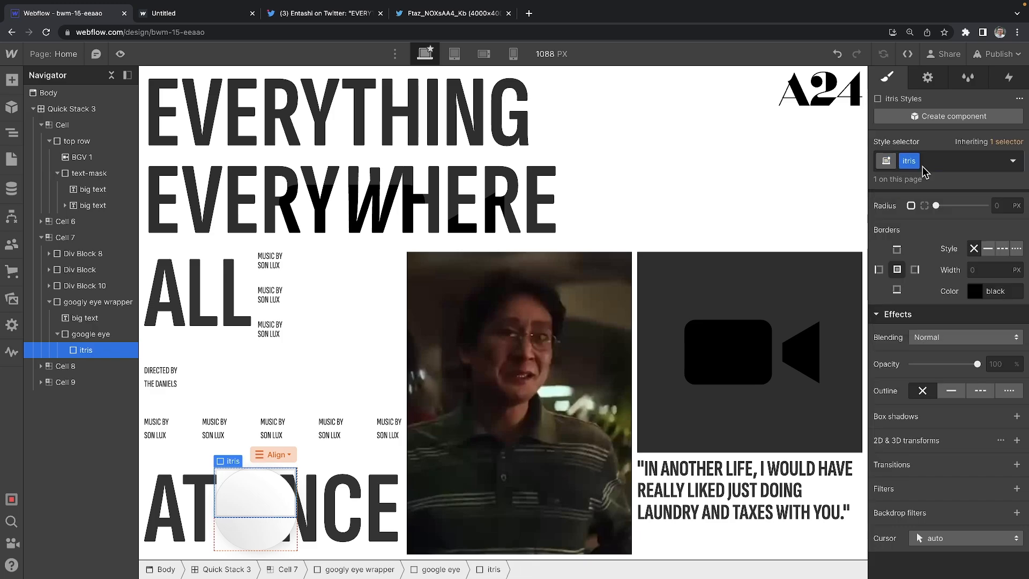
pyautogui.doubleClick(909, 161)
pyautogui.write('iris')
pyautogui.press('Return')
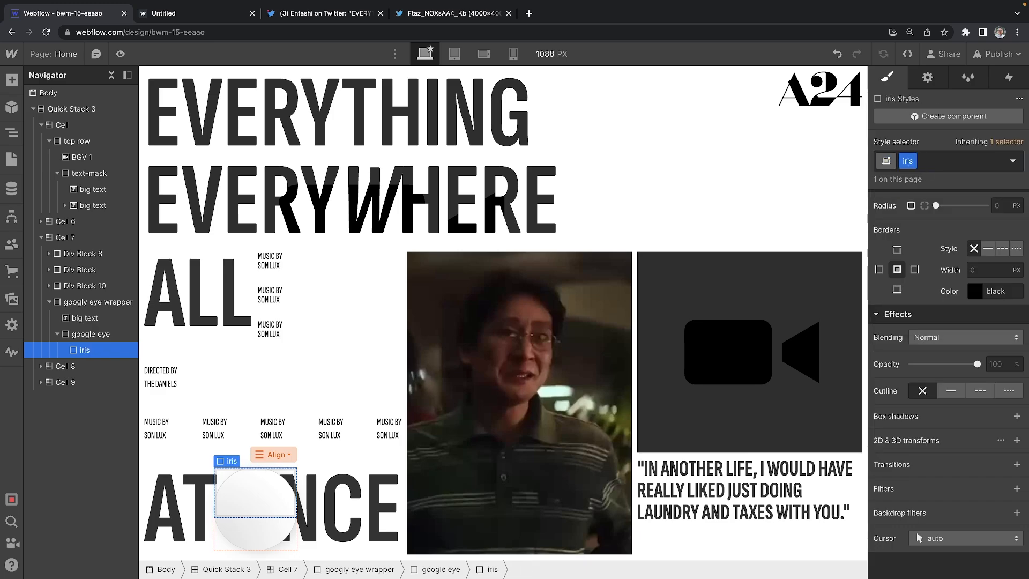
# Step: Round the iris corners into a circle and size it 50 × 50 px
pyautogui.scroll(1, 992, 262)
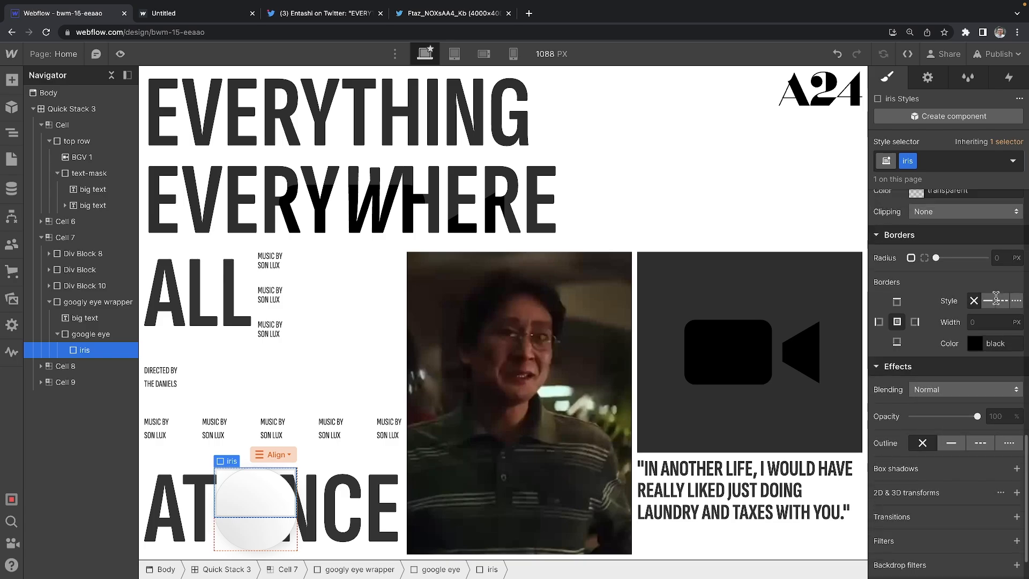
pyautogui.click(1001, 258)
pyautogui.write('100%')
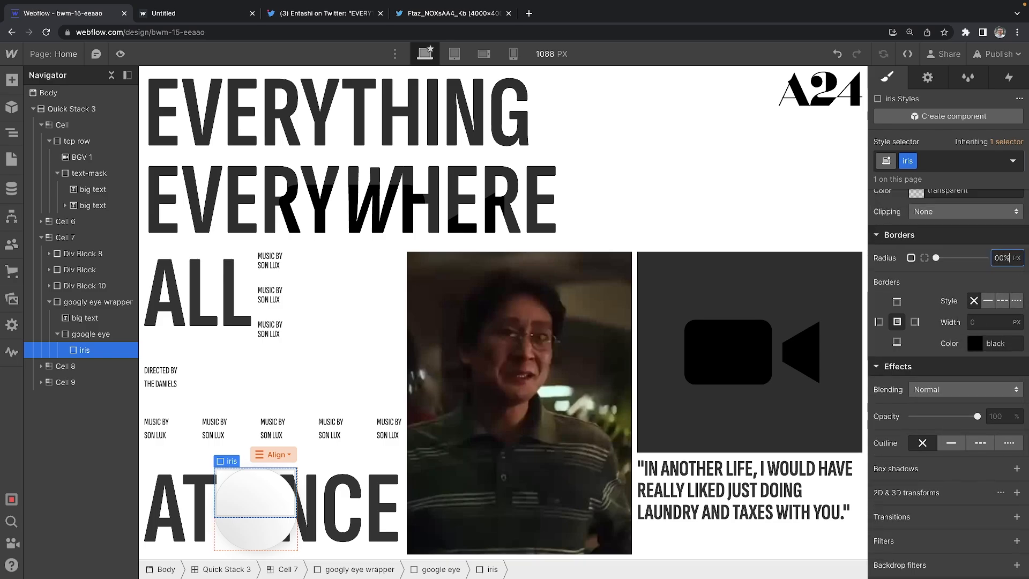
pyautogui.write('%')
pyautogui.press('Return')
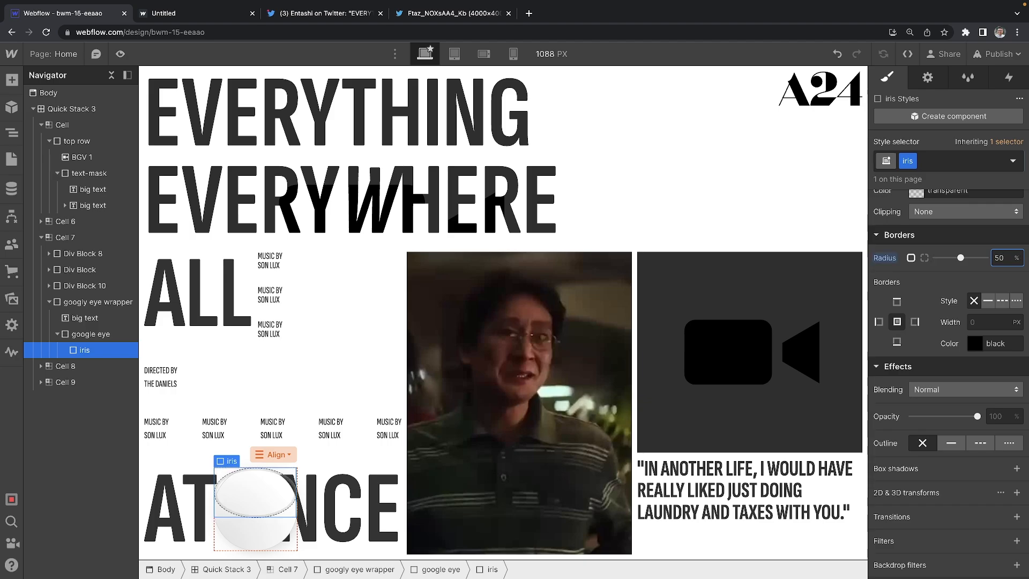
pyautogui.scroll(2, 953, 407)
pyautogui.scroll(8, 952, 407)
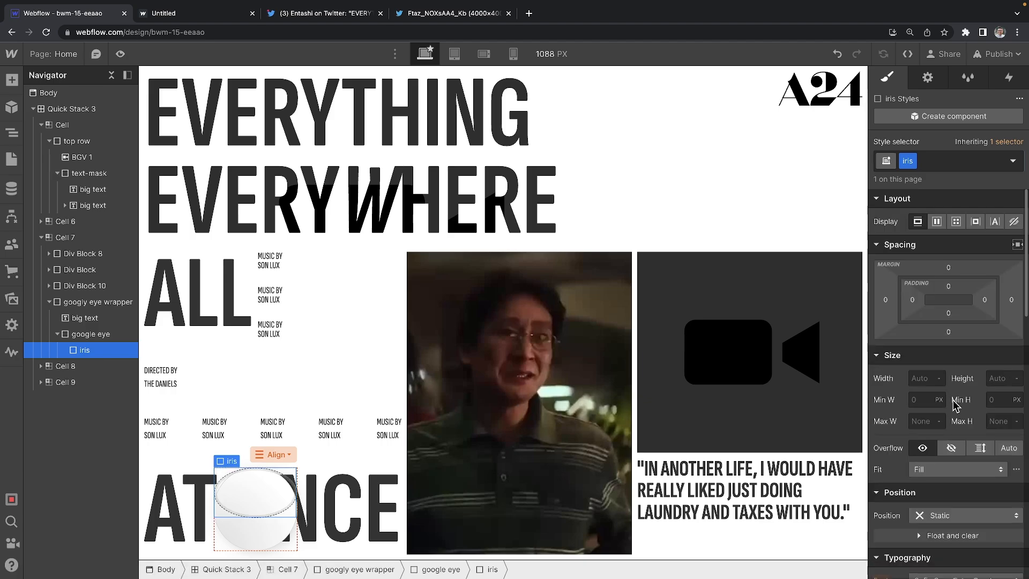
pyautogui.click(921, 377)
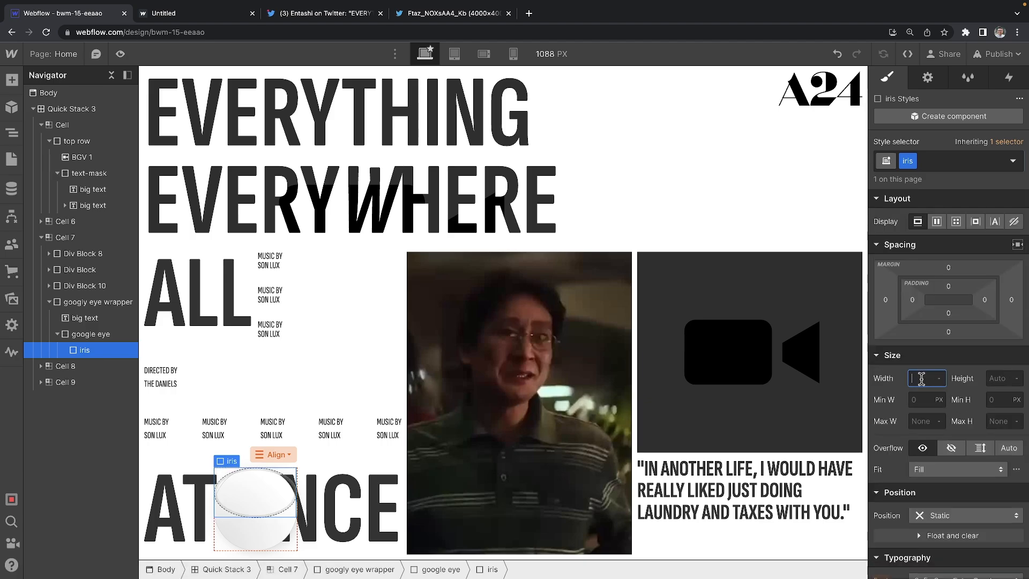
pyautogui.write('75')
pyautogui.press('Tab')
pyautogui.write('50')
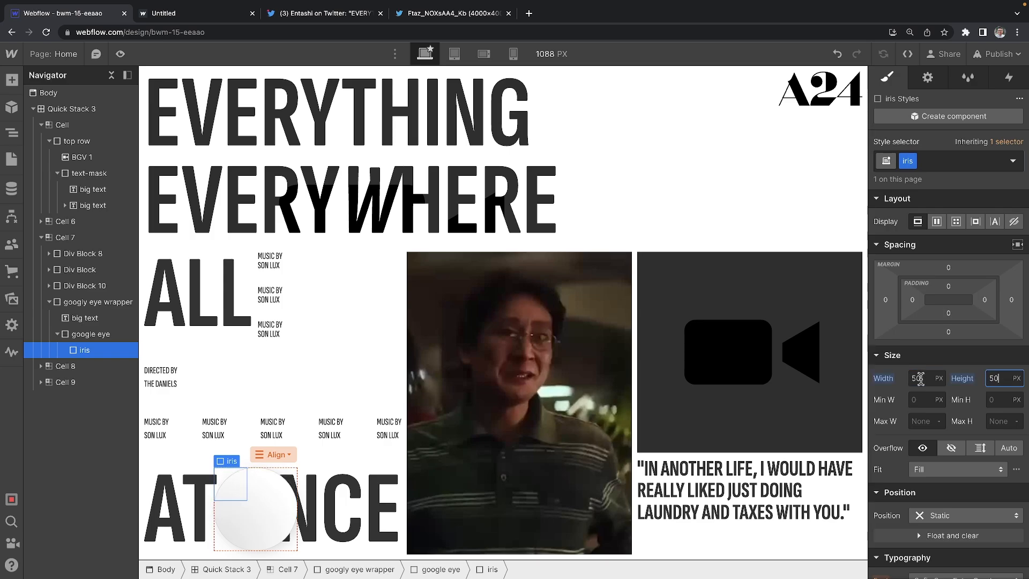
pyautogui.scroll(-10, 922, 386)
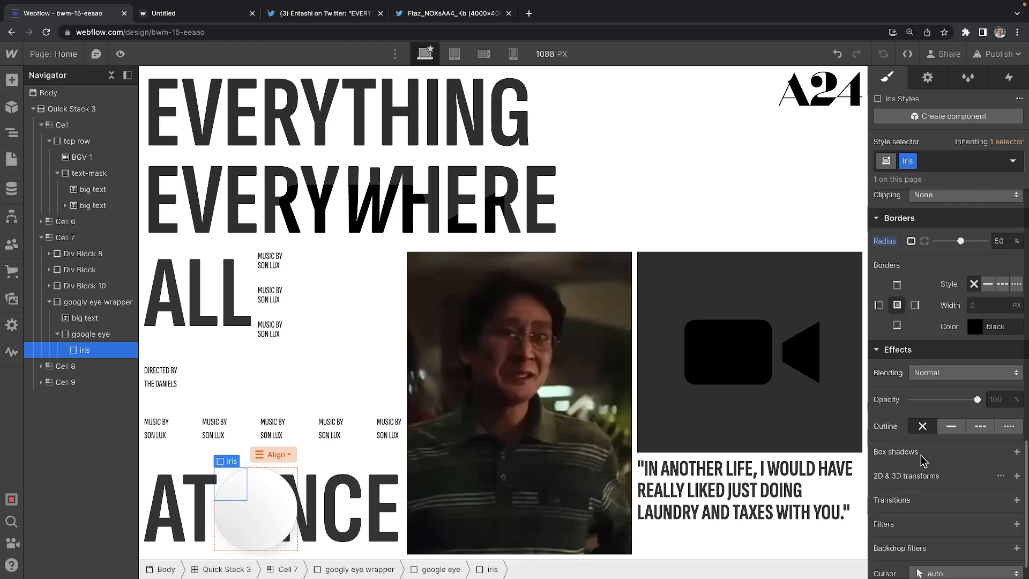
# Step: Try a solid black iris background colour, then reset it to transparent
pyautogui.scroll(6, 923, 456)
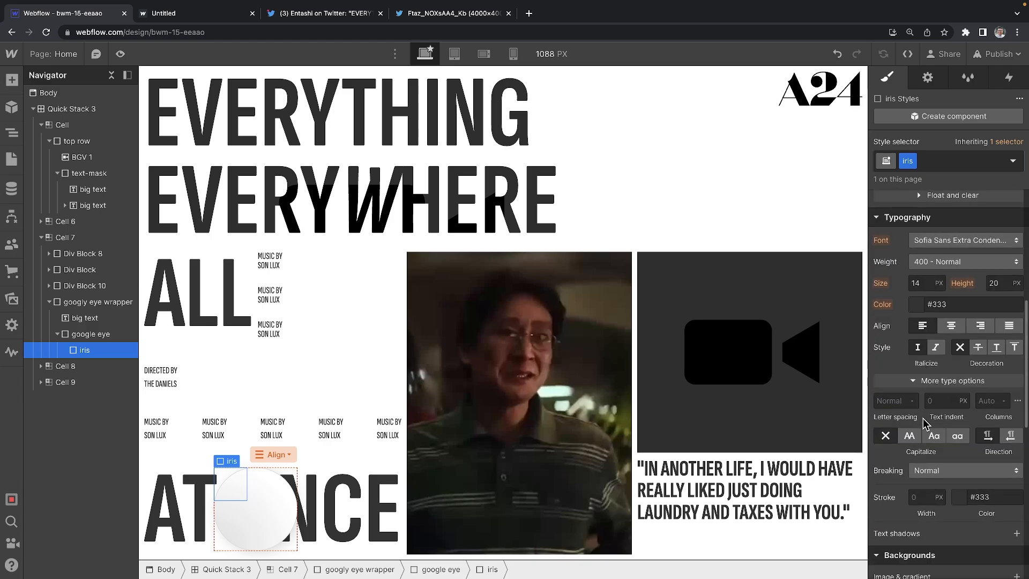
pyautogui.scroll(-3, 923, 423)
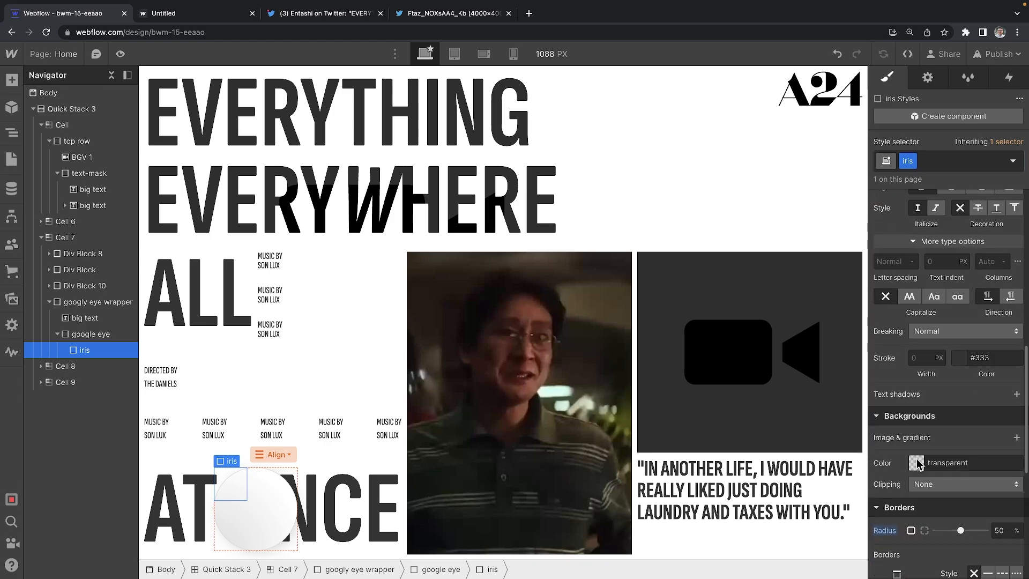
pyautogui.click(916, 463)
pyautogui.press('Return')
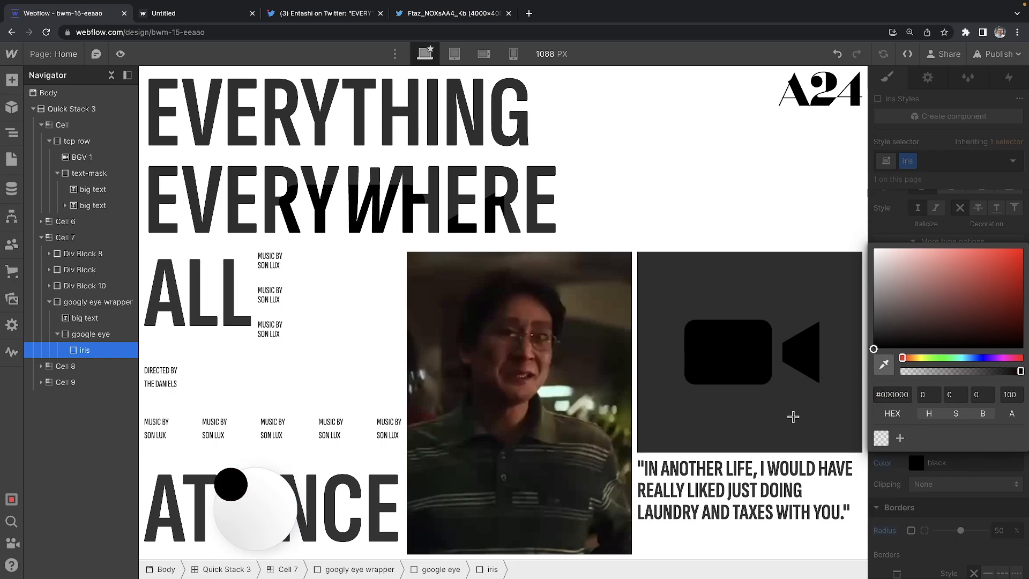
pyautogui.click(965, 201)
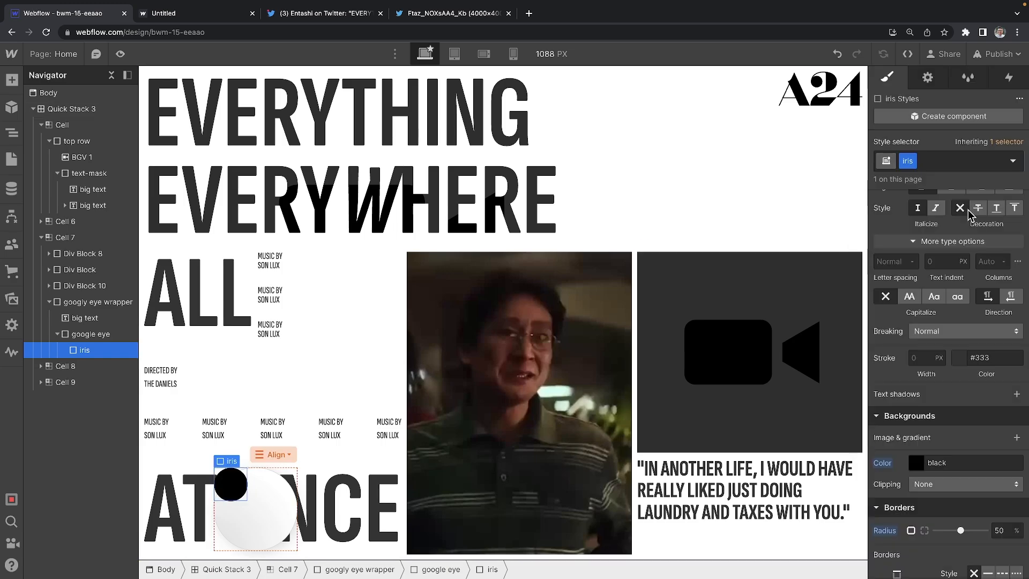
pyautogui.click(885, 463)
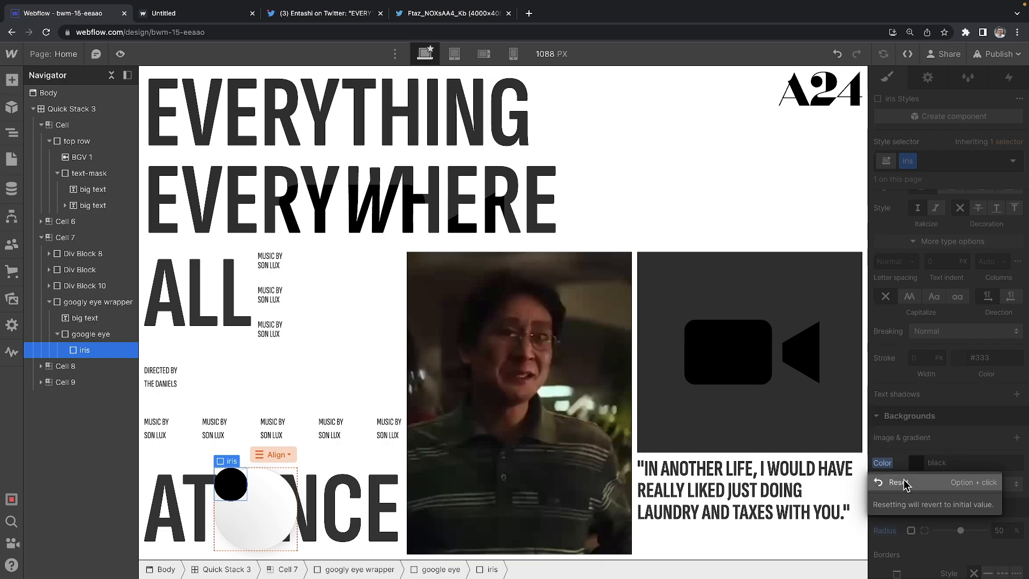
pyautogui.click(927, 481)
# Step: Give the iris a dark radial gradient background with a black midway stop
pyautogui.click(1016, 437)
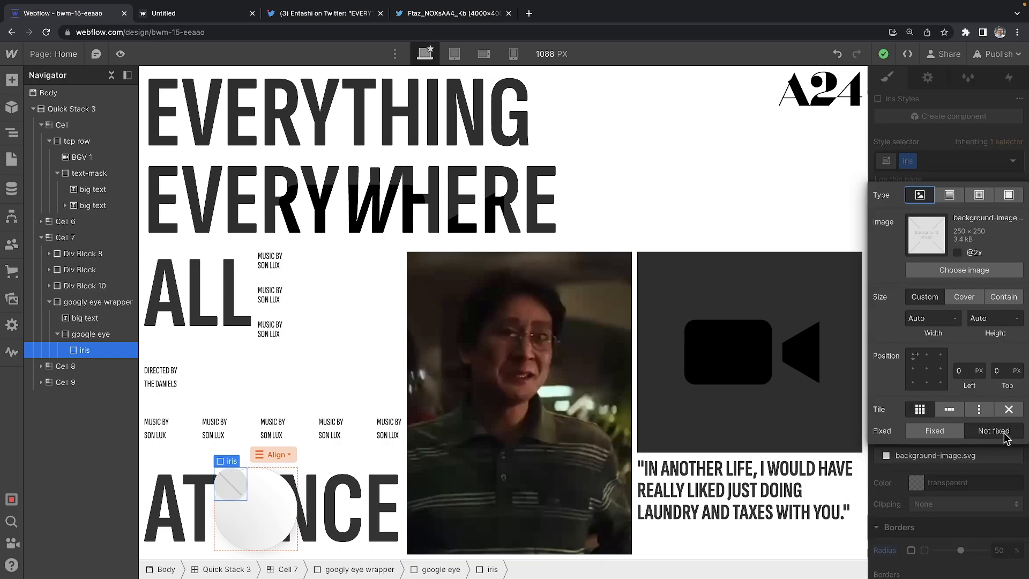
pyautogui.click(978, 195)
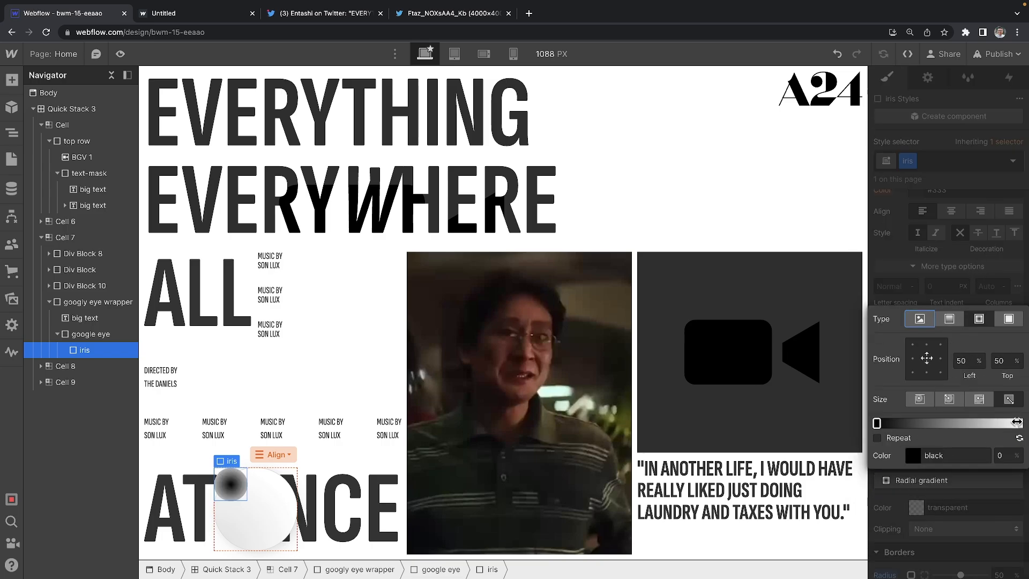
pyautogui.click(1020, 423)
pyautogui.click(913, 455)
pyautogui.moveTo(921, 267); pyautogui.dragTo(820, 271)
pyautogui.click(943, 193)
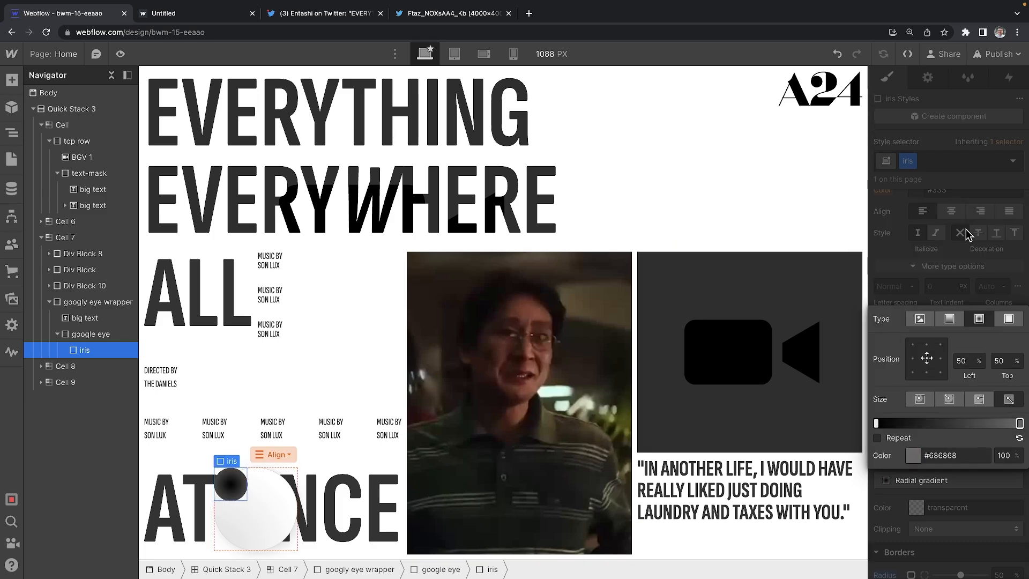
pyautogui.click(940, 345)
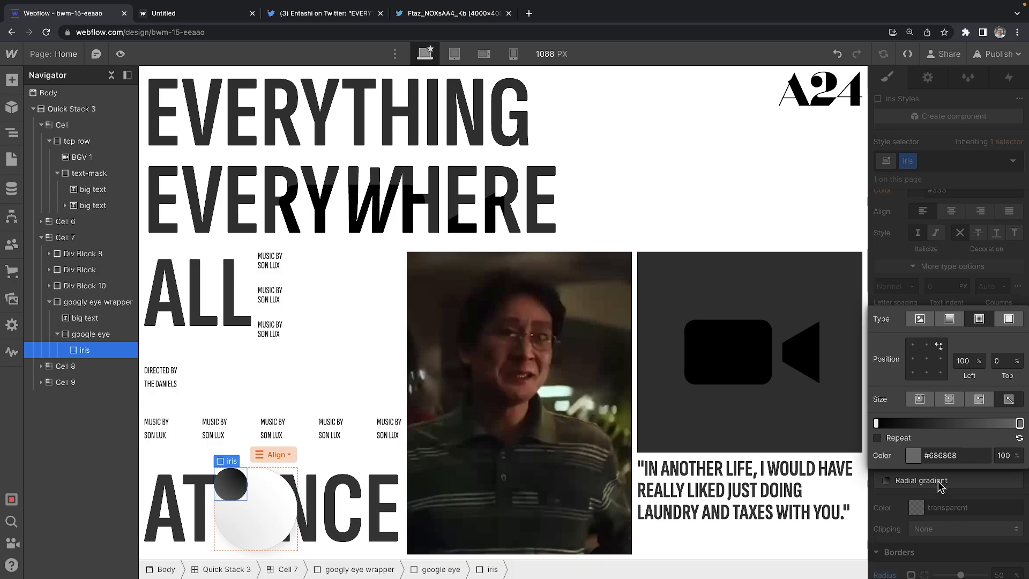
pyautogui.moveTo(885, 424); pyautogui.dragTo(951, 422)
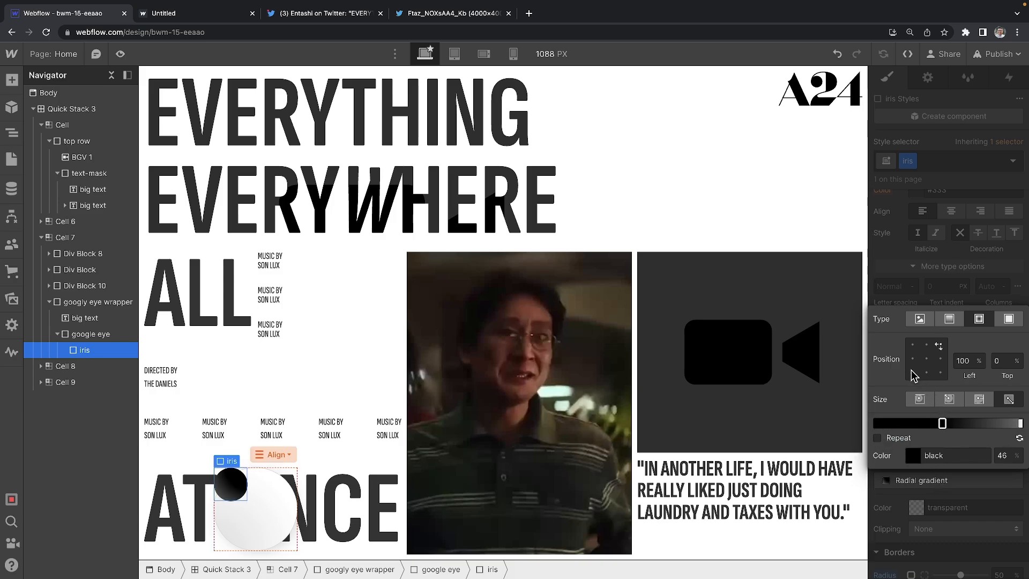
pyautogui.click(912, 371)
pyautogui.click(962, 267)
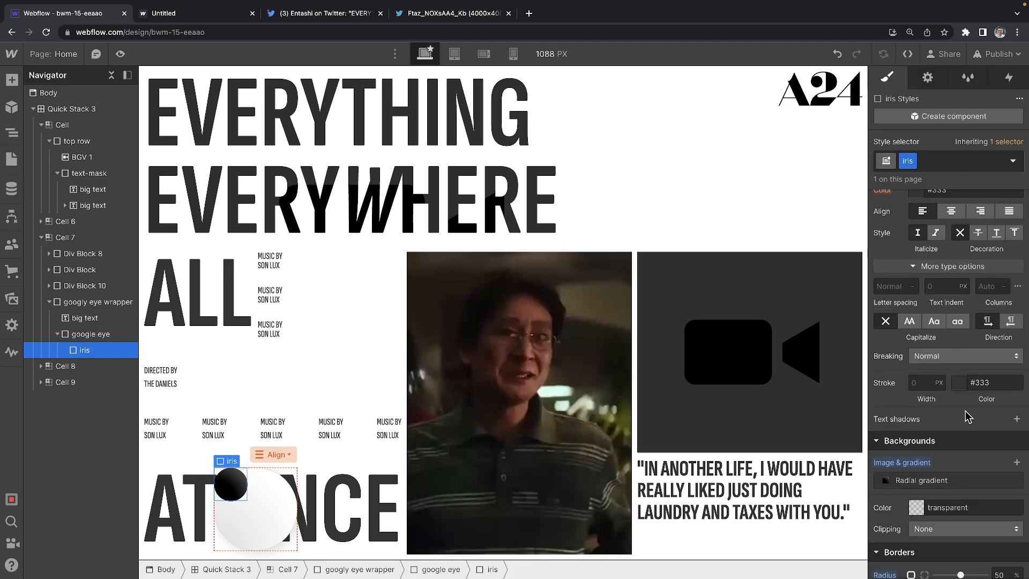
pyautogui.scroll(5, 959, 432)
pyautogui.scroll(4, 955, 429)
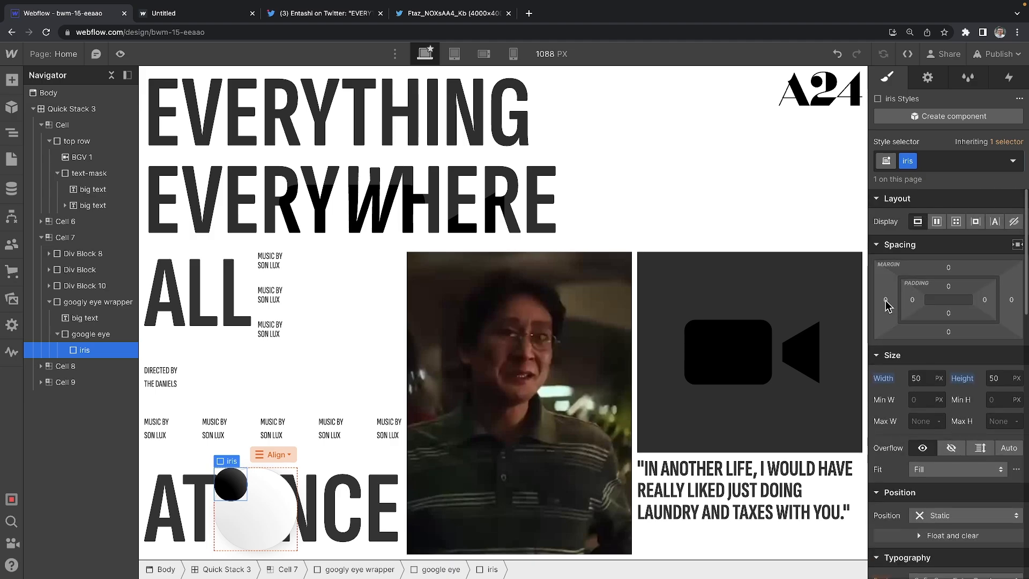
pyautogui.moveTo(885, 301)
pyautogui.mouseDown()
pyautogui.moveTo(847, 301)
pyautogui.moveTo(867, 301)
pyautogui.mouseUp()
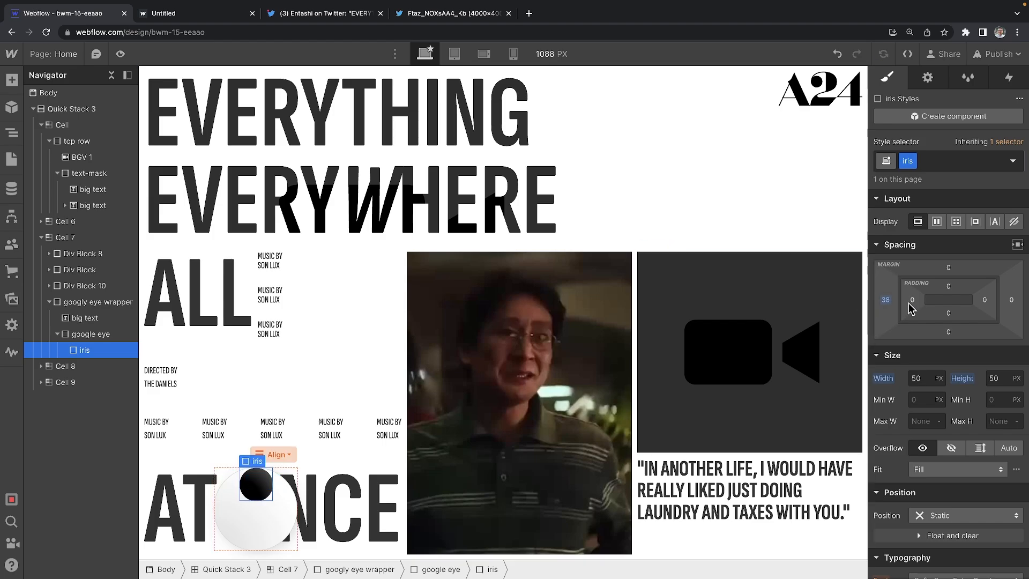
pyautogui.click(885, 301)
pyautogui.click(899, 390)
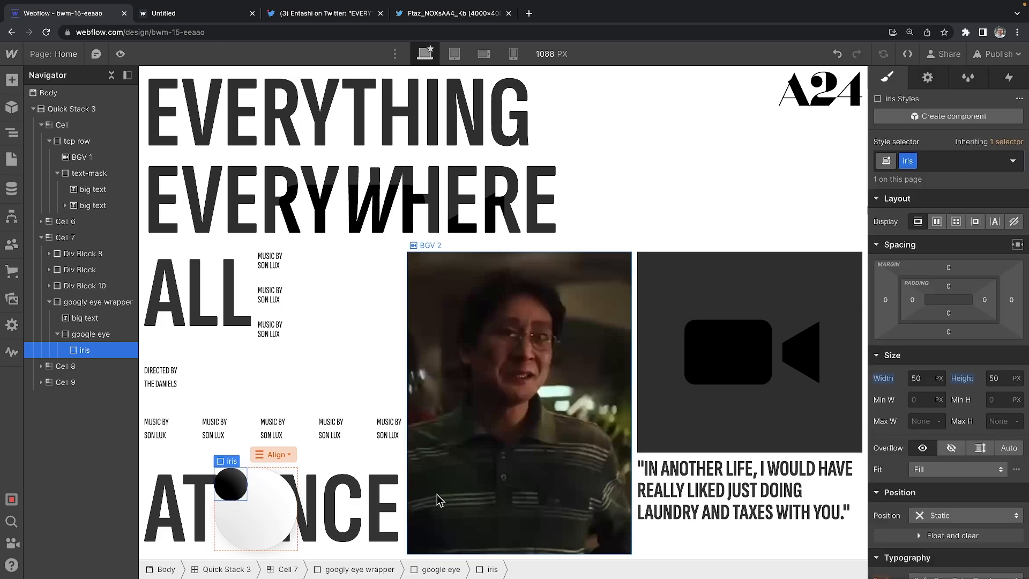
pyautogui.click(277, 506)
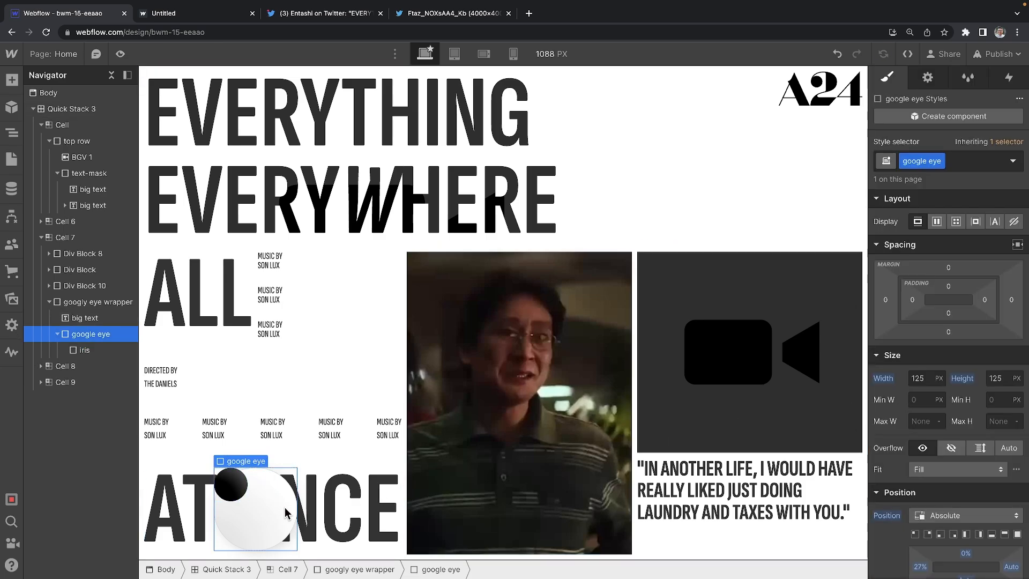
# Step: Set google eye to Display Flex with Align and Justify both centred
pyautogui.click(937, 222)
pyautogui.click(942, 270)
pyautogui.click(942, 292)
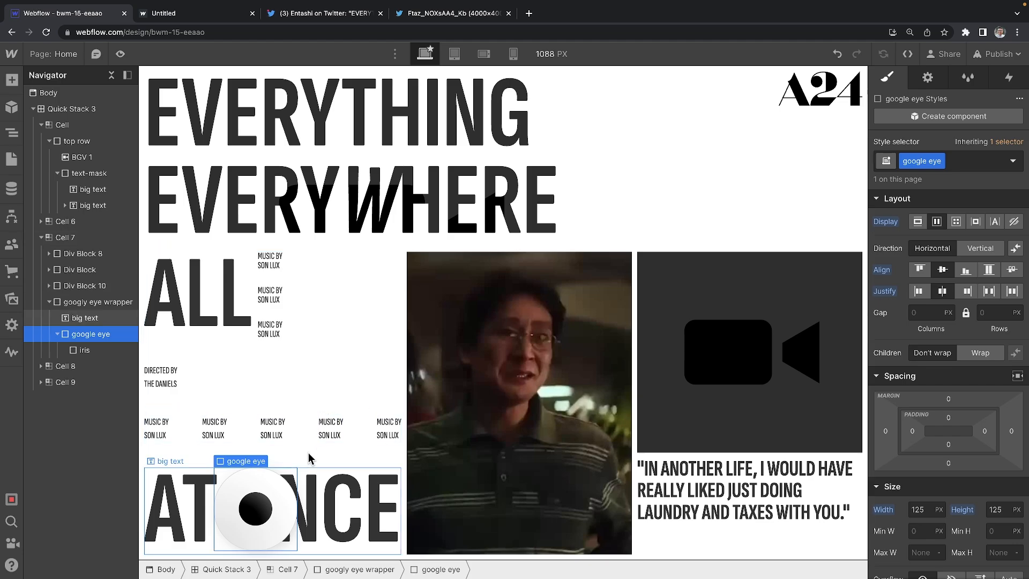
pyautogui.click(260, 515)
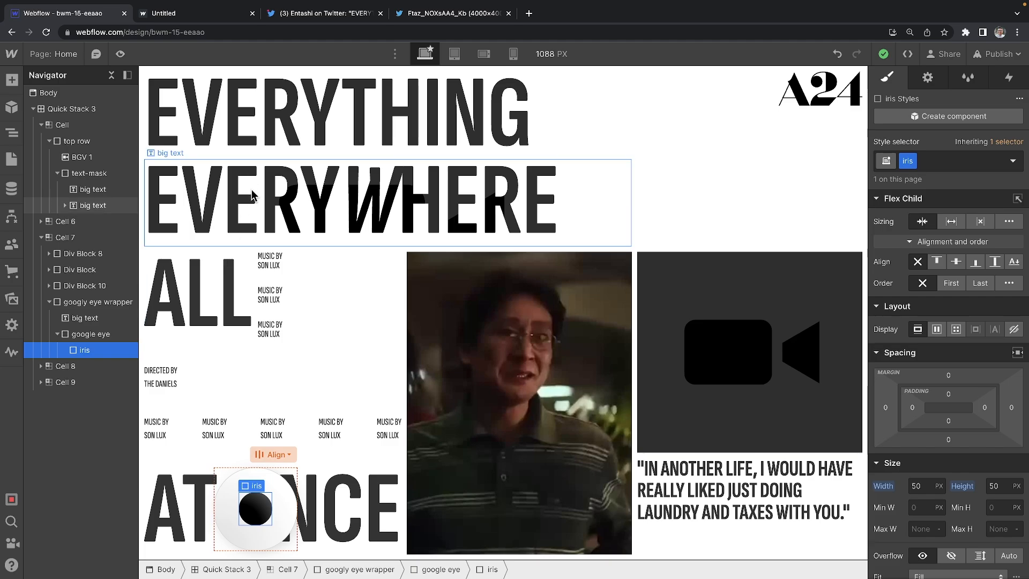
# Step: Give Quick Stack 3 a 'Mouse move over element' trigger that plays a newly created mouse animation
pyautogui.click(80, 110)
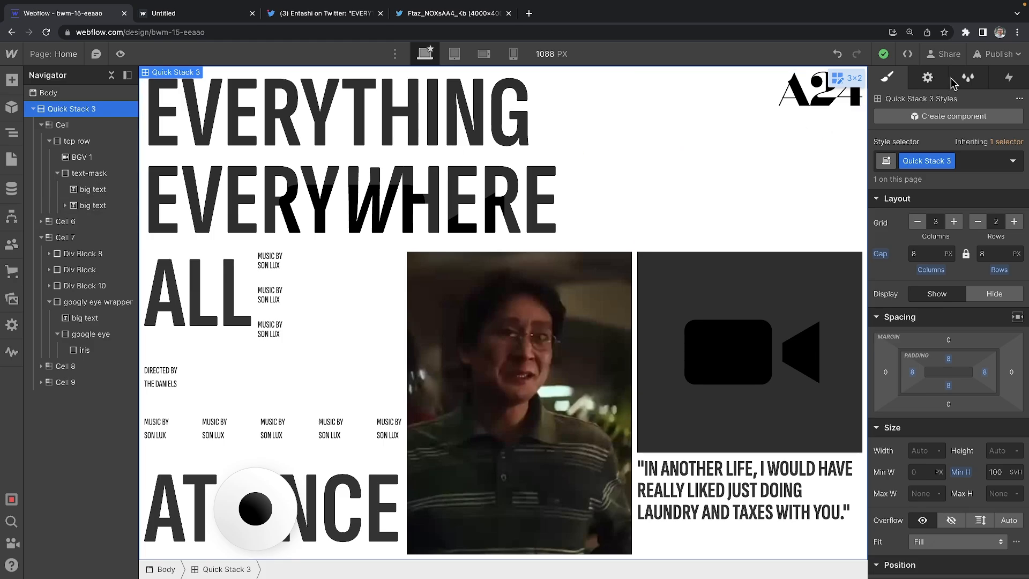
pyautogui.click(1010, 79)
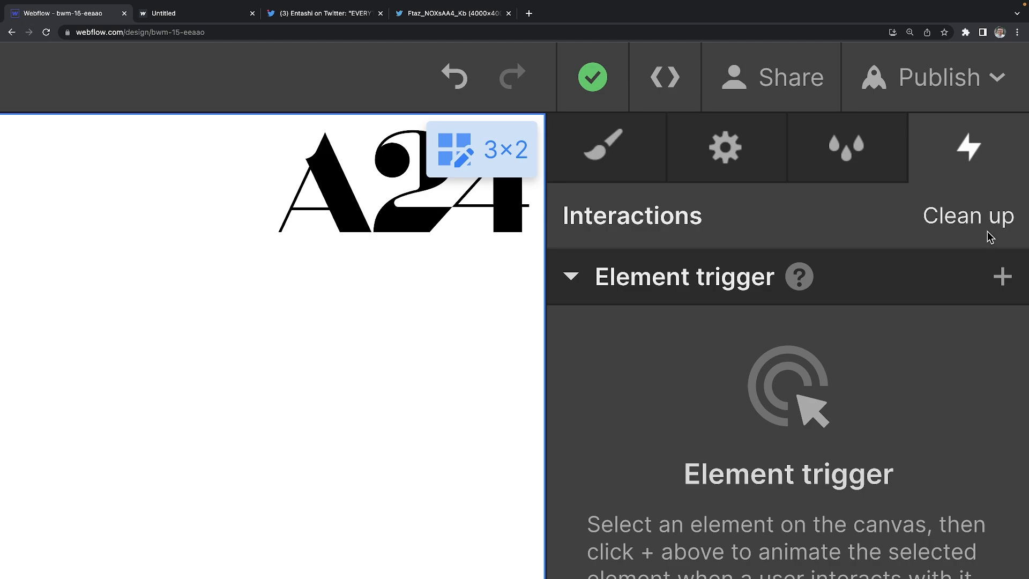
pyautogui.click(1001, 274)
pyautogui.scroll(-2, 930, 301)
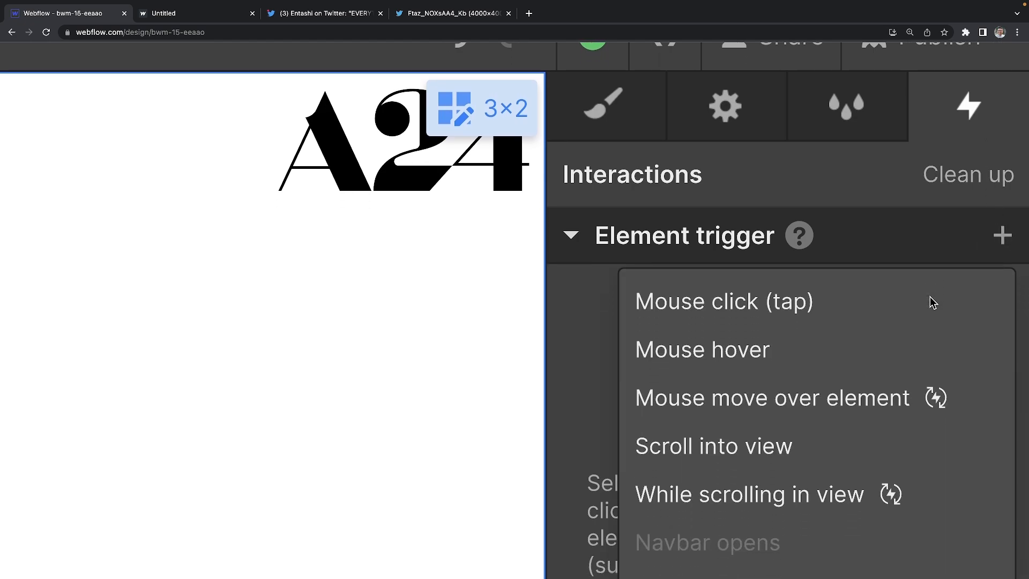
pyautogui.scroll(-3, 933, 302)
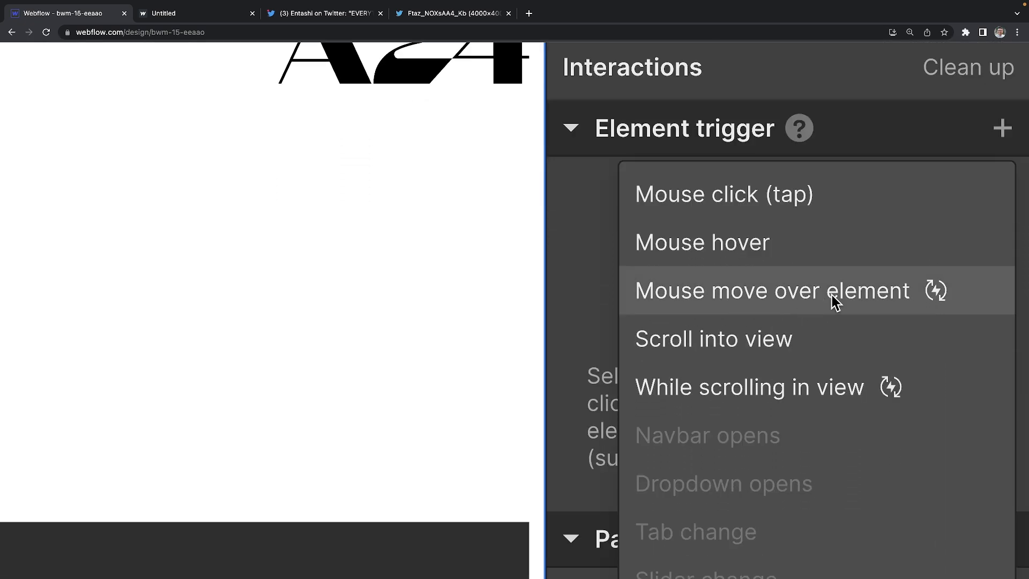
pyautogui.click(760, 301)
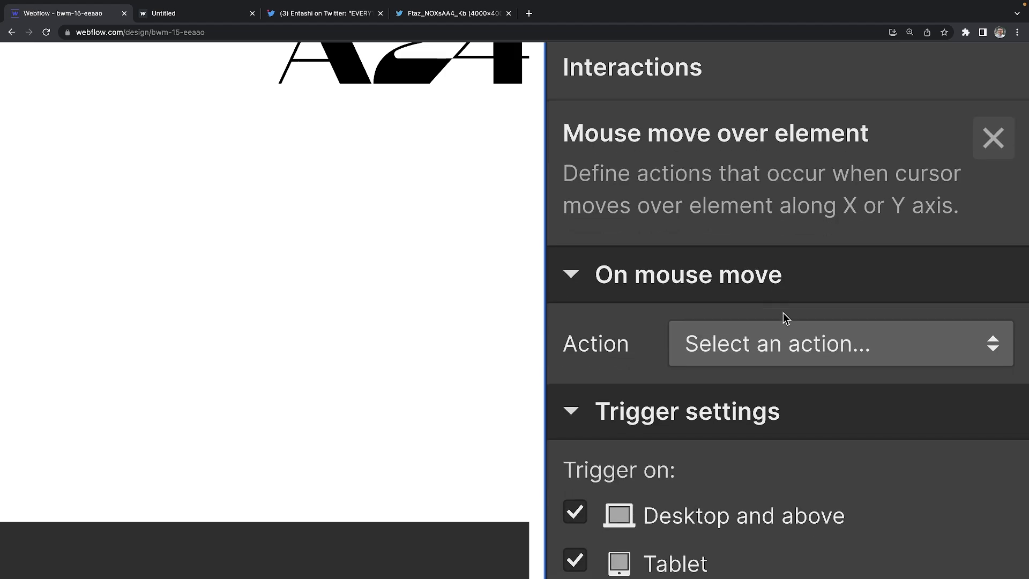
pyautogui.click(779, 363)
pyautogui.click(761, 437)
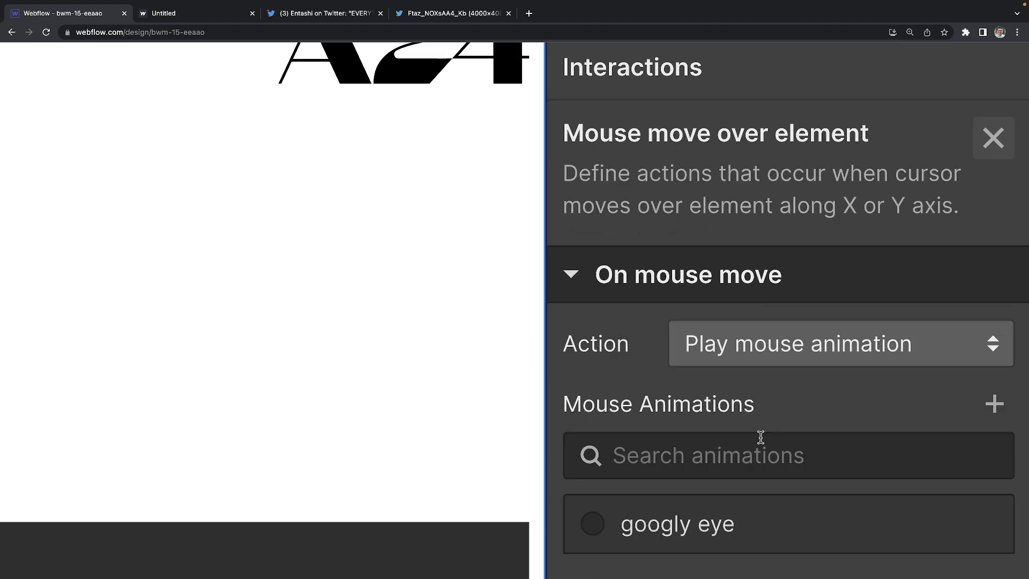
pyautogui.click(993, 403)
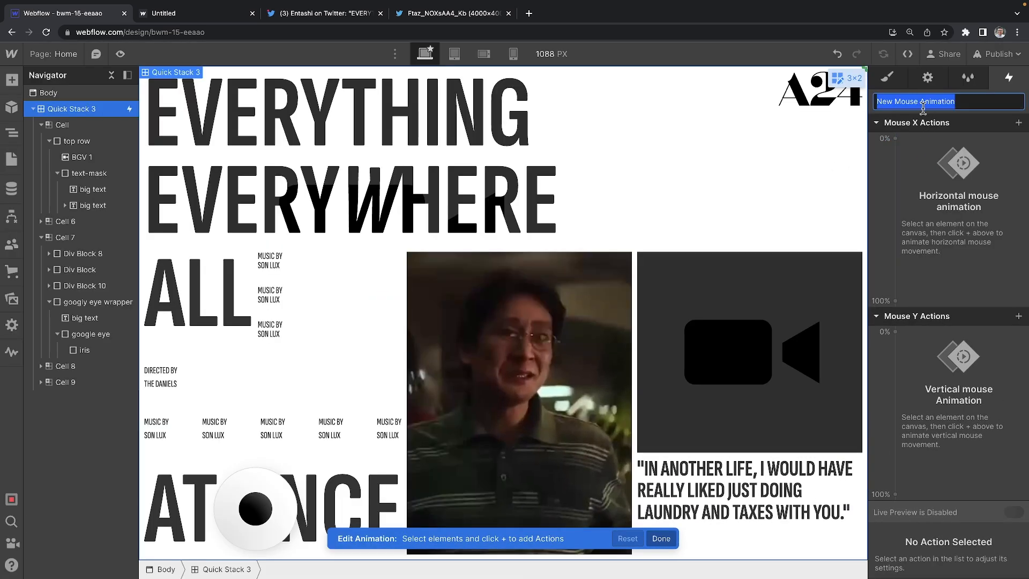
# Step: Name the mouse animation 'follow me' and choose the googly eye's iris as its target
pyautogui.write('f')
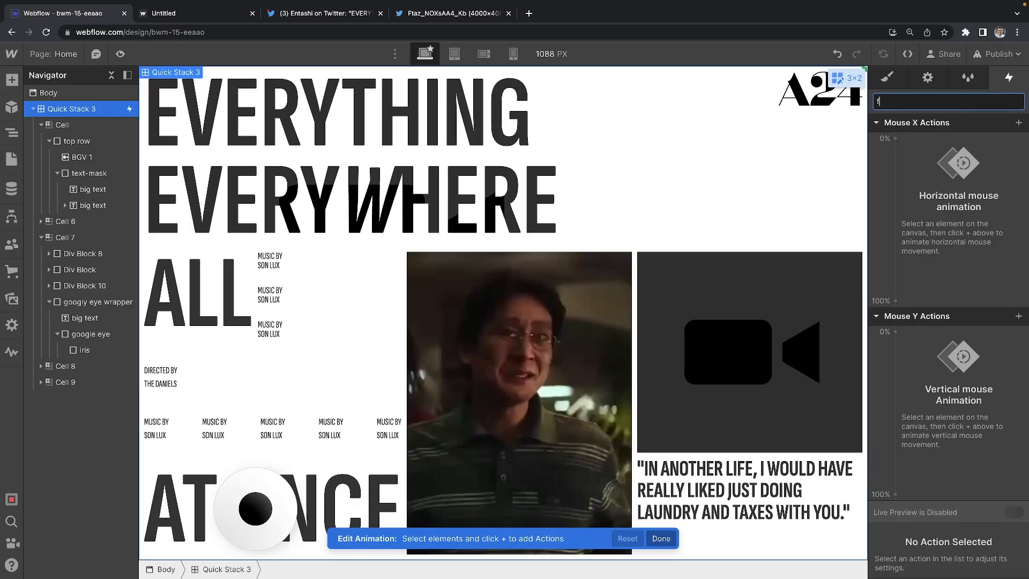
pyautogui.write('ollow me')
pyautogui.press('Return')
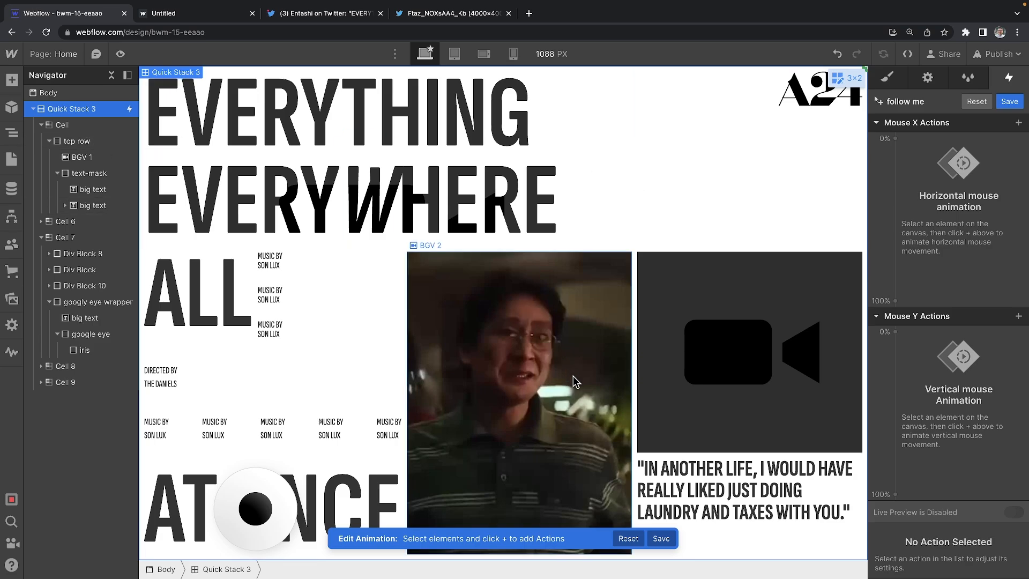
pyautogui.click(269, 516)
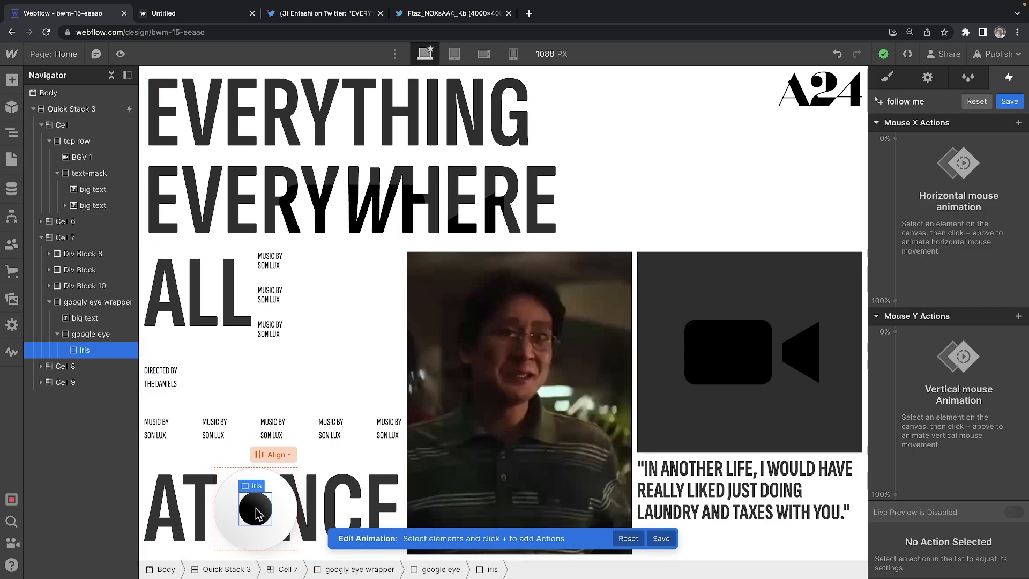
pyautogui.moveTo(896, 141)
# Step: Add a Mouse X Move action at 0% shifting the iris to -34 px
pyautogui.click(895, 139)
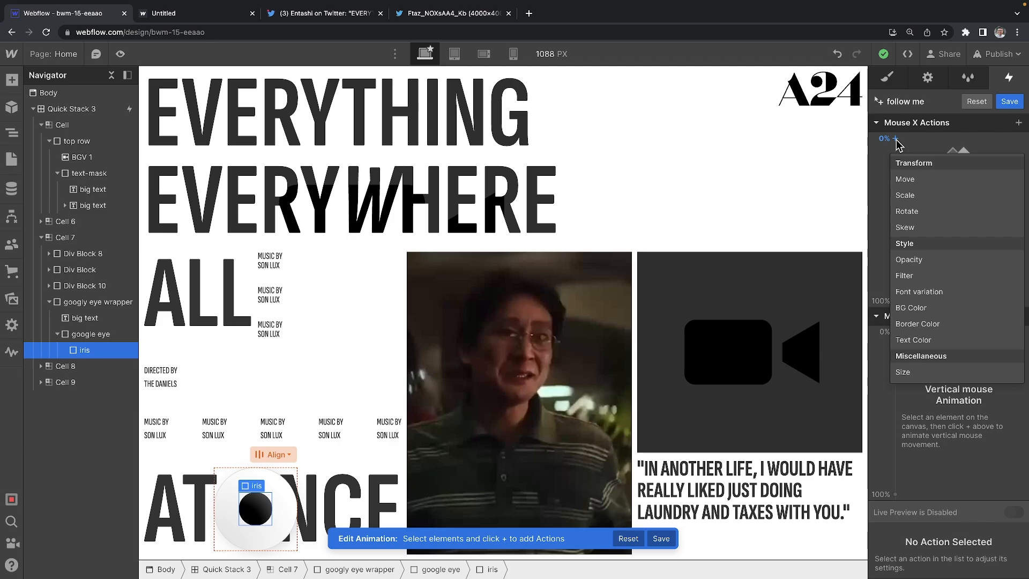
pyautogui.click(896, 140)
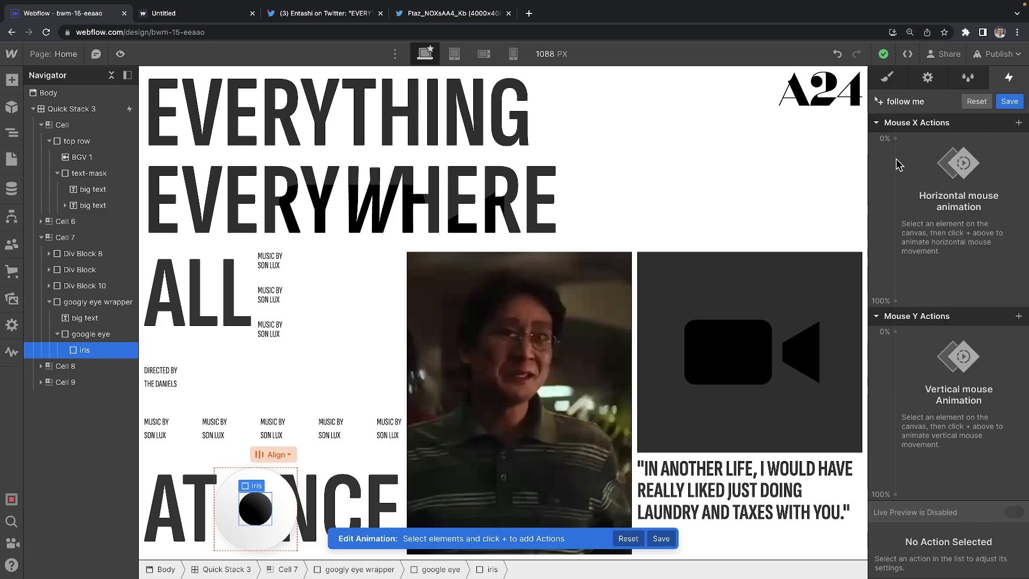
pyautogui.click(895, 139)
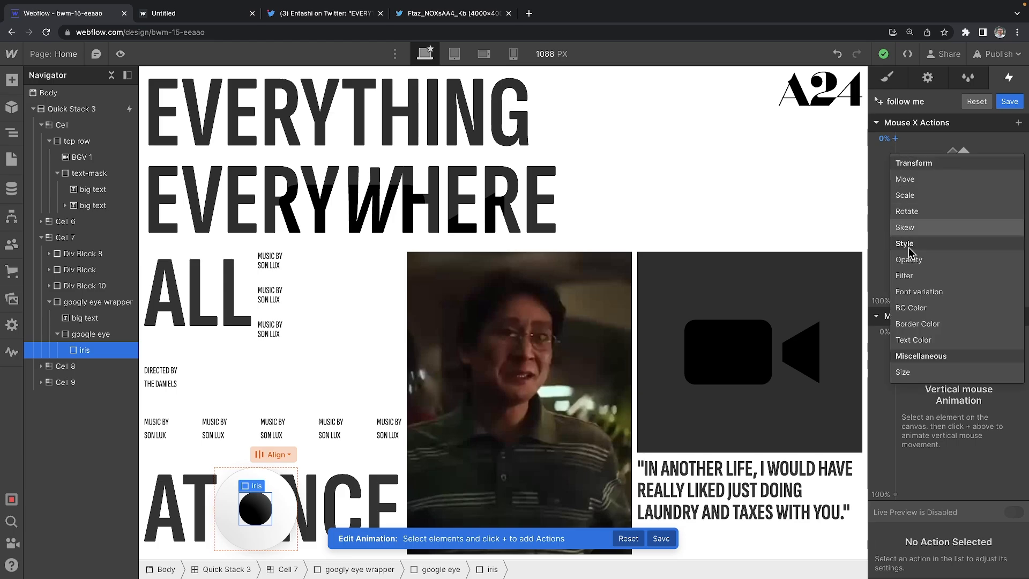
pyautogui.click(919, 180)
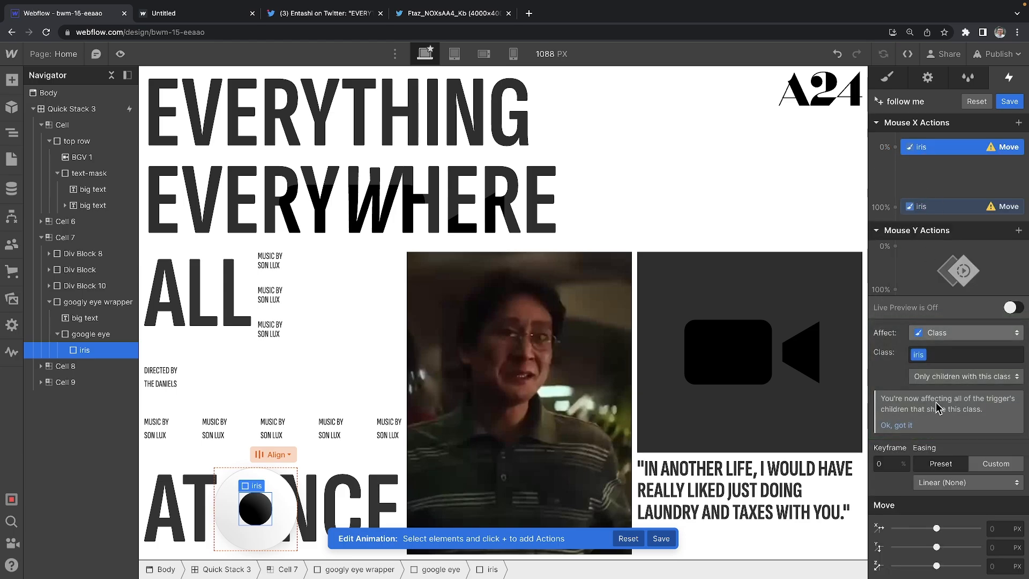
pyautogui.moveTo(936, 529); pyautogui.dragTo(934, 528)
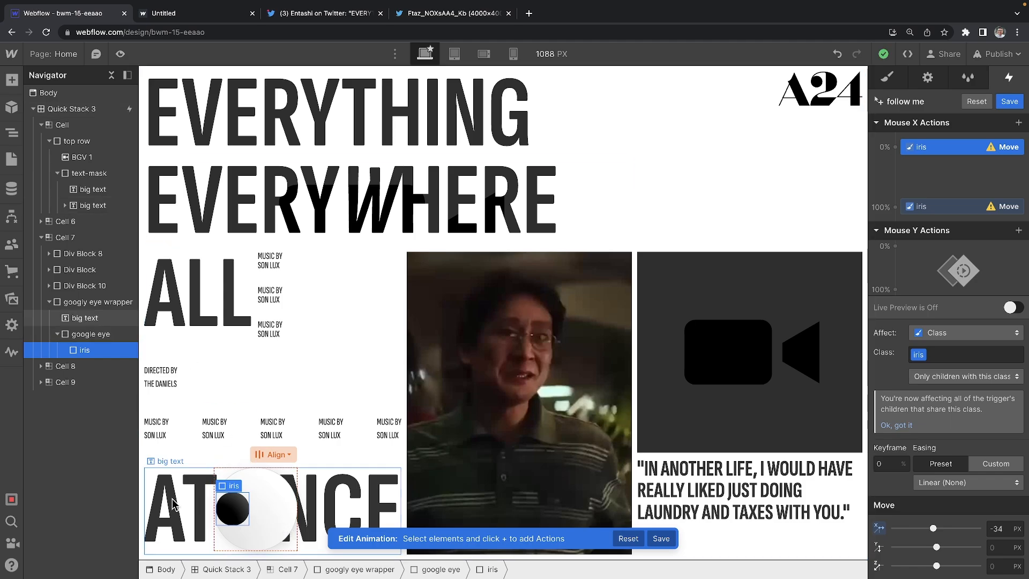
# Step: Set the 100% Mouse X keyframe to move the iris 34 px right
pyautogui.click(926, 210)
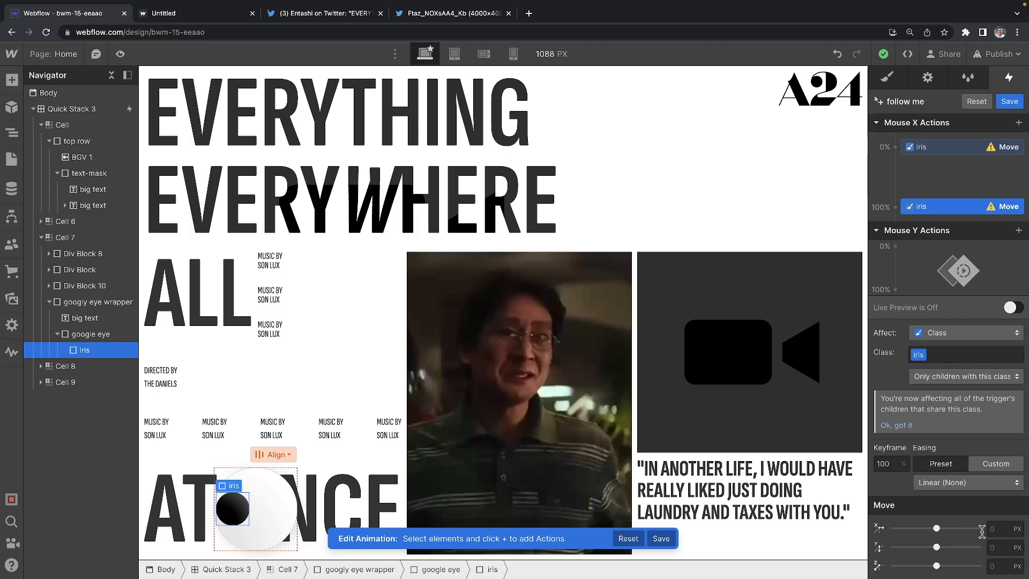
pyautogui.click(998, 529)
pyautogui.write('34')
pyautogui.press('Return')
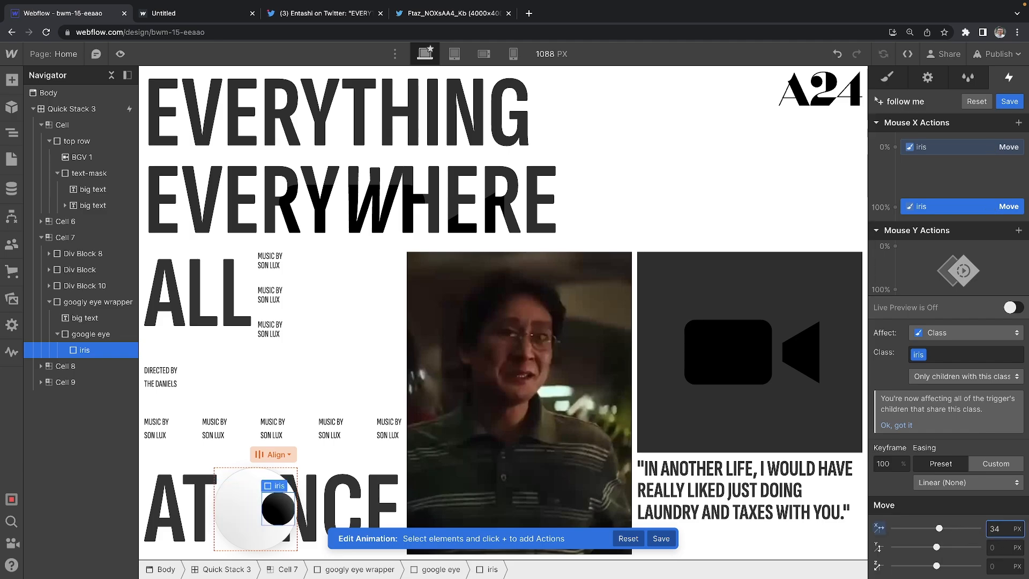
# Step: Review the 0% and 100% keyframes and test horizontal tracking in Live Preview
pyautogui.click(971, 152)
pyautogui.click(961, 214)
pyautogui.click(1012, 307)
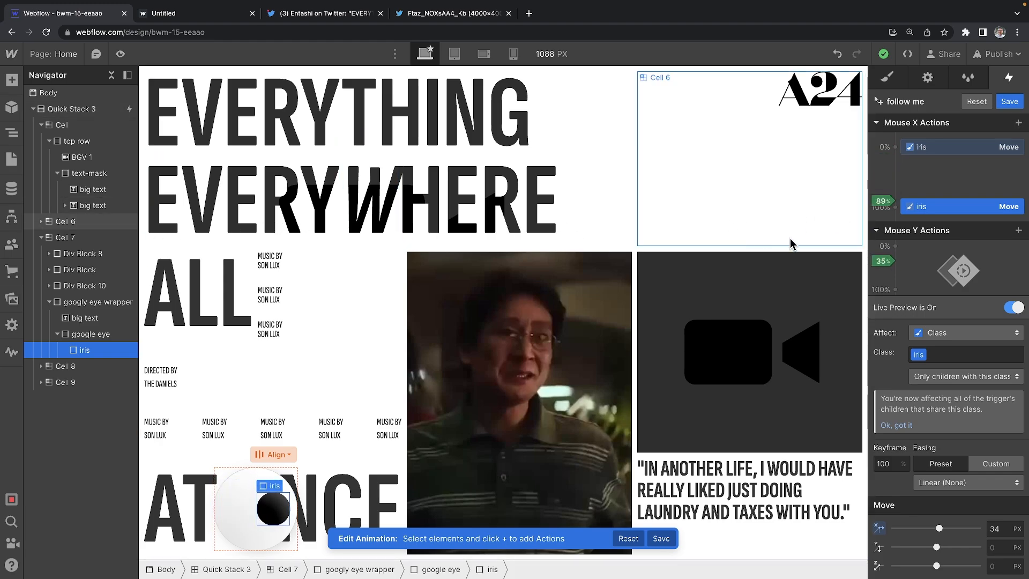
pyautogui.click(1011, 307)
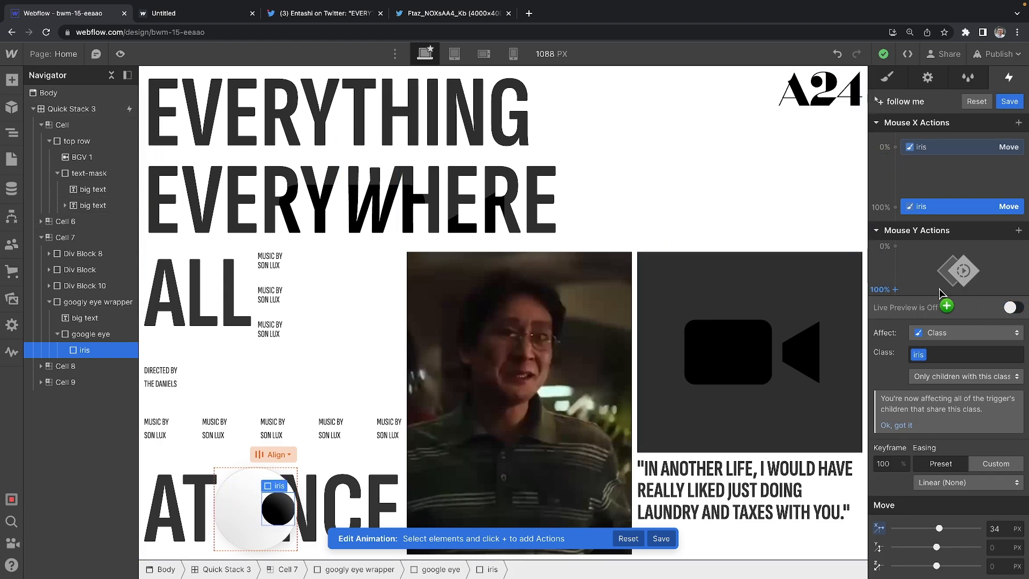
# Step: Add a Mouse Y Move action at 0% raising the iris to -18 px
pyautogui.click(898, 250)
pyautogui.click(917, 292)
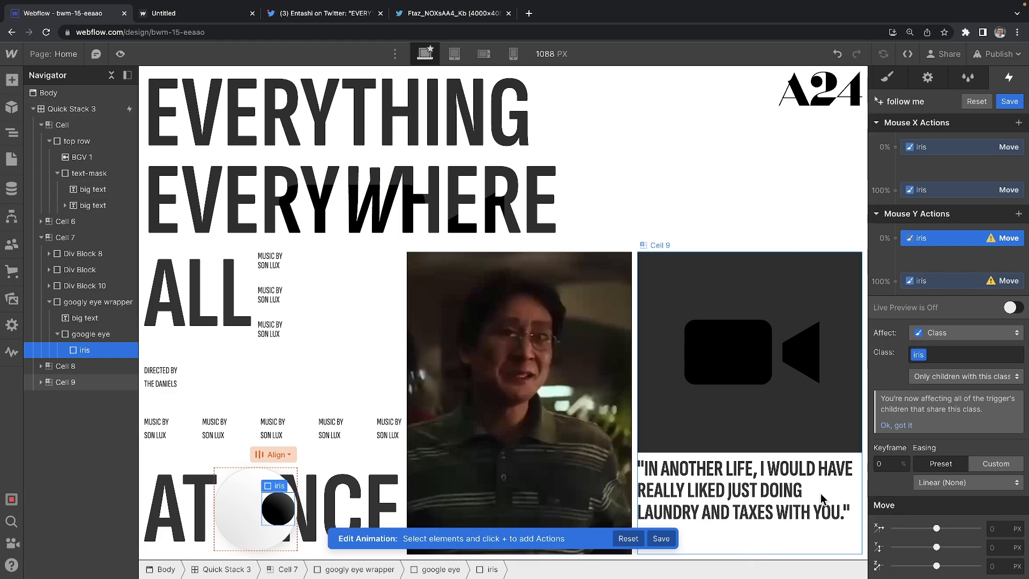
pyautogui.moveTo(938, 547); pyautogui.dragTo(935, 547)
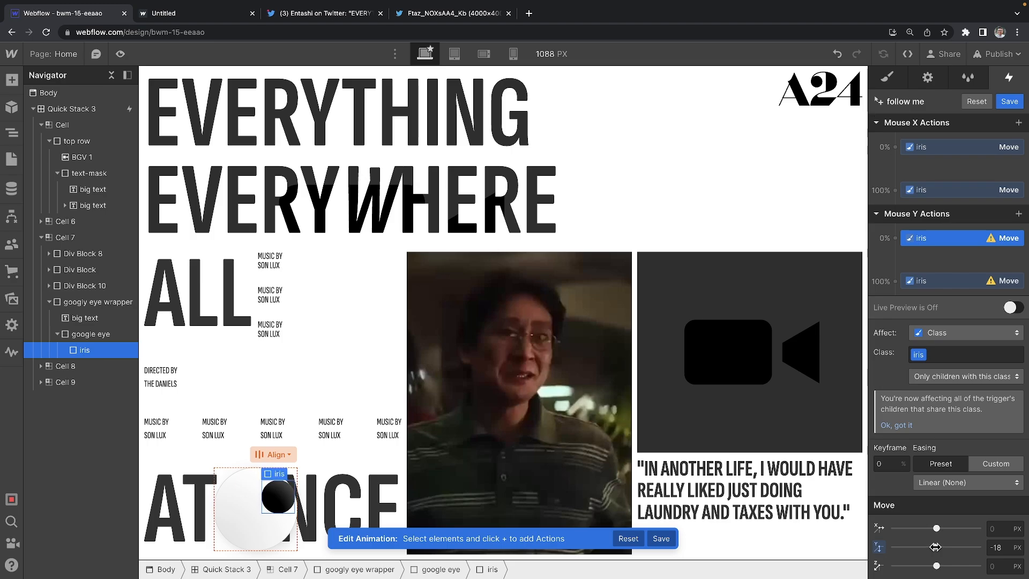
# Step: Set the 100% Mouse Y keyframe to 18 px, save 'follow me', and preview the page
pyautogui.click(964, 282)
pyautogui.click(1006, 547)
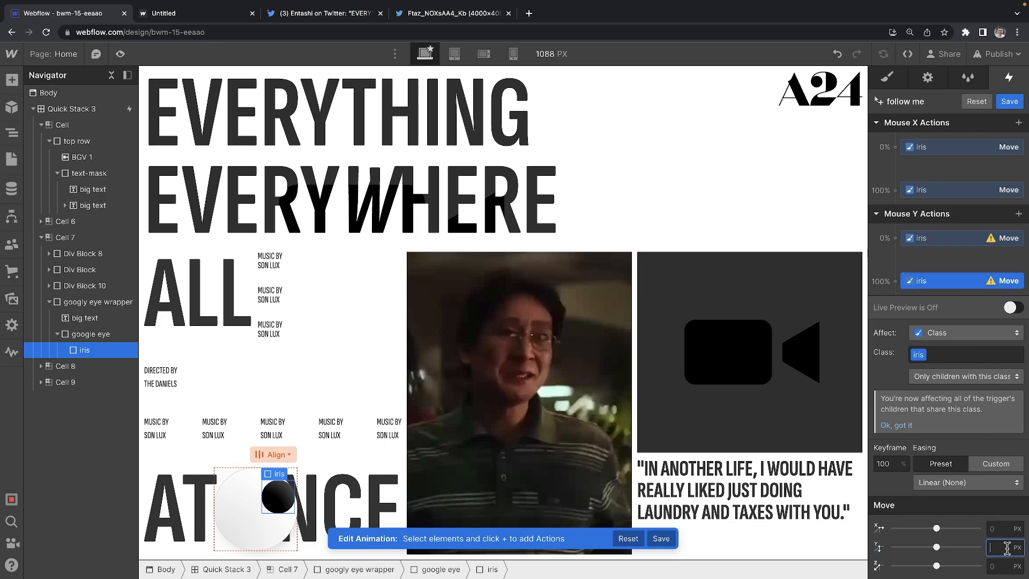
pyautogui.write('18')
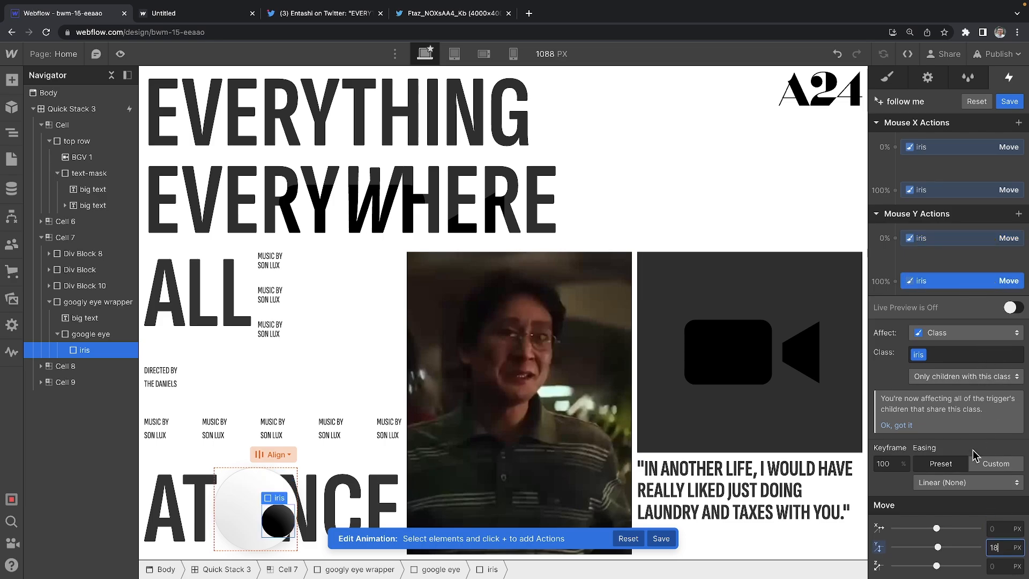
pyautogui.click(1011, 307)
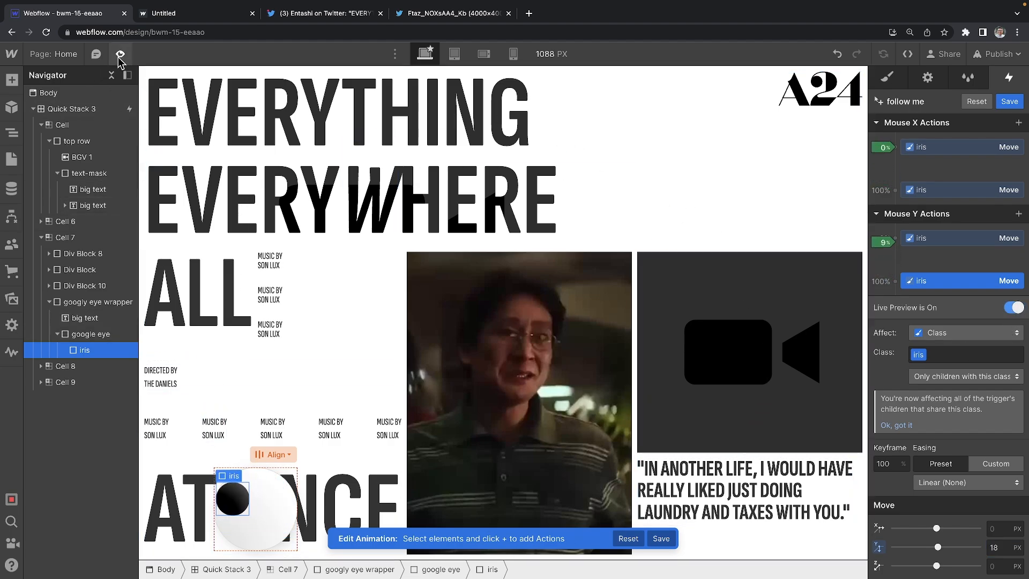
pyautogui.click(1009, 101)
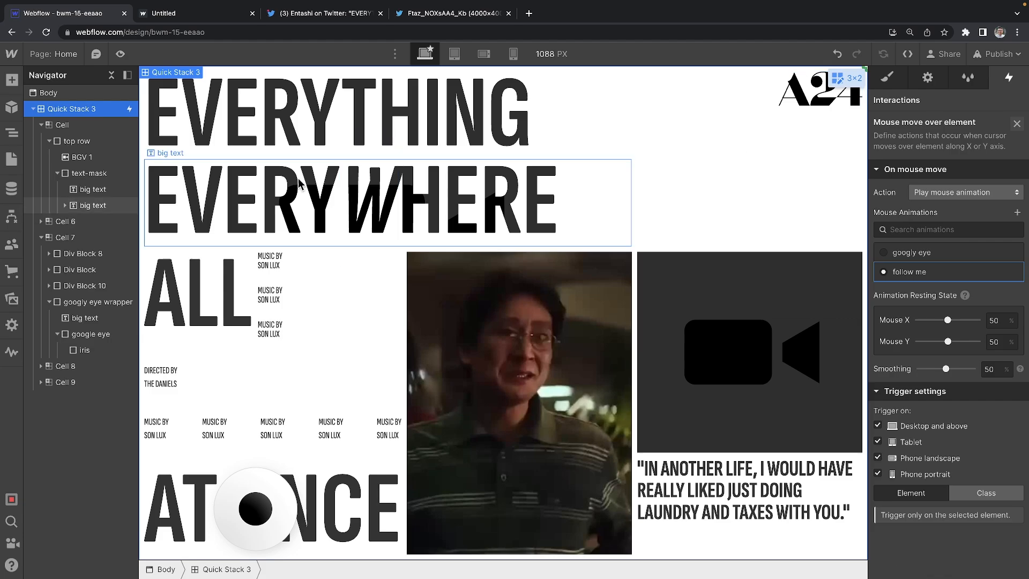
pyautogui.click(120, 53)
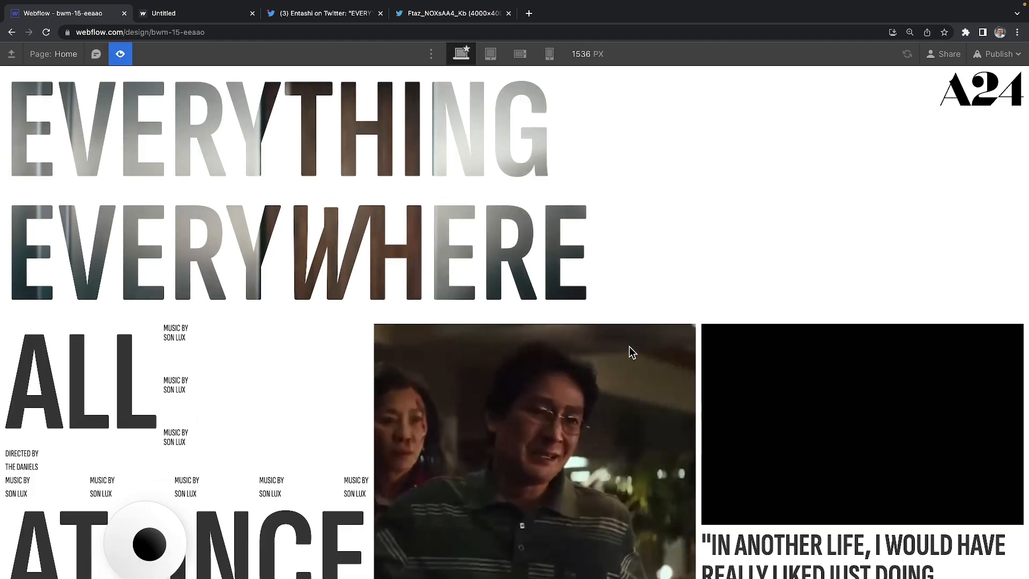